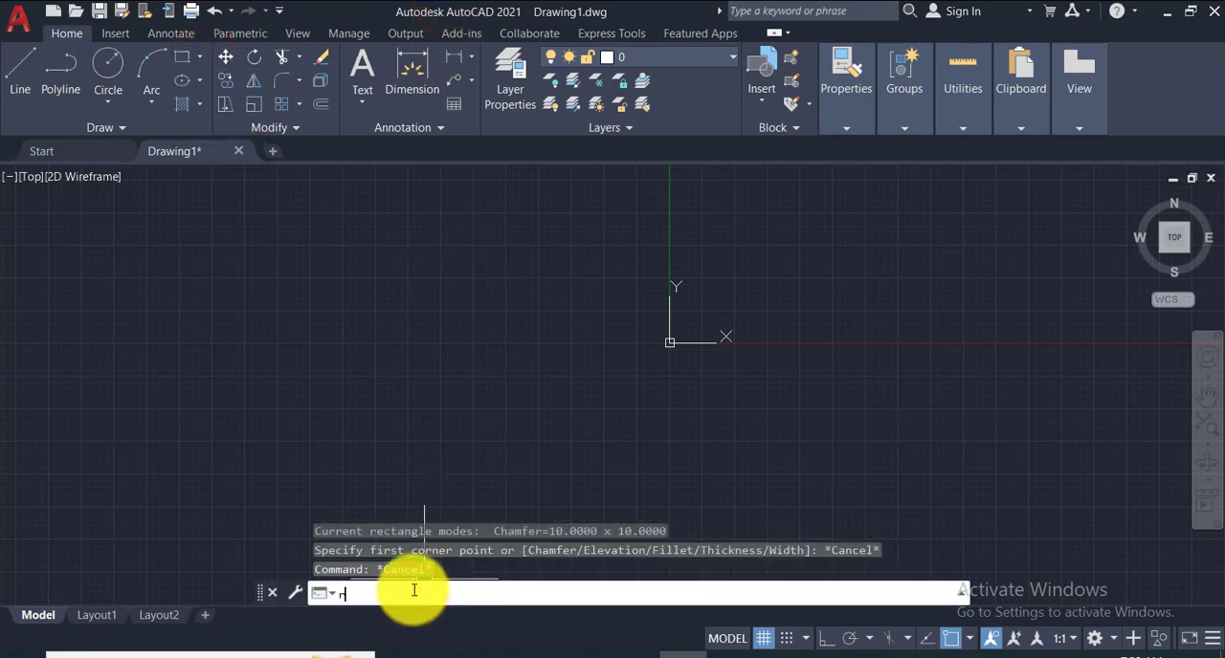
- Start a rectangle and set both its first and second chamfer distances to 10
text(c)
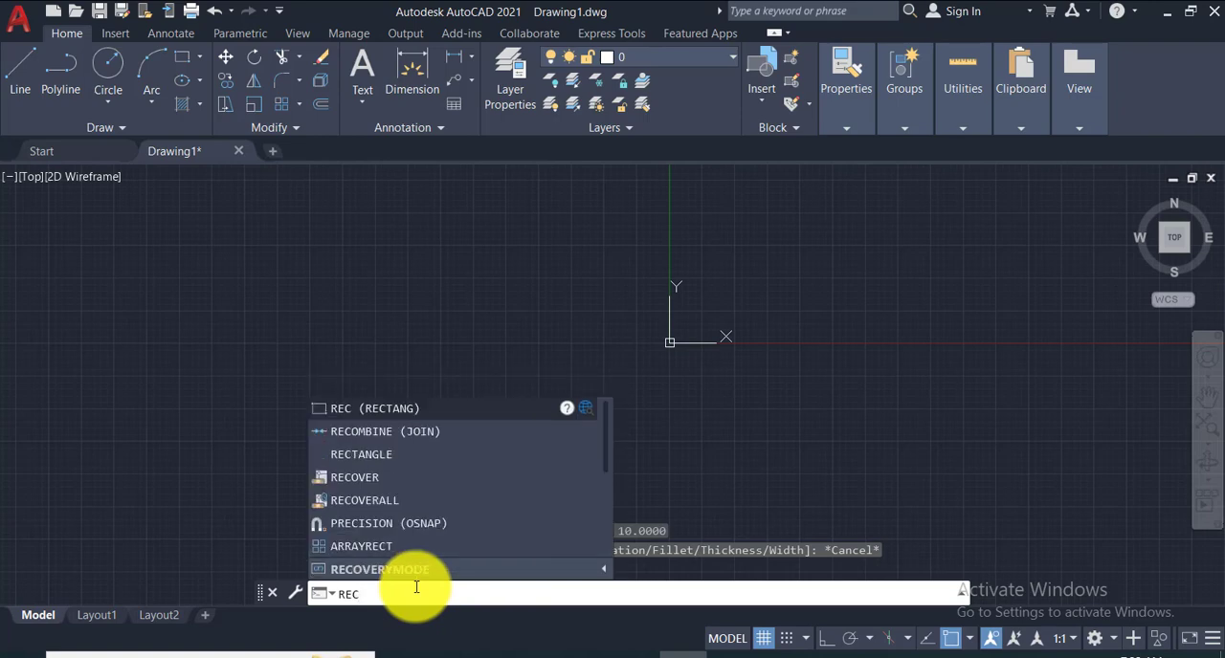
key(Return)
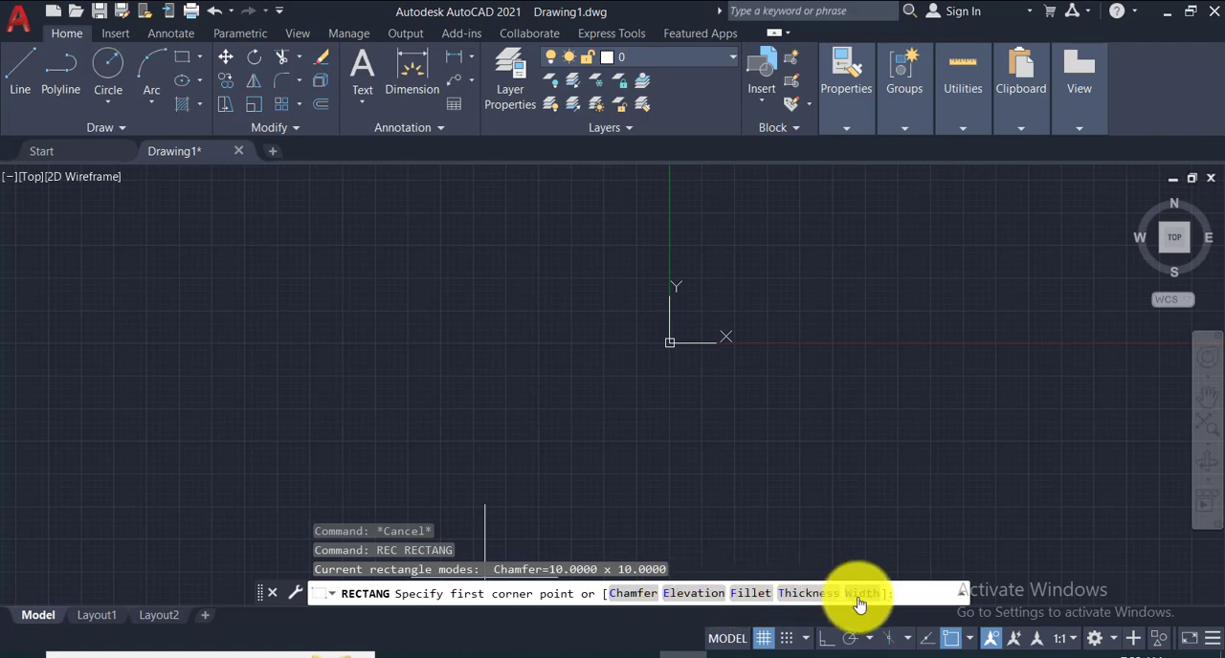
click(630, 595)
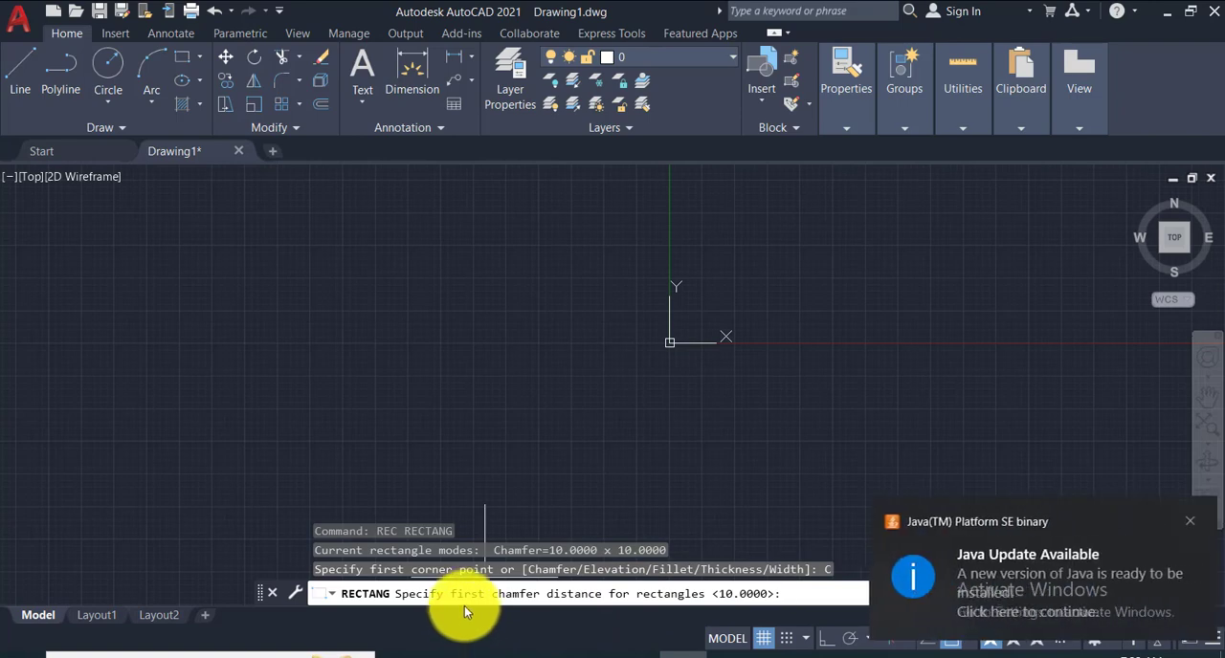
click(1177, 523)
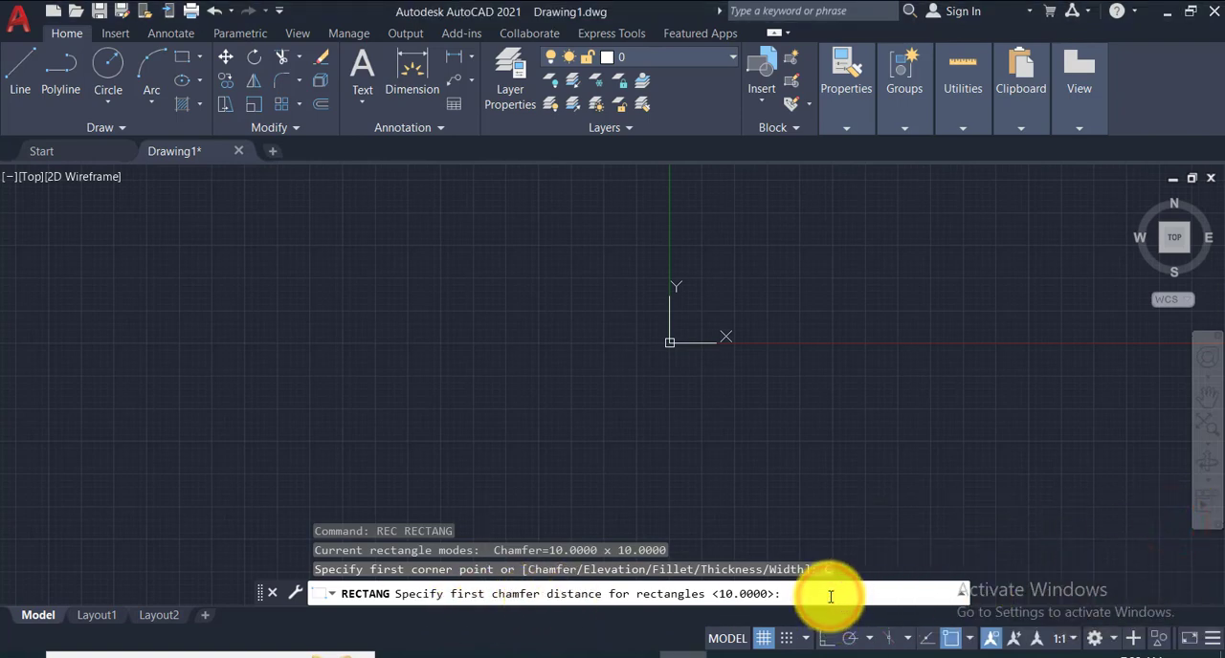
text(10)
key(Return)
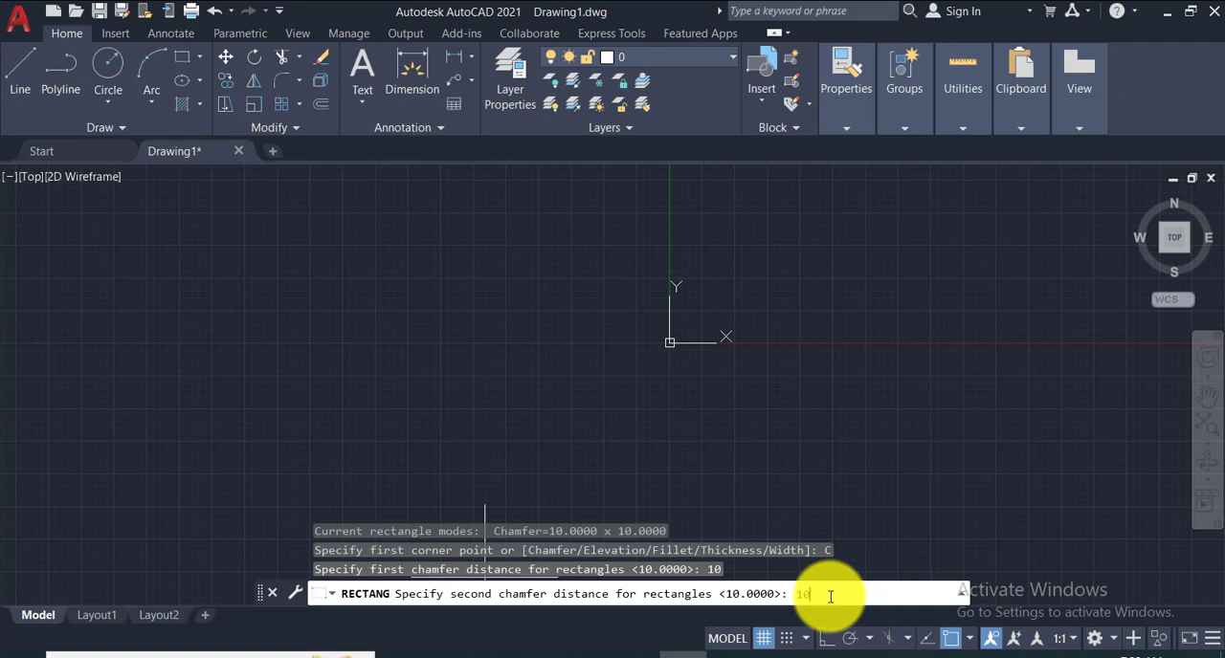
key(Return)
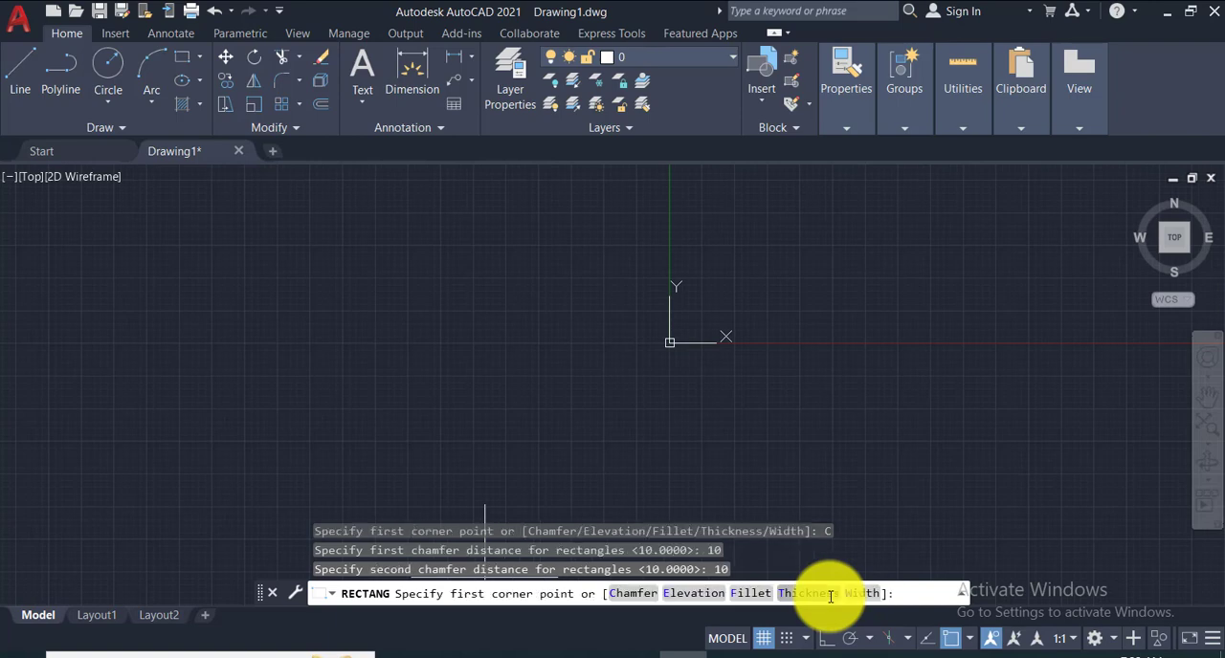
- Place the chamfered rectangle in the empty area above the X axis, about 121 wide and 127 high
mouse_move(820, 355)
middle_down()
mouse_move(853, 334)
mouse_move(282, 587)
mouse_move(122, 583)
mouse_move(102, 546)
middle_up()
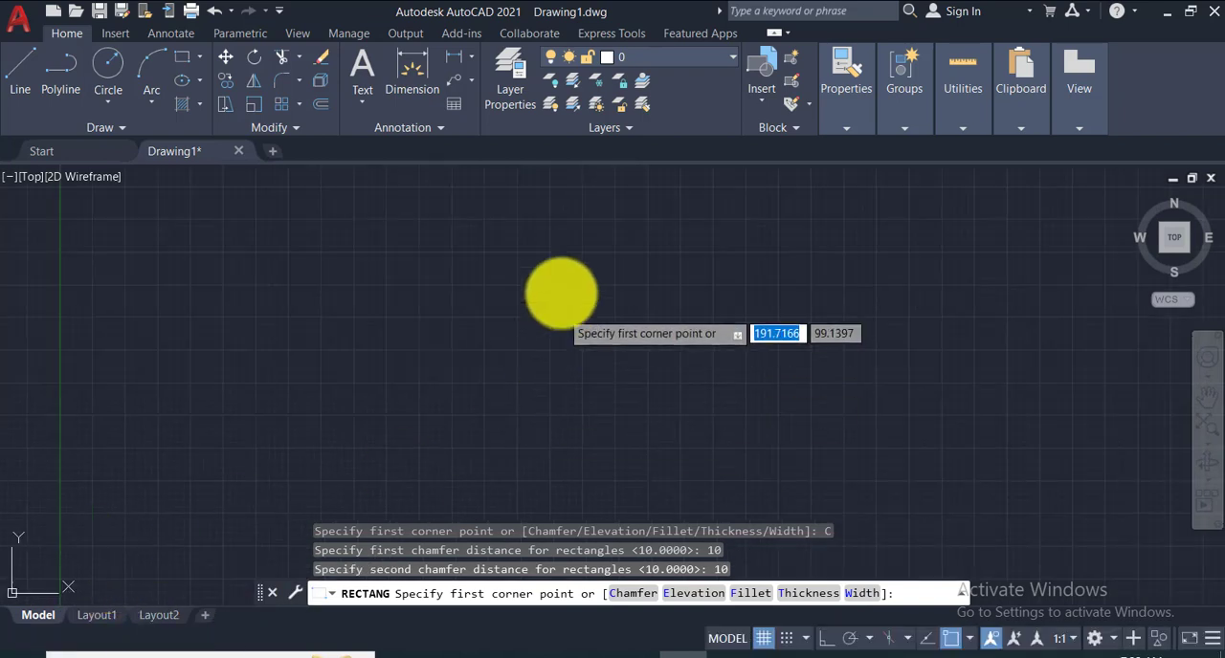
click(475, 194)
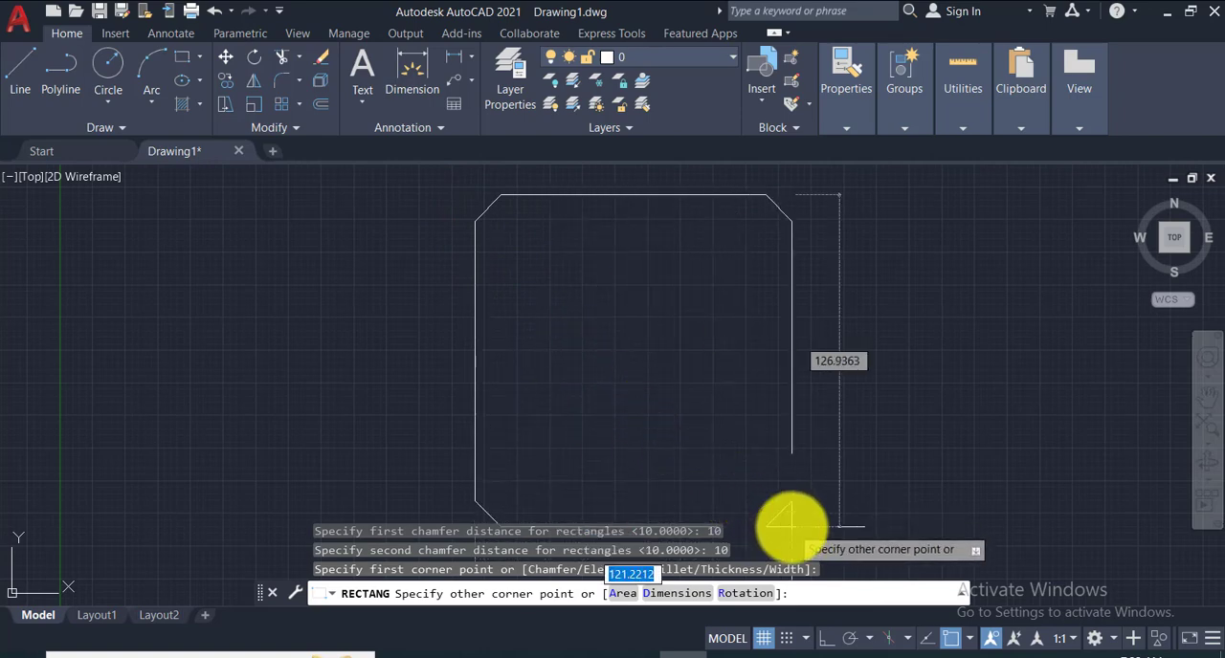
click(790, 526)
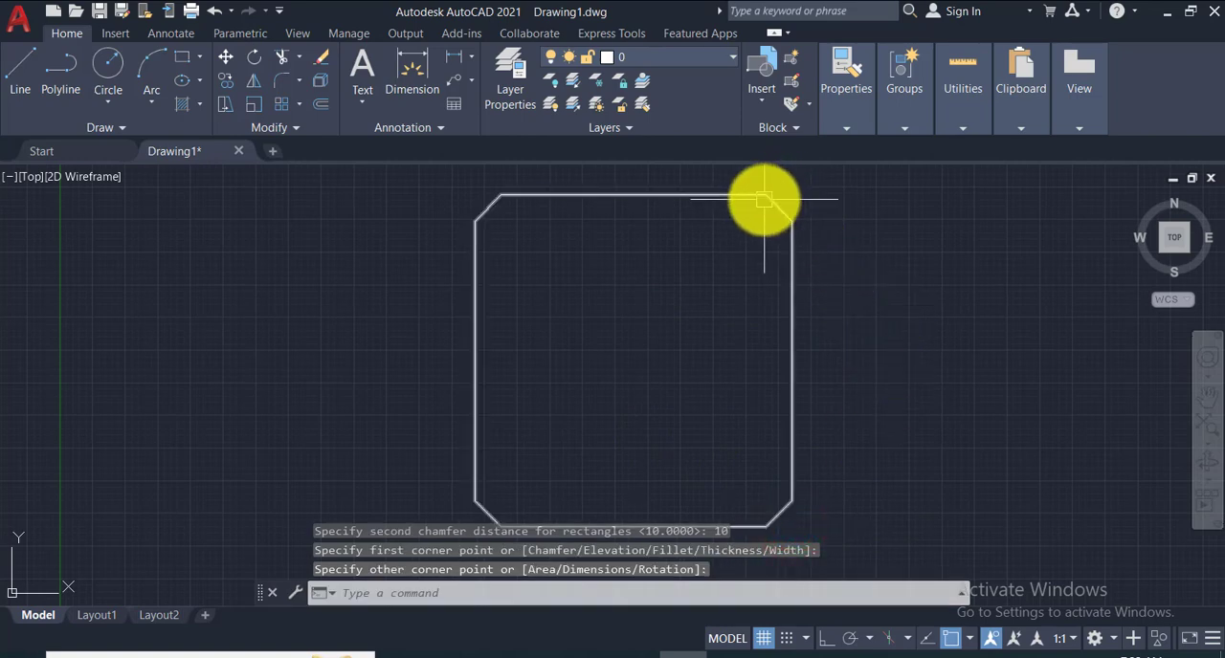
mouse_move(769, 198)
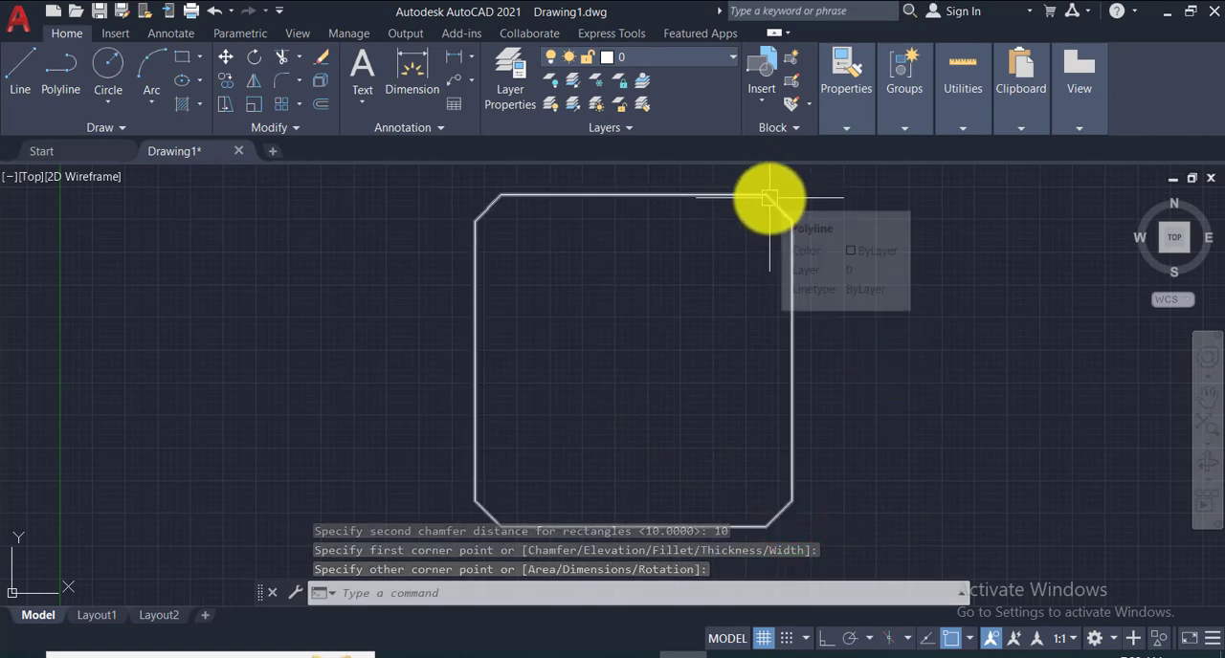
scroll(774, 205, down, 2)
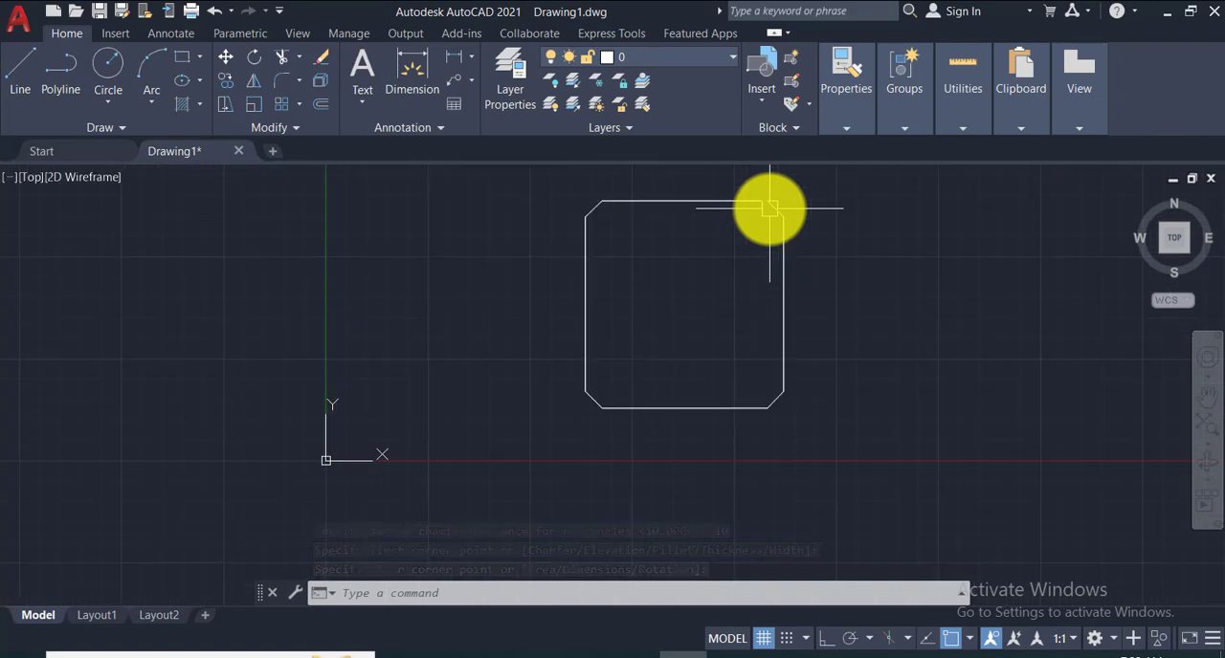
middle_drag(793, 226, 783, 263)
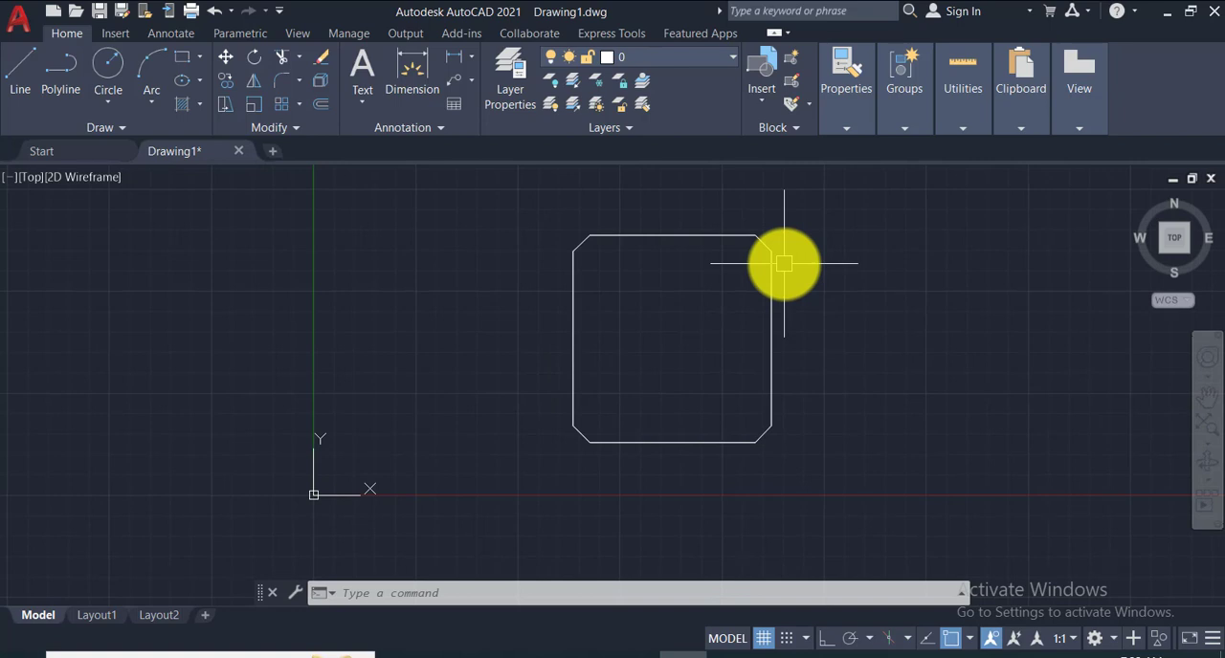
- With Ortho on, draw horizontal and vertical lines from the upper-right chamfer's endpoints, extending both past the point where they cross
scroll(780, 251, up, 4)
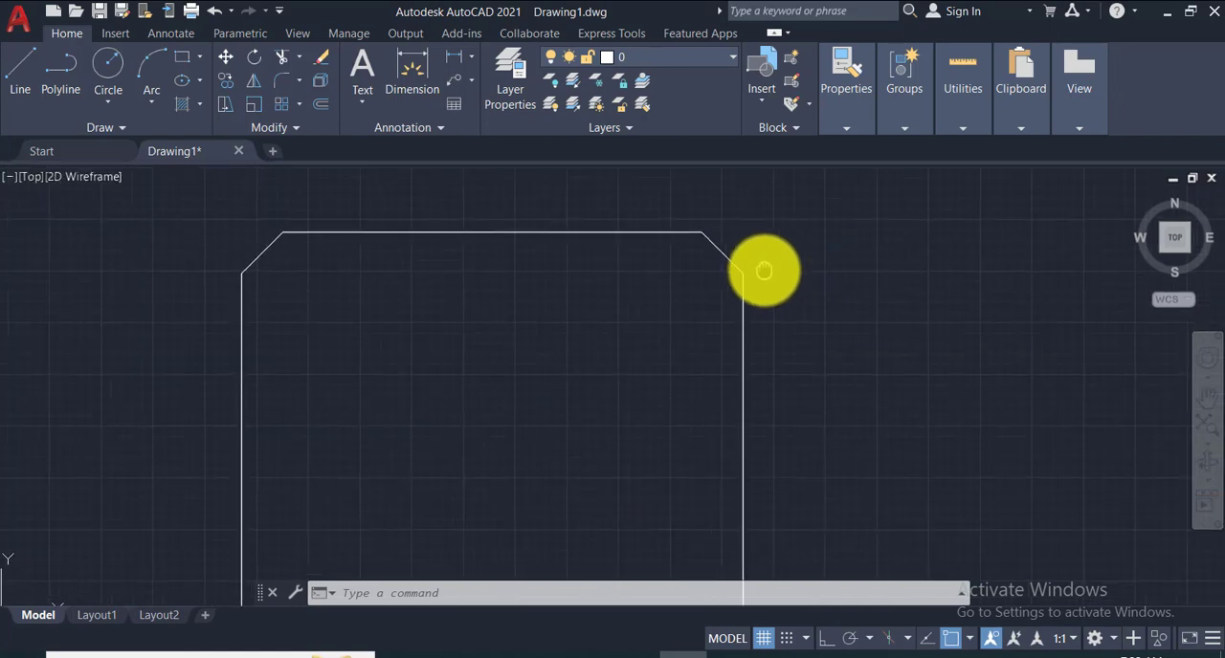
click(19, 71)
click(693, 248)
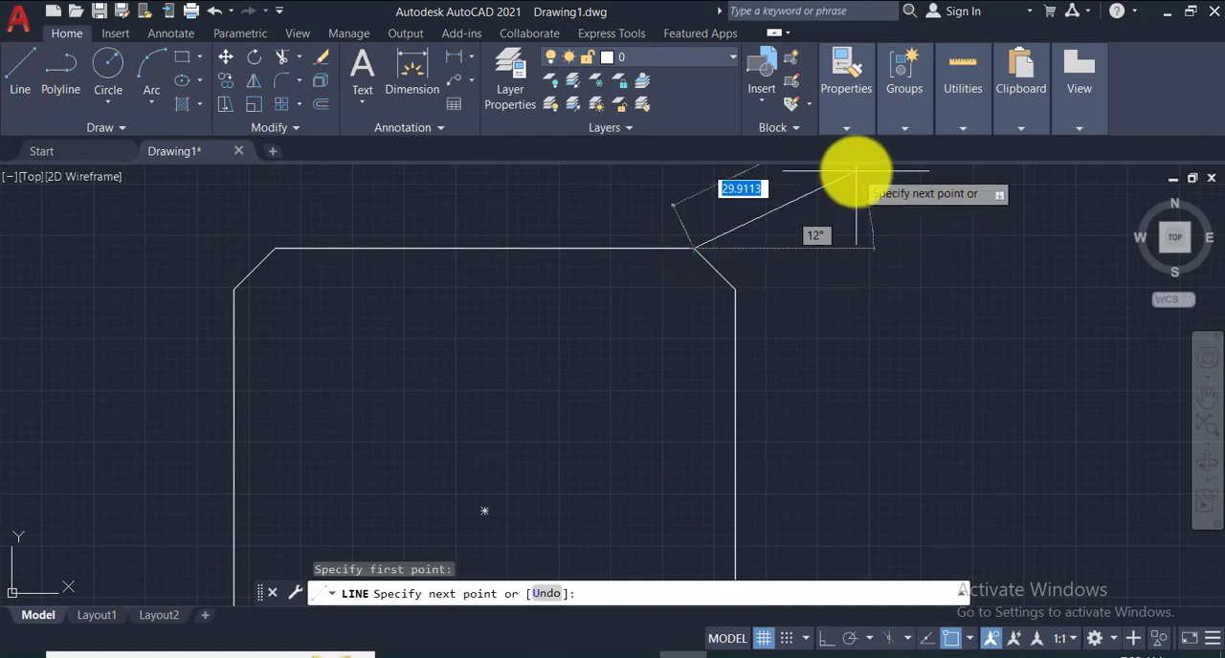
key(F8)
click(850, 226)
key(Return)
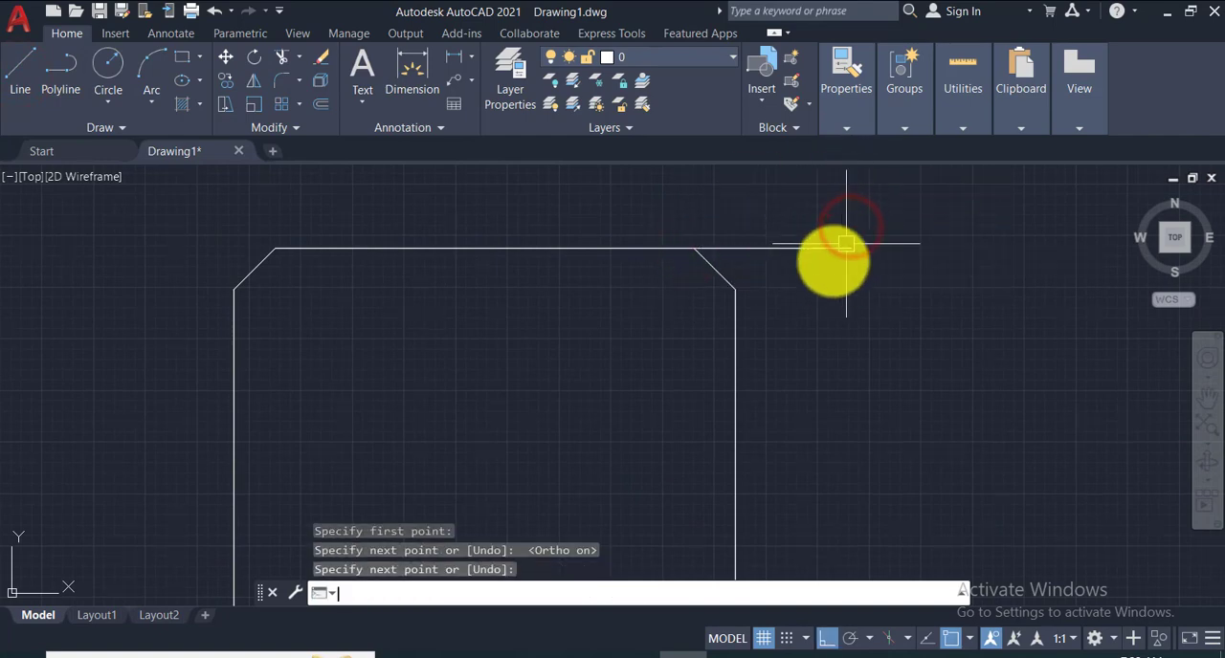
key(Return)
click(734, 286)
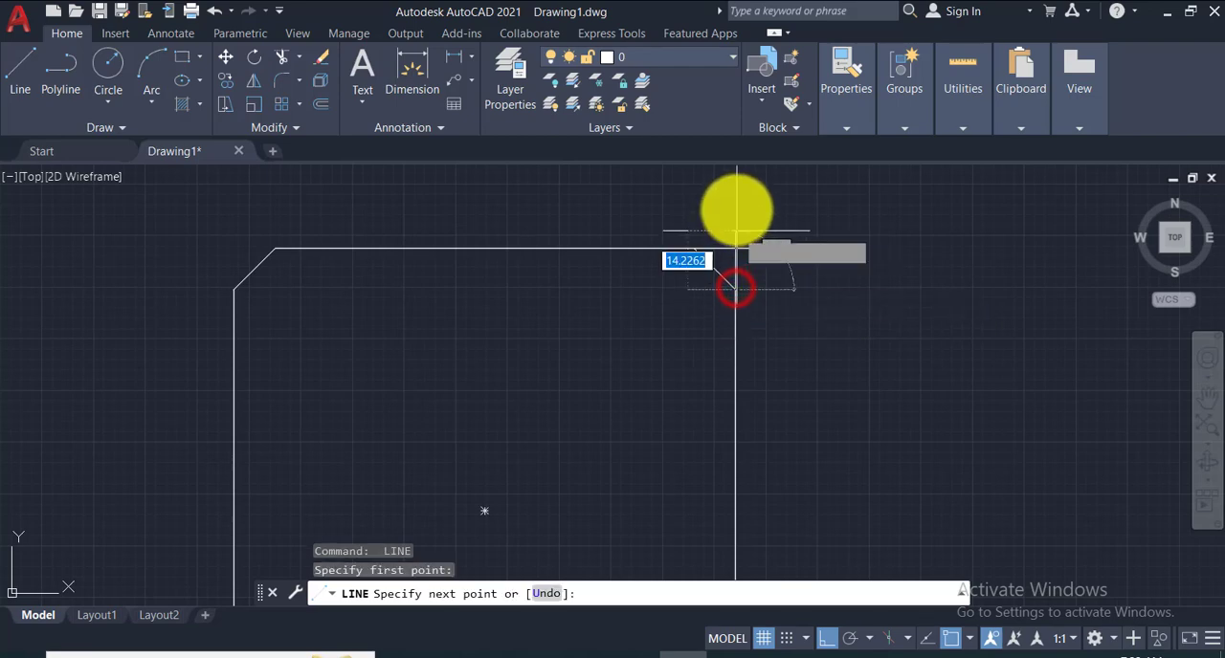
click(734, 212)
key(Return)
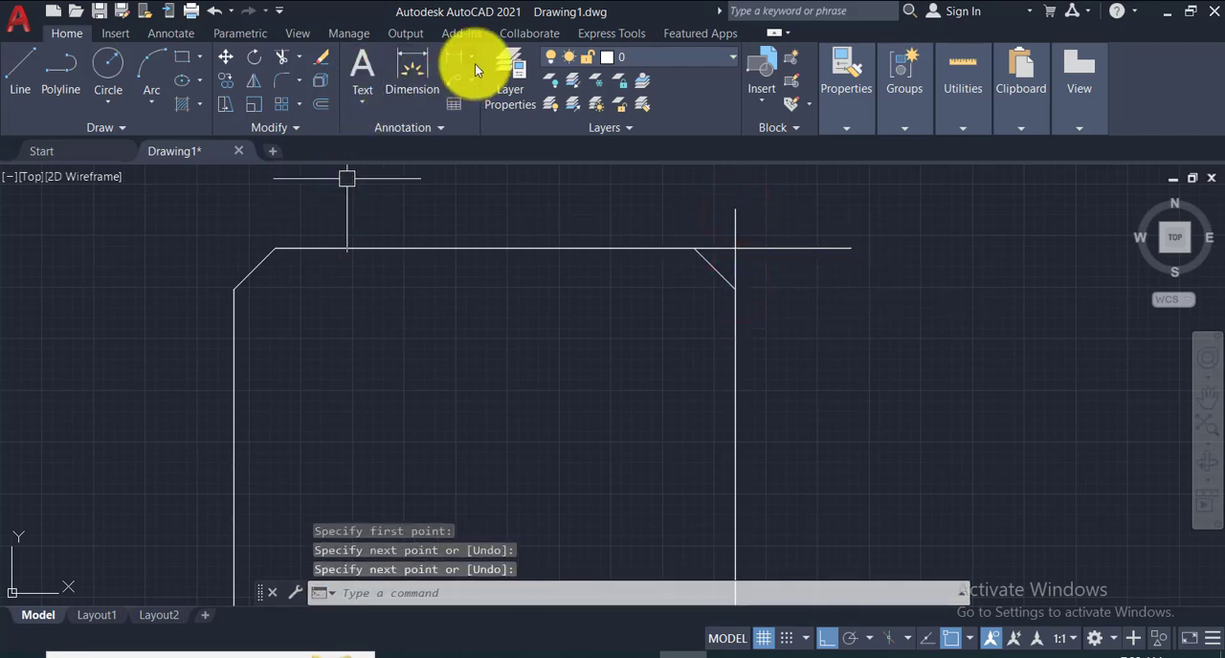
- Add a linear dimension from the chamfer's upper endpoint to the lines' intersection, placed above the top edge
click(476, 65)
click(475, 86)
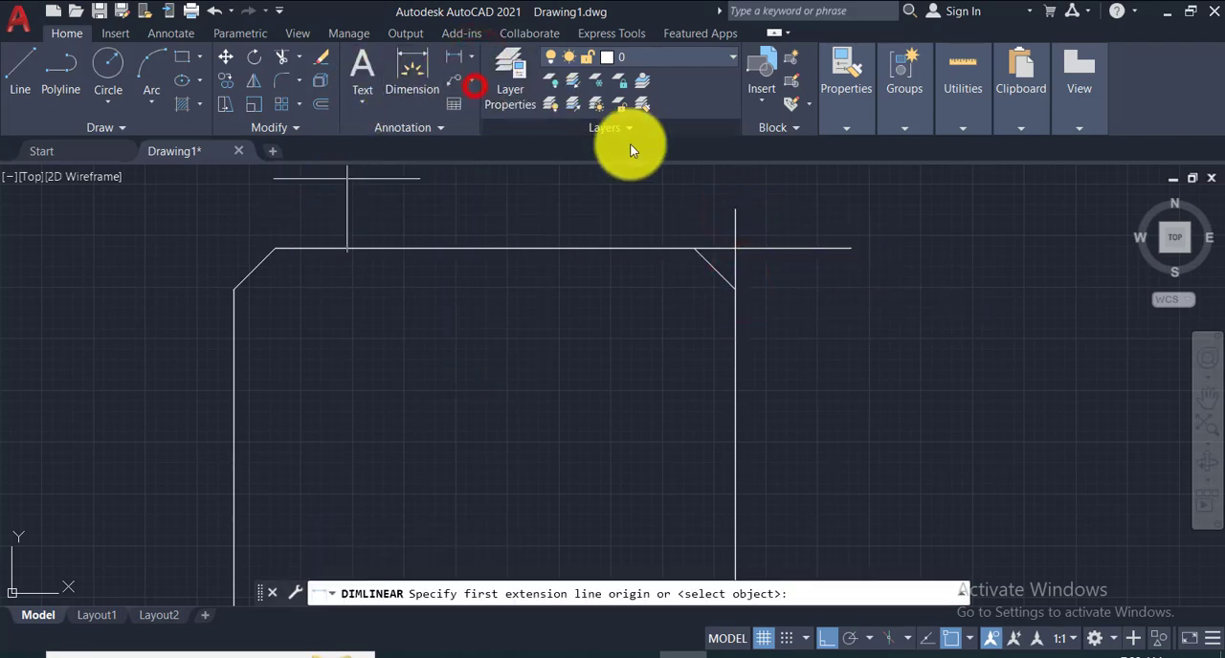
click(694, 249)
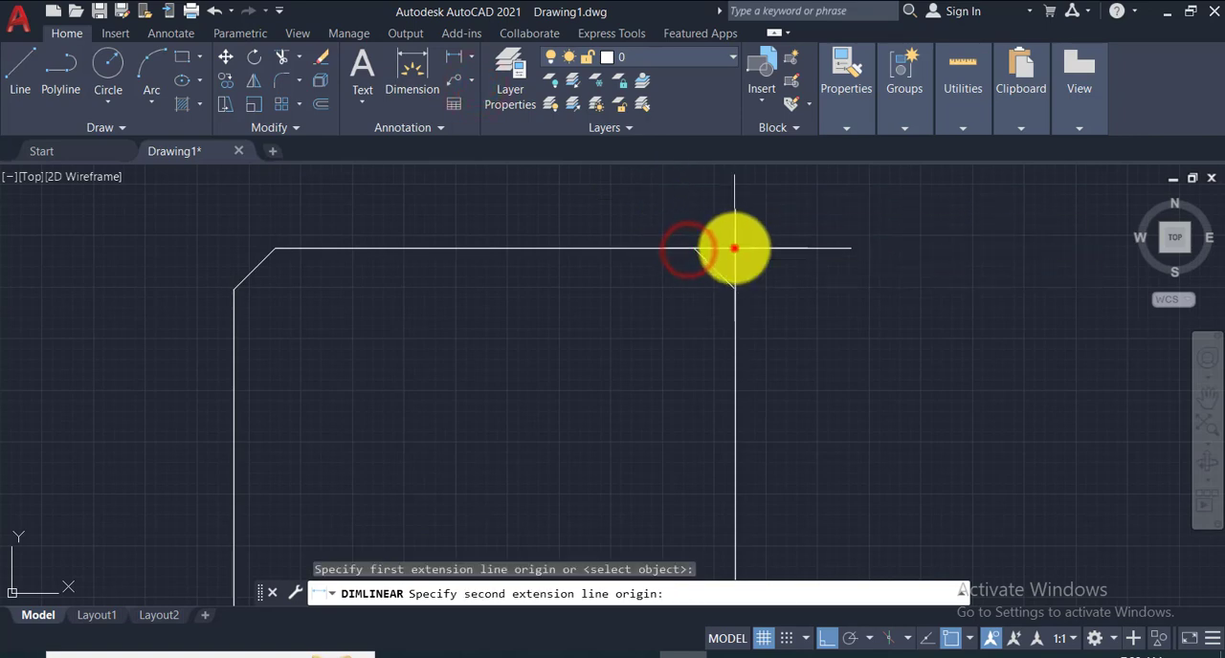
click(734, 248)
click(724, 211)
scroll(741, 255, up, 4)
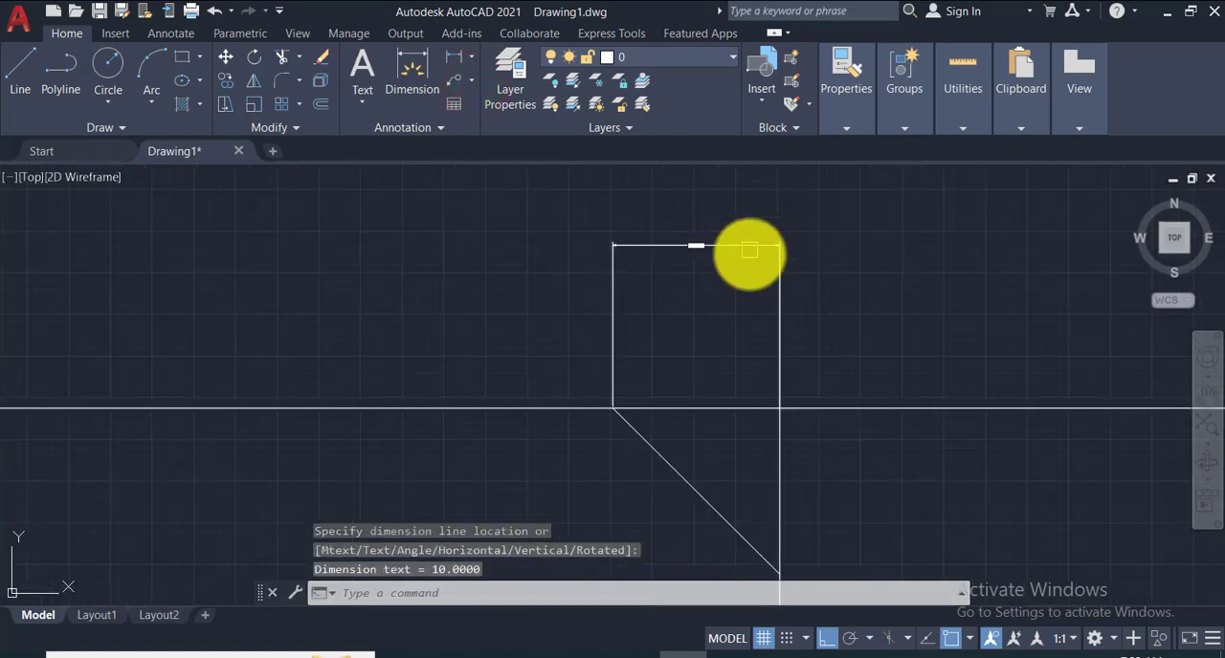
scroll(732, 259, down, 4)
scroll(624, 203, up, 6)
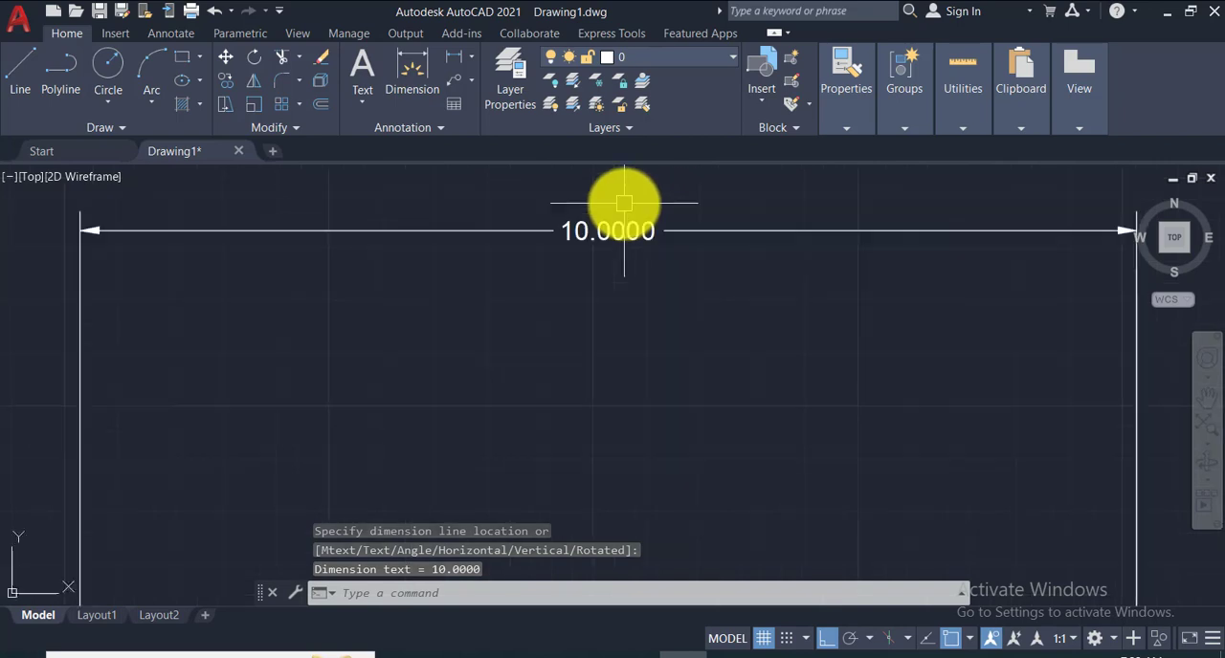
scroll(624, 203, down, 6)
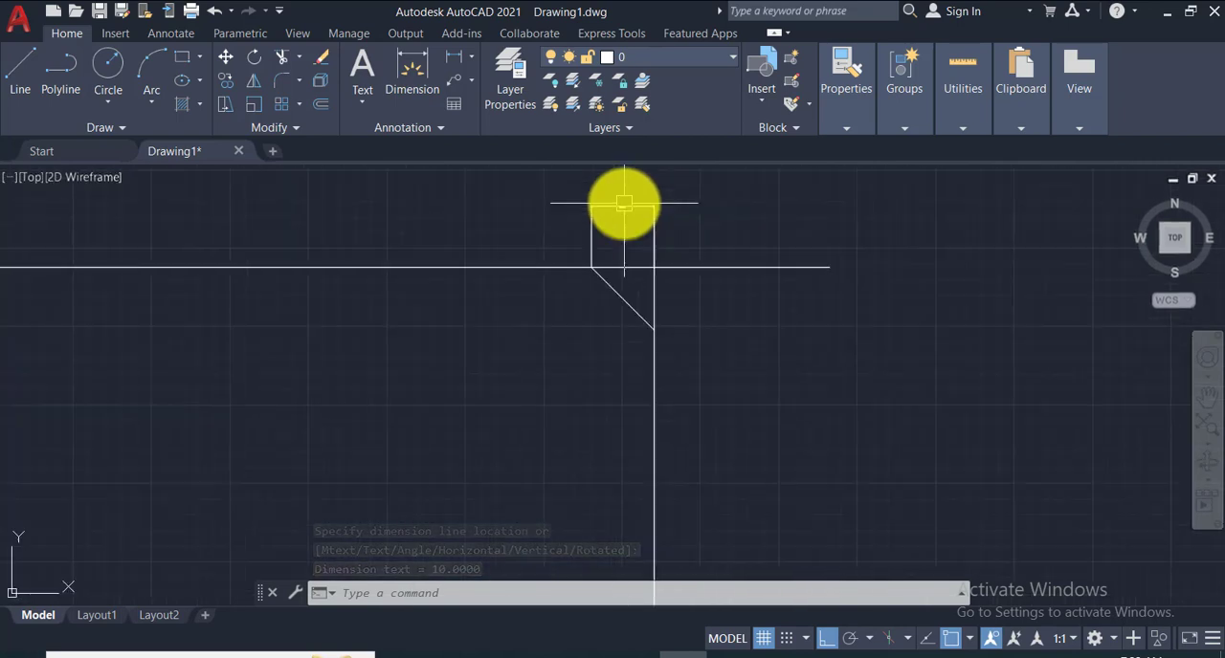
- Add a vertical linear dimension from the chamfer's lower endpoint to the lines' intersection, placed outside the right edge
click(451, 60)
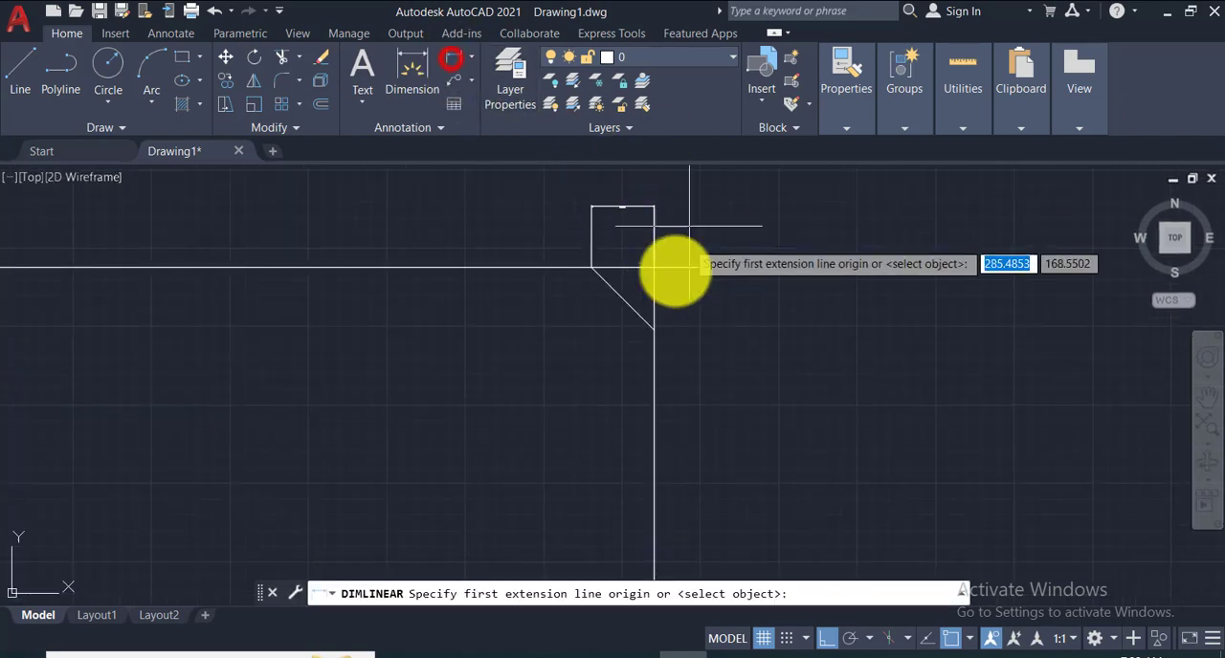
click(653, 327)
click(654, 266)
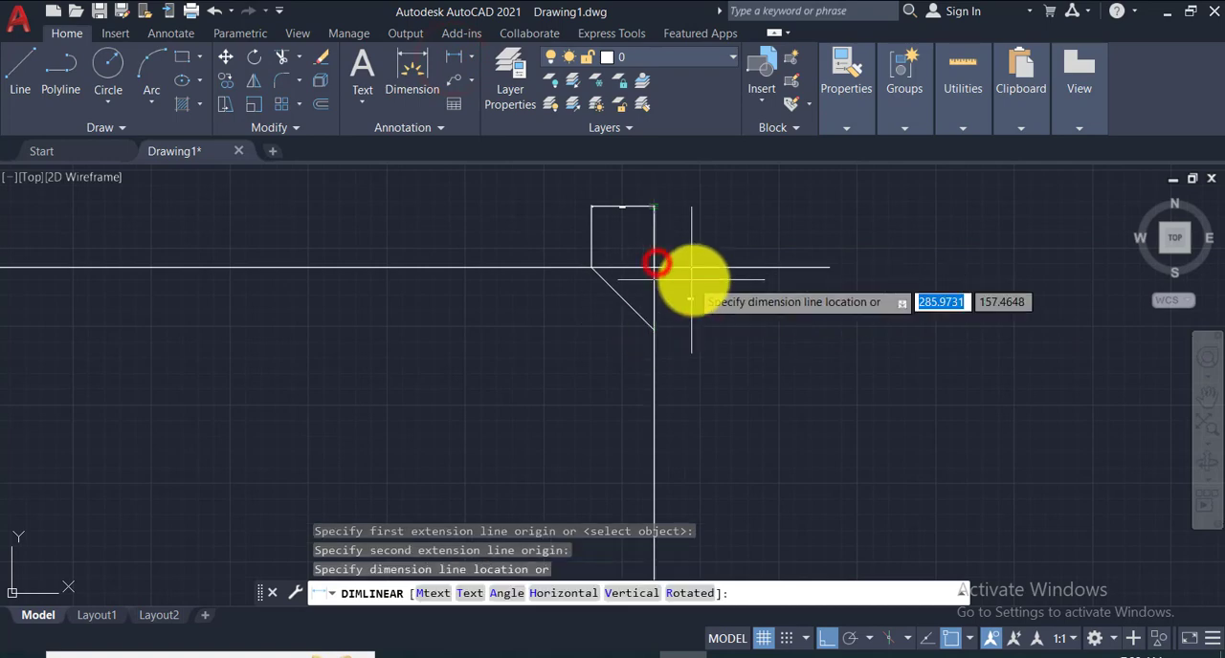
click(696, 278)
scroll(703, 296, up, 4)
scroll(703, 294, up, 2)
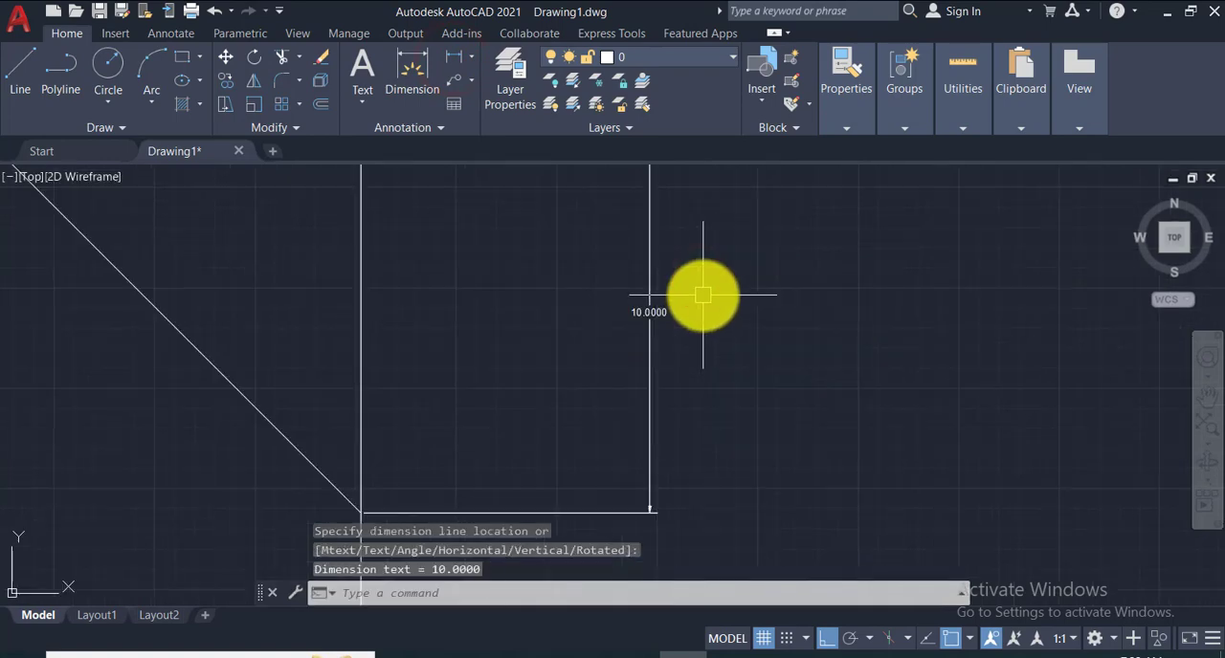
scroll(703, 294, down, 8)
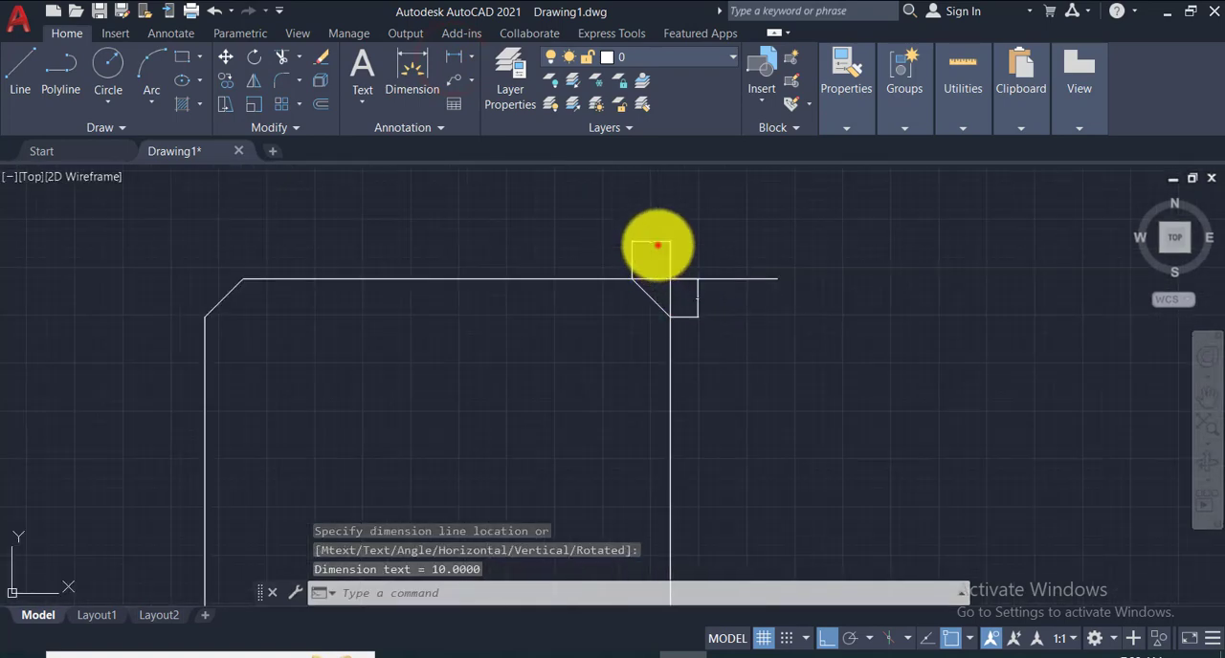
- Erase the chamfered rectangle together with its extension lines and dimensions
click(658, 244)
scroll(697, 292, down, 10)
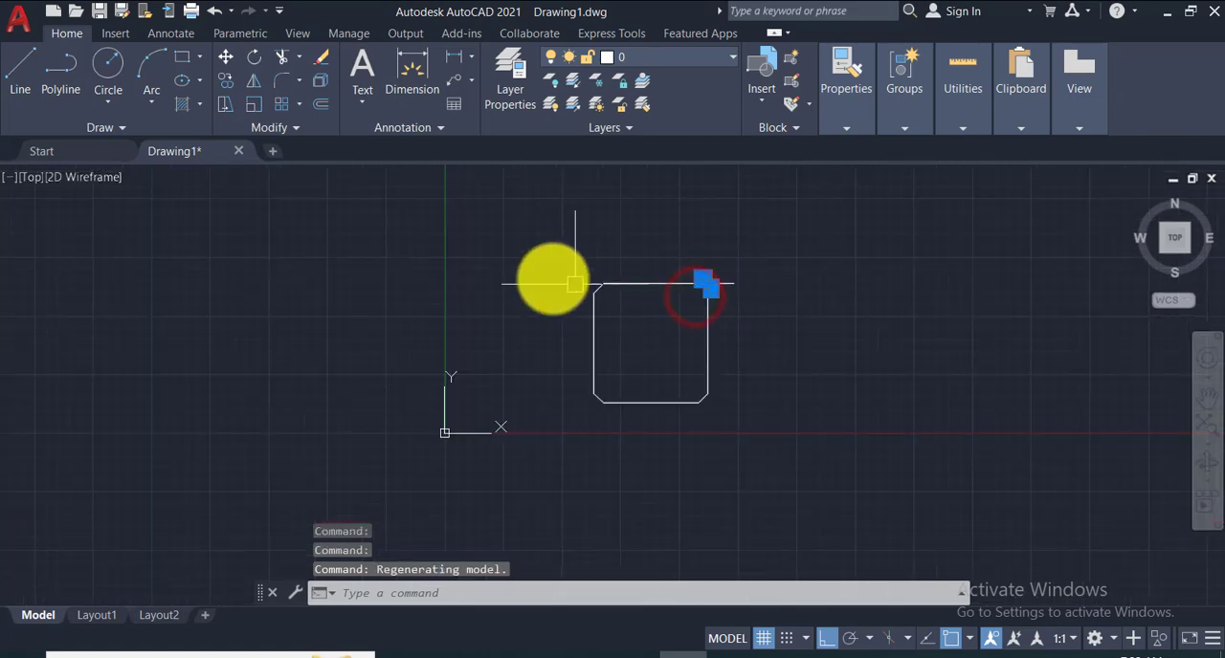
click(530, 265)
click(882, 446)
key(Delete)
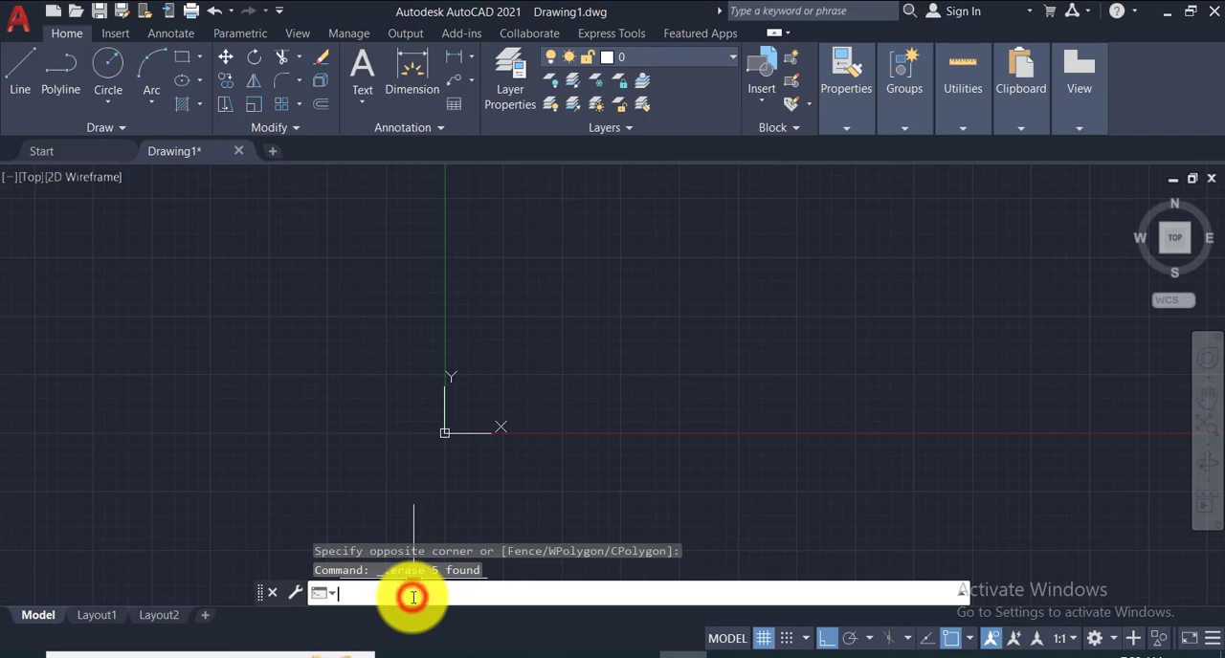
- Draw a new rectangle beside the Y axis with a first chamfer distance of 5 and a second of 10
text(re)
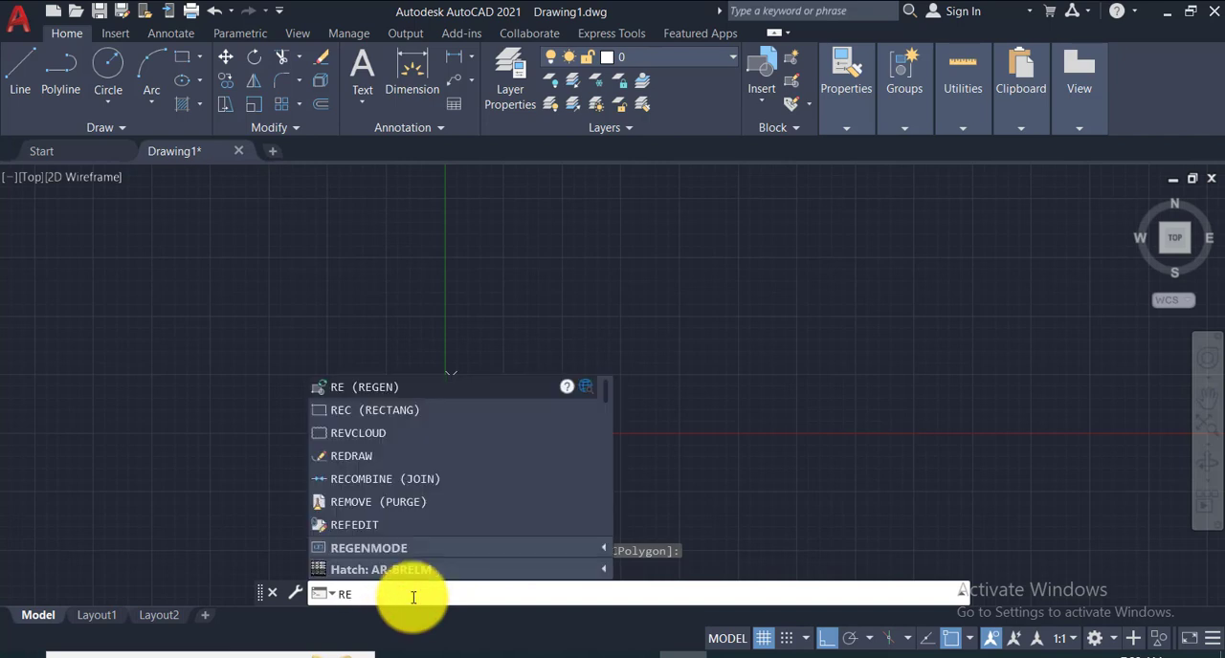
text(c)
key(Return)
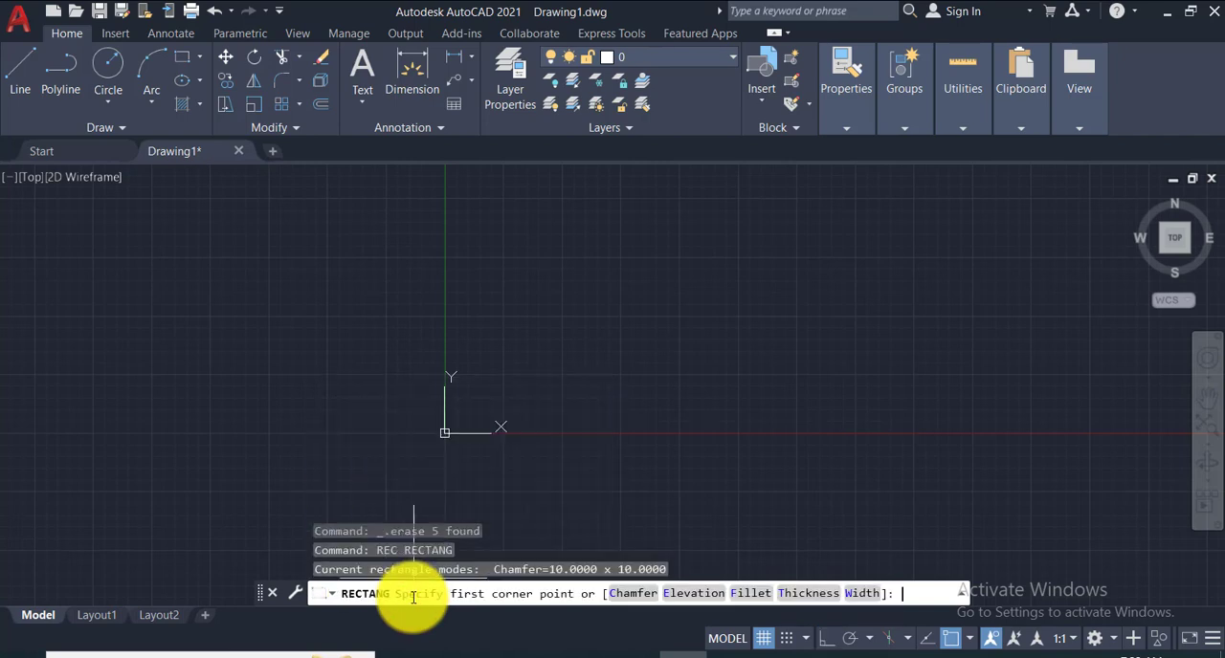
click(632, 593)
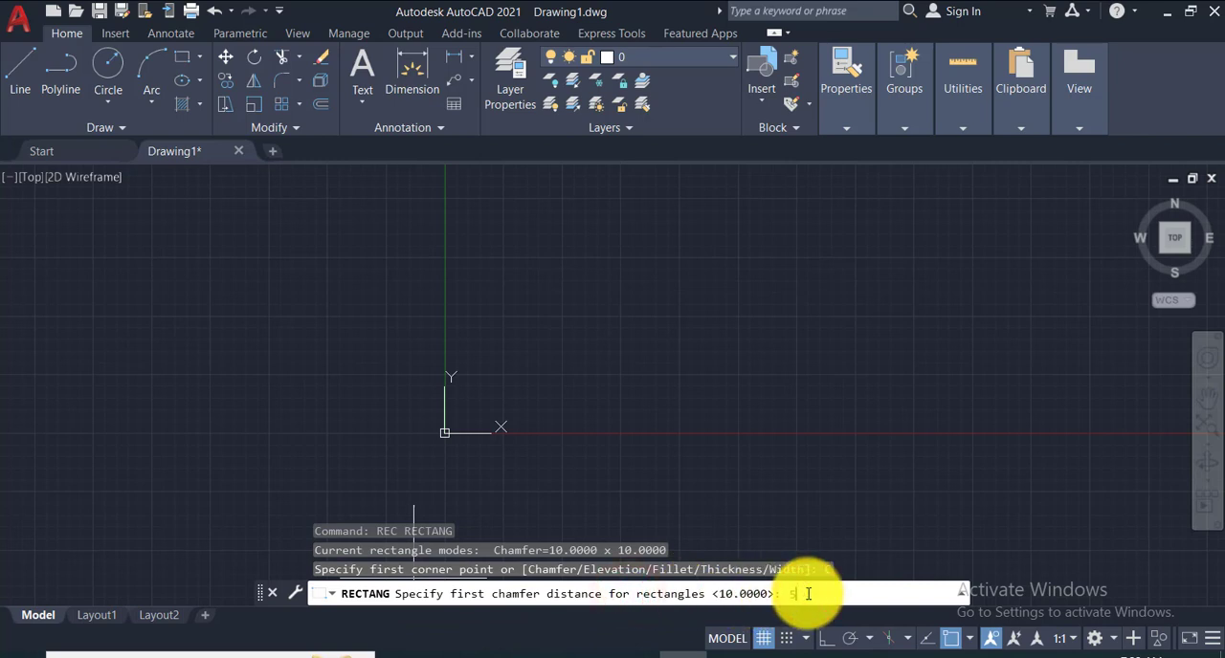
key(Return)
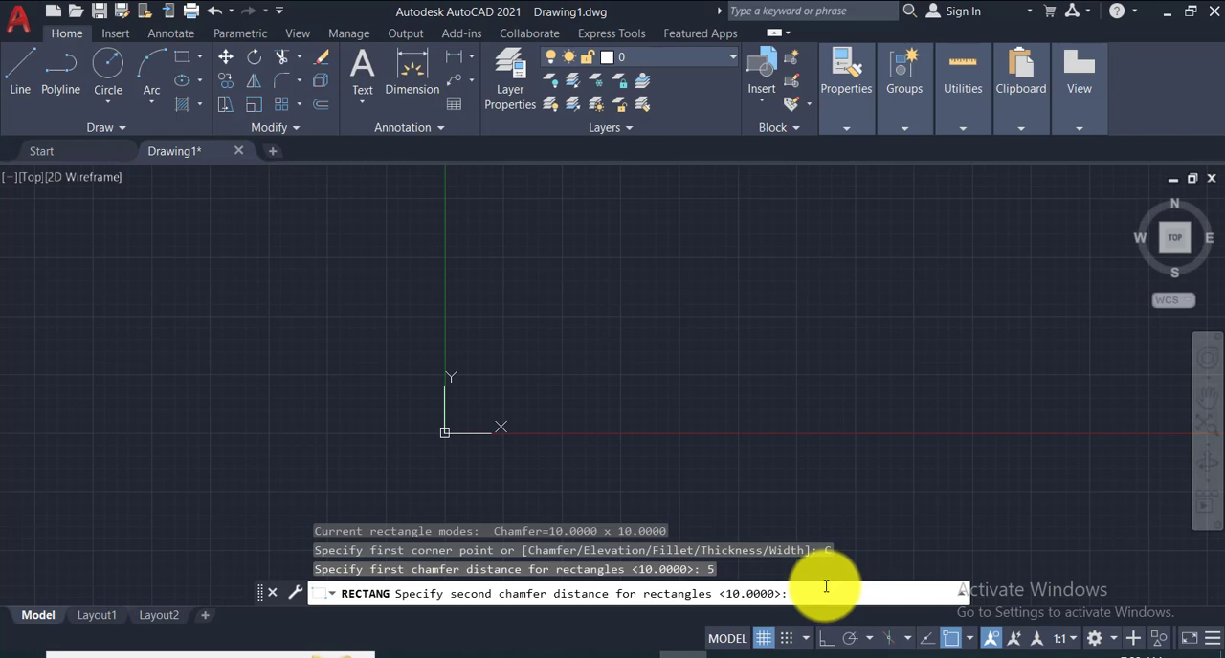
text(10)
key(Return)
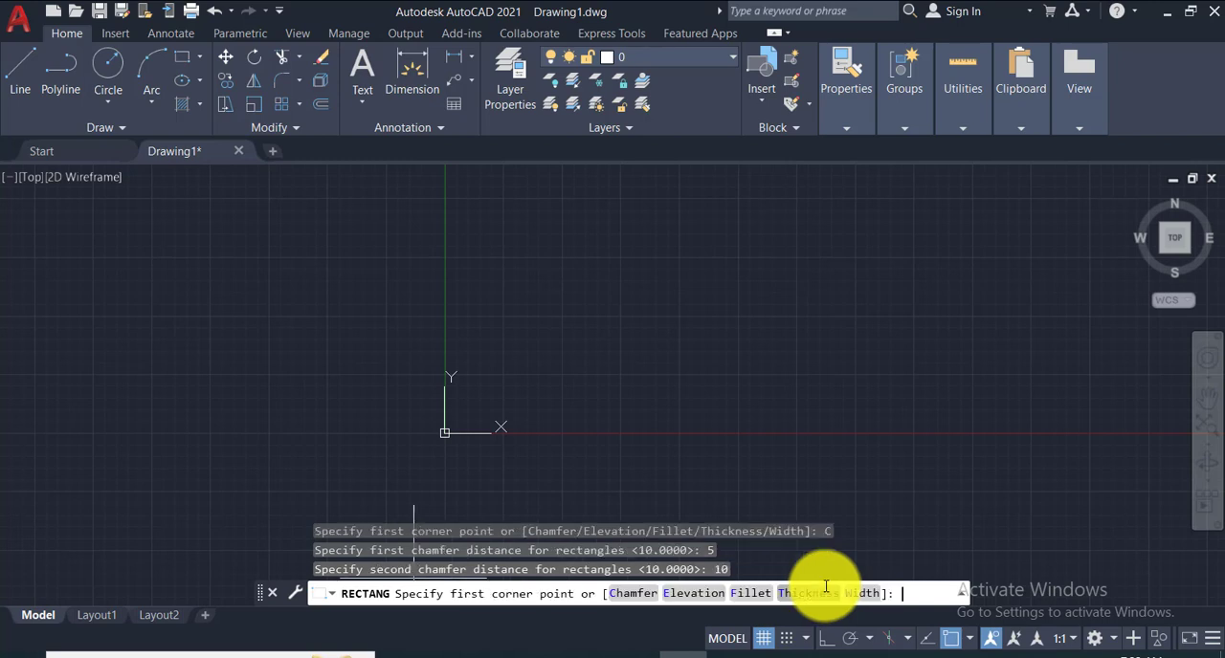
click(574, 198)
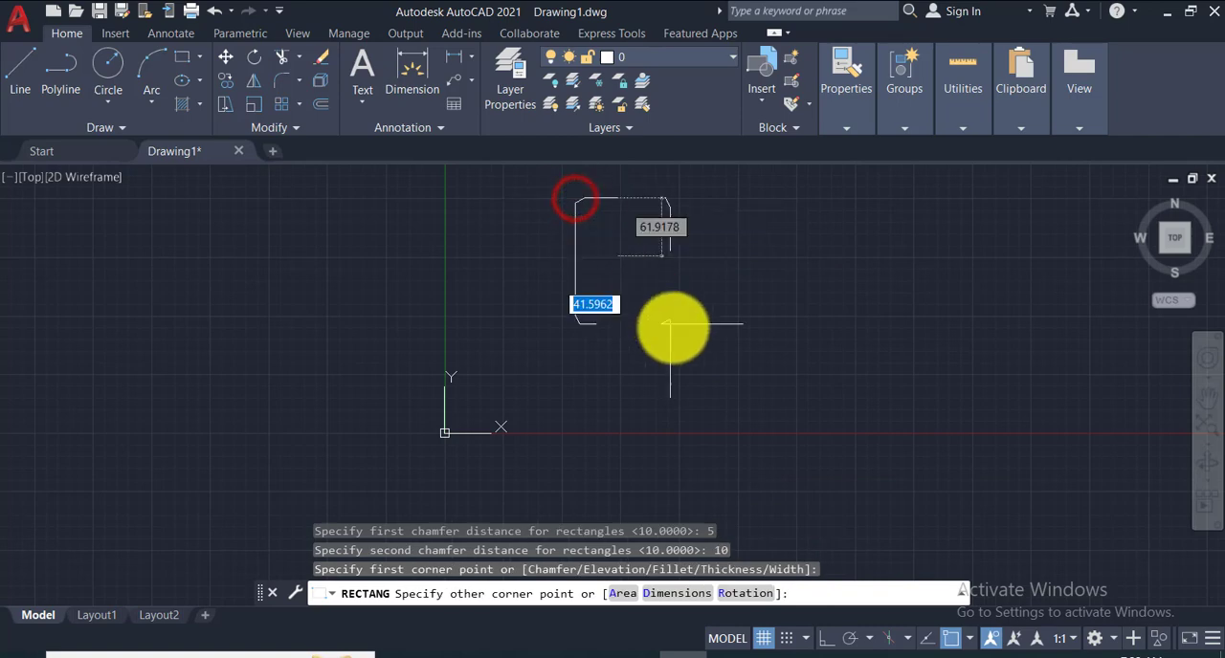
click(796, 445)
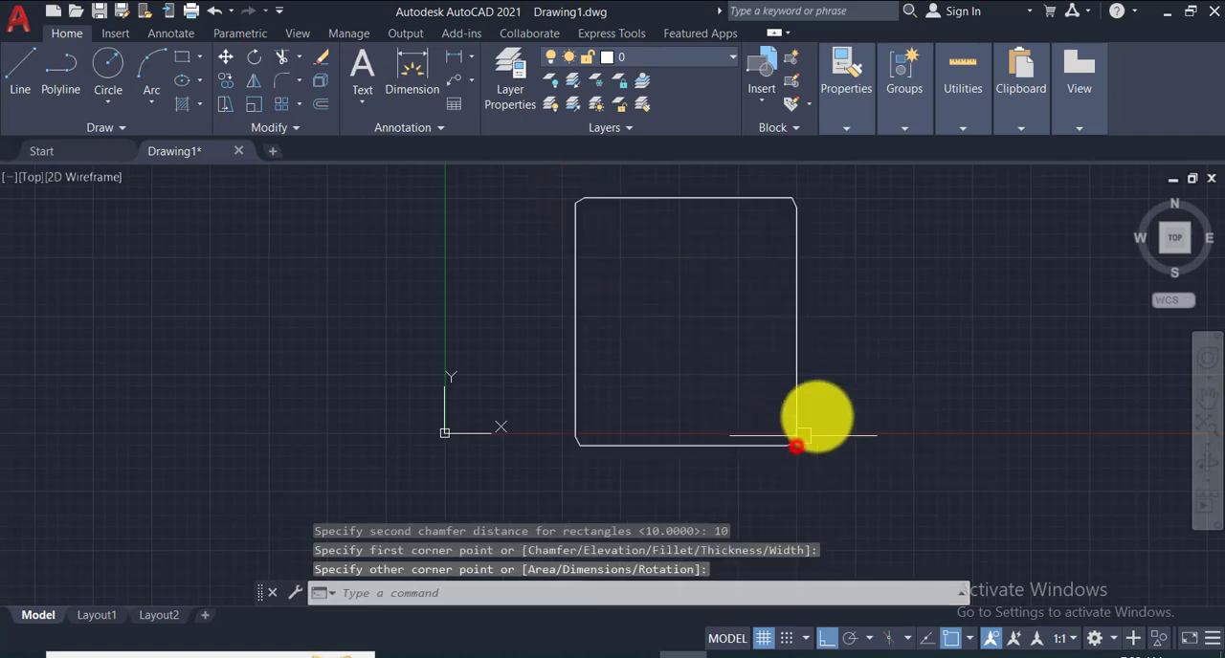
- Draw a horizontal line about 30 units long outward from the upper endpoint of the rectangle's upper-right chamfer
scroll(810, 197, up, 5)
middle_drag(739, 201, 768, 265)
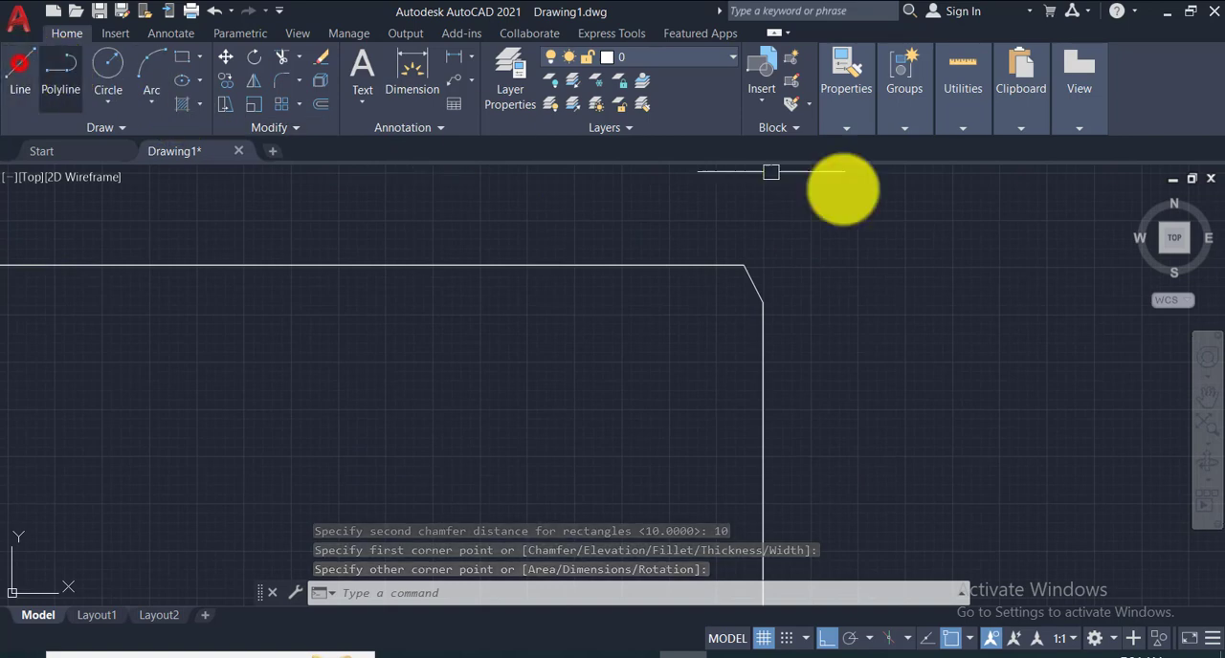
click(24, 65)
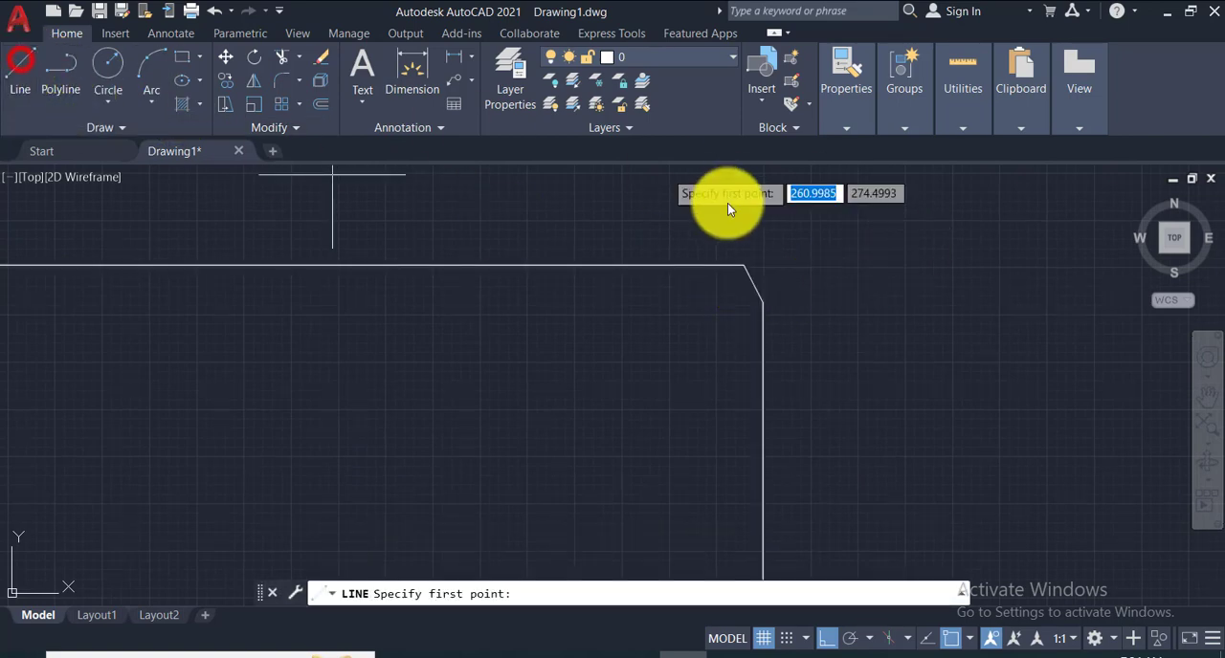
click(743, 265)
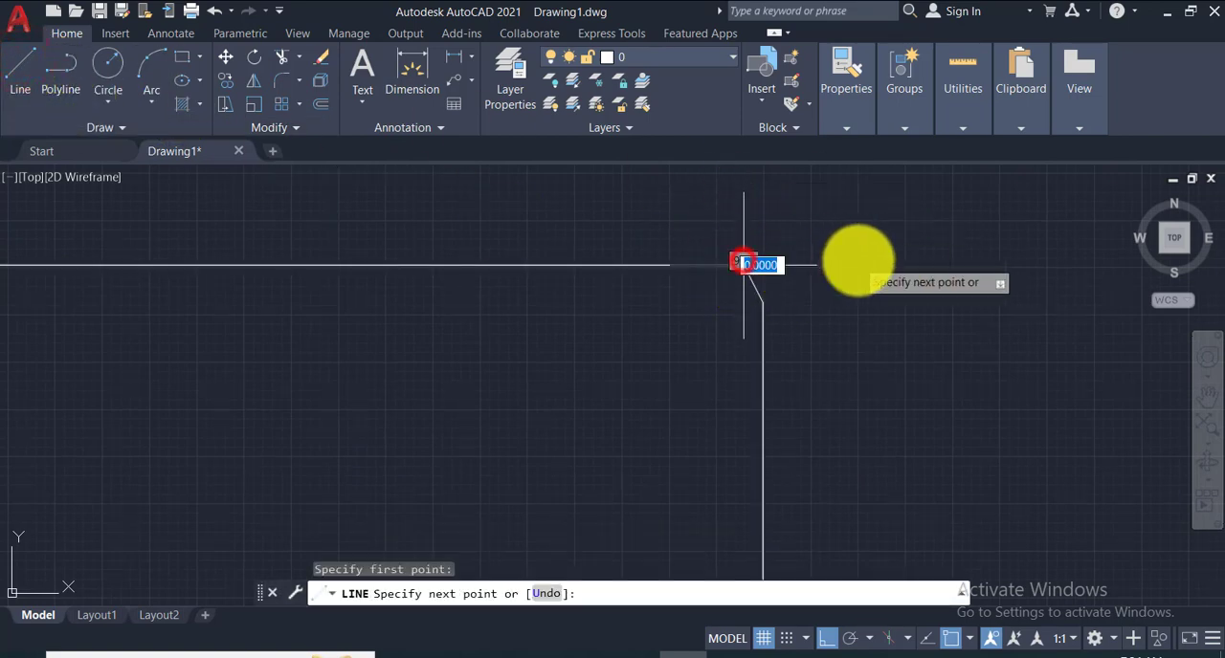
click(858, 262)
key(Return)
key(Return)
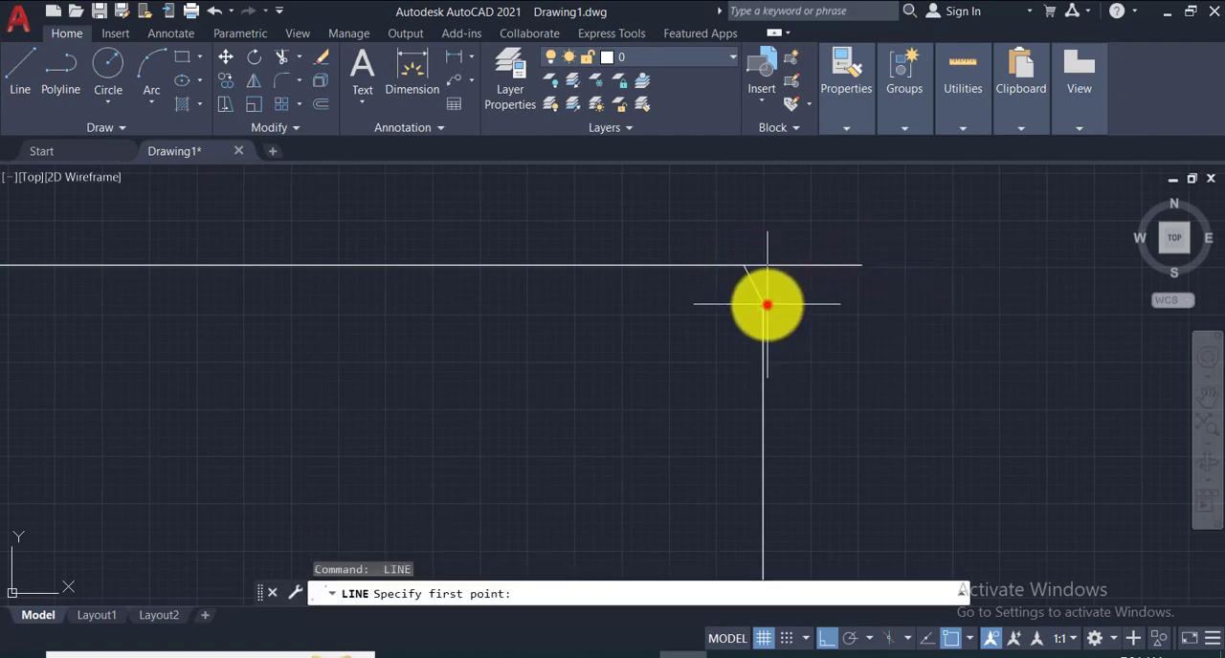
- Draw a vertical line upward from the chamfer's lower endpoint so that it crosses the horizontal extension line
click(767, 301)
click(780, 210)
key(Return)
key(Return)
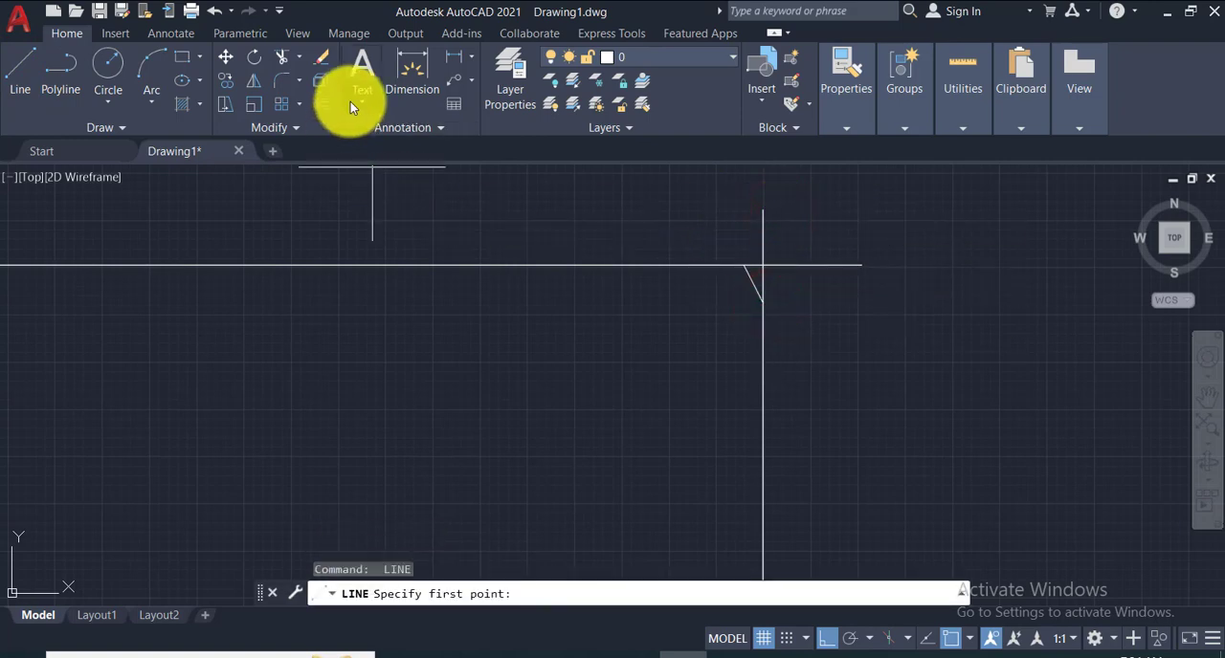
- Add a horizontal linear dimension between the chamfer's upper endpoint and the extension lines' intersection, placed above the top edge
click(454, 55)
scroll(746, 278, up, 5)
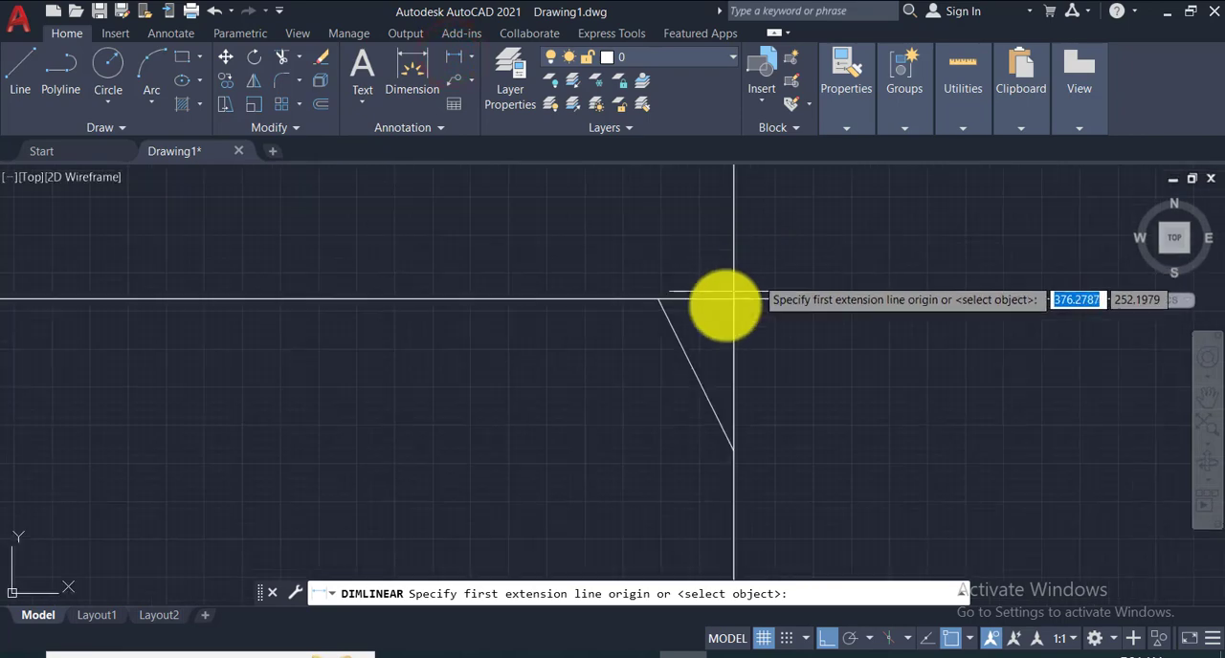
click(659, 300)
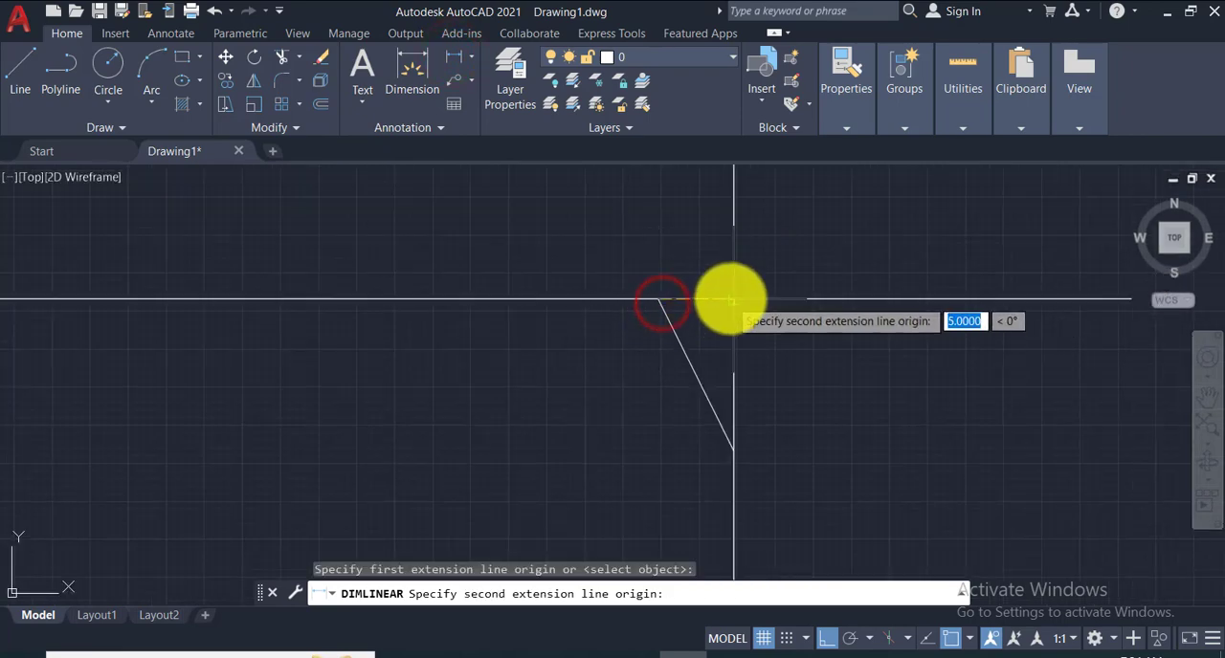
click(731, 299)
click(695, 251)
scroll(697, 259, up, 5)
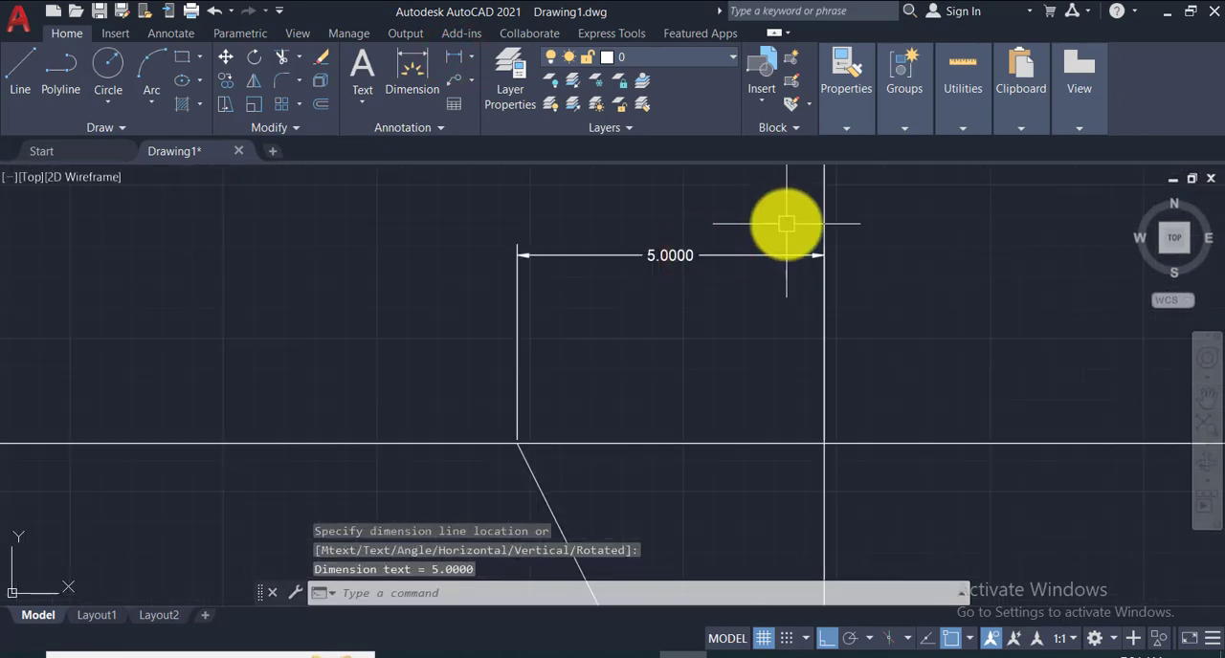
- Add a vertical linear dimension between the chamfer's lower endpoint and the extension lines' intersection, placed outside the right edge
scroll(749, 217, down, 5)
click(446, 60)
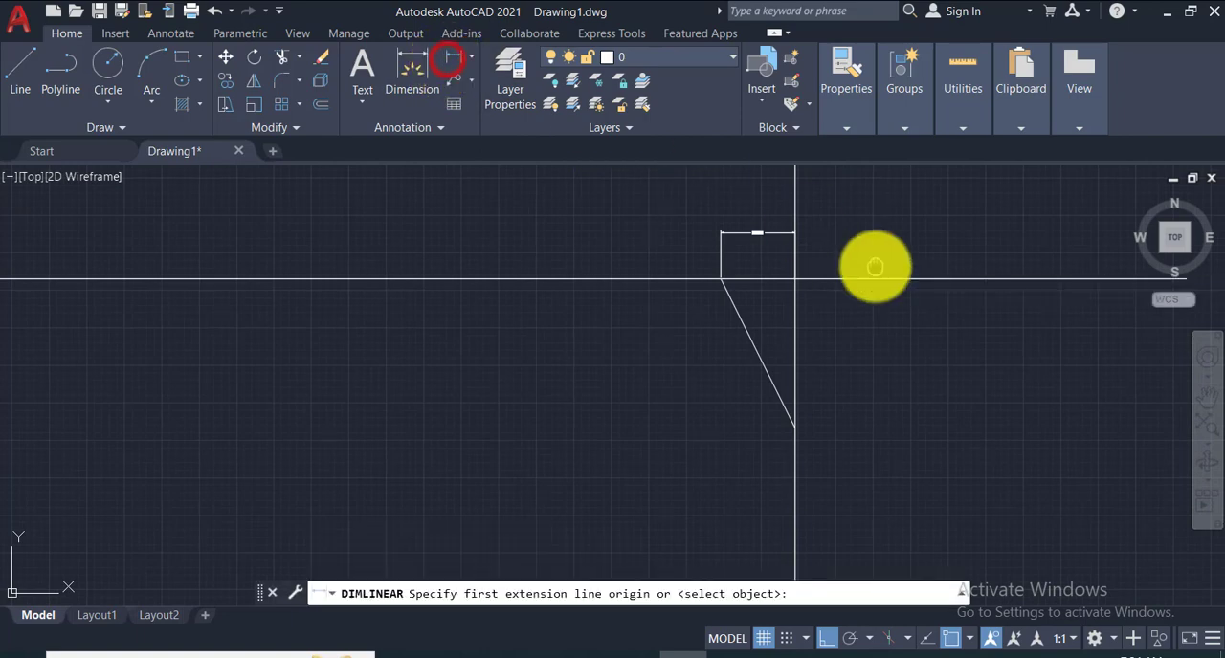
scroll(804, 315, up, 4)
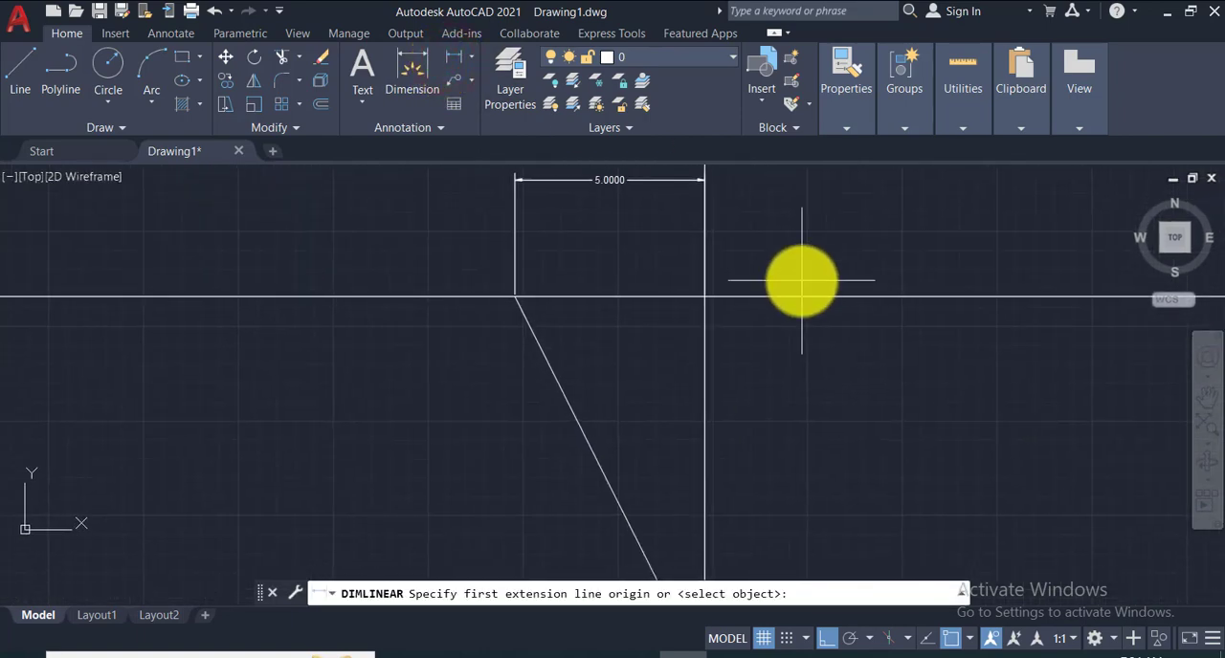
scroll(766, 396, down, 2)
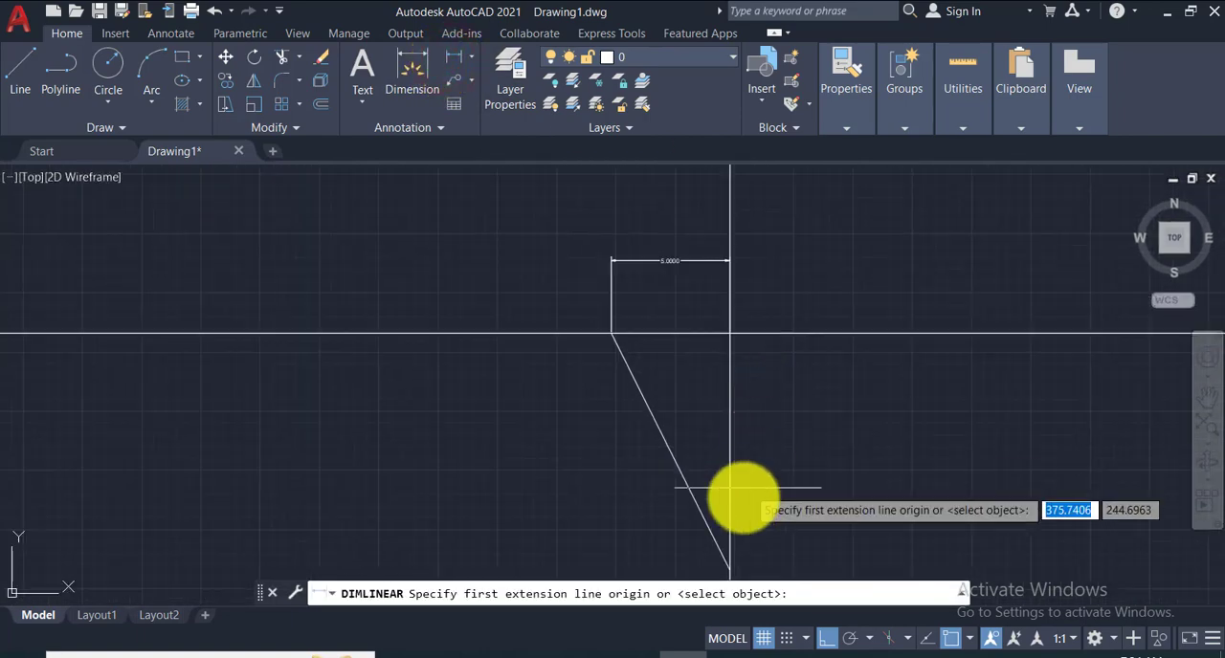
click(729, 572)
click(727, 336)
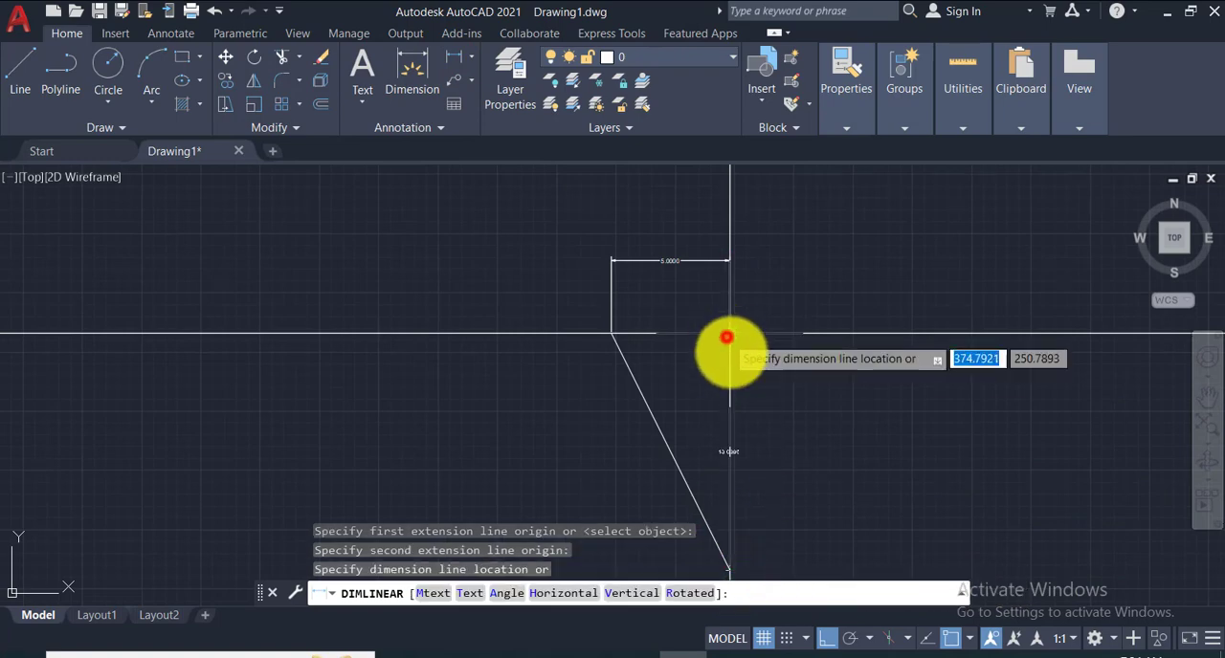
click(785, 399)
scroll(816, 465, up, 4)
scroll(816, 463, down, 14)
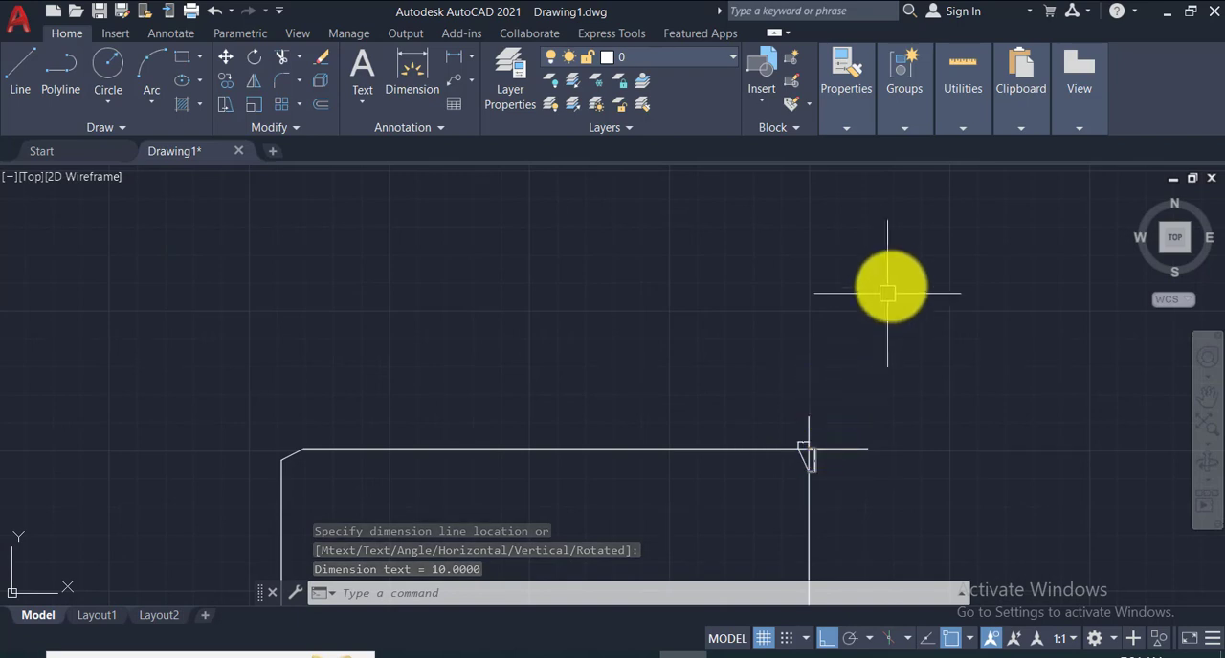
- Erase the rectangle with unequal chamfers together with its extension lines and both dimensions
scroll(837, 392, down, 6)
click(678, 261)
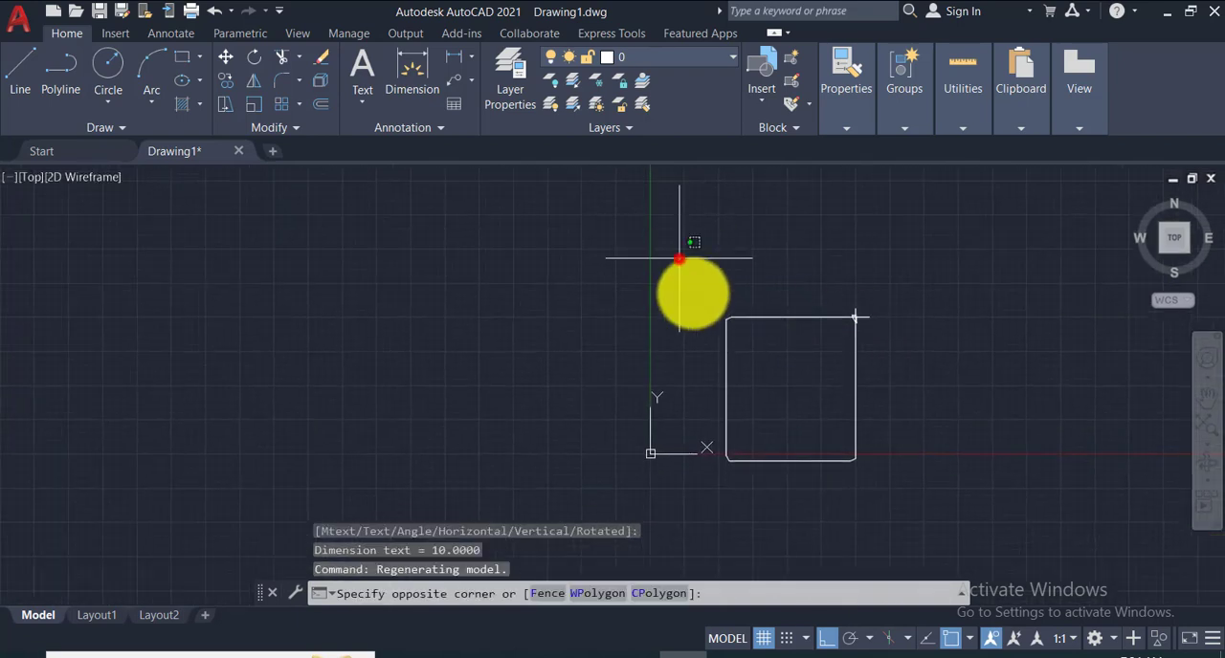
click(1033, 545)
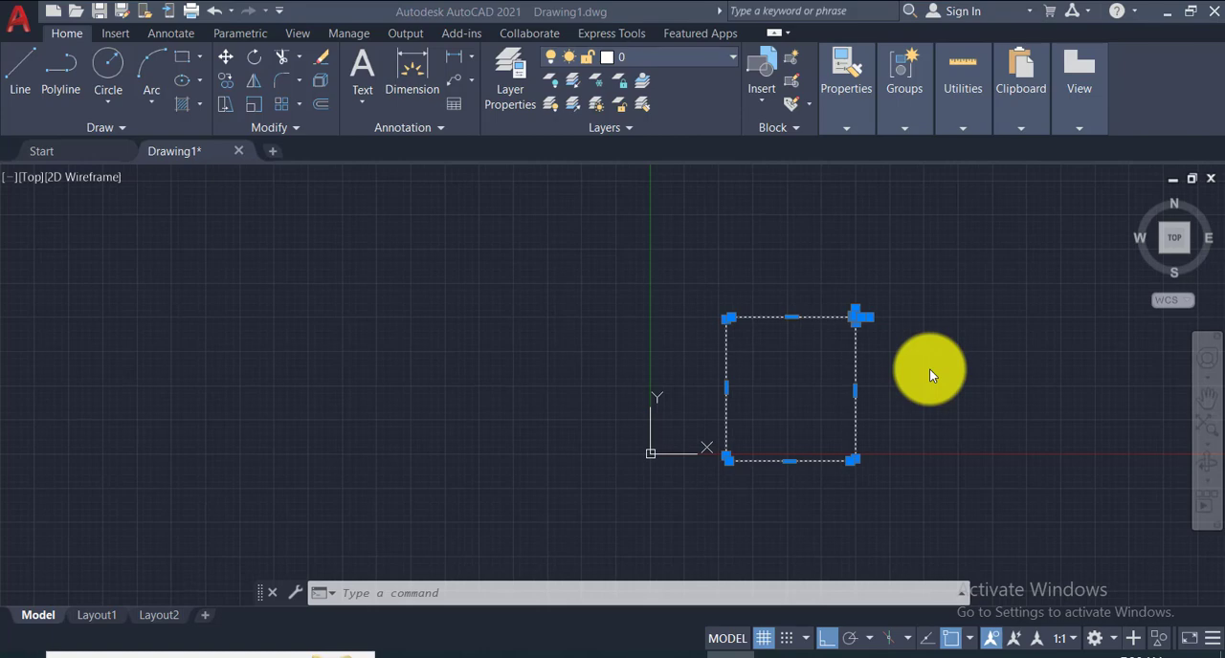
click(324, 63)
click(326, 64)
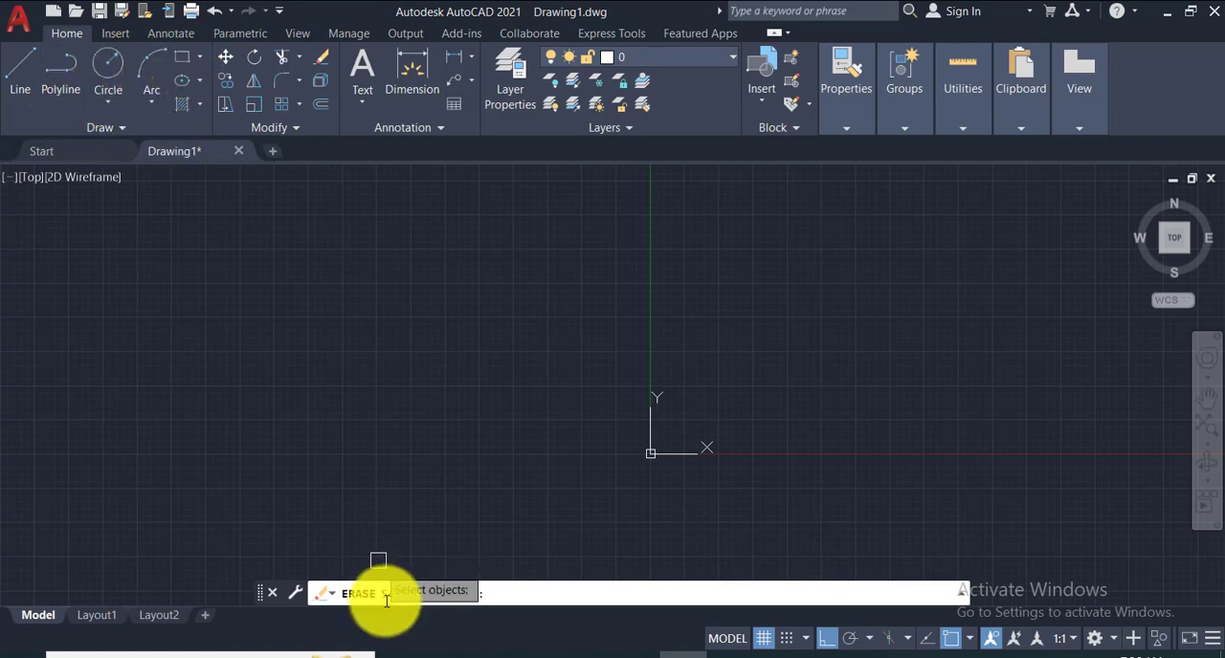
key(Escape)
- Draw another rectangle in the empty drawing with the Rectangle command, keeping the stored chamfer distances of 5 and 10
click(467, 587)
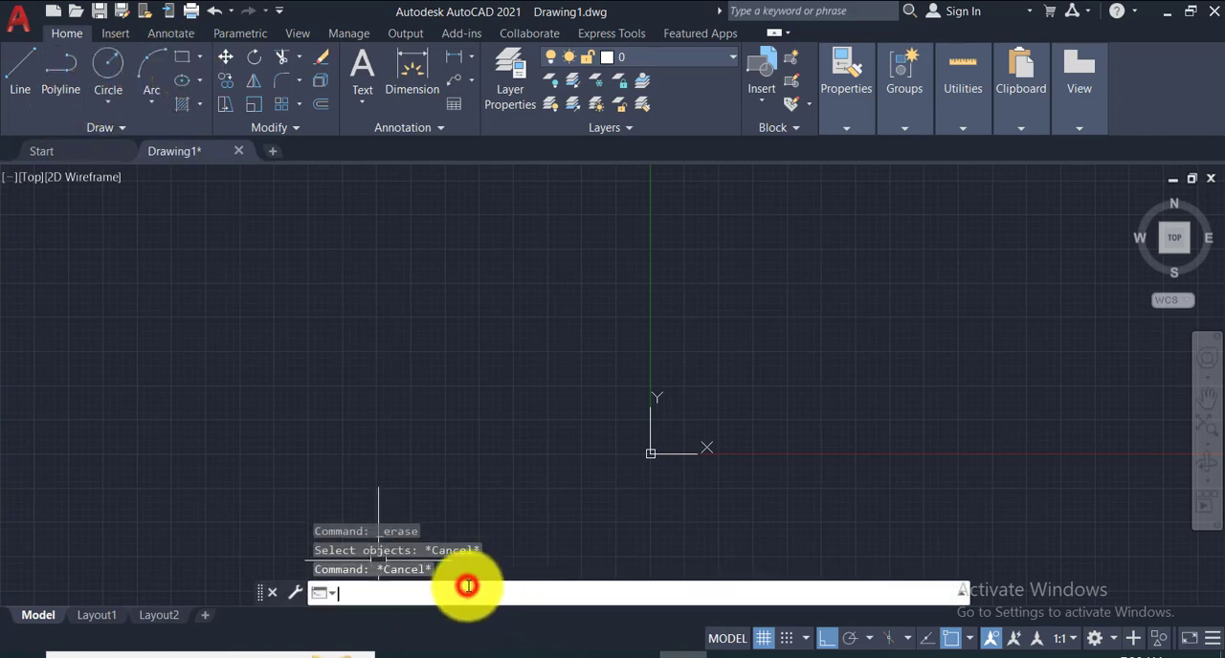
text(rec)
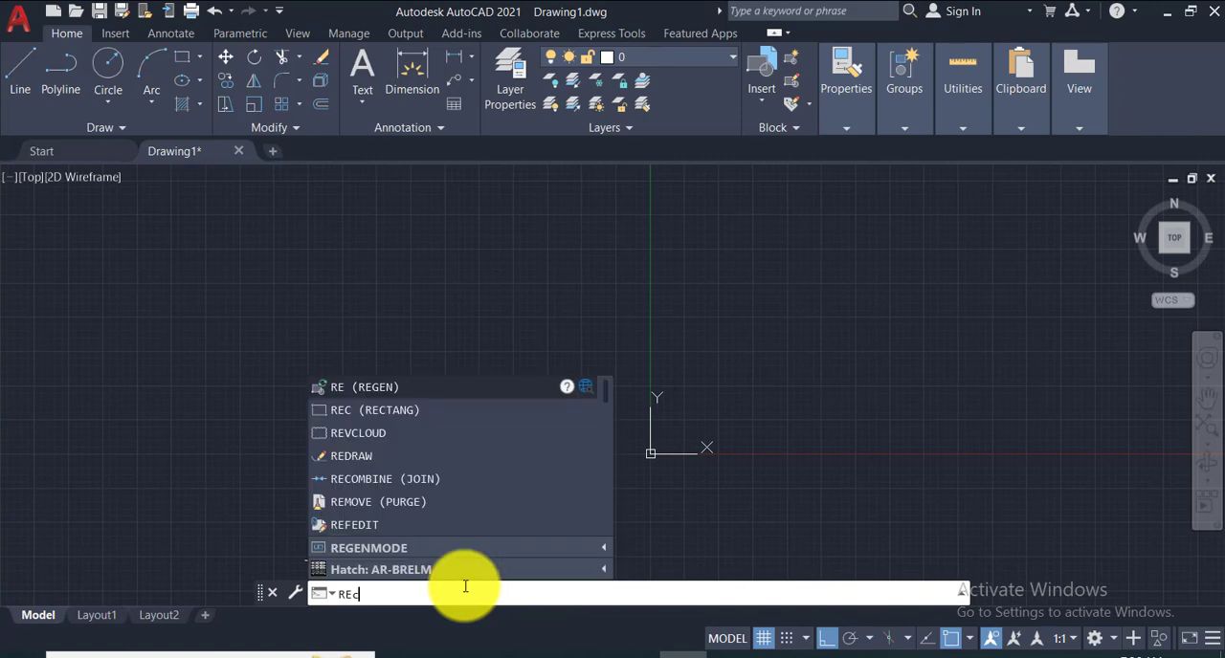
key(Return)
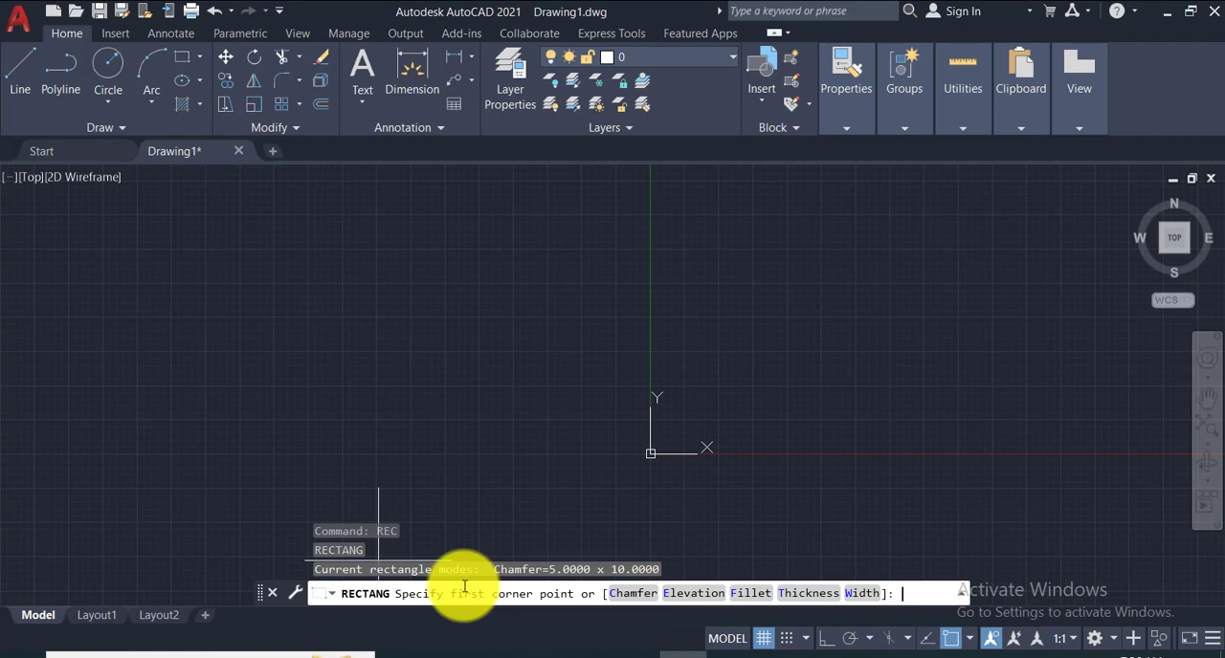
mouse_move(847, 324)
middle_down()
mouse_move(670, 389)
mouse_move(282, 443)
middle_up()
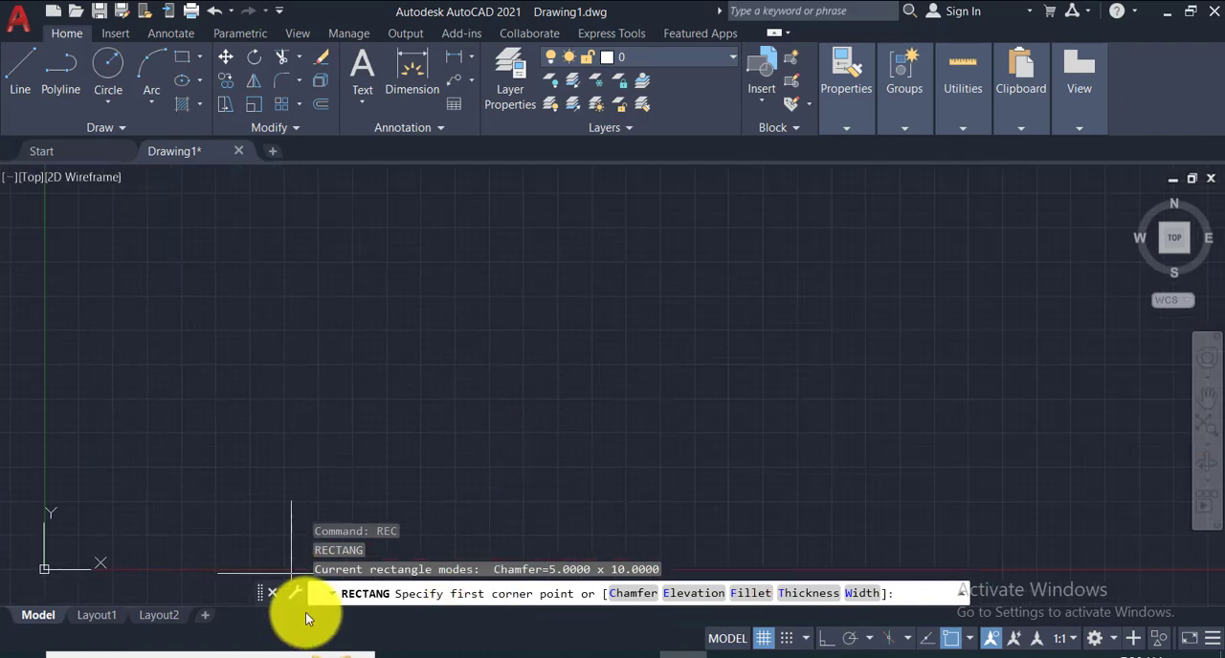
click(520, 226)
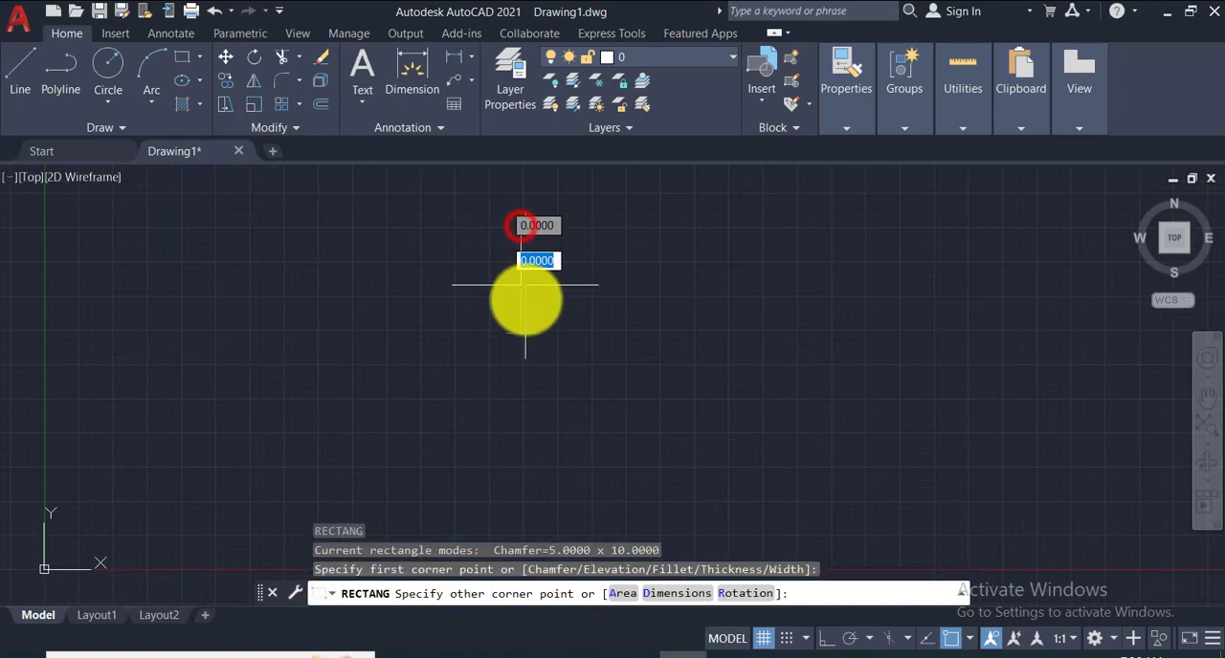
click(595, 306)
scroll(595, 233, up, 4)
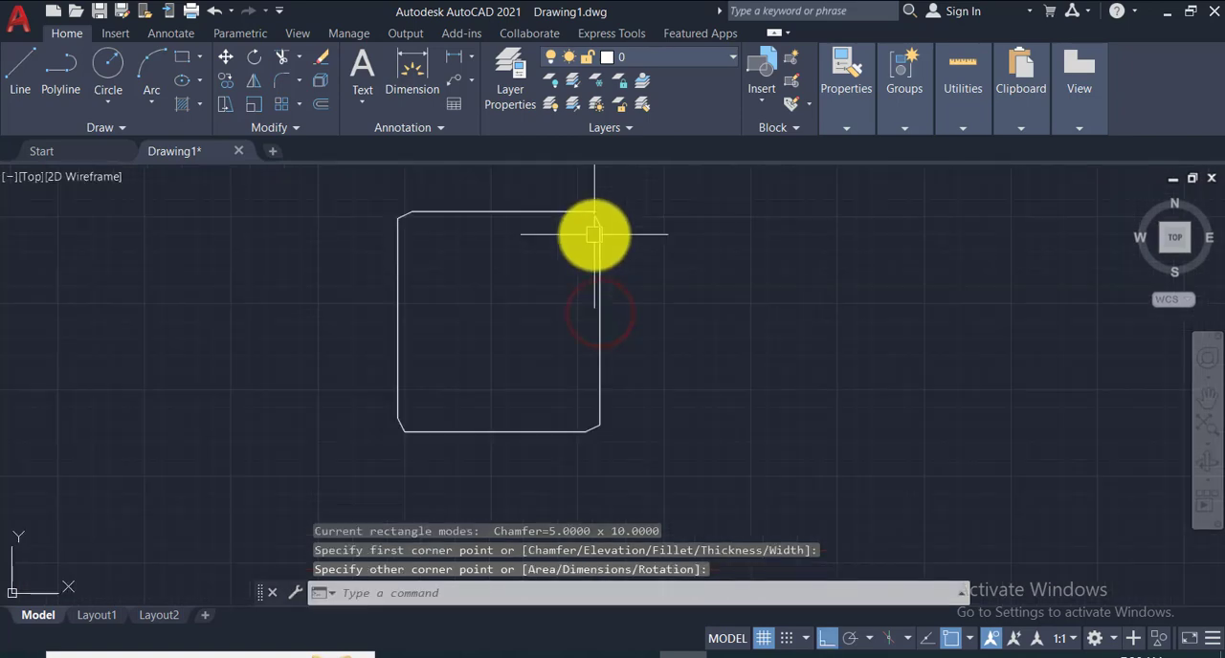
- Erase the rectangle drawn with the stored chamfer distances
scroll(594, 233, down, 4)
click(464, 198)
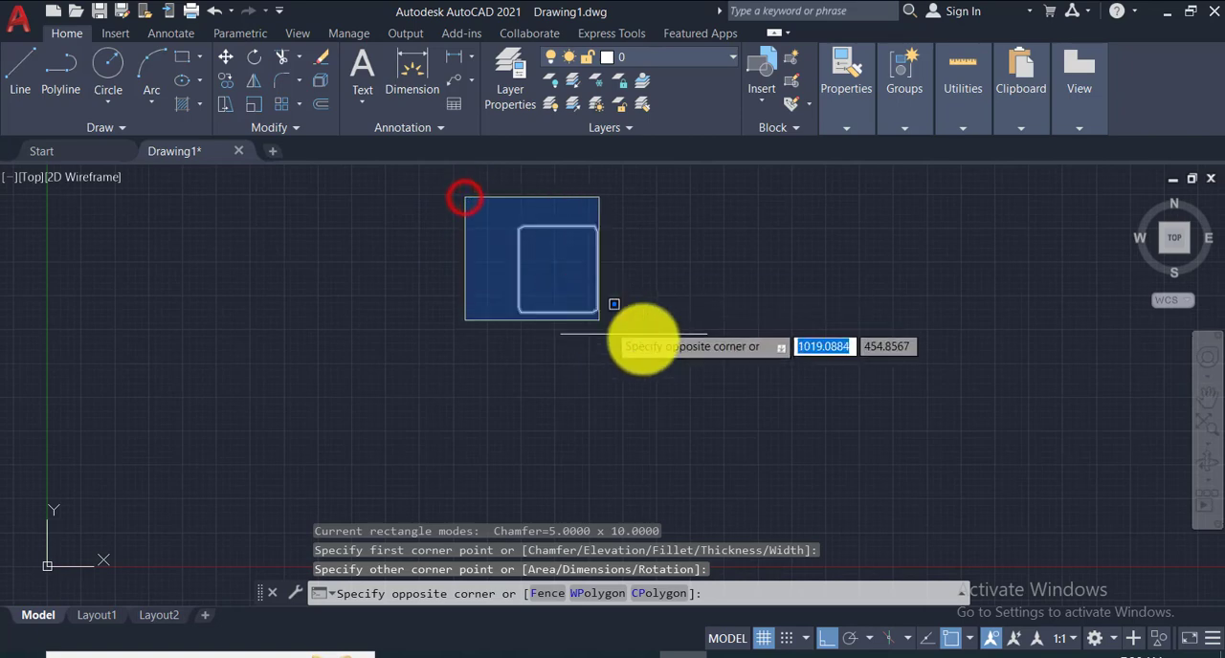
click(665, 352)
key(Delete)
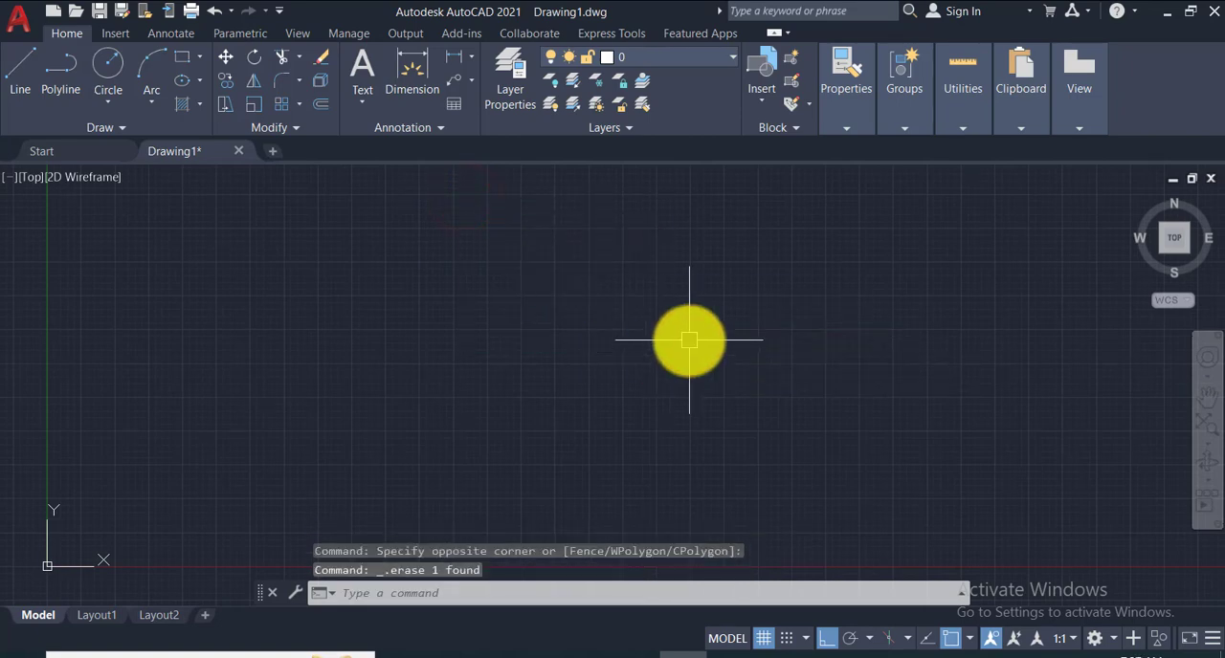
- Start the Rectangle command and reset its first and second chamfer distances to 0
click(185, 57)
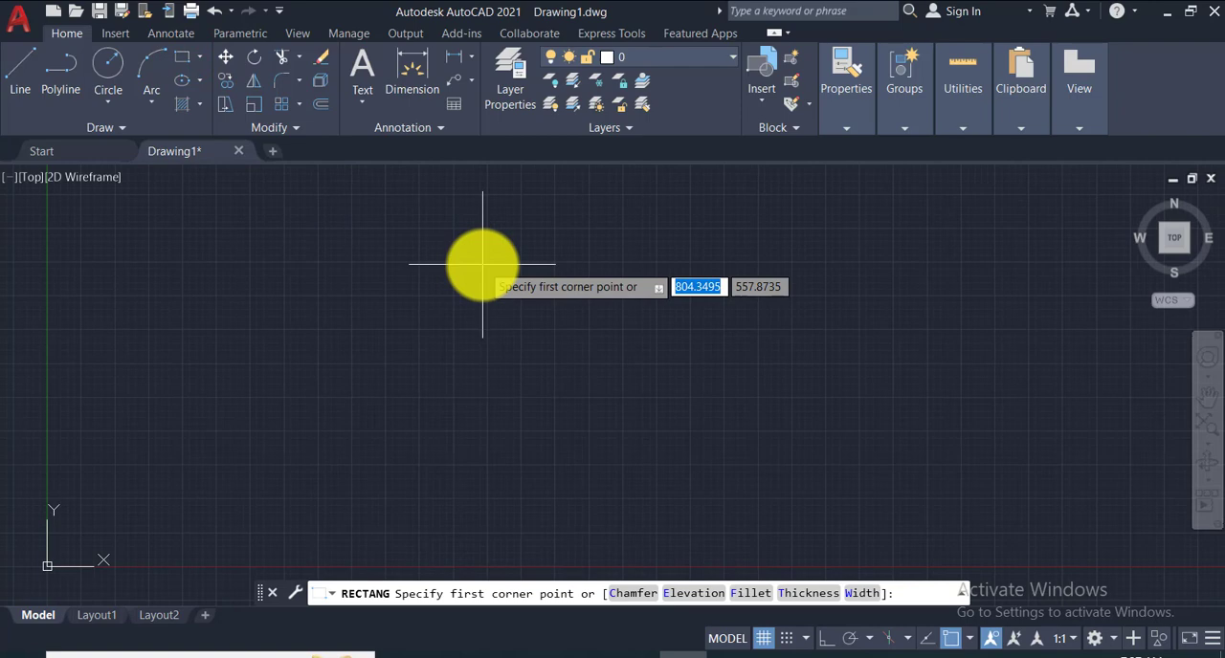
click(629, 596)
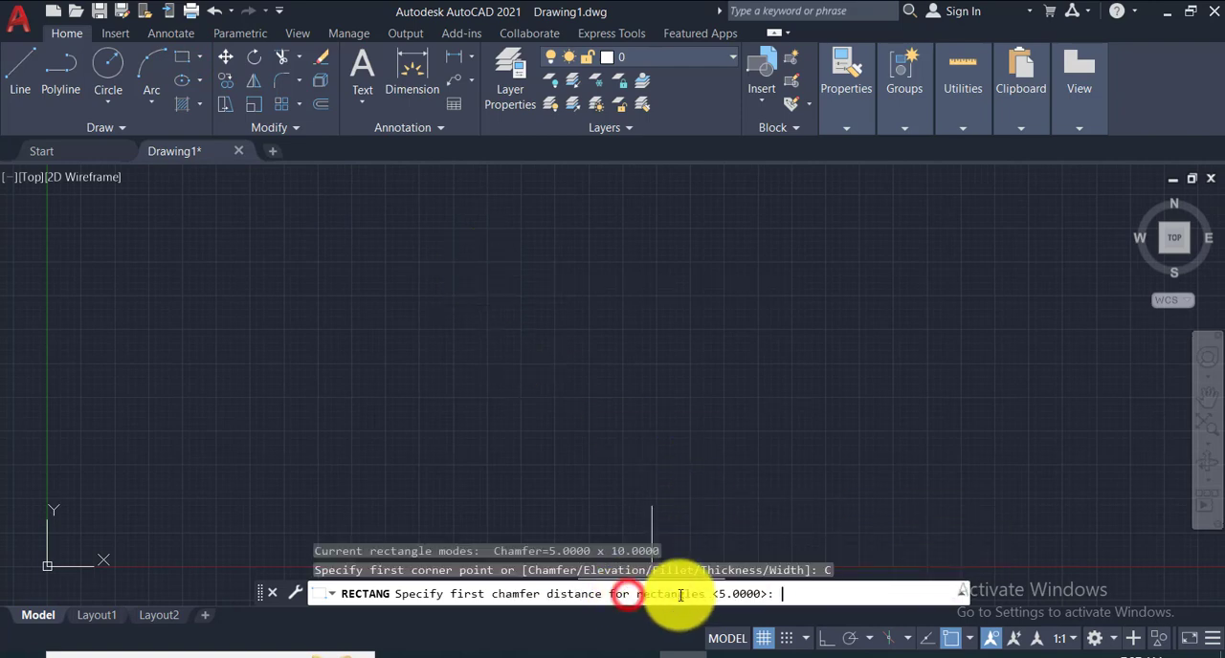
click(794, 594)
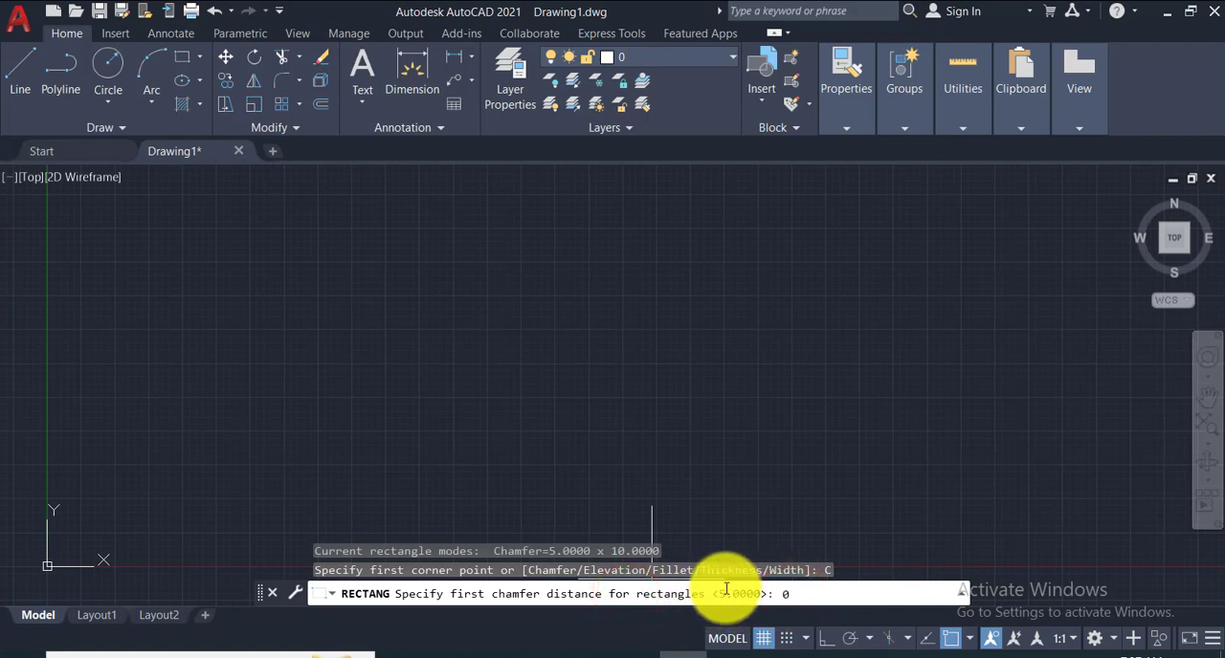
text(0)
key(Return)
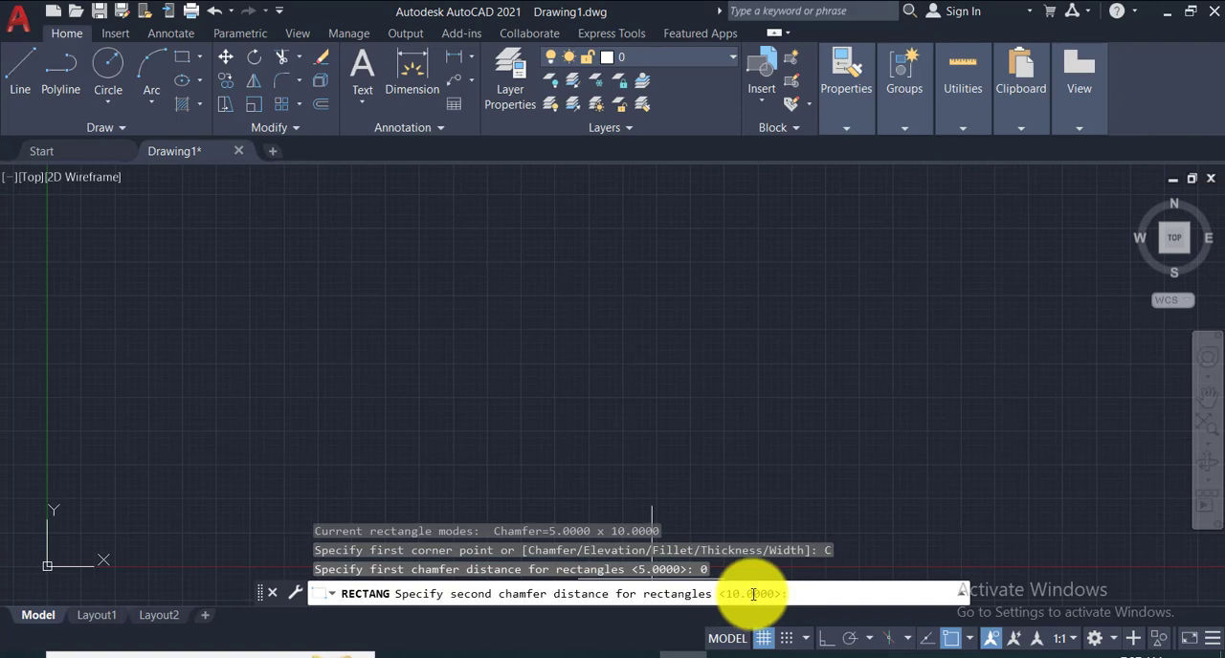
key(Return)
key(Return)
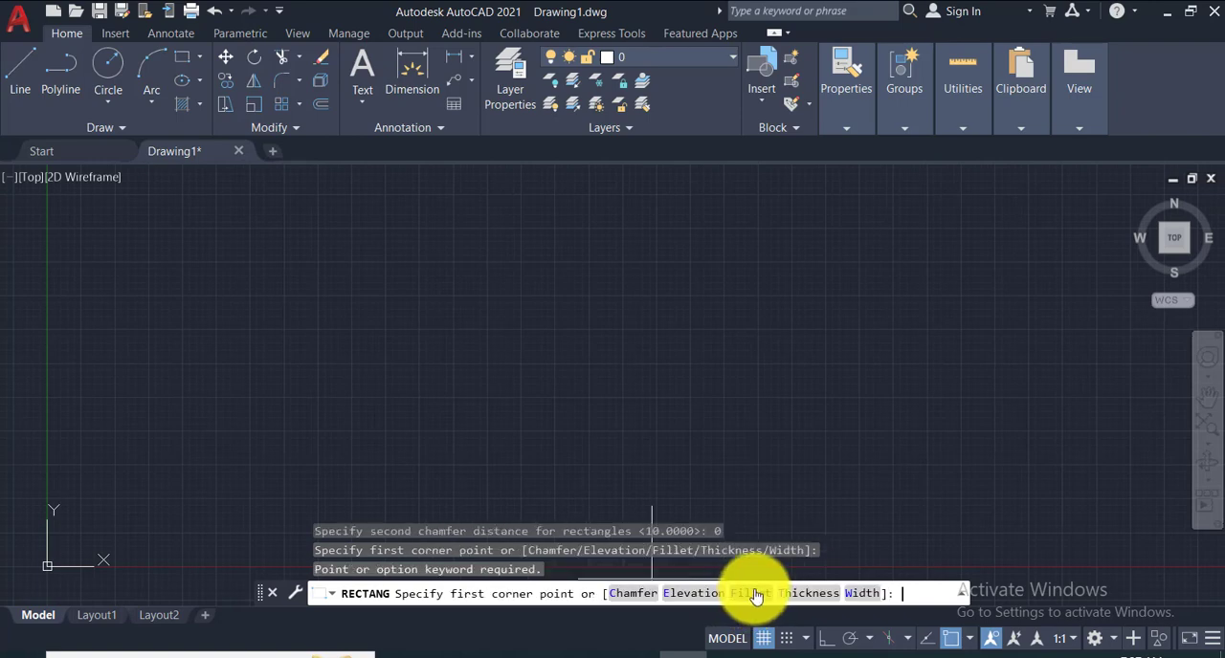
- Set the rectangle's fillet radius to 10 and draw a rounded rectangle about 335 by 401 units
click(759, 606)
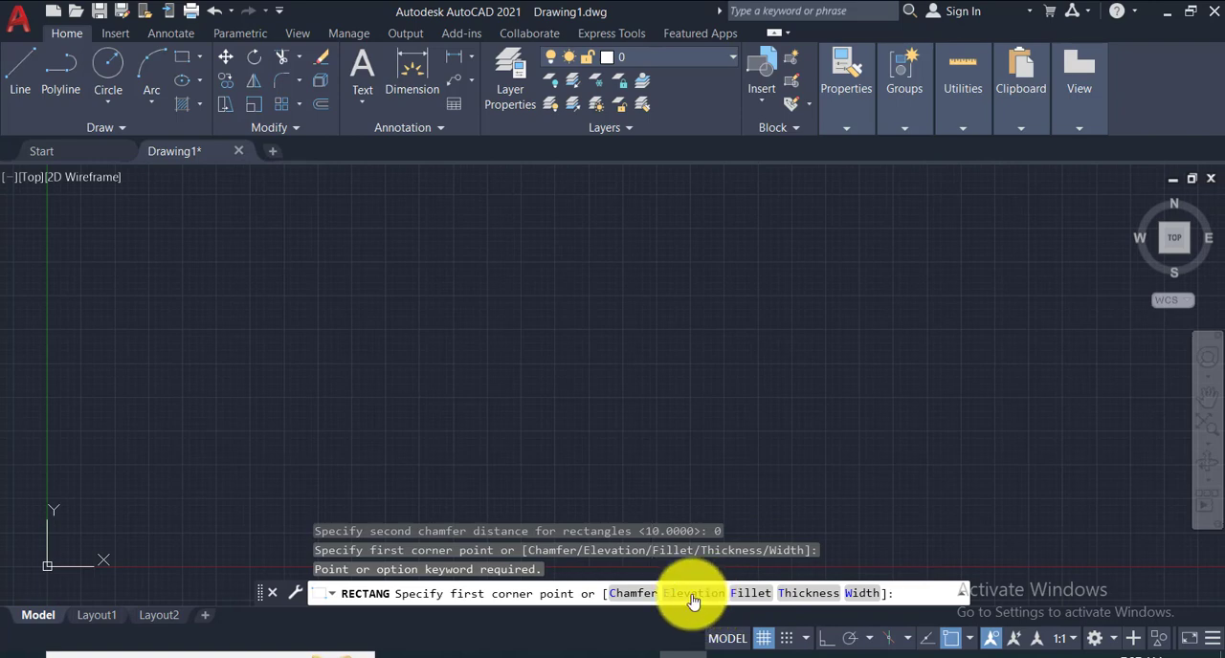
click(752, 594)
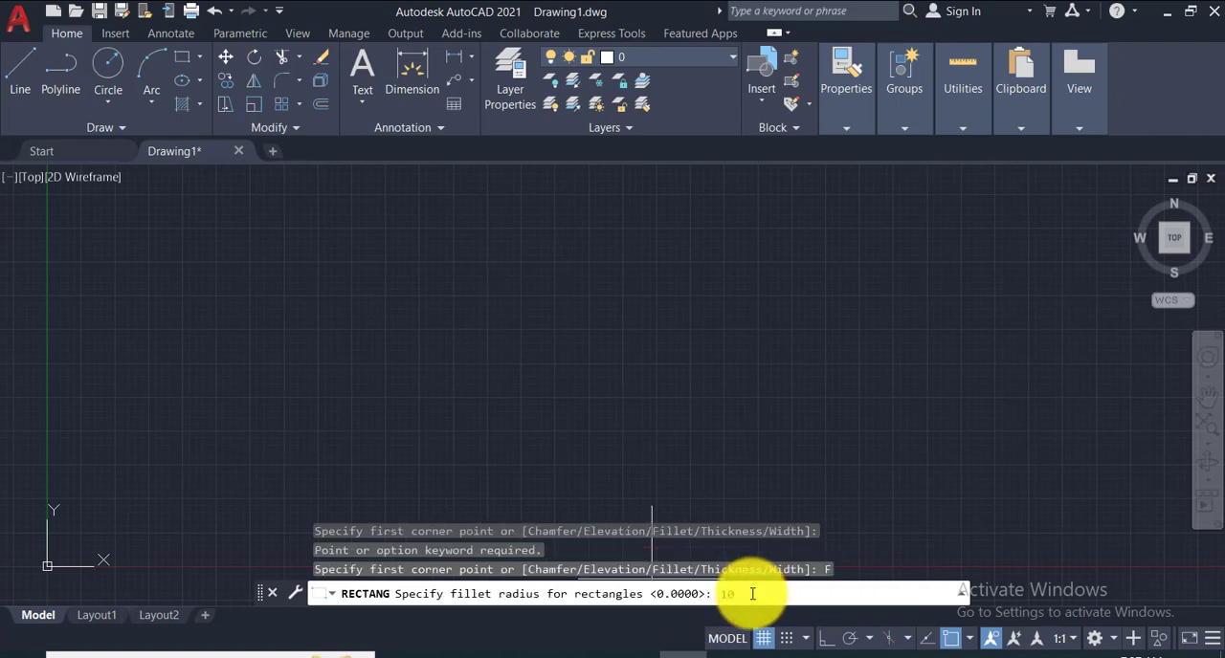
text(10)
key(Return)
click(586, 236)
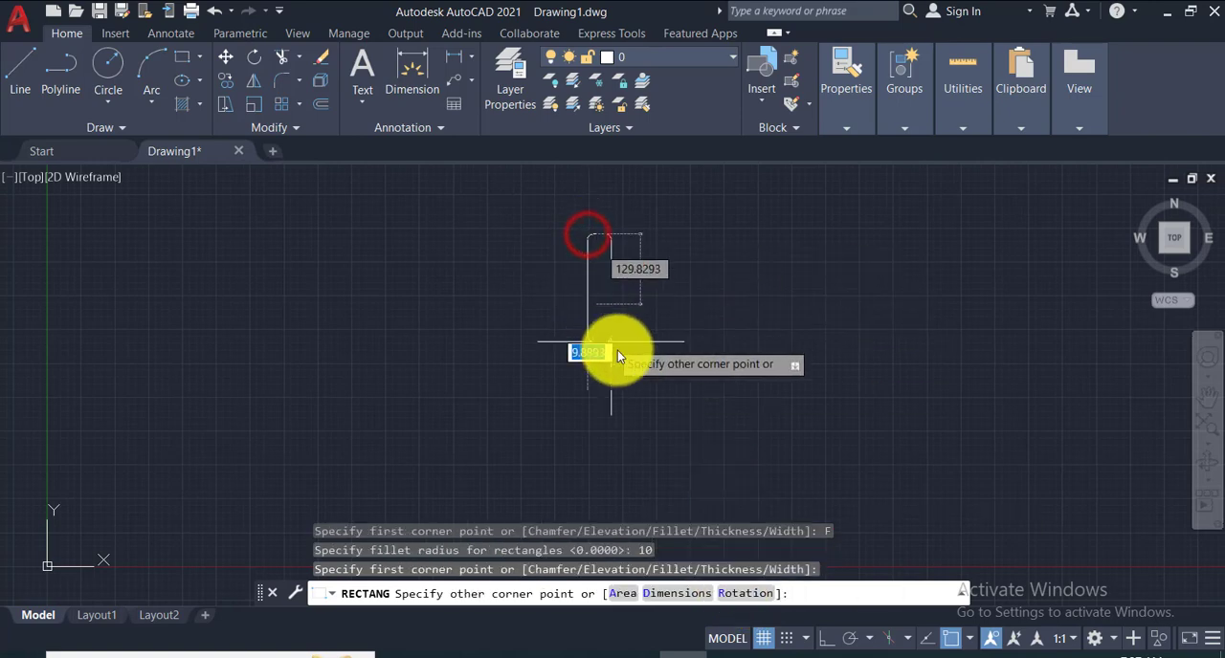
click(768, 449)
- Add a radius dimension to the rounded rectangle's upper-right corner, placing its text outside the corner
scroll(785, 239, up, 5)
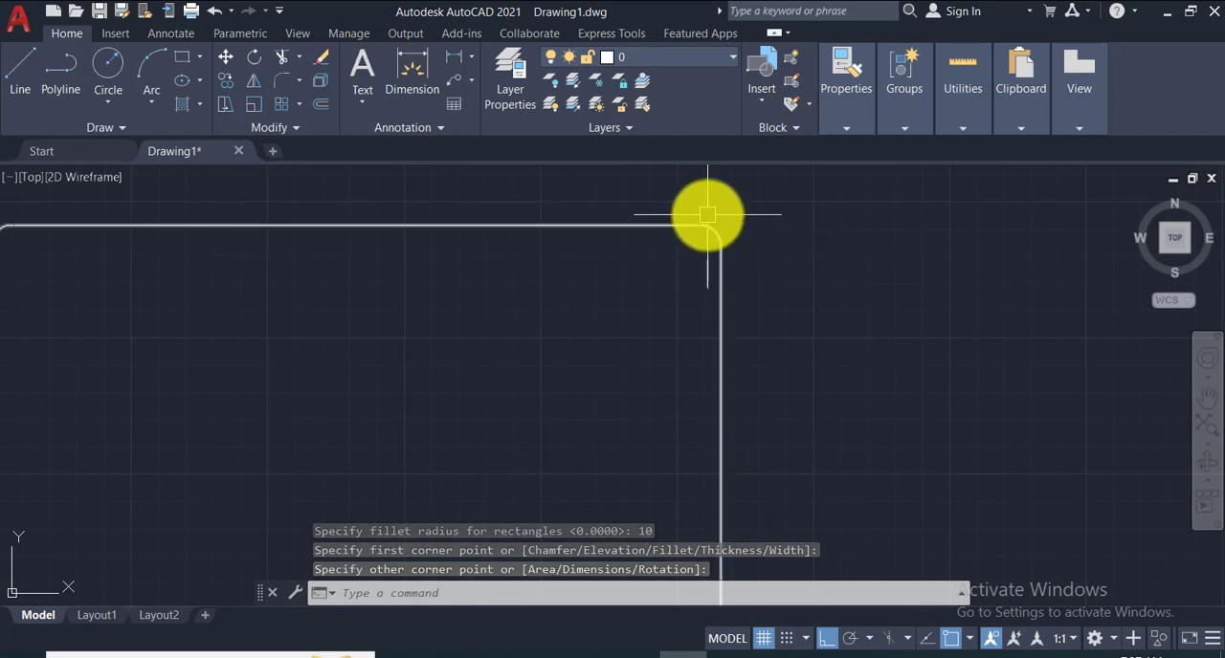
scroll(707, 215, up, 2)
click(473, 61)
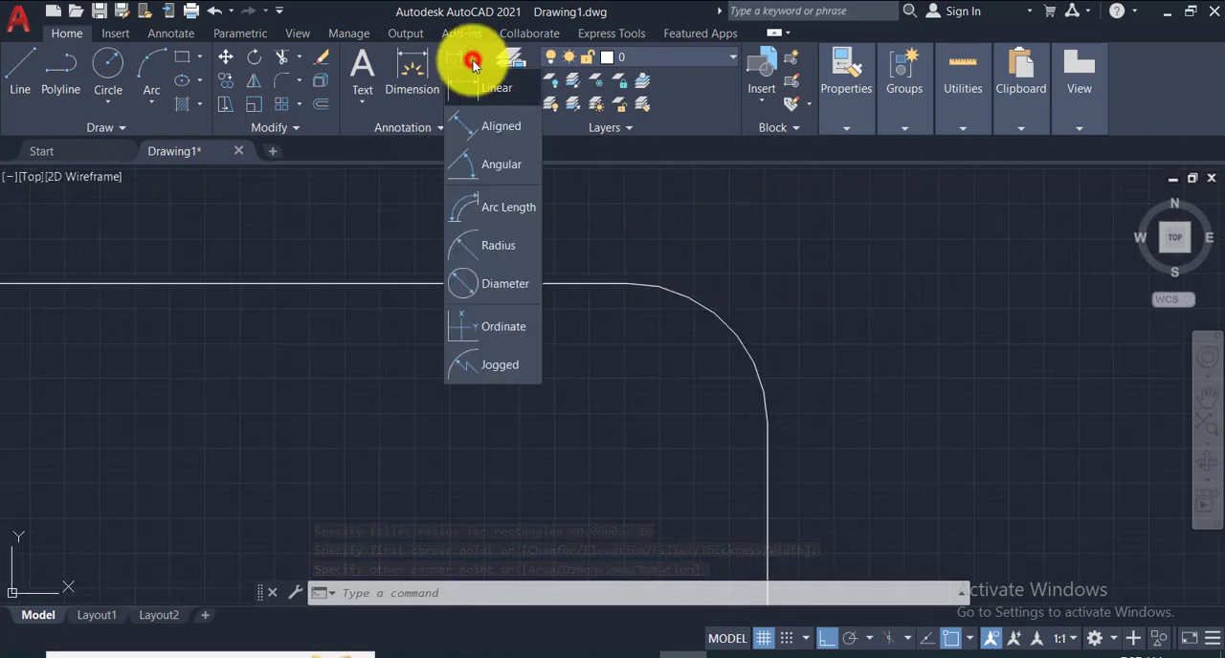
click(496, 245)
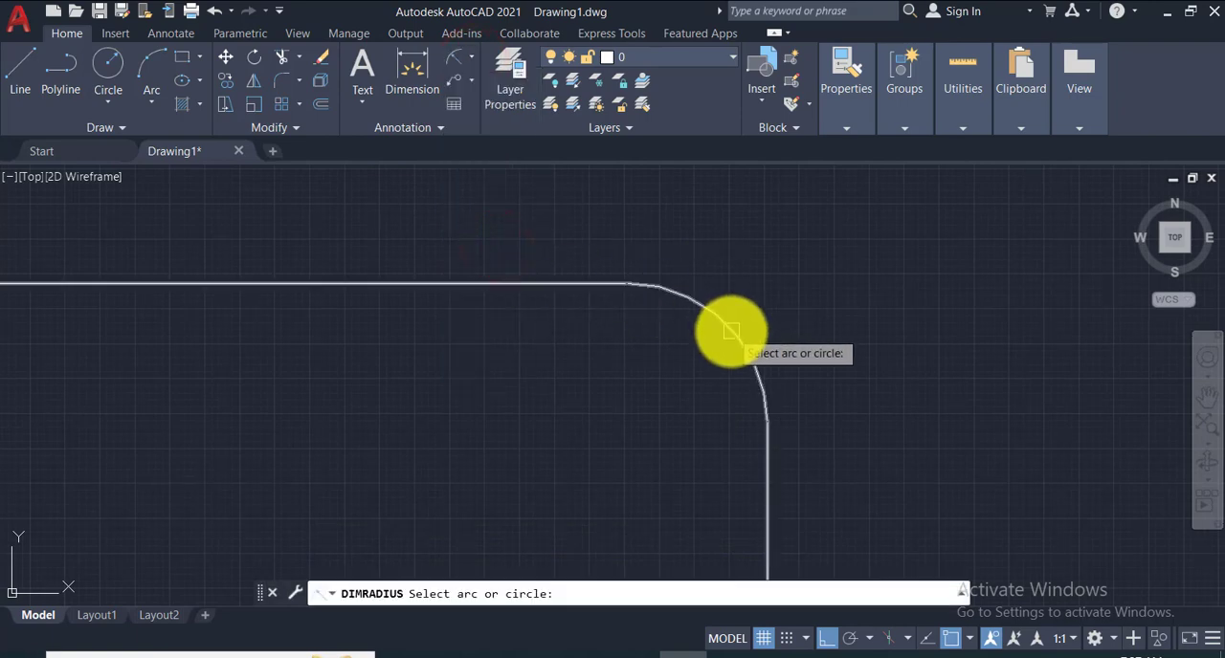
click(730, 331)
click(844, 289)
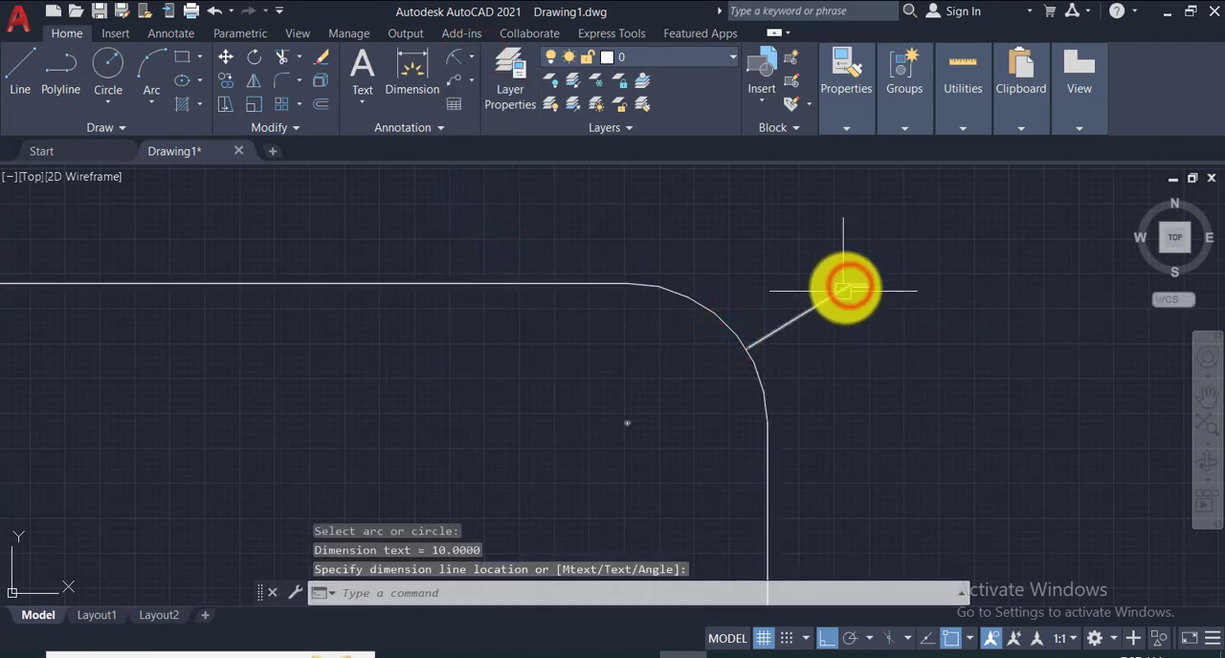
scroll(861, 280, up, 3)
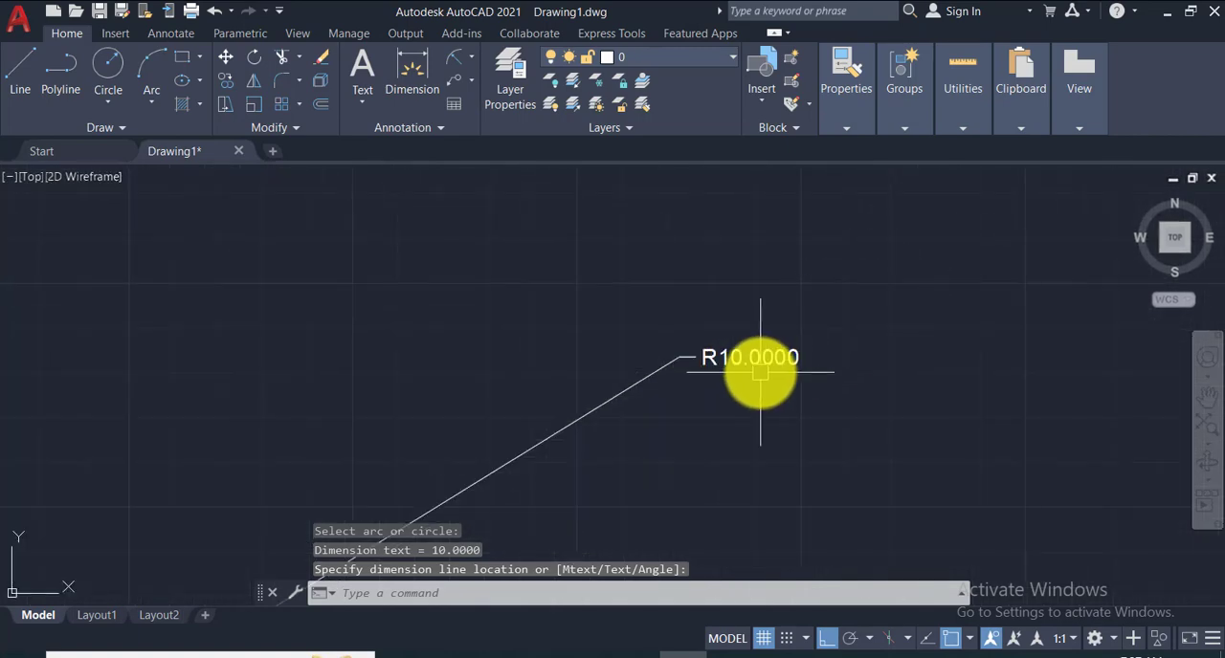
- Erase the rounded rectangle together with its radius dimension
scroll(760, 368, down, 4)
scroll(762, 368, down, 6)
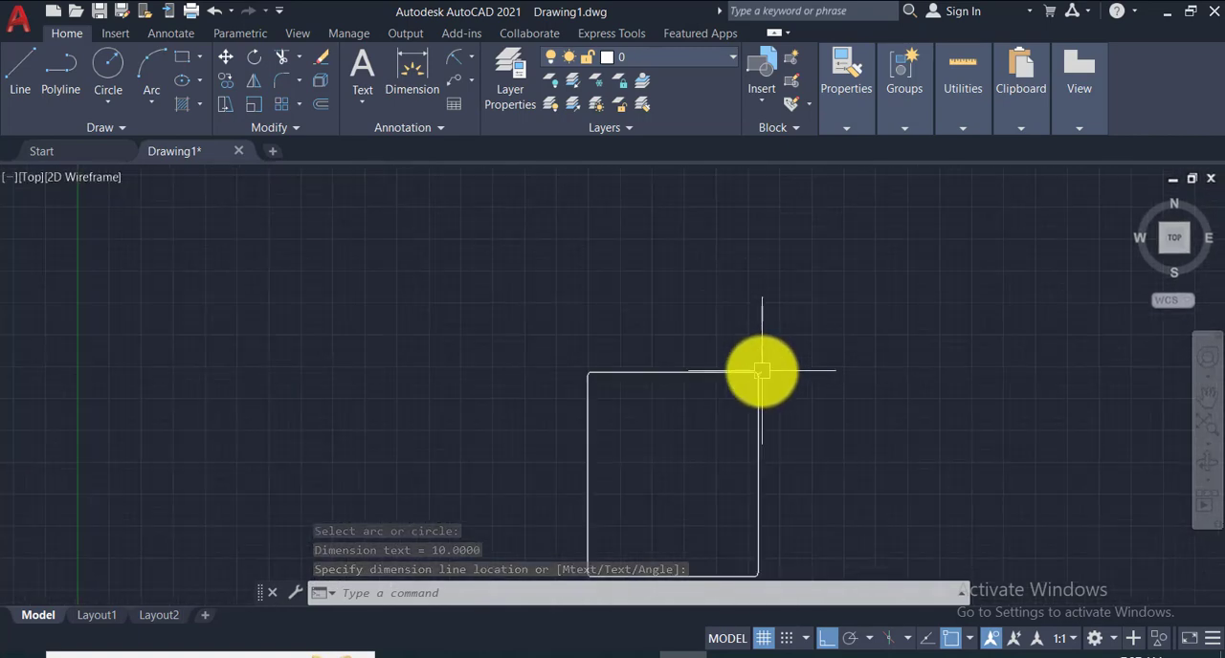
click(601, 287)
click(891, 501)
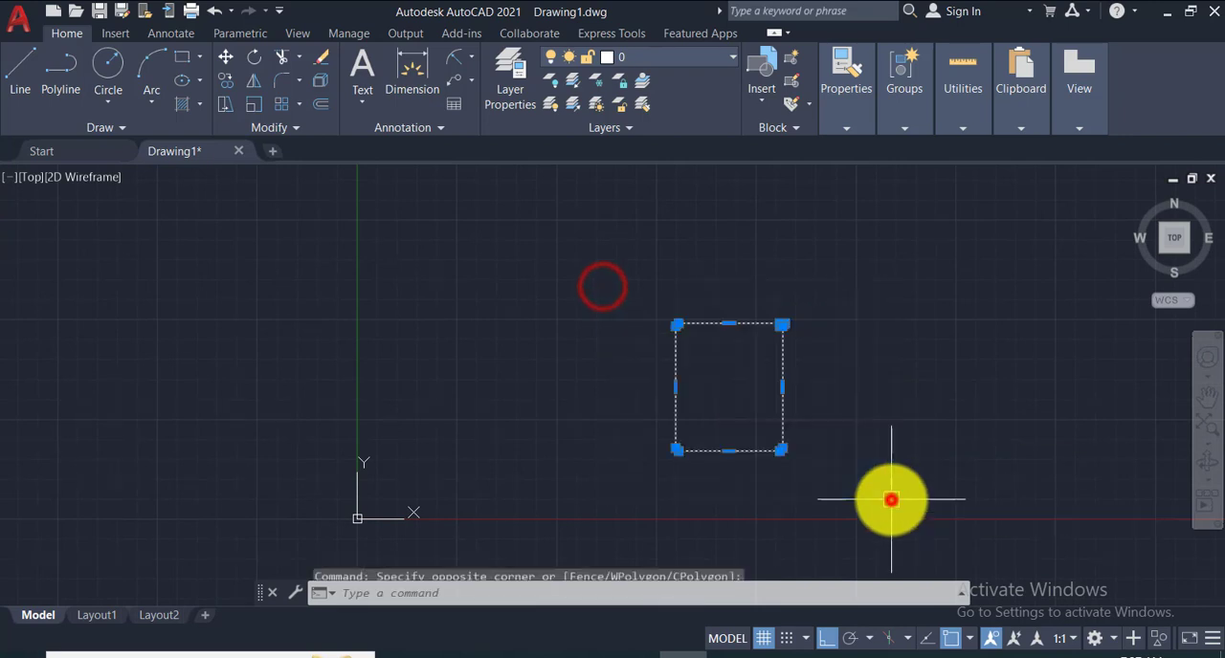
key(Delete)
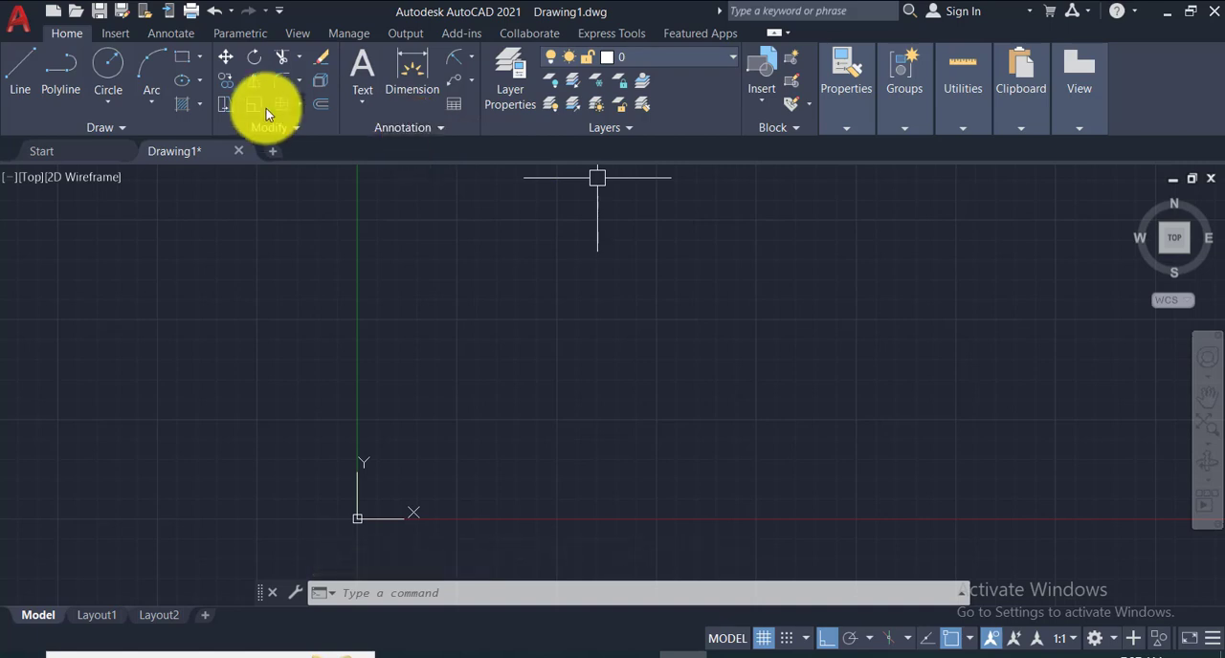
- Start the Rectangle command and reset its fillet radius to 0
click(176, 62)
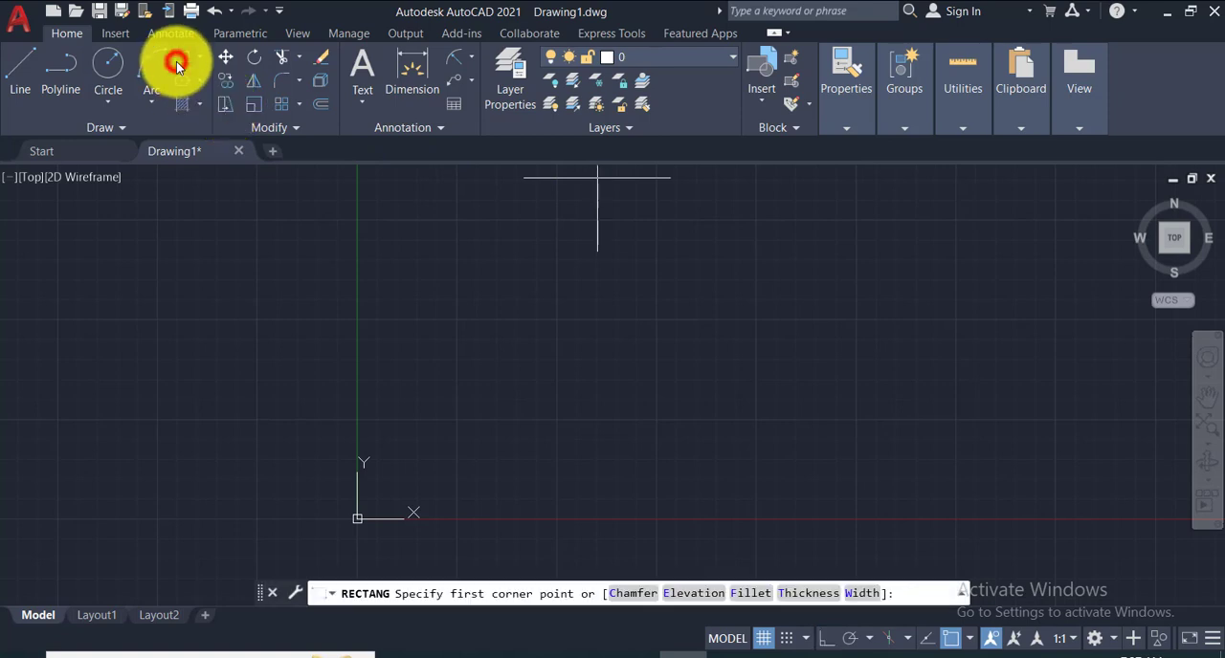
click(761, 594)
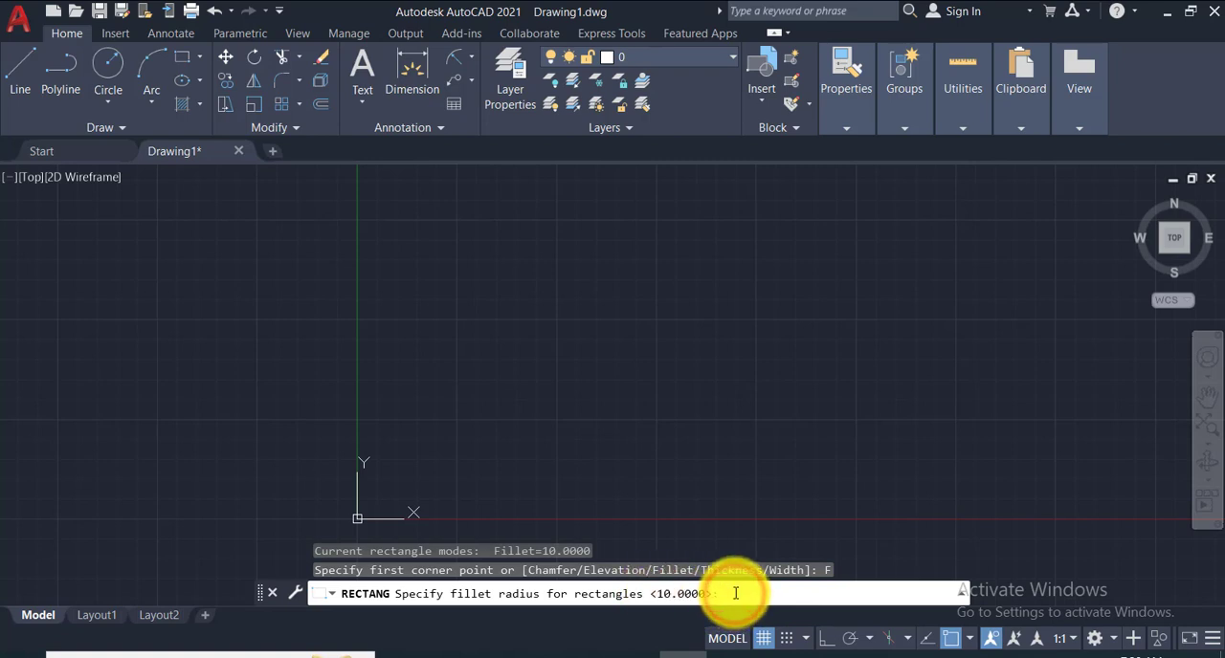
text(0)
key(Return)
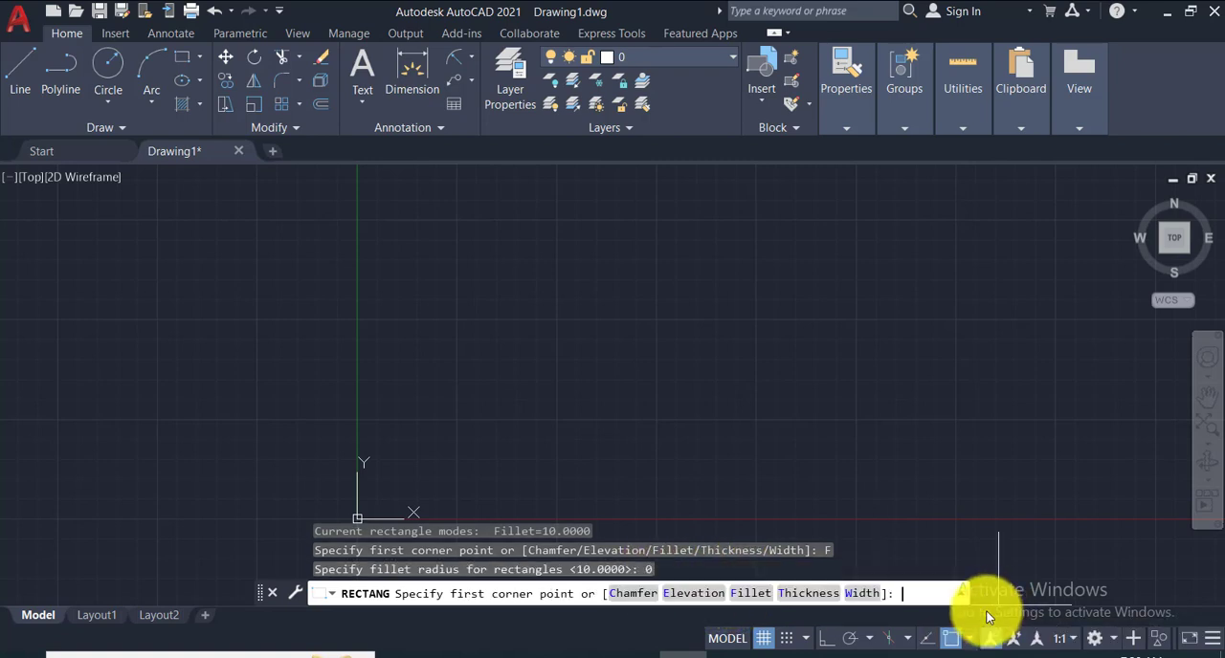
- Set the rectangle's thickness to 20 and draw a rectangle to the upper right of the origin
click(806, 594)
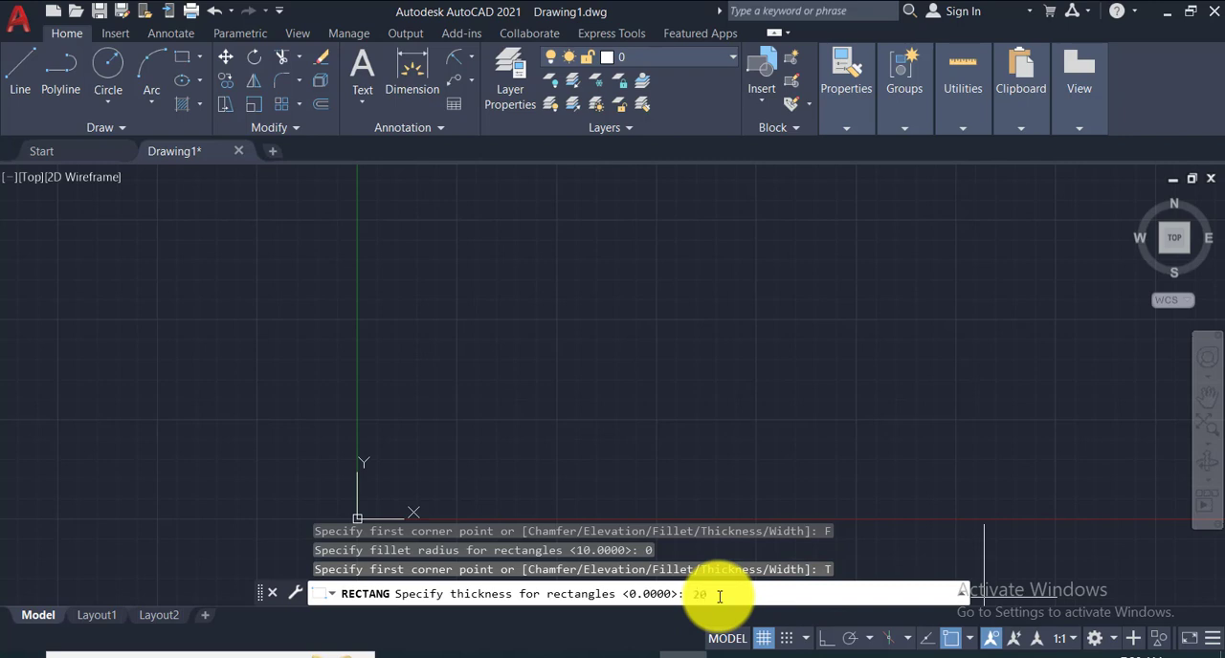
text(20)
key(Return)
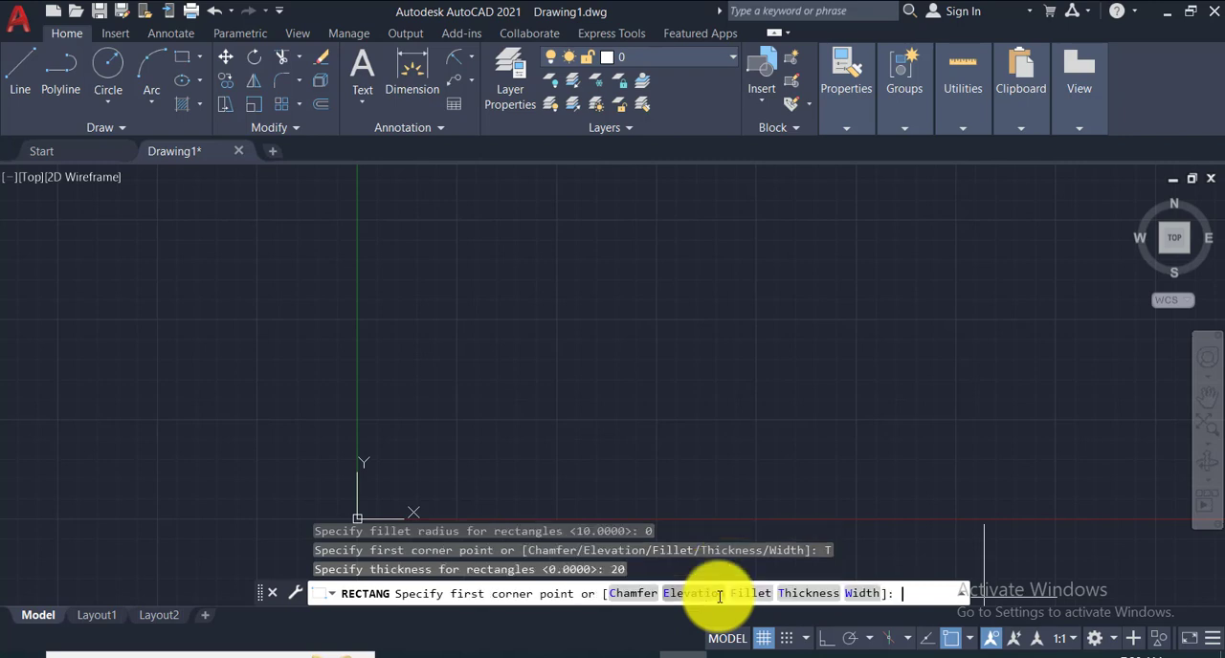
click(514, 201)
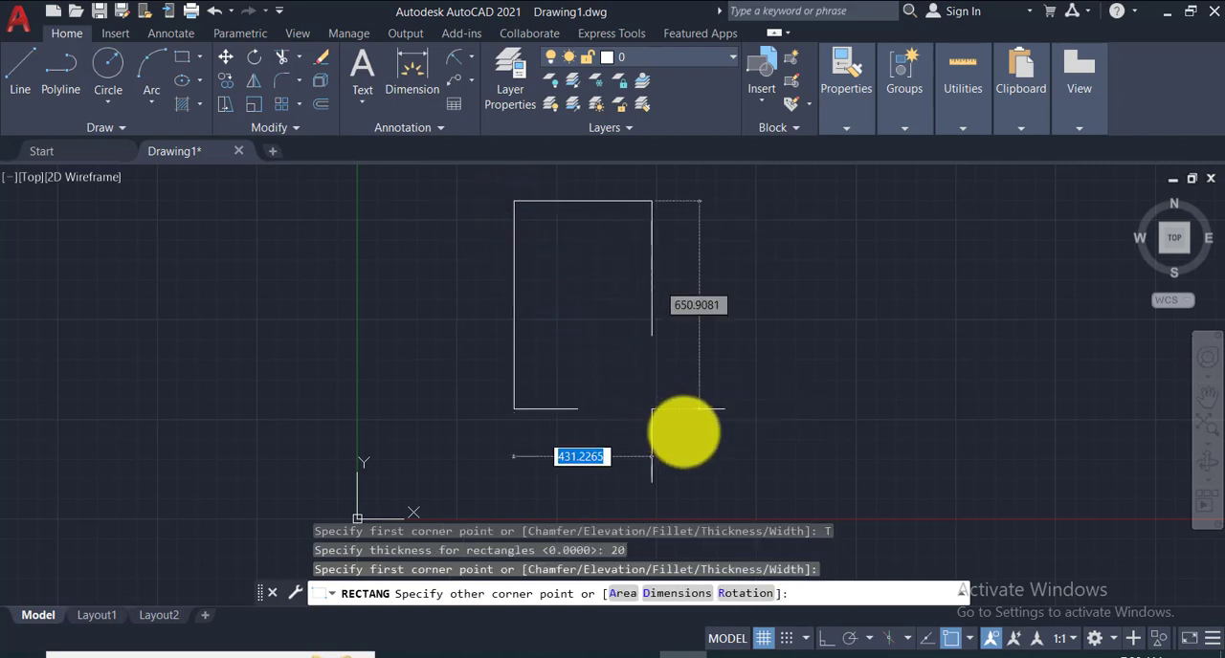
click(729, 456)
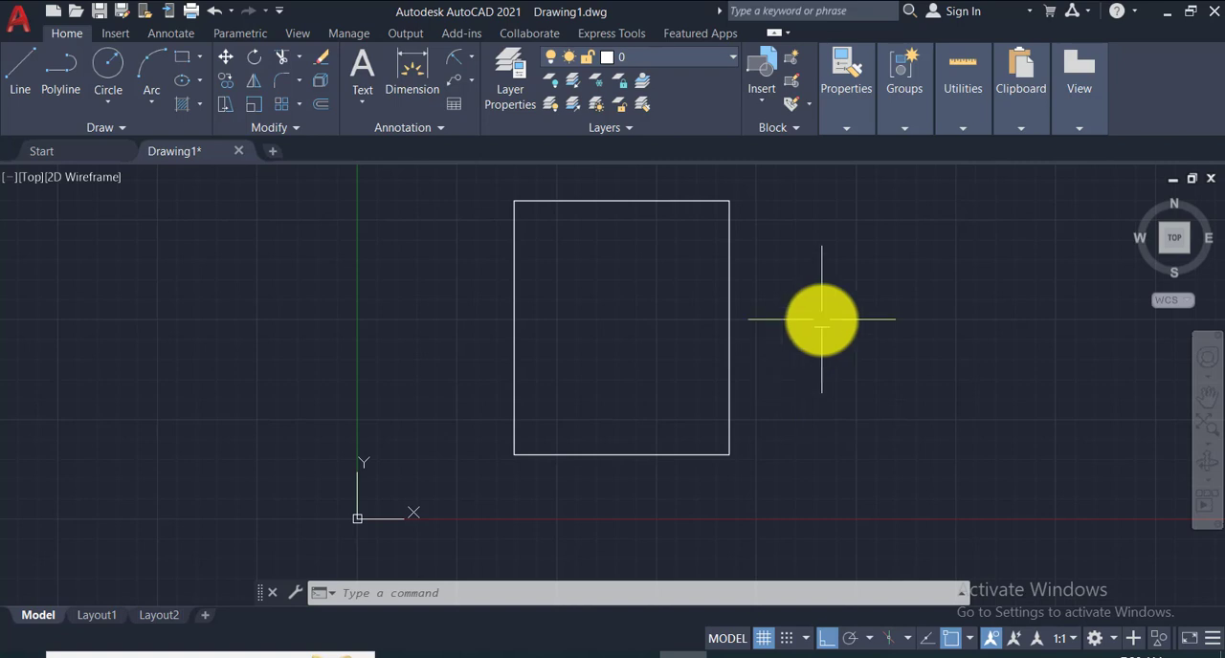
- Switch to the SW Isometric view and examine the rectangle's thickness up close
middle_drag(820, 317, 760, 347)
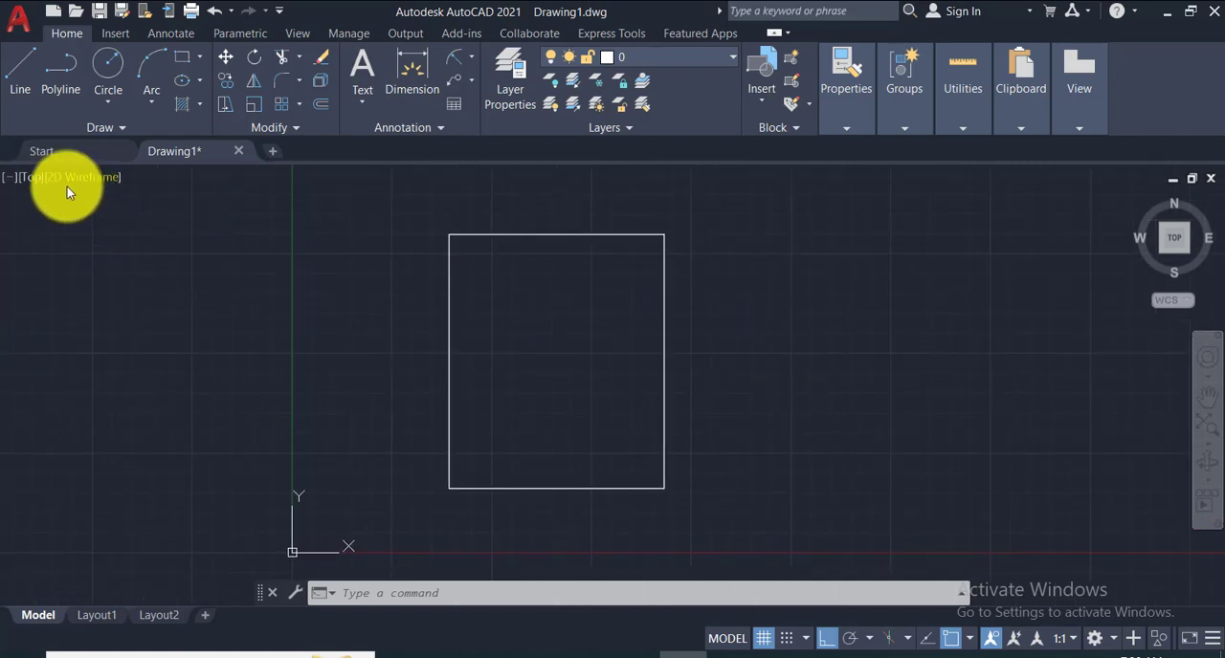
click(27, 182)
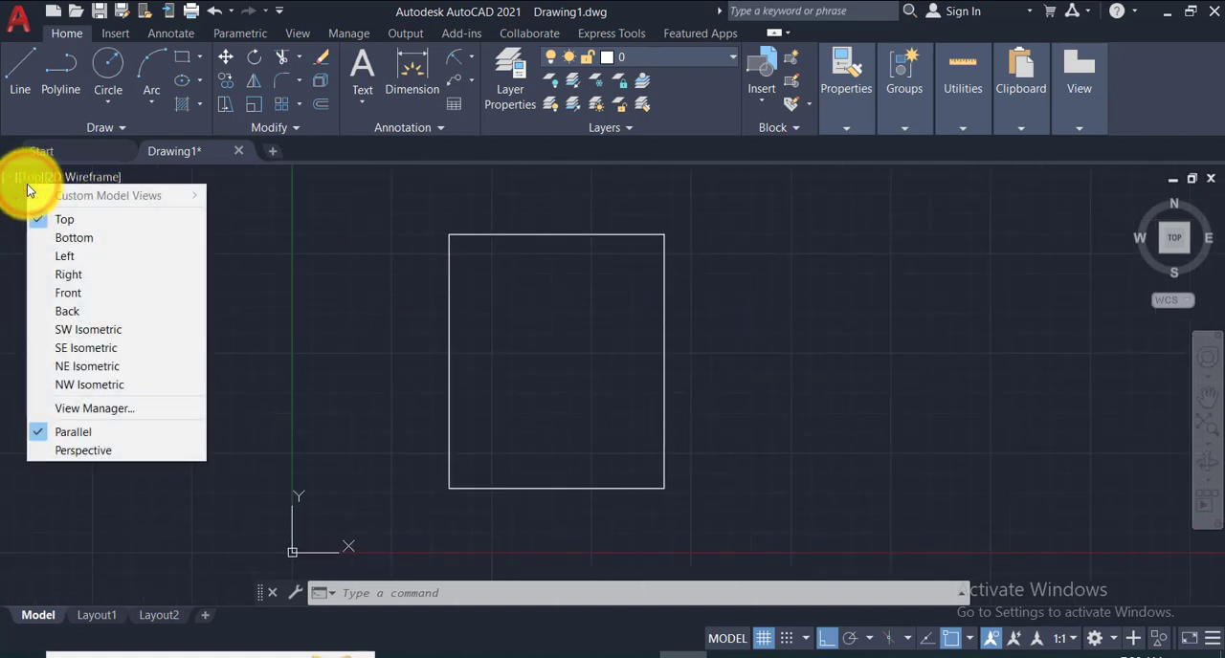
click(95, 335)
scroll(565, 316, up, 4)
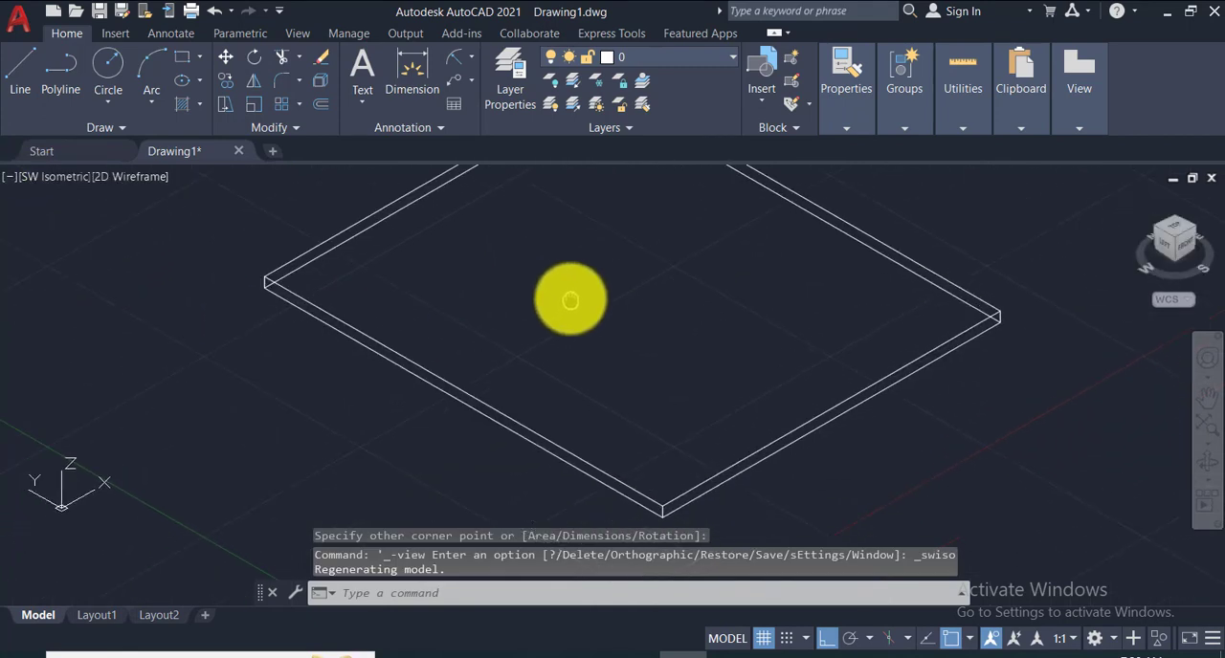
scroll(541, 475, up, 4)
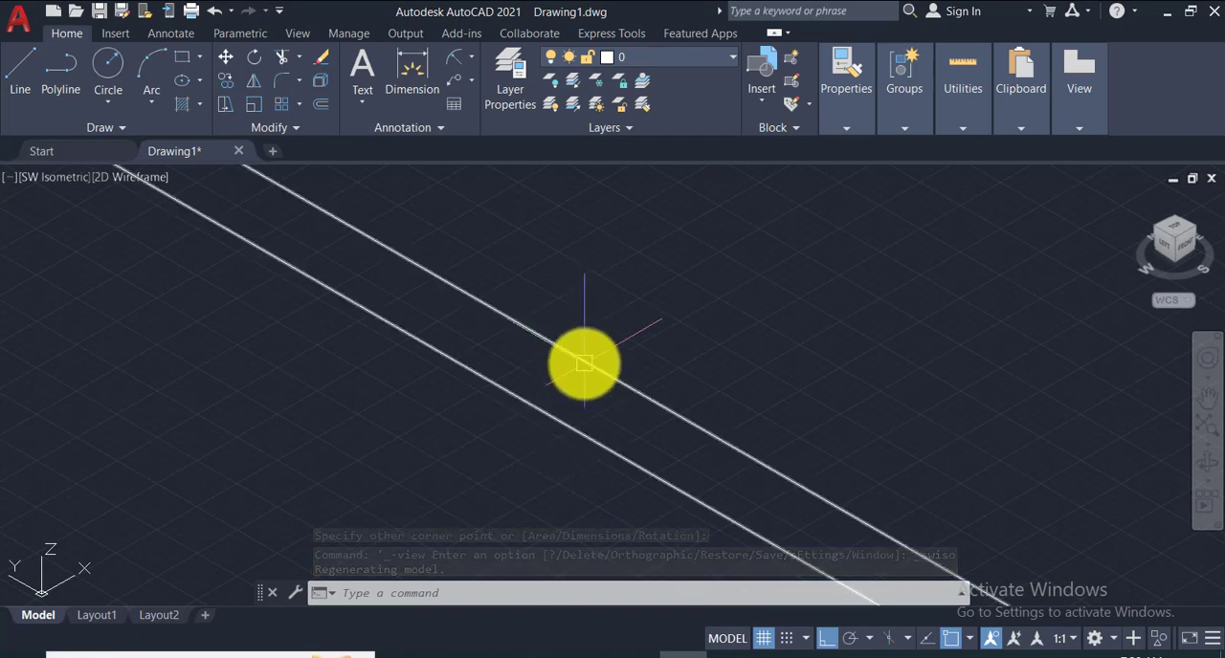
scroll(557, 433, down, 6)
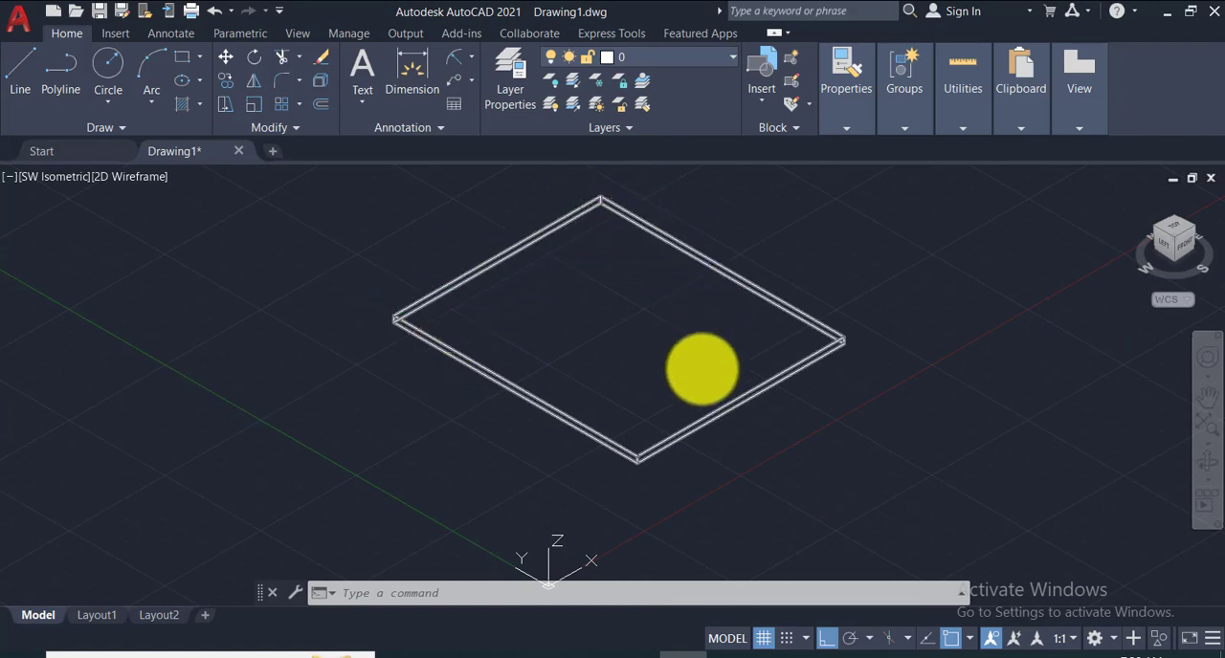
- Return to the Top view and erase the rectangle drawn with thickness
click(60, 179)
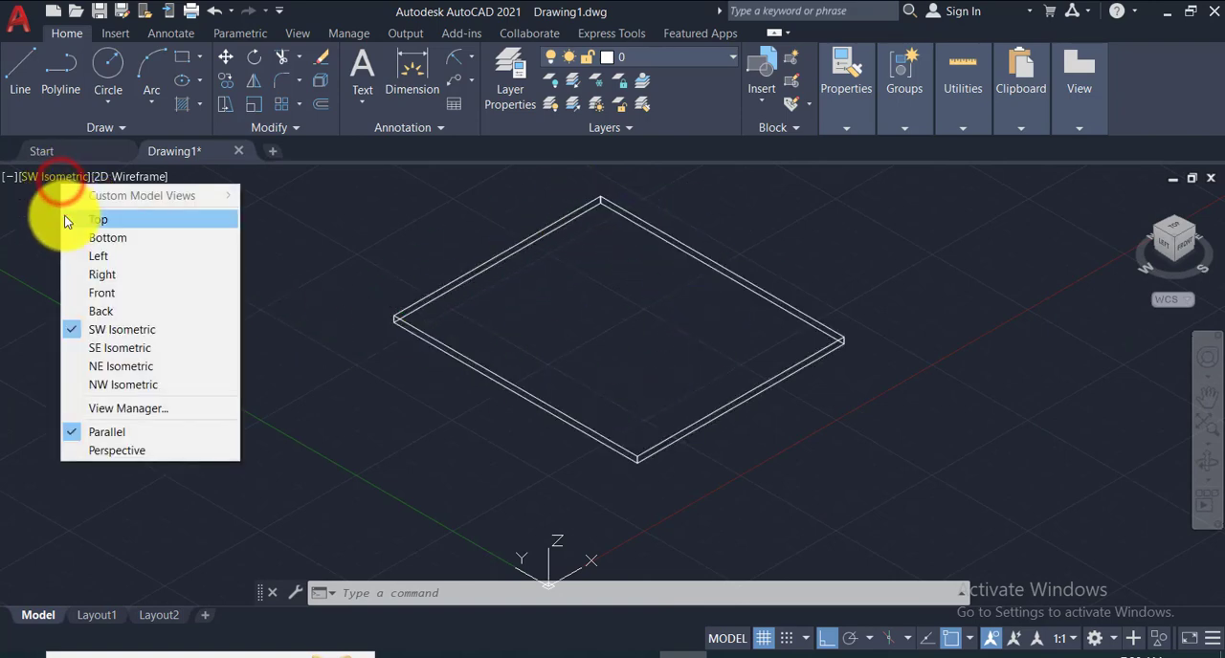
click(72, 219)
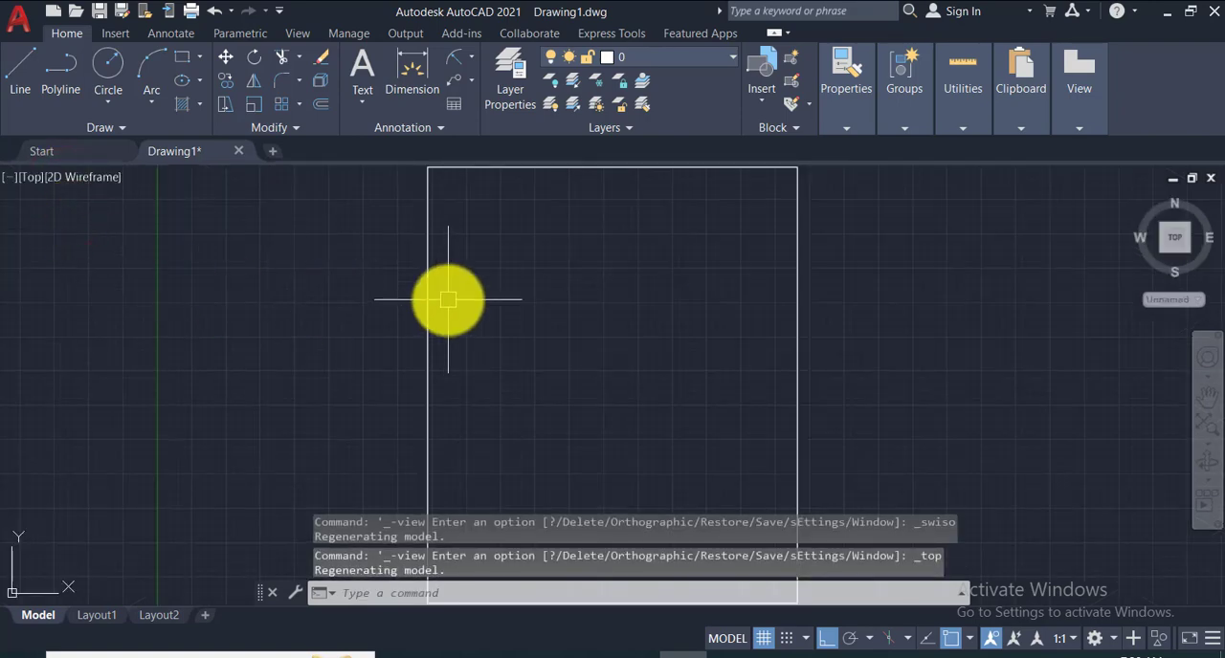
scroll(448, 300, down, 4)
click(332, 199)
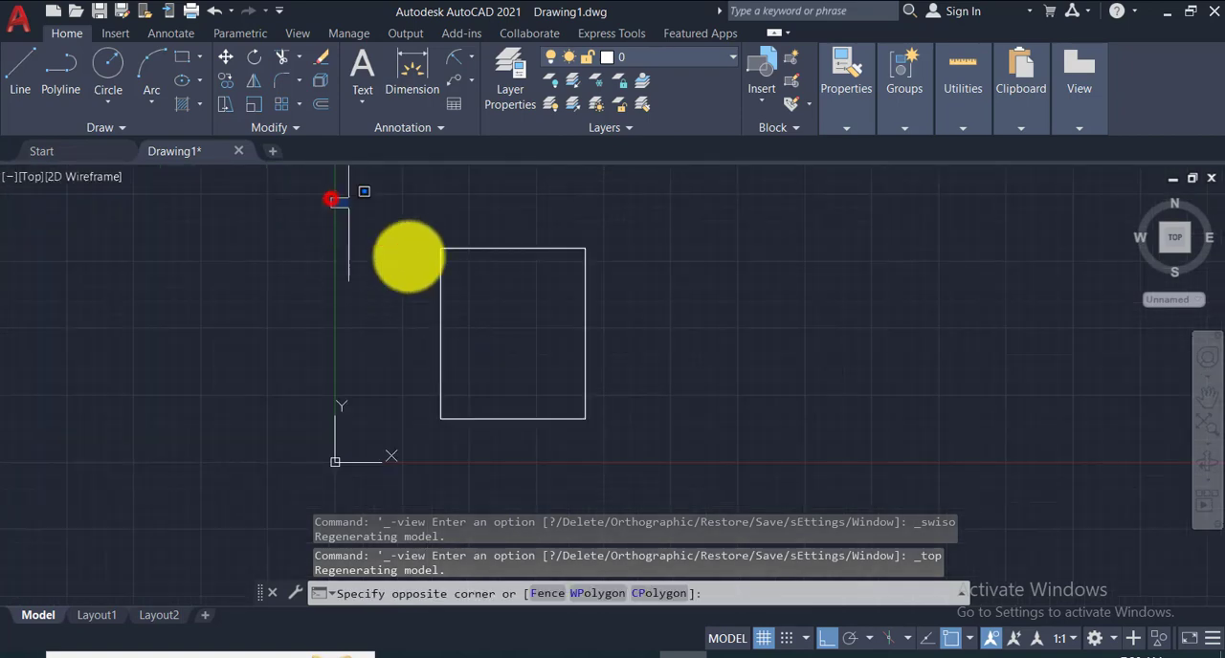
click(671, 435)
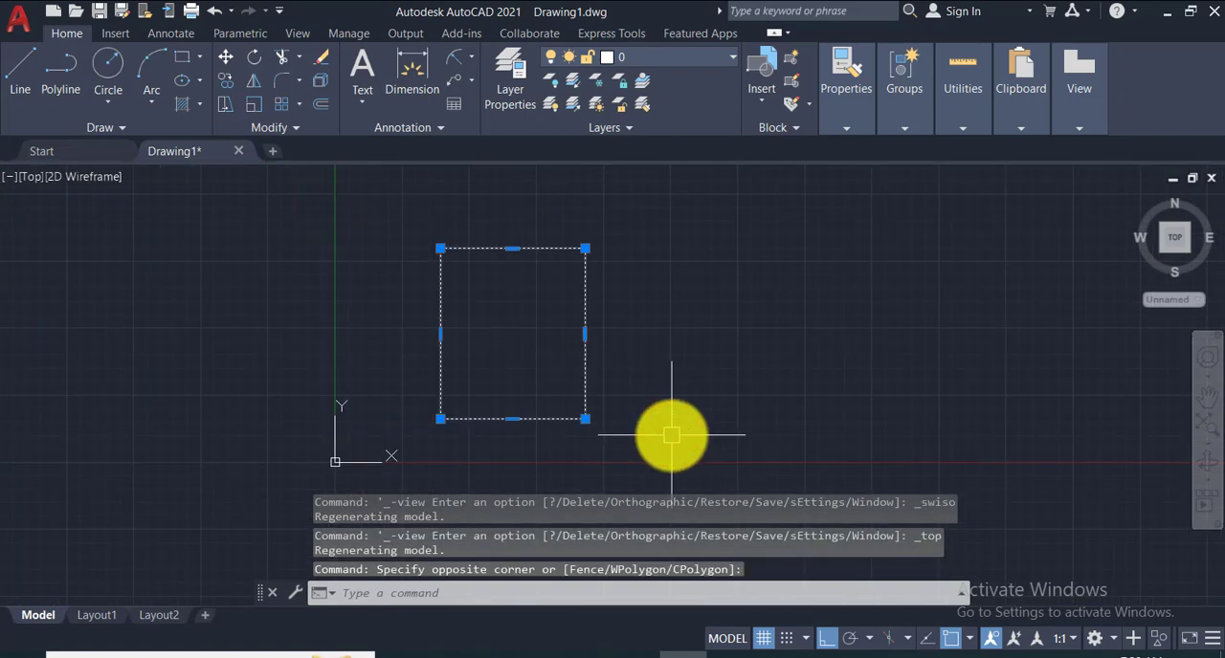
key(Delete)
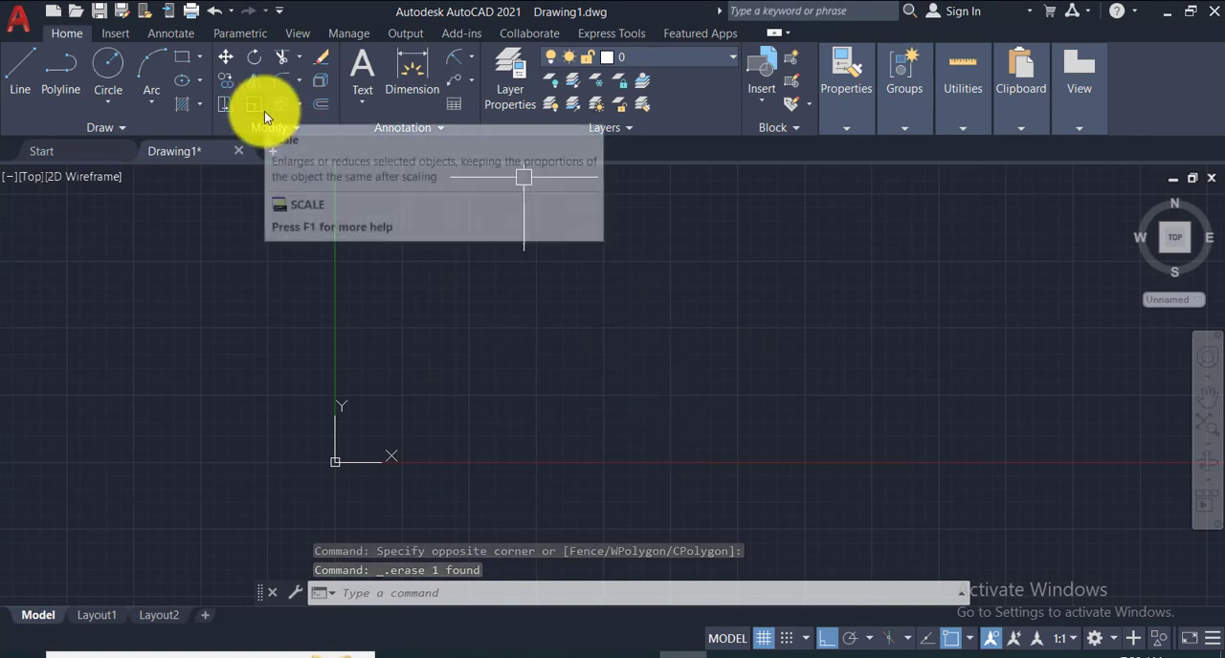
- Start the Rectangle command and reset its thickness to 0
click(177, 56)
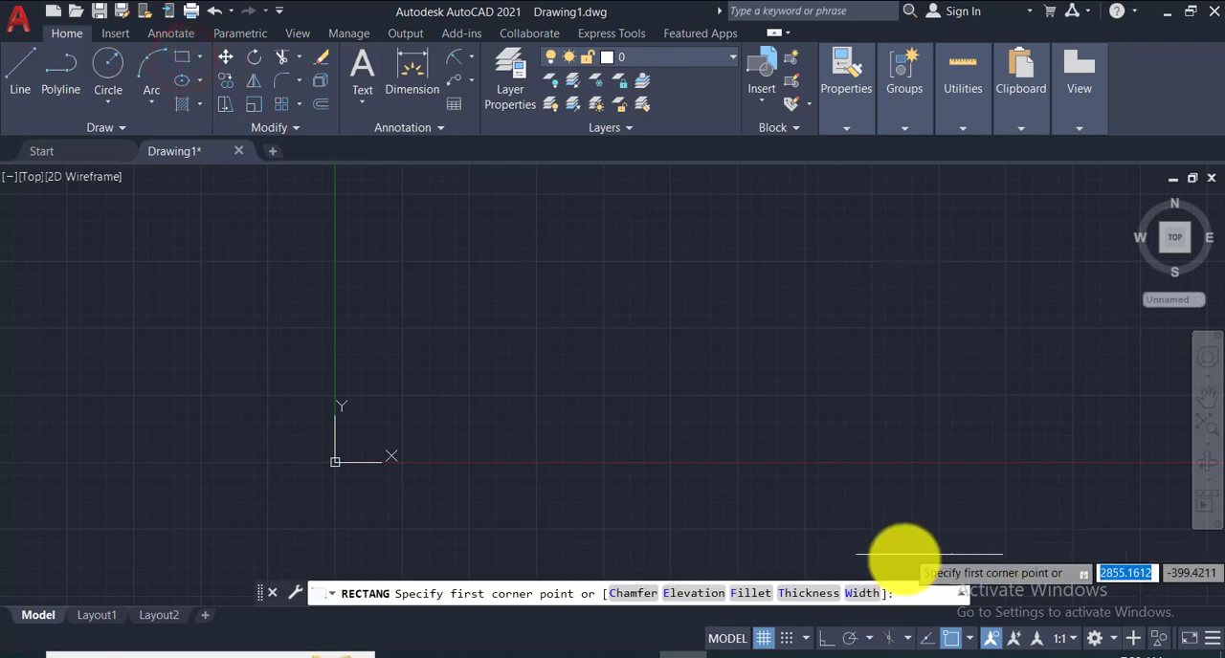
click(809, 594)
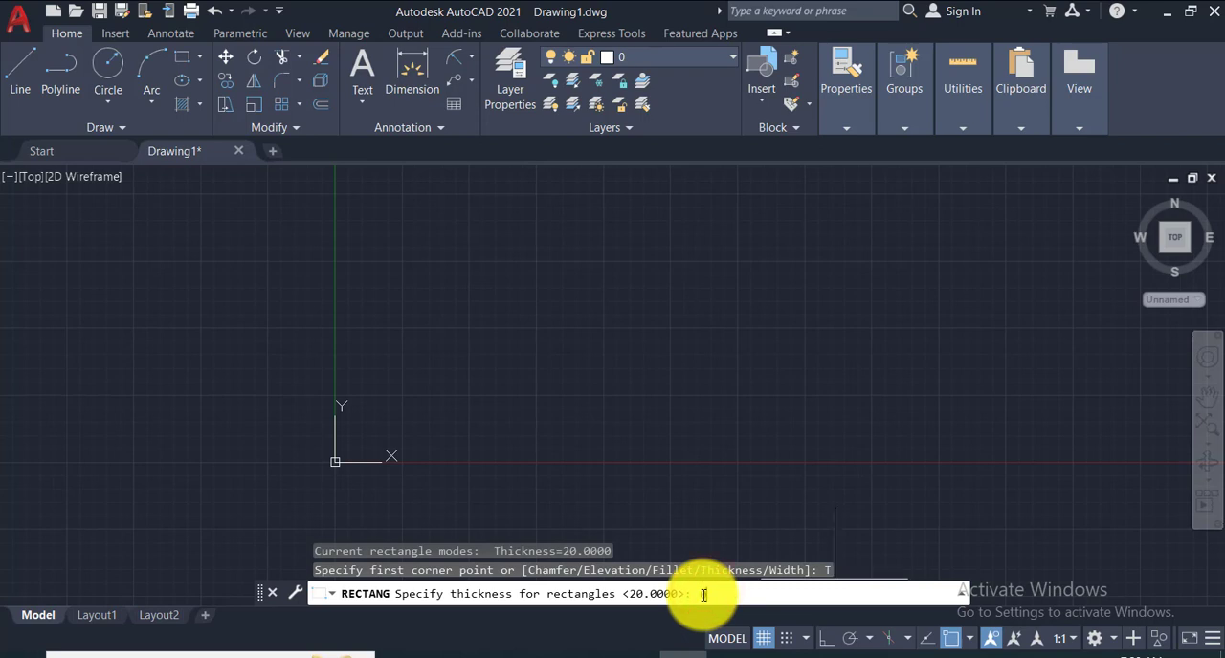
text(0)
key(Return)
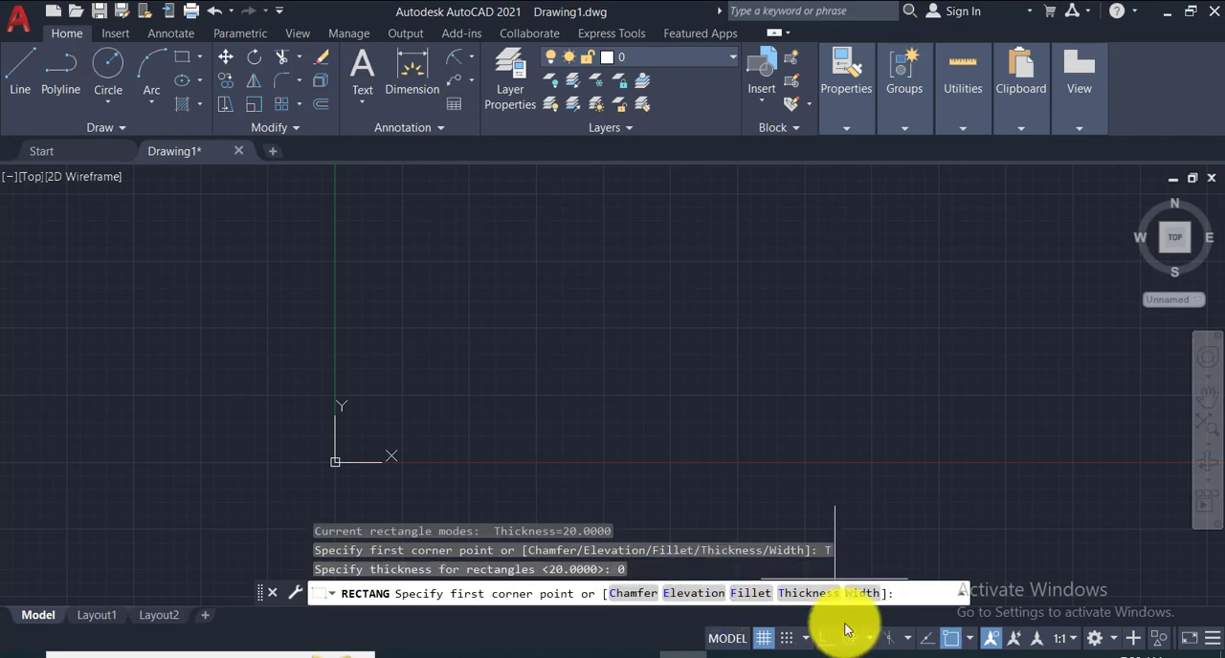
- Set the rectangle's line width to 10 and draw a rectangle to the upper right of the origin
click(858, 595)
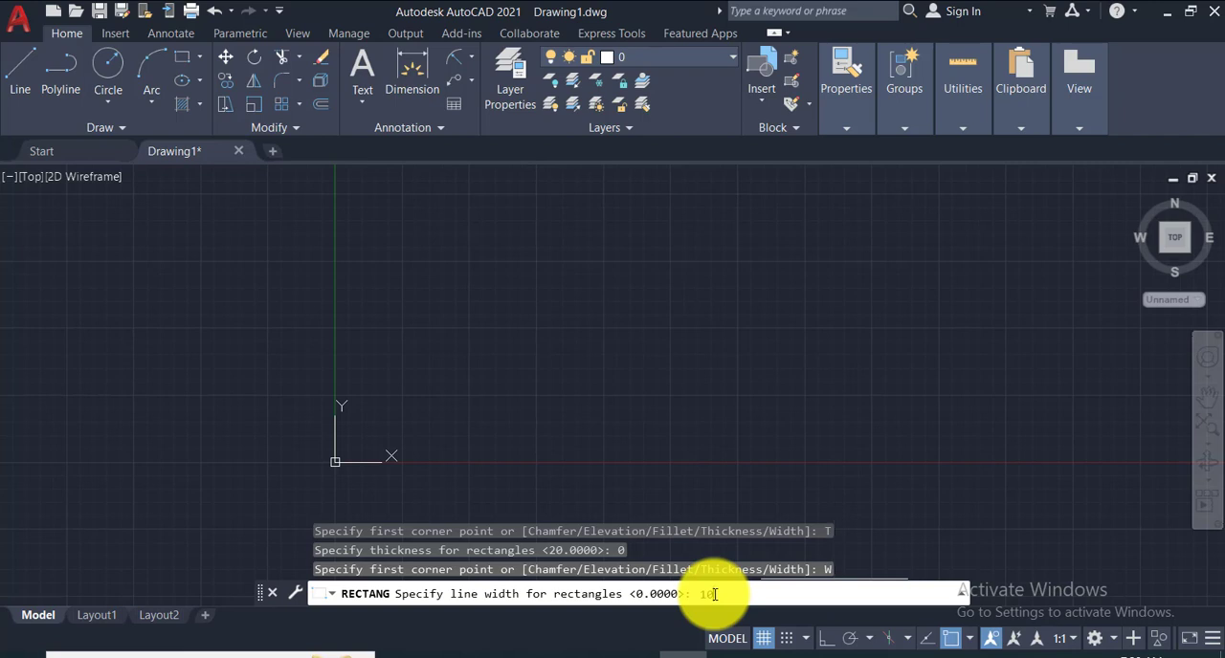
text(10)
key(Return)
click(582, 252)
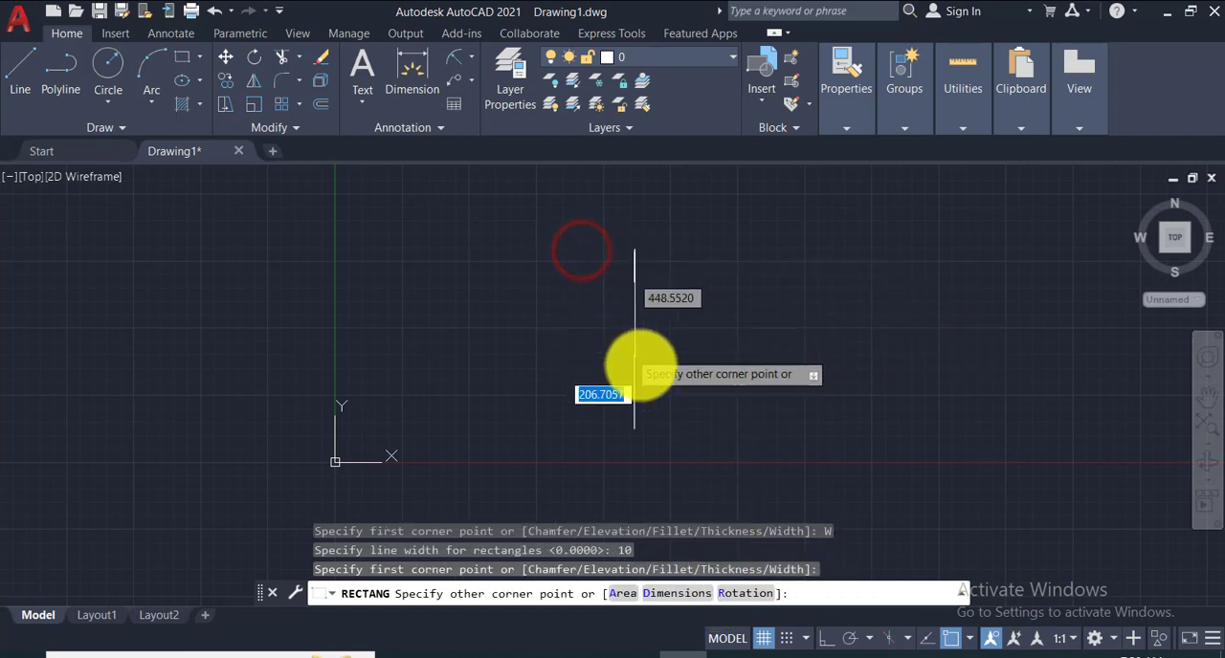
click(704, 399)
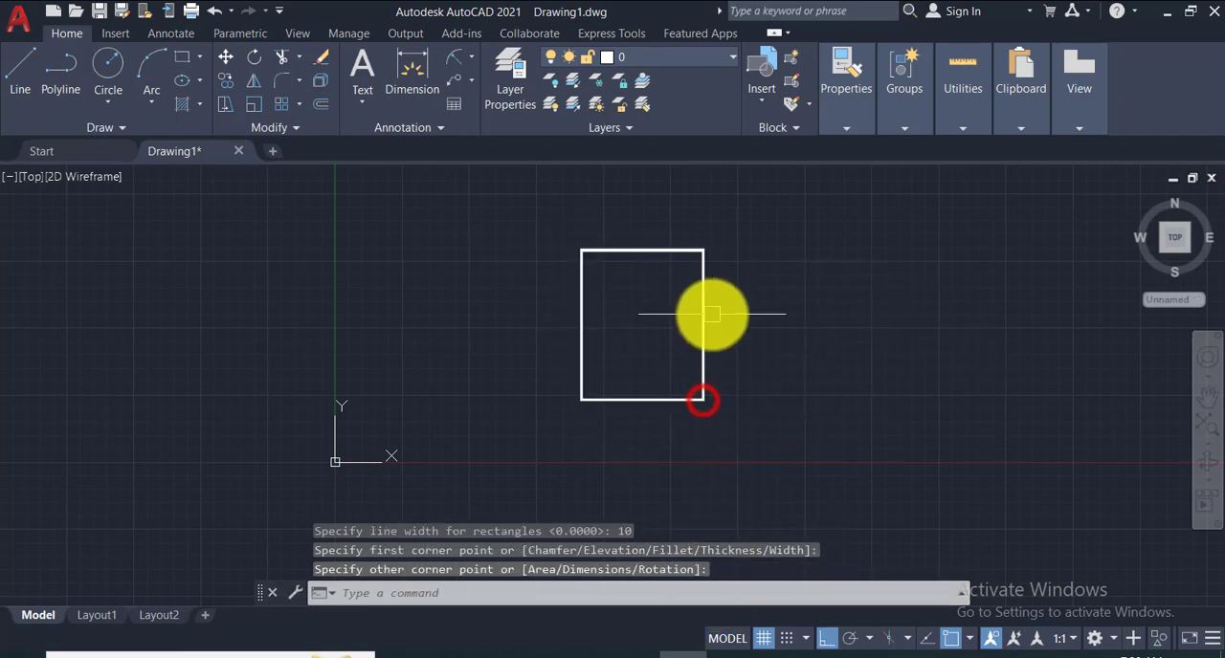
- Inspect the wide outline of the rectangle up close, and erase the rectangle from the drawing
scroll(711, 314, up, 5)
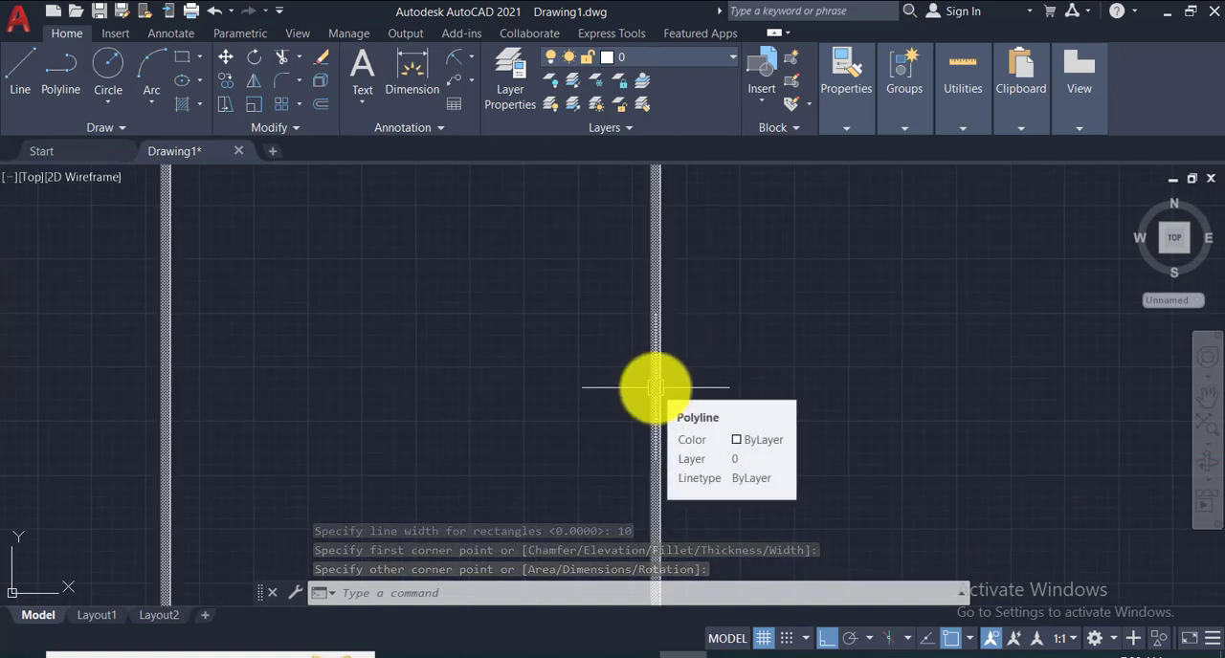
scroll(656, 383, down, 5)
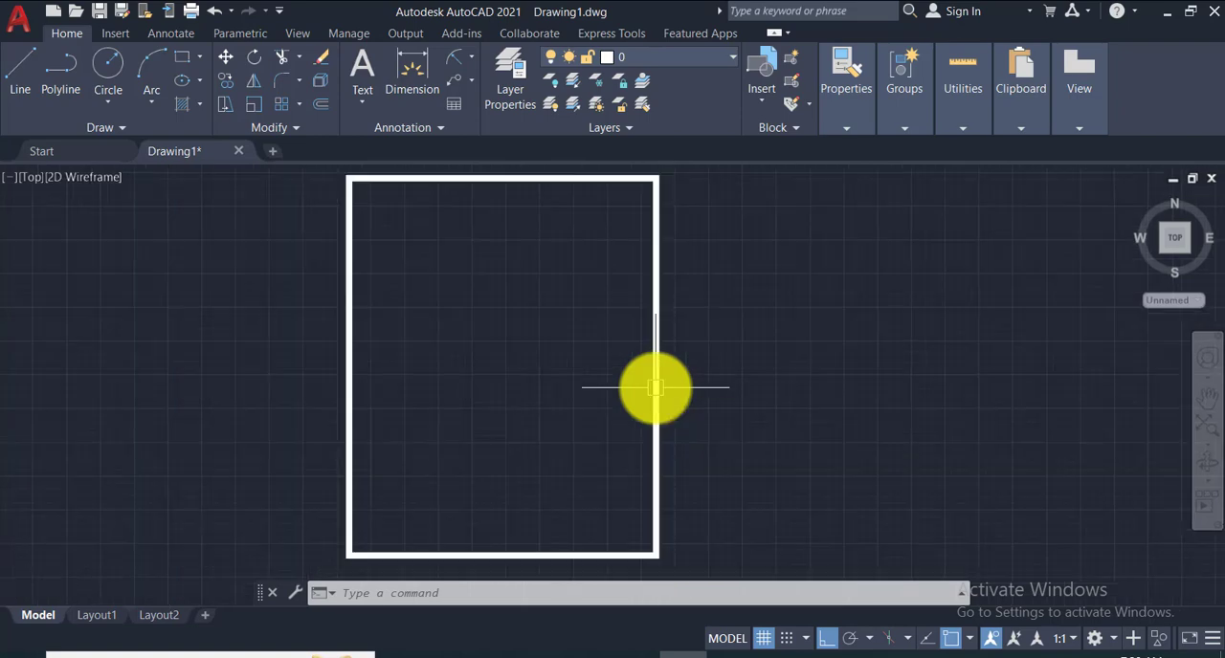
click(457, 262)
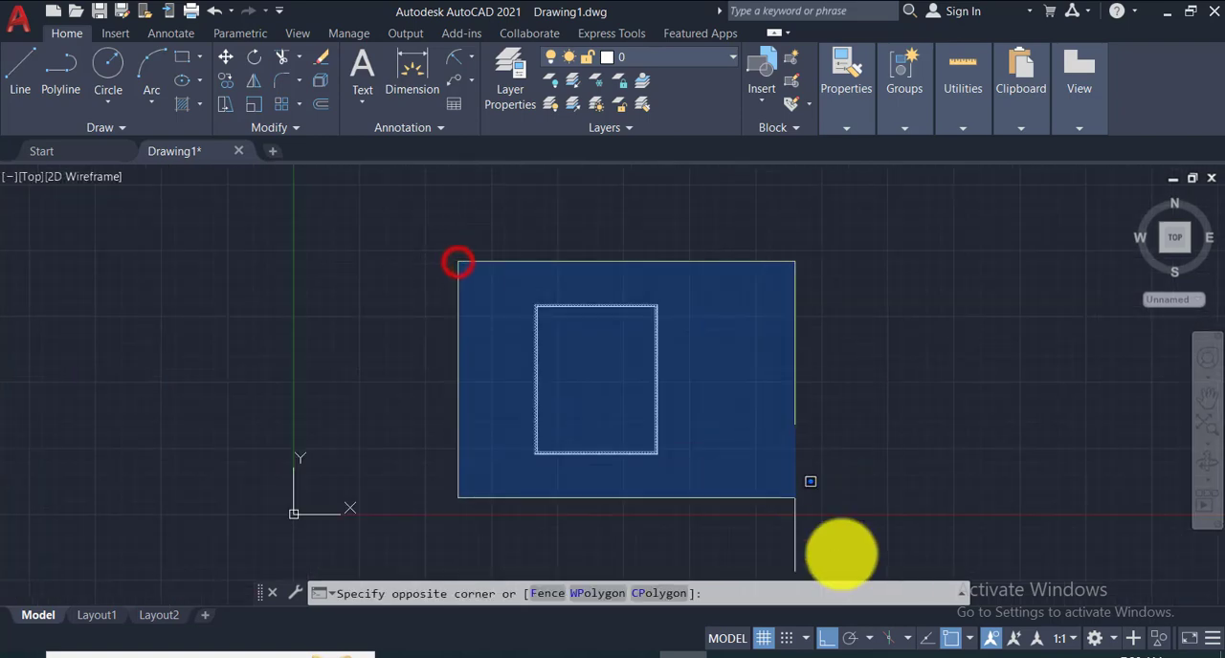
click(847, 556)
key(Delete)
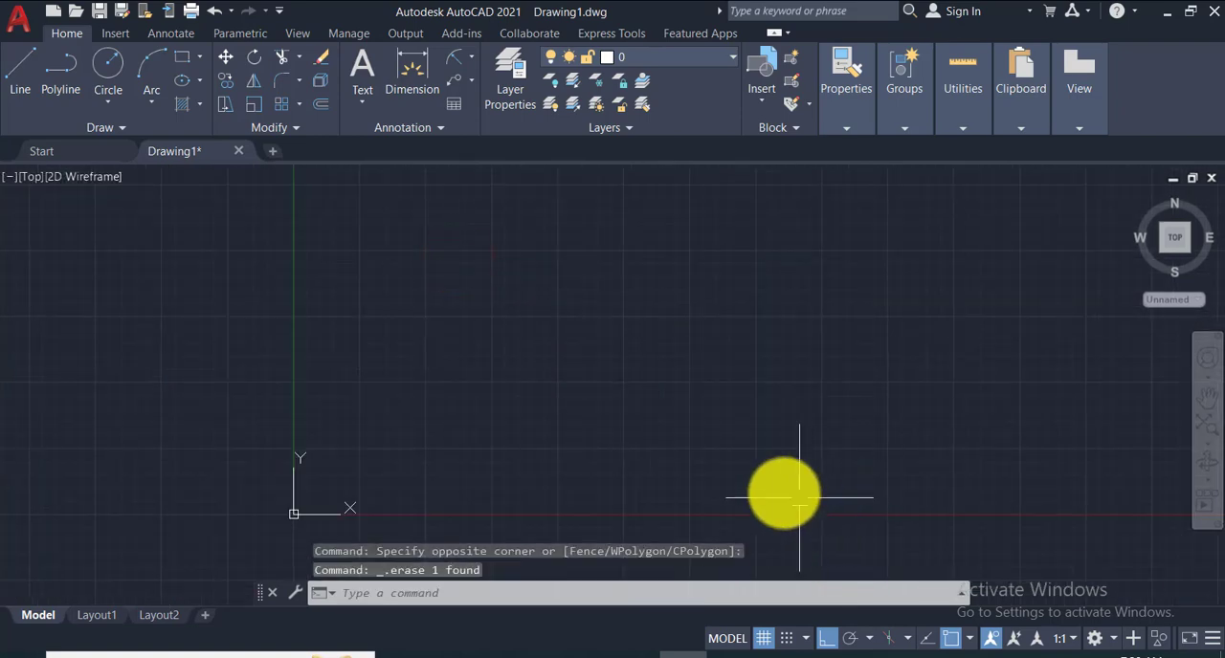
- Draw a sample rectangle with the current line width to the upper right of the origin, check its outline, and erase it
click(181, 65)
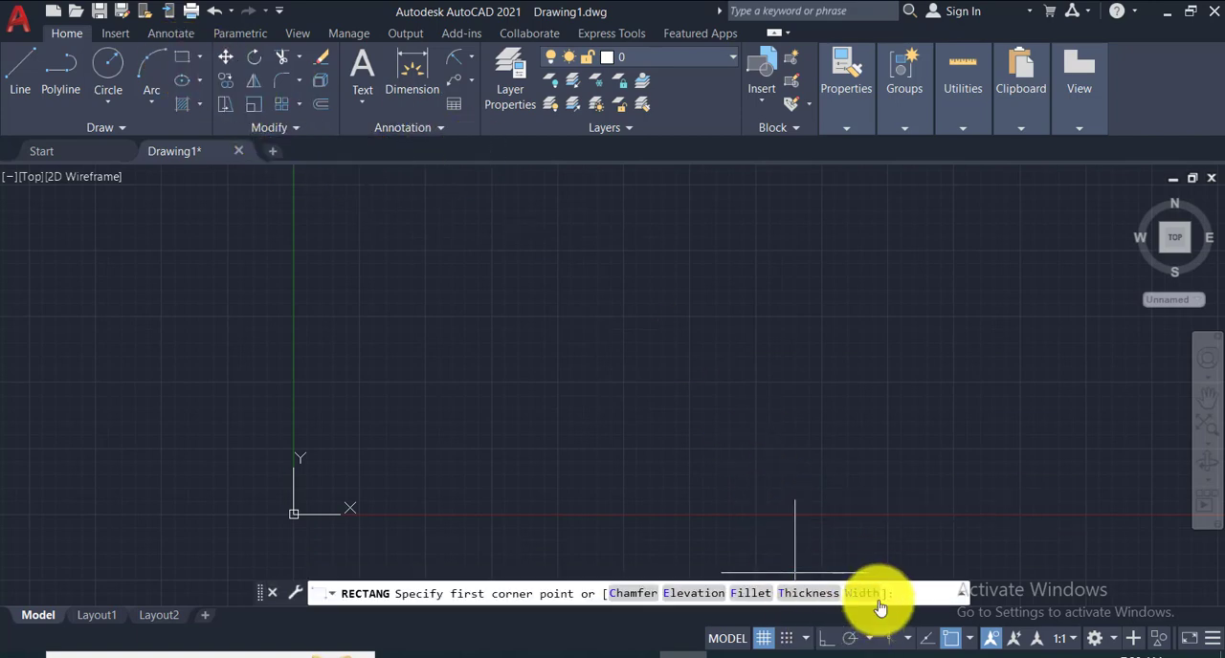
click(497, 222)
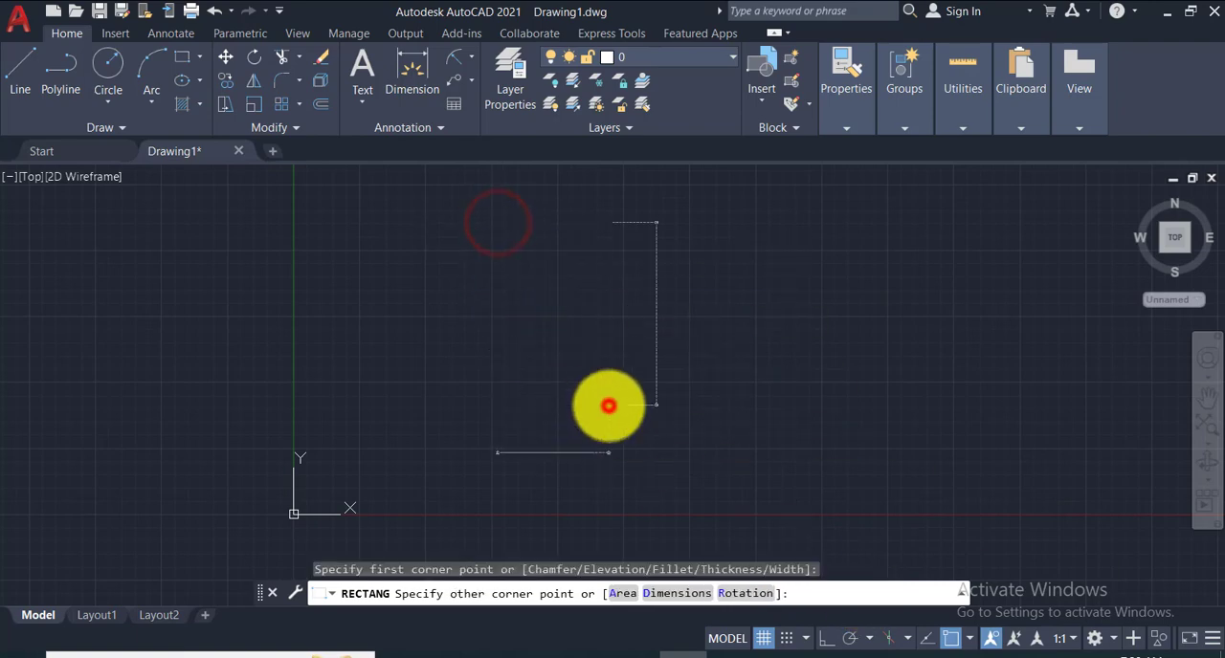
click(609, 406)
scroll(596, 409, up, 6)
scroll(596, 410, down, 6)
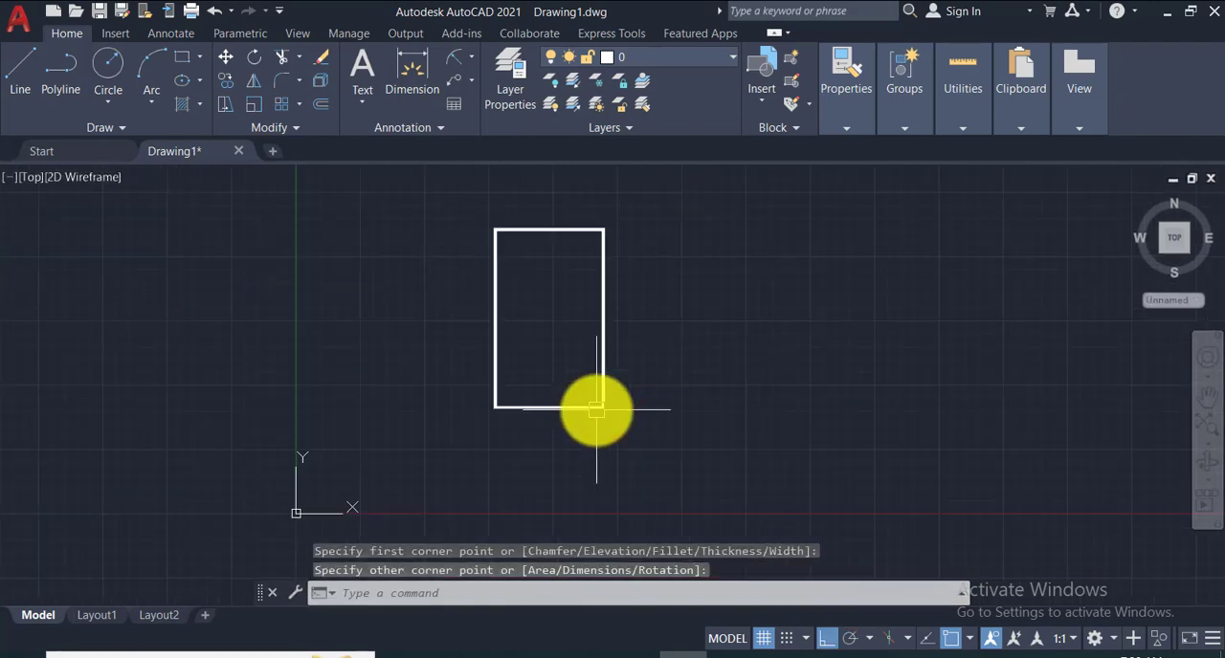
click(478, 199)
click(686, 443)
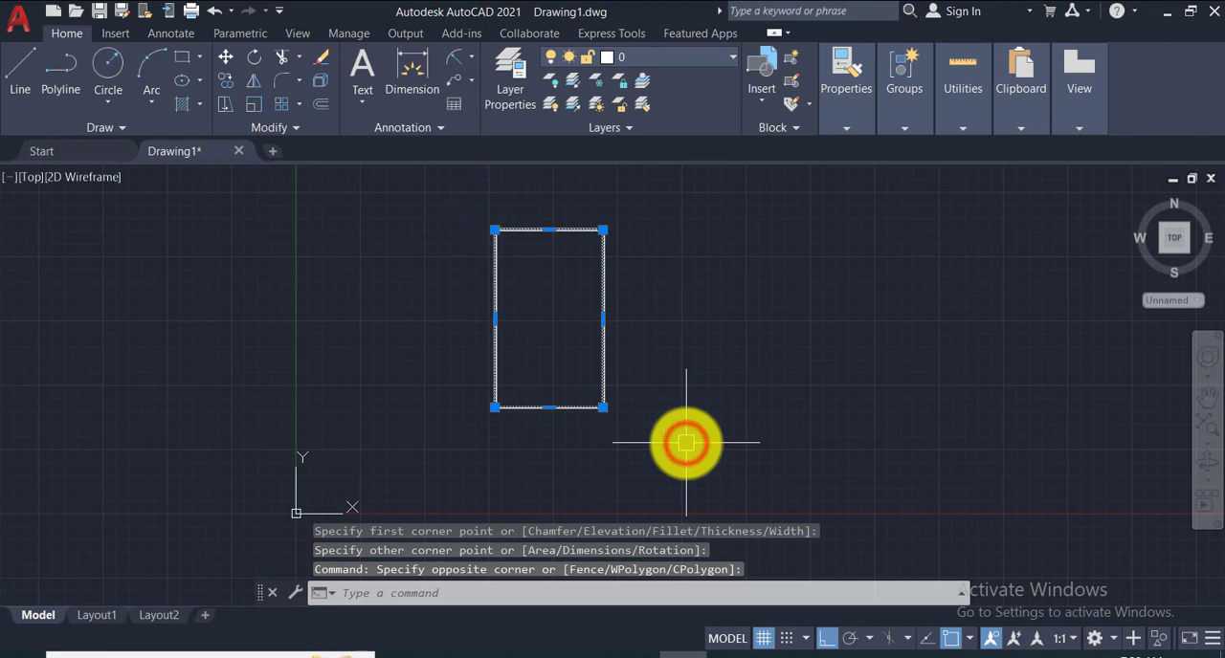
key(Delete)
- Reset the Rectangle command's line width to 0 and leave the command without drawing
click(183, 61)
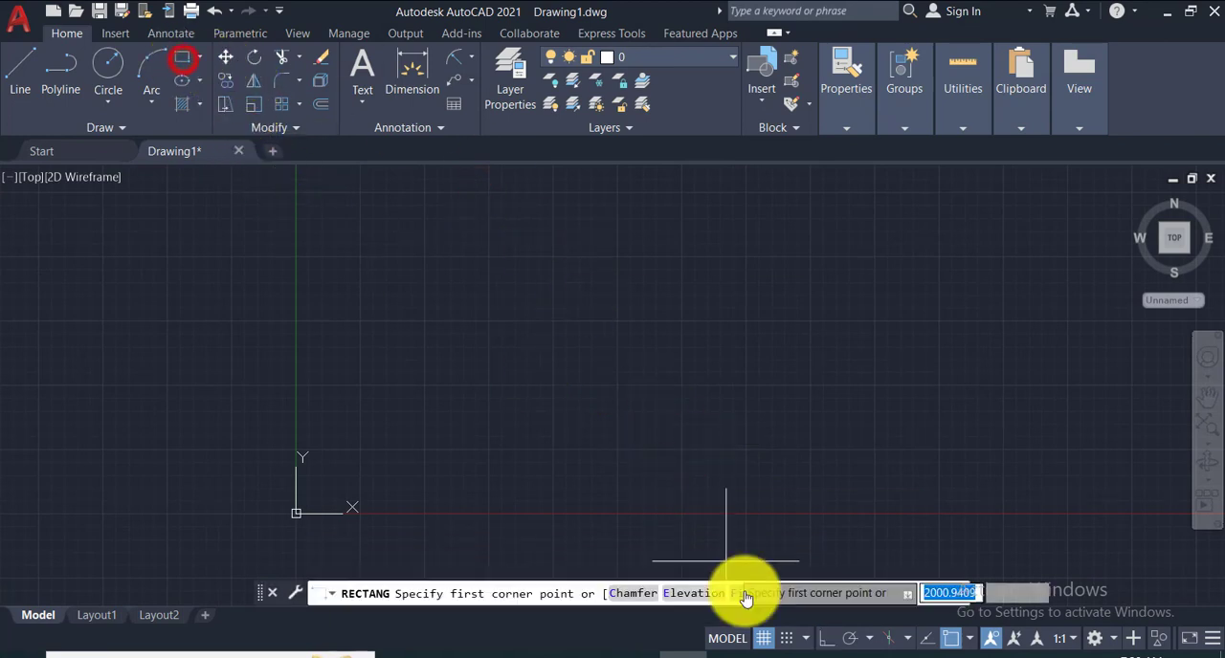
click(855, 593)
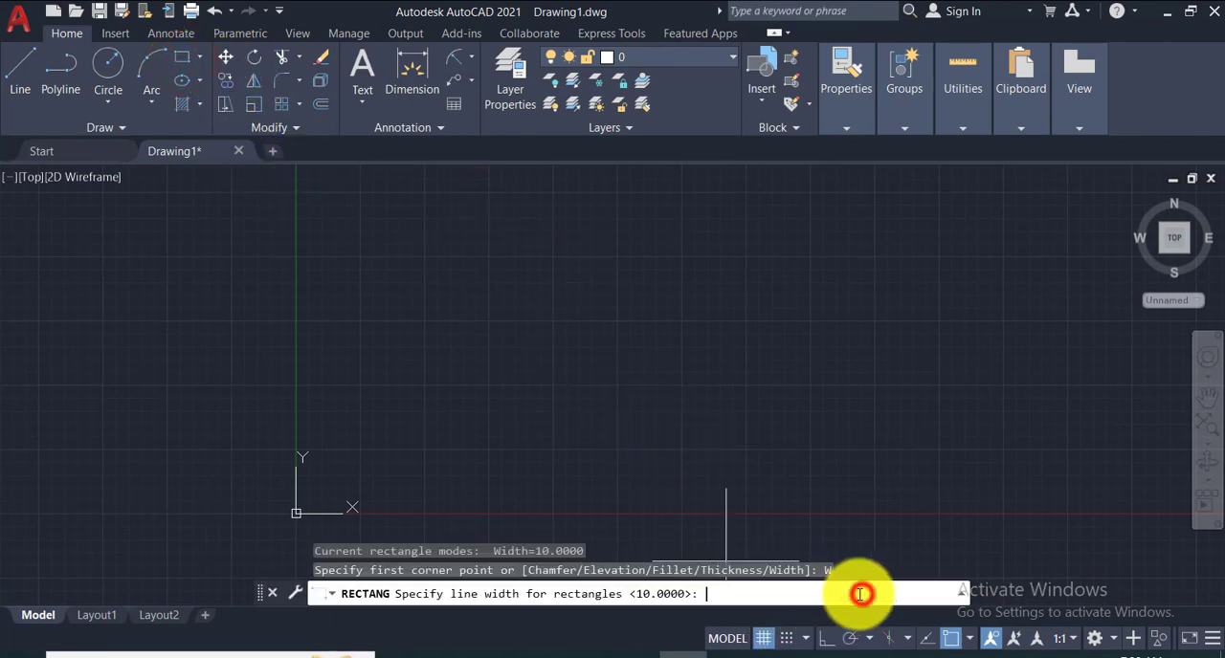
click(712, 594)
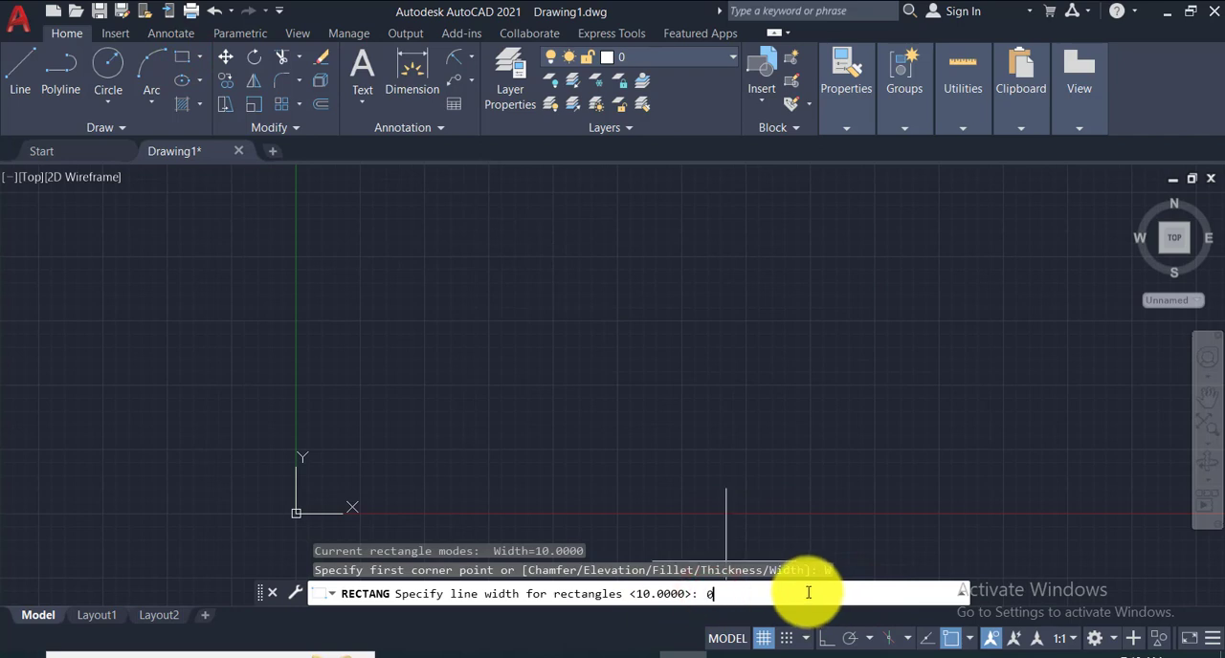
key(Return)
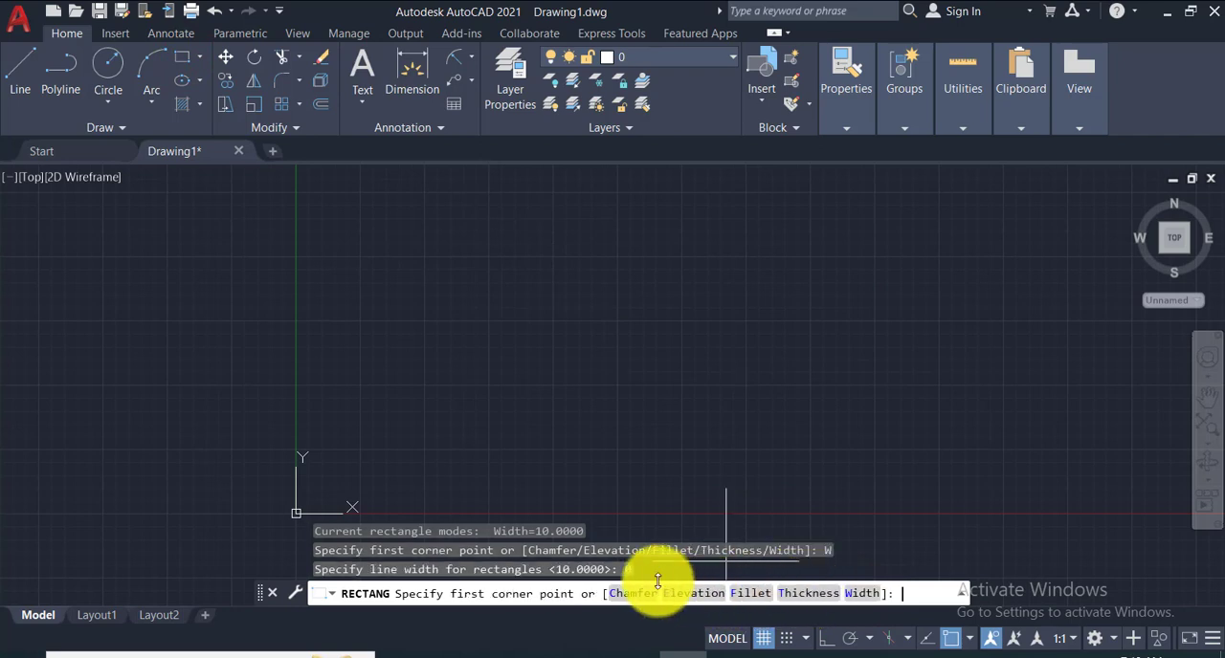
key(F1)
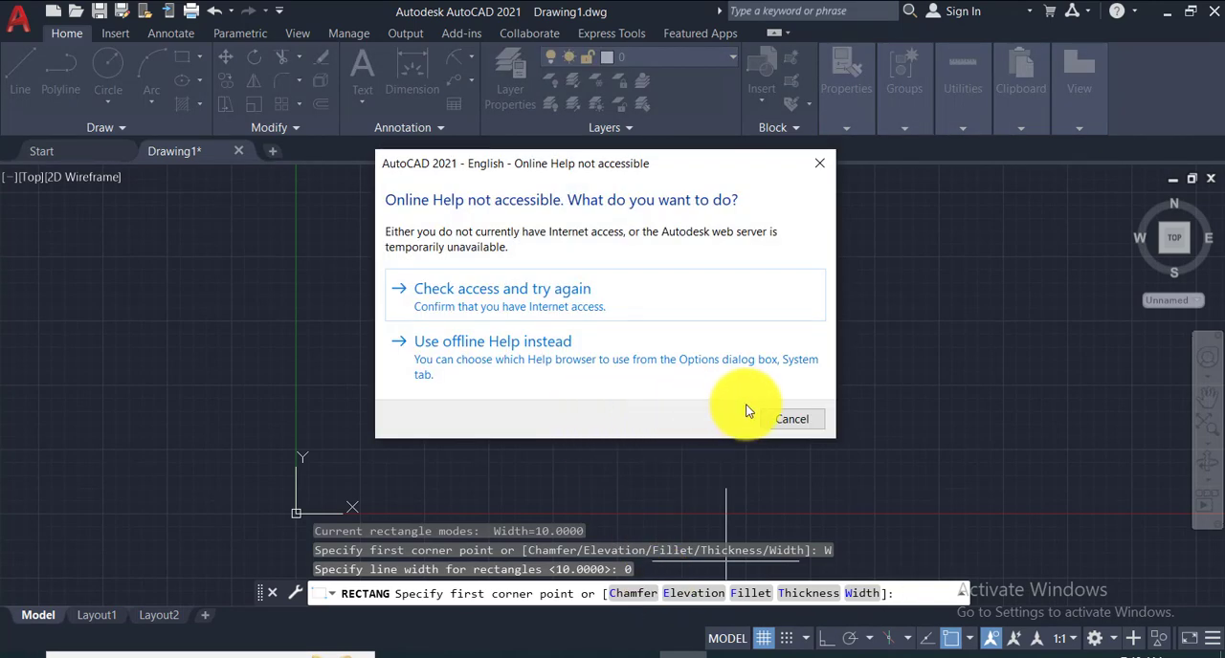
click(778, 418)
key(Escape)
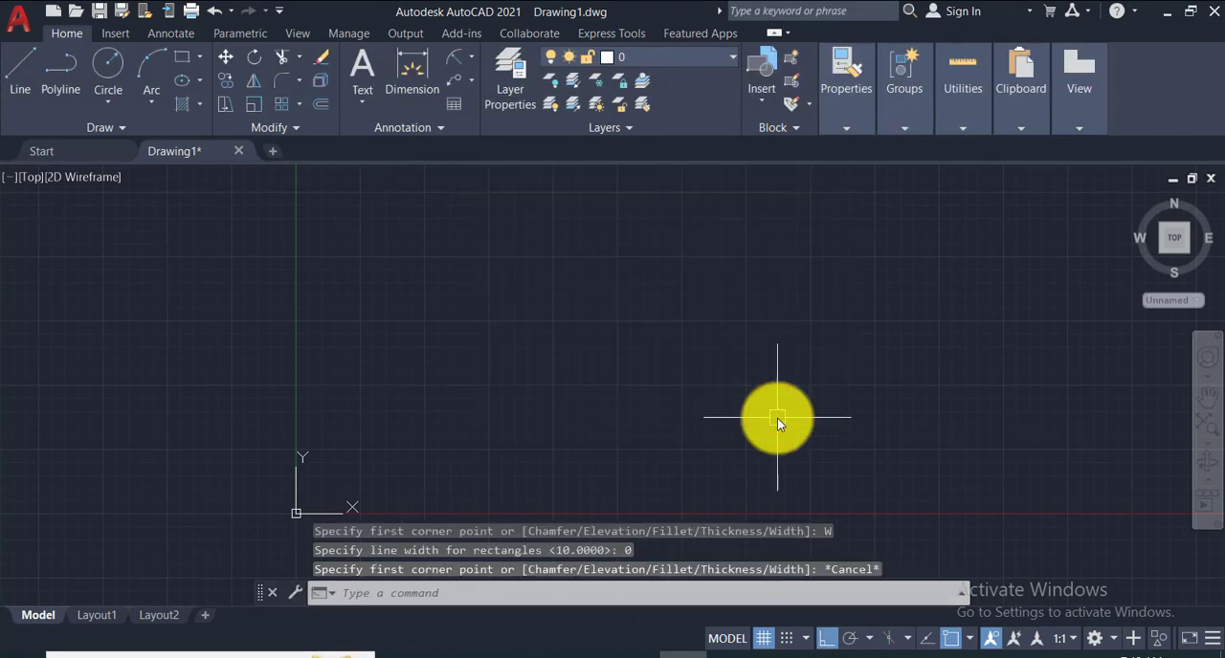
- Draw a plain rectangle about 1461 wide and 1252 high to the upper right of the origin
click(178, 64)
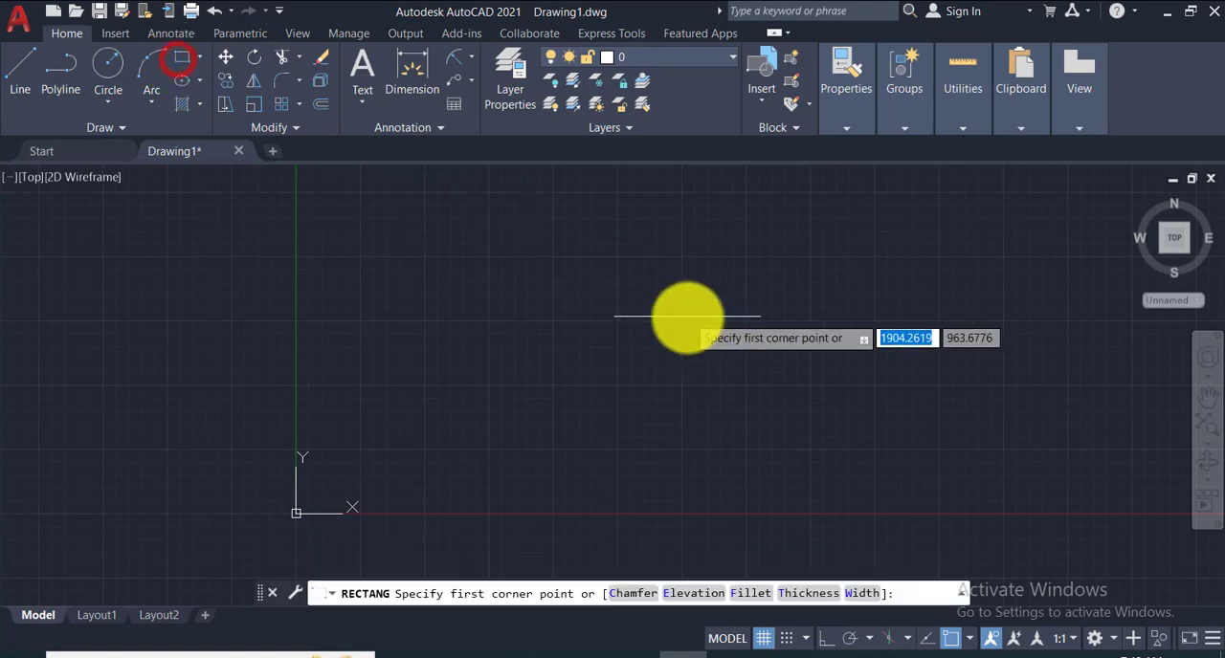
click(515, 235)
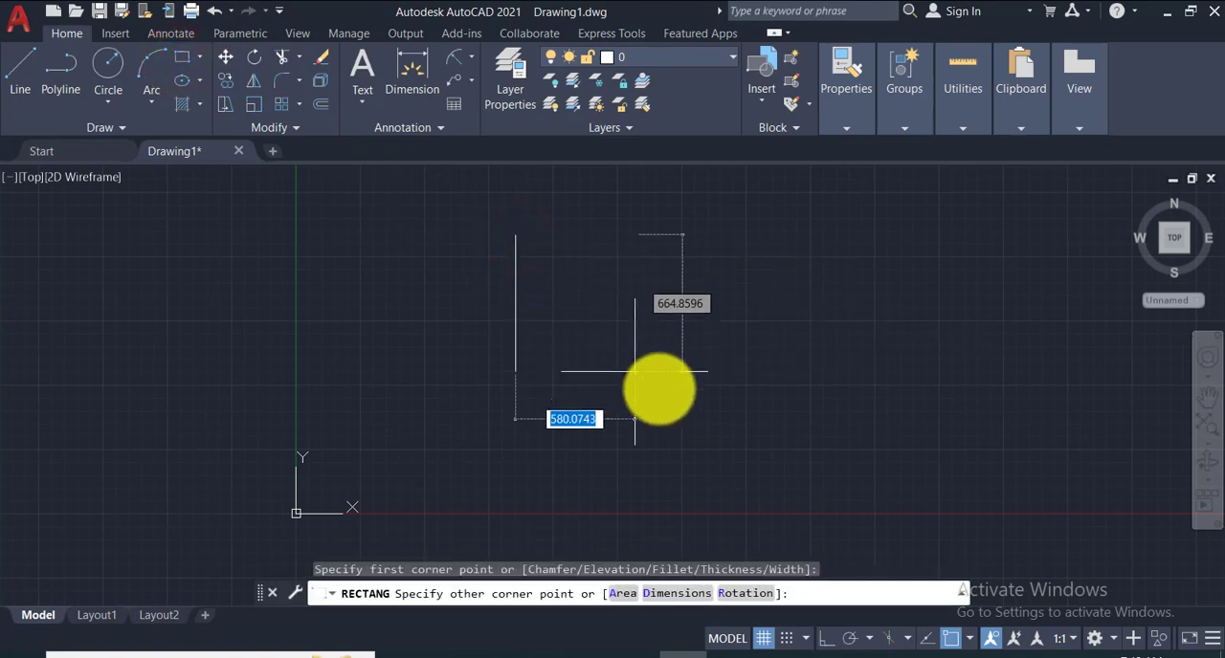
click(816, 492)
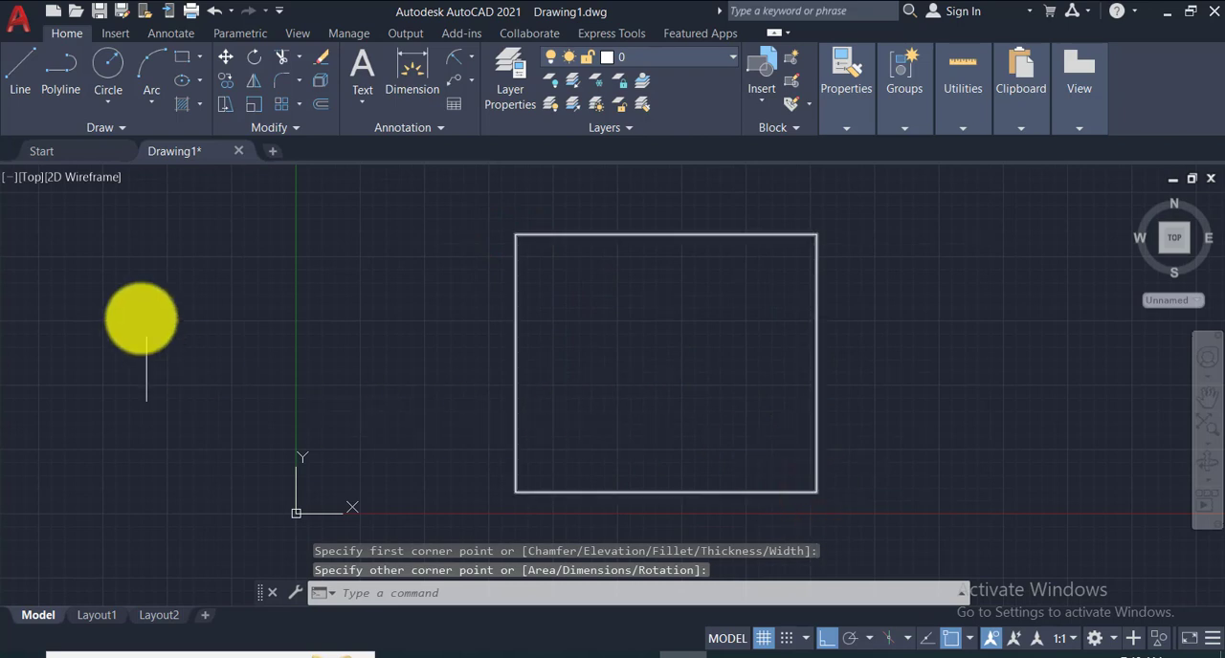
- Set the rectangle elevation to 100 and draw a second rectangle between the opposite corners of the existing one
click(179, 64)
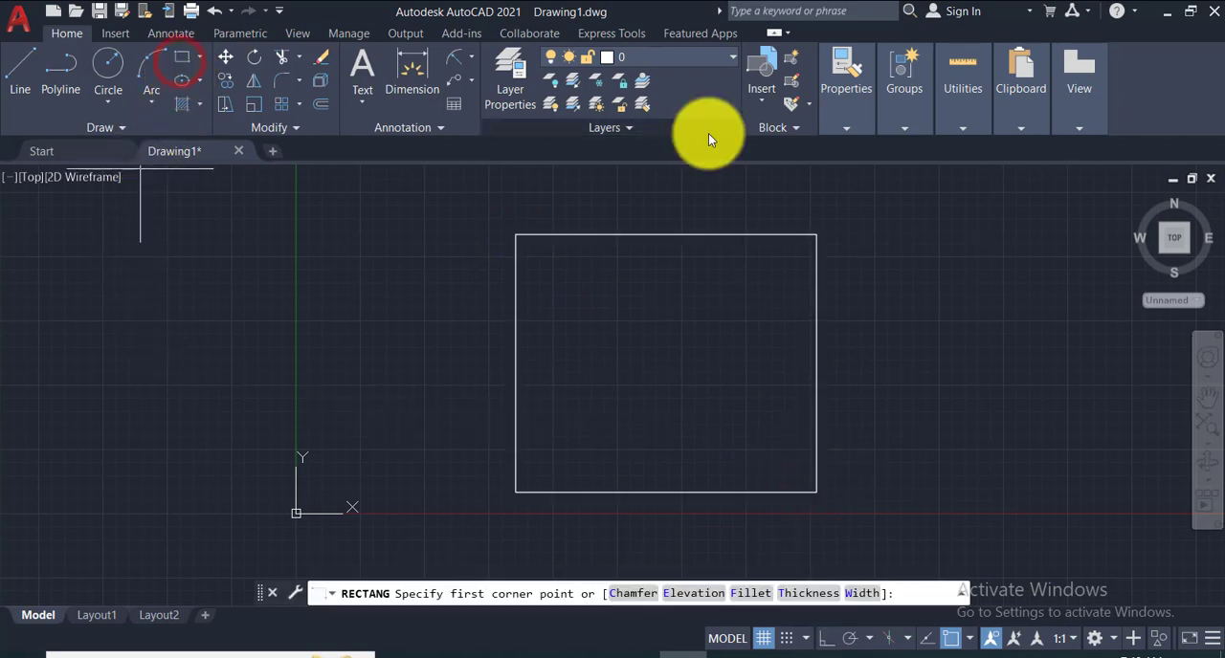
click(688, 593)
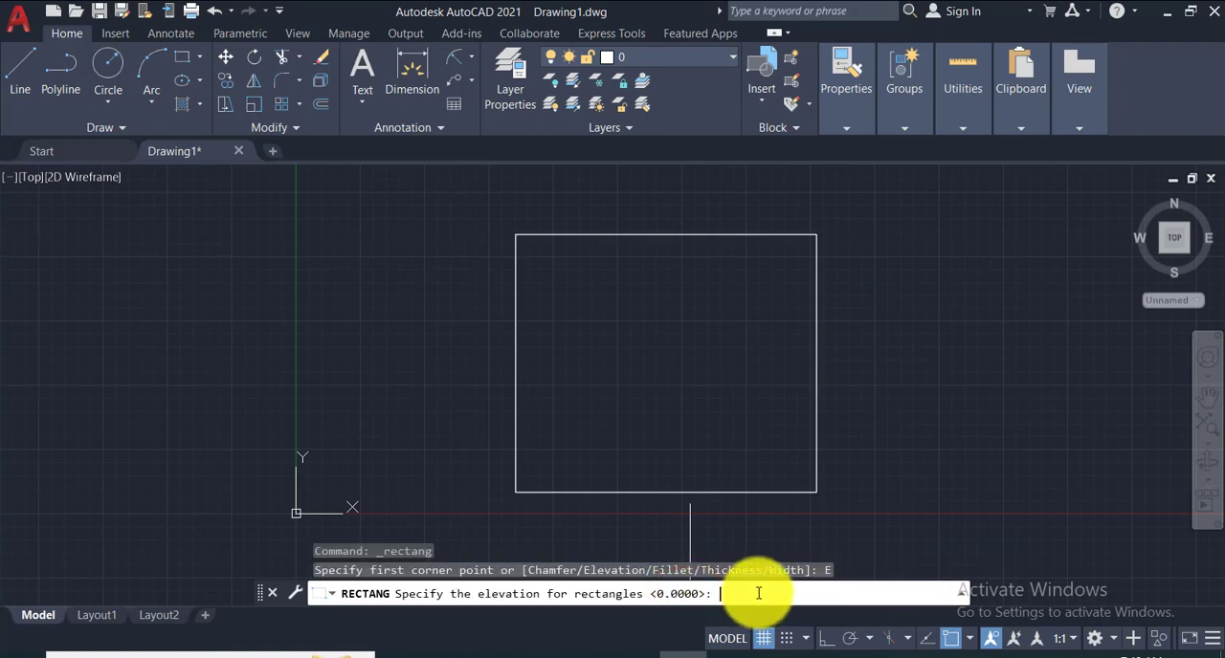
text(100)
key(Return)
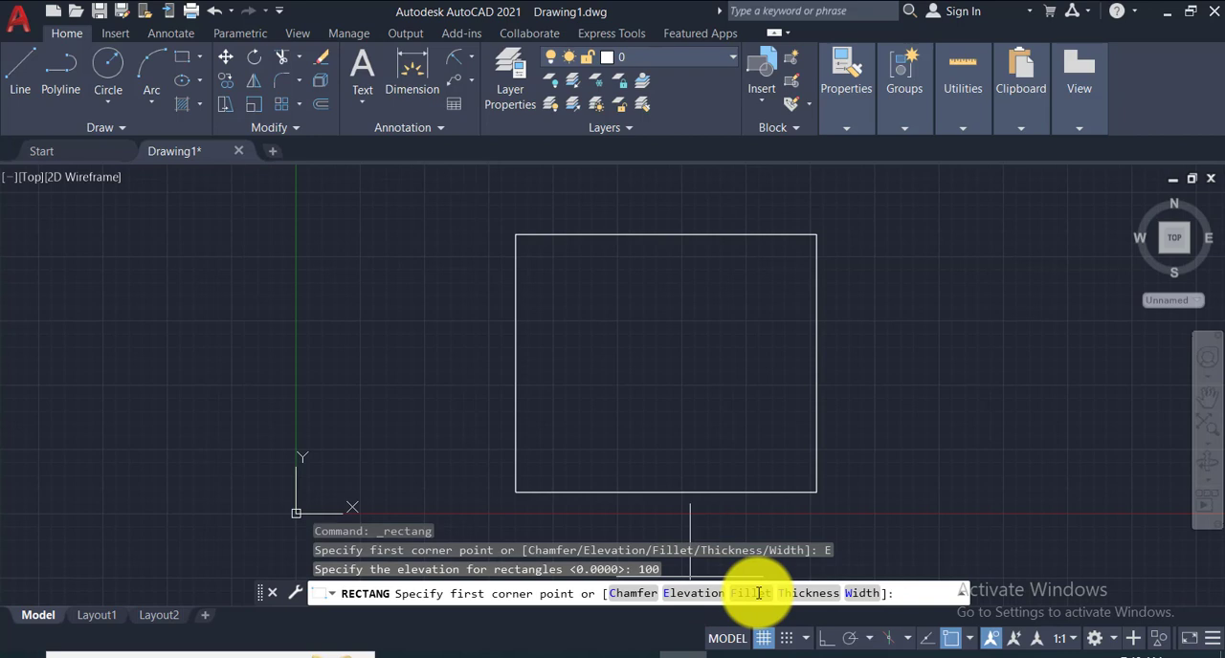
click(516, 235)
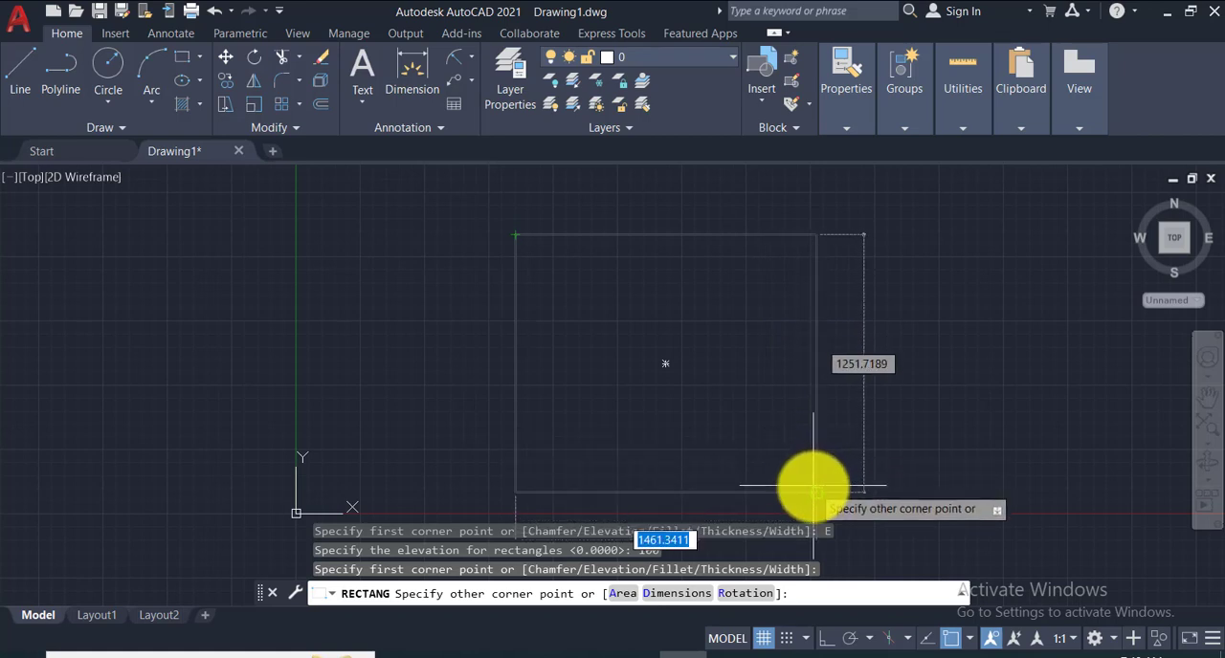
click(815, 492)
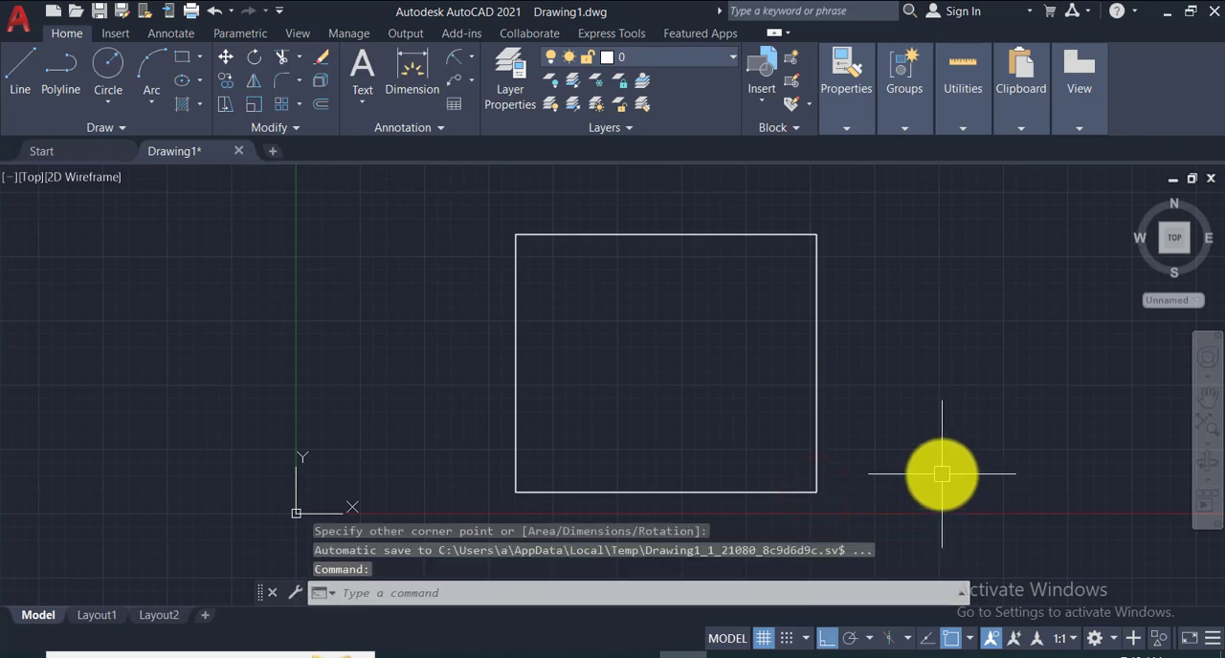
- Inspect the height offset between the two rectangles in the SW Isometric view, and erase both
click(29, 184)
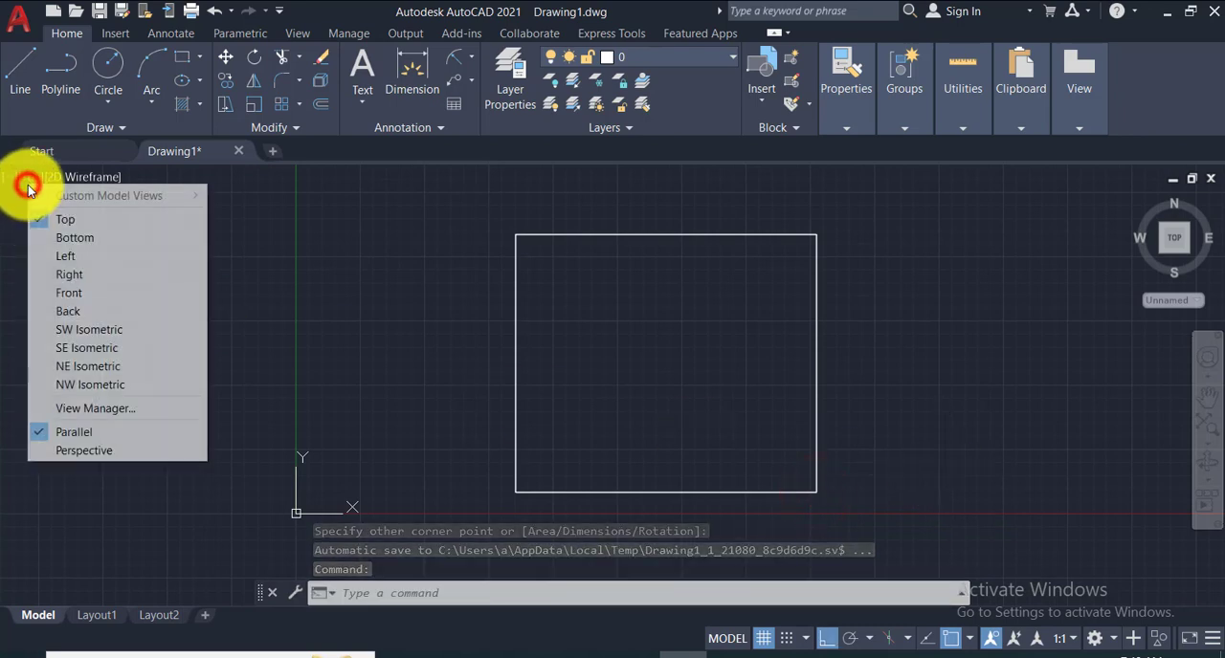
click(66, 337)
scroll(574, 325, up, 4)
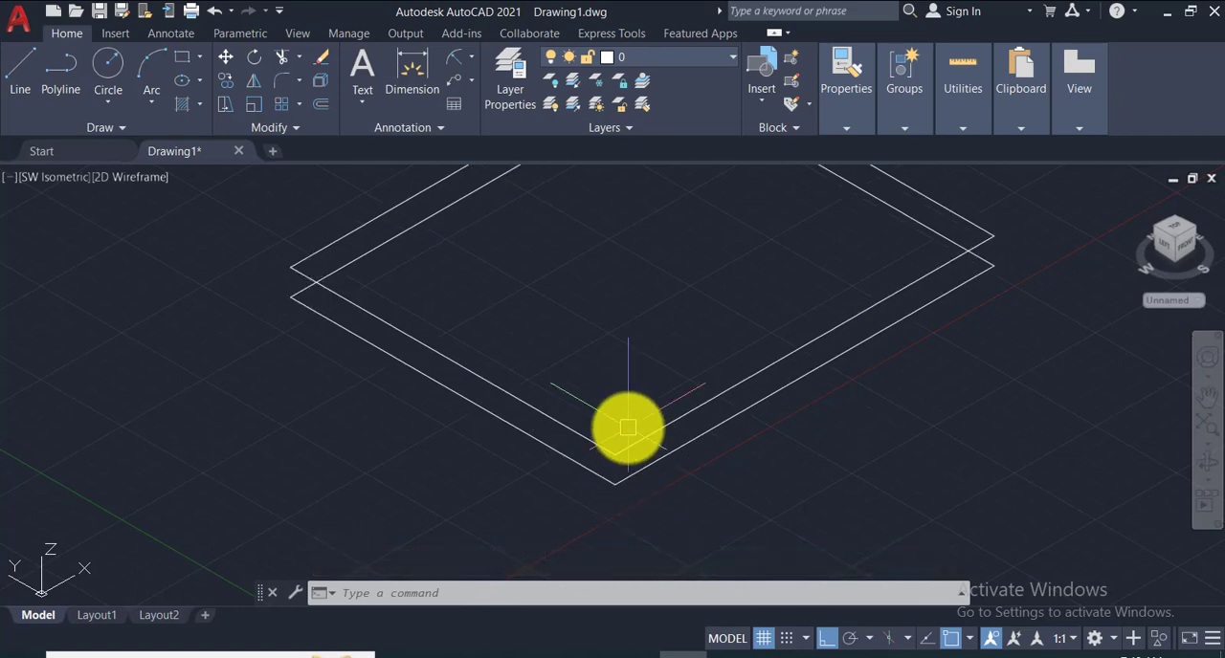
scroll(627, 428, down, 5)
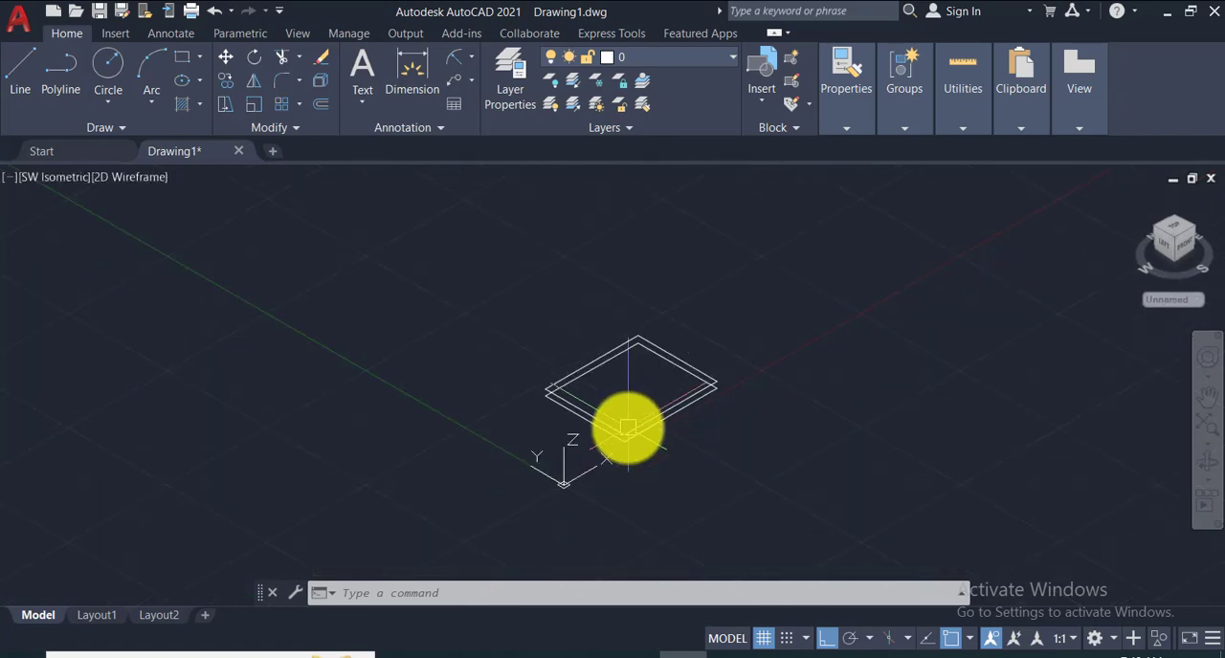
click(446, 291)
click(855, 512)
key(Delete)
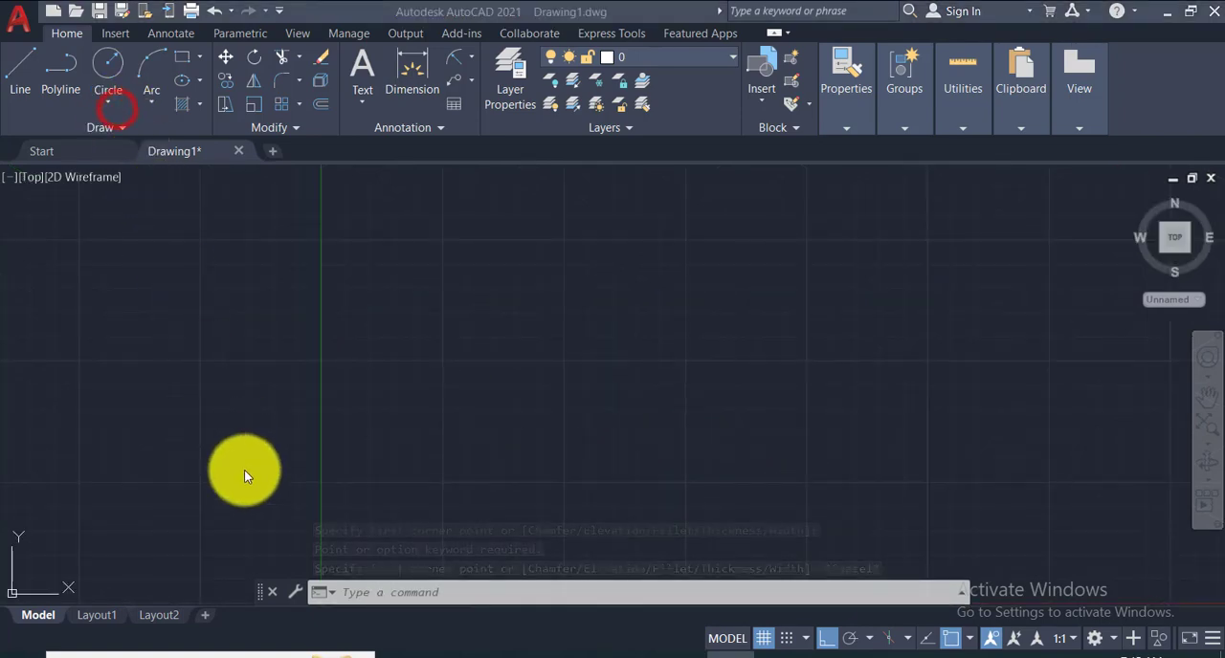
- Draw a plain rectangle about 14.8 wide and 16.7 high in the Top view, to the right of the Y axis
click(184, 59)
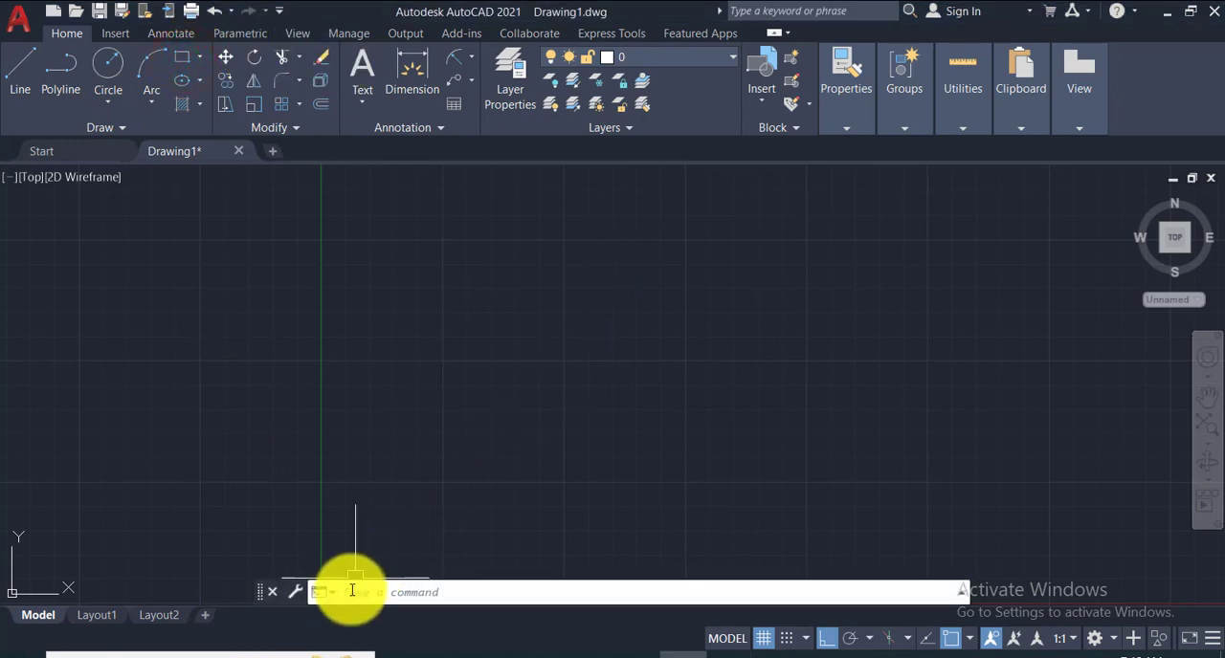
click(174, 58)
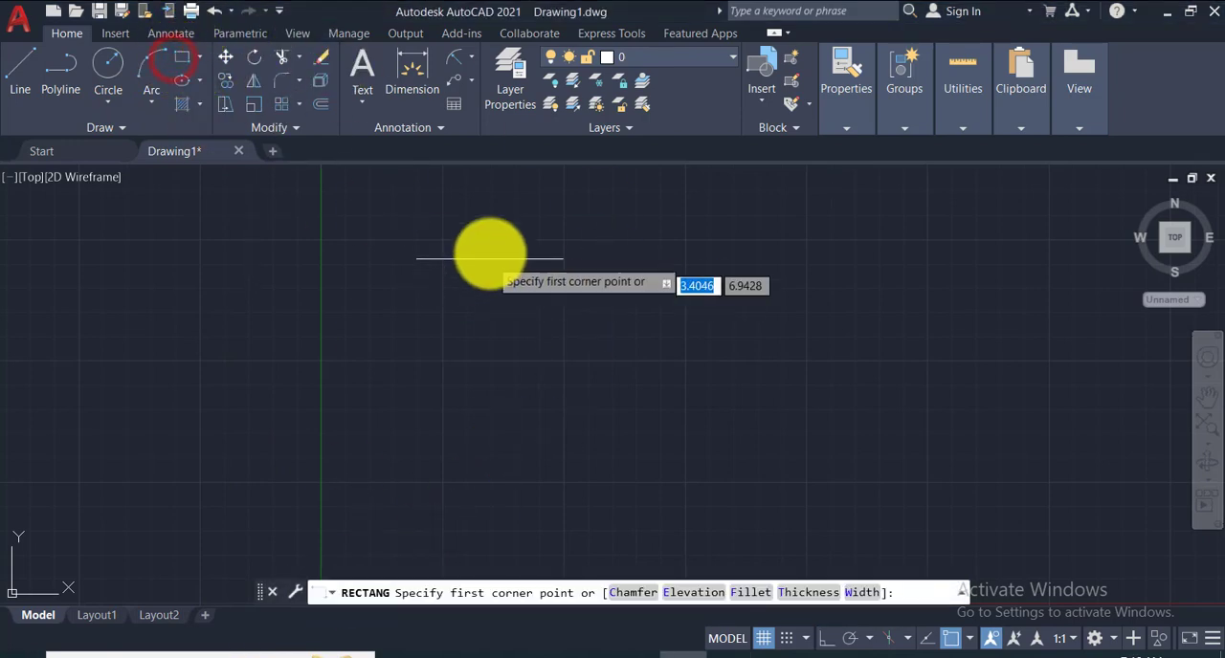
scroll(674, 549, down, 5)
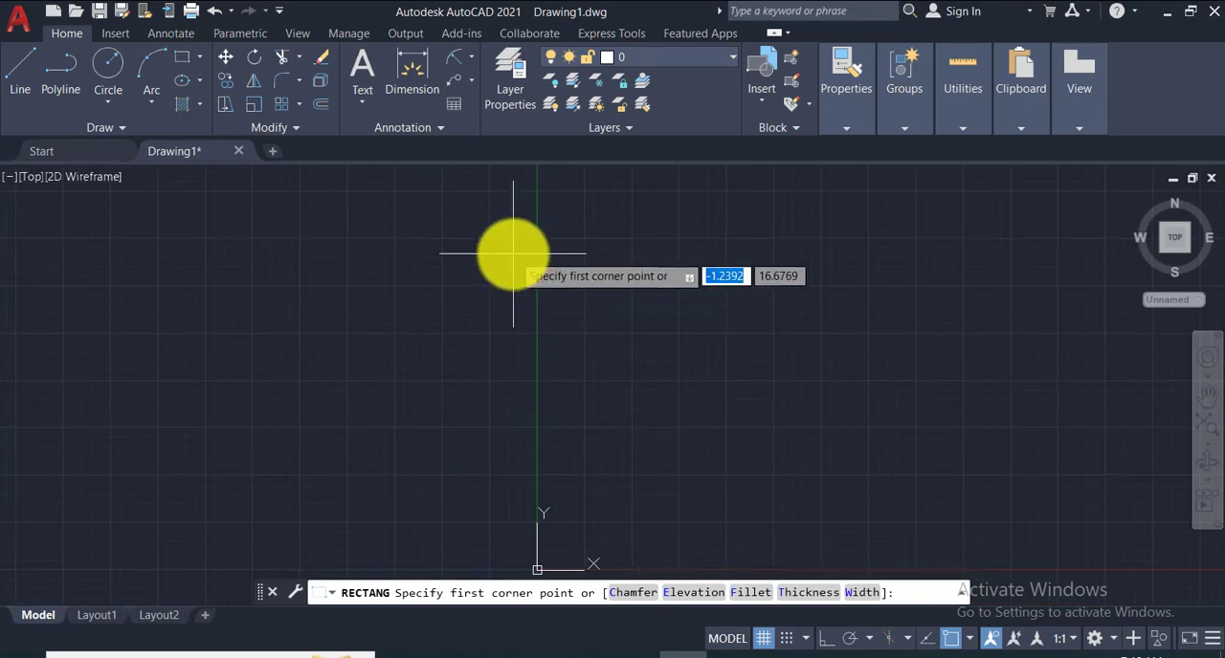
mouse_move(642, 310)
middle_down()
mouse_move(619, 331)
mouse_move(283, 356)
mouse_move(179, 337)
middle_up()
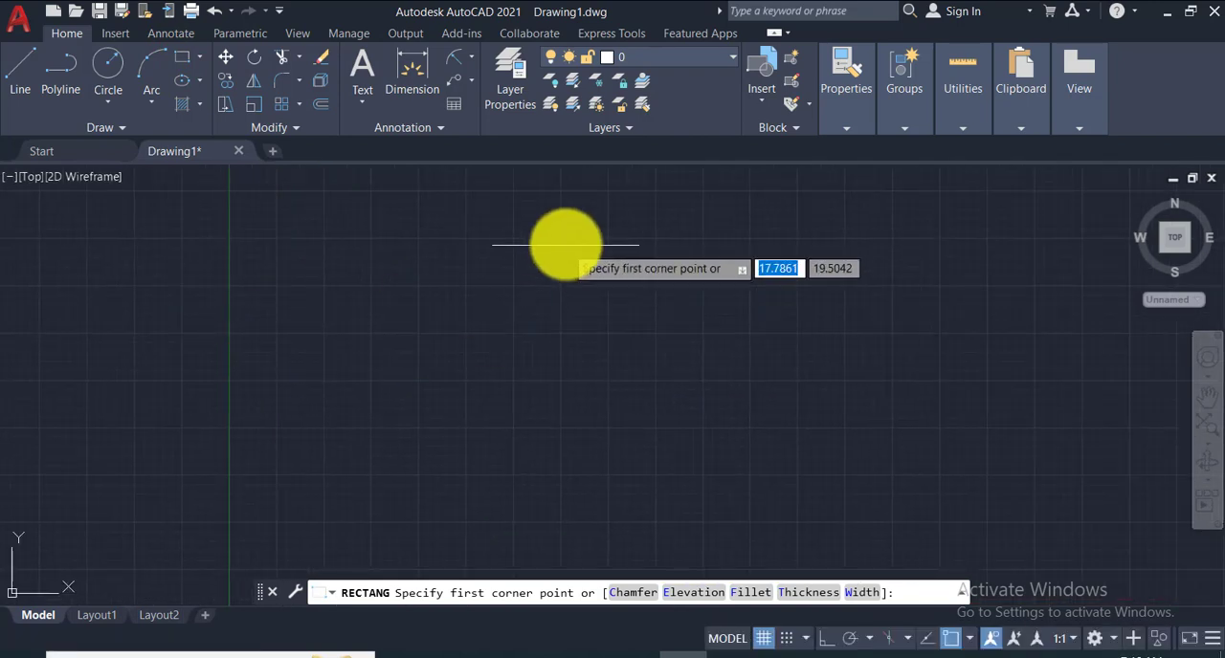
click(537, 207)
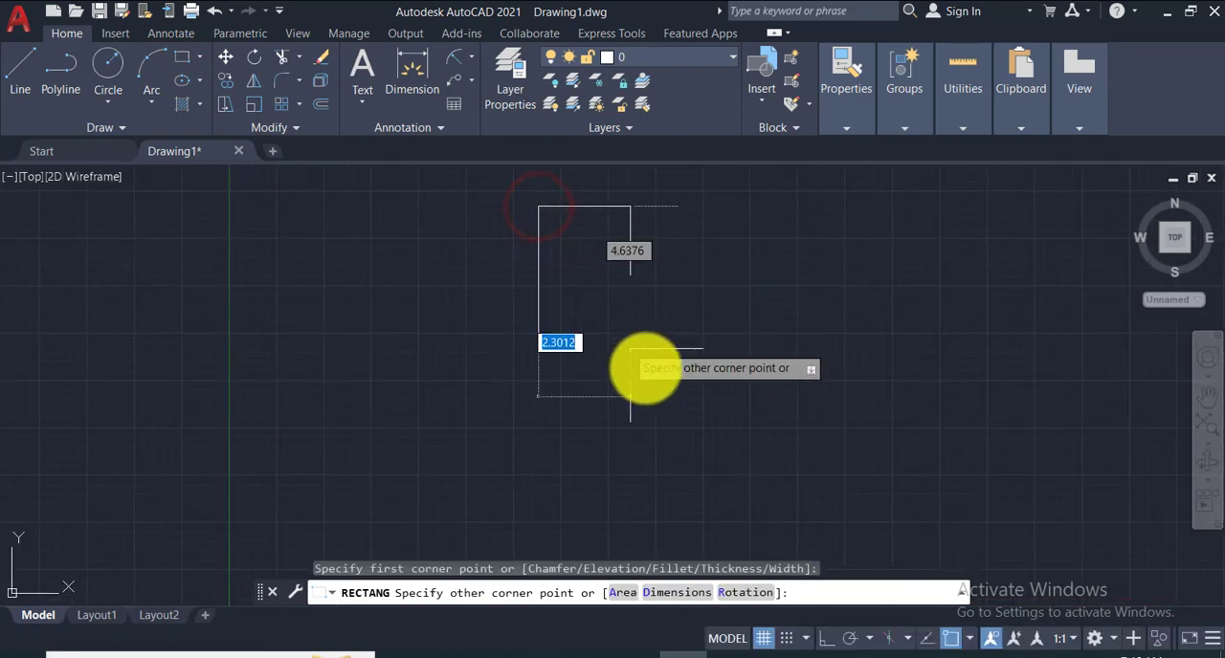
click(818, 523)
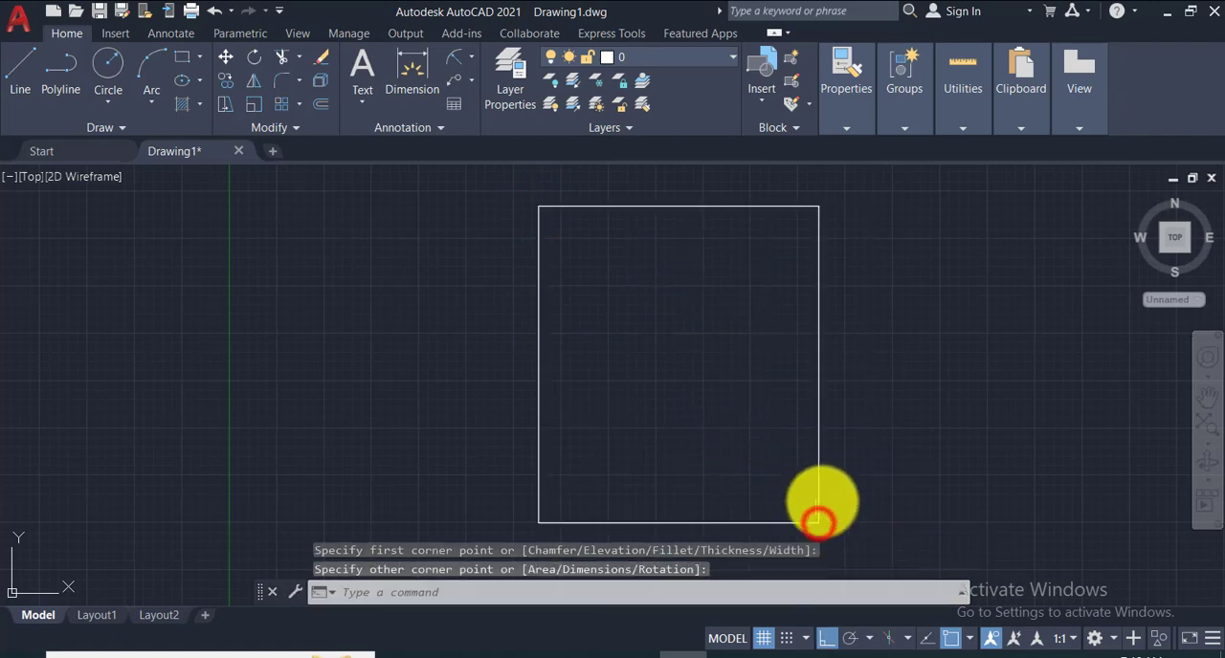
- Set the rectangle elevation to 100 and trace a second rectangle over the new one using its opposite corners
click(180, 59)
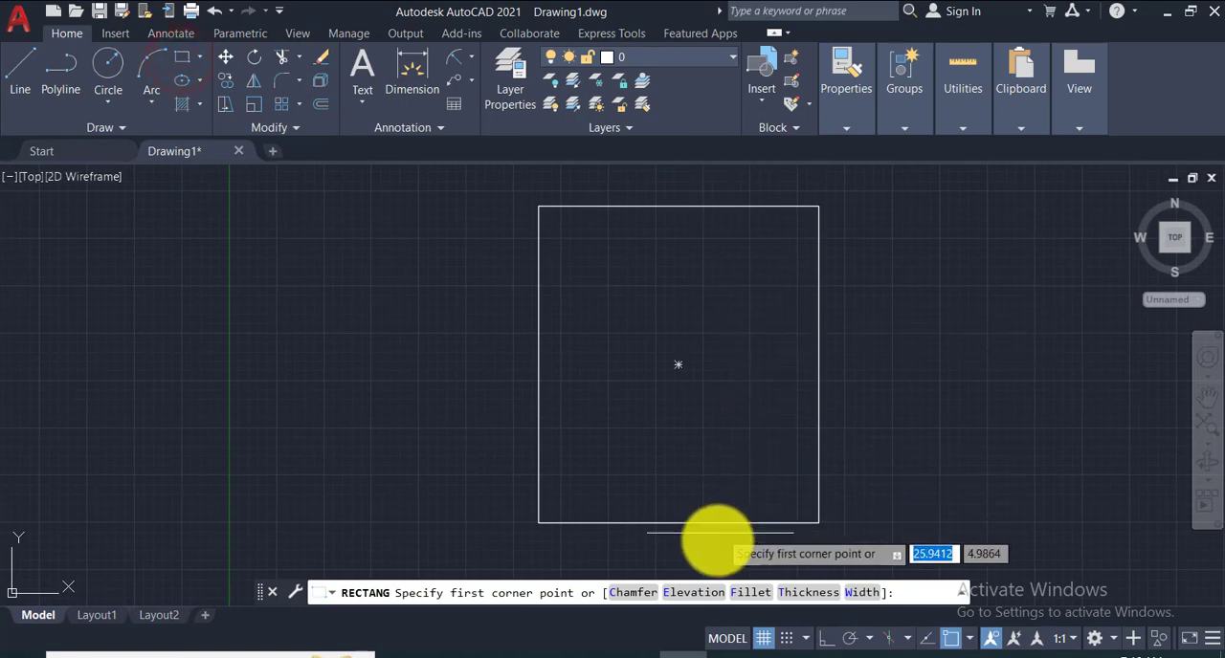
click(697, 593)
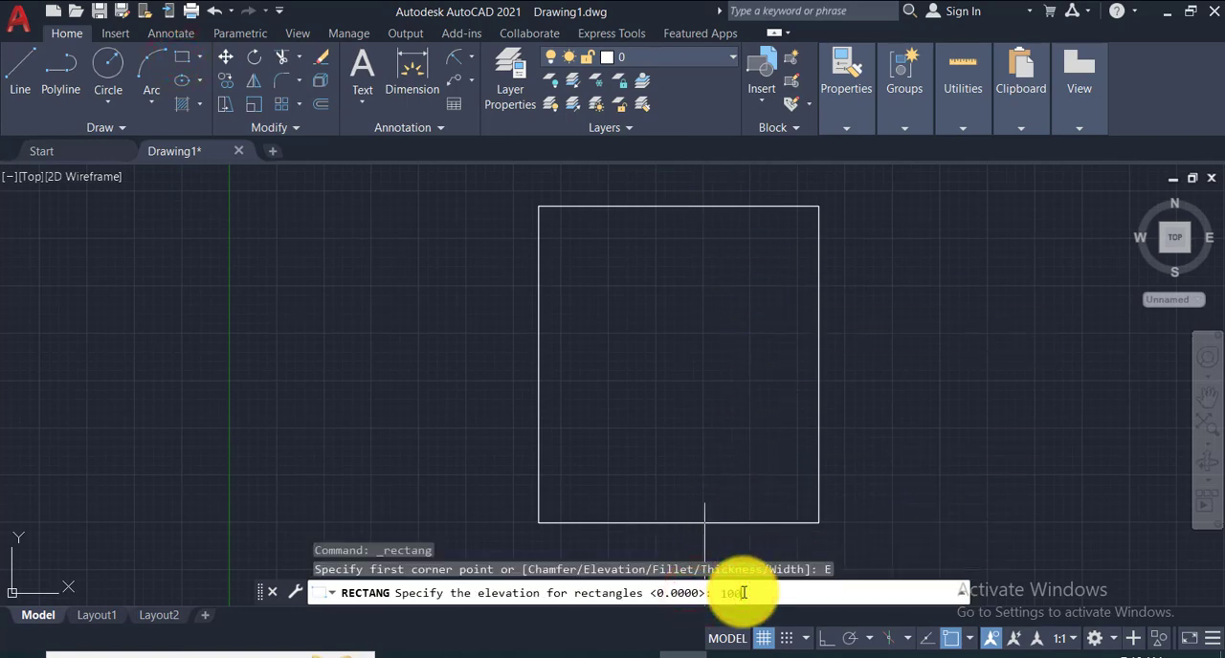
key(Return)
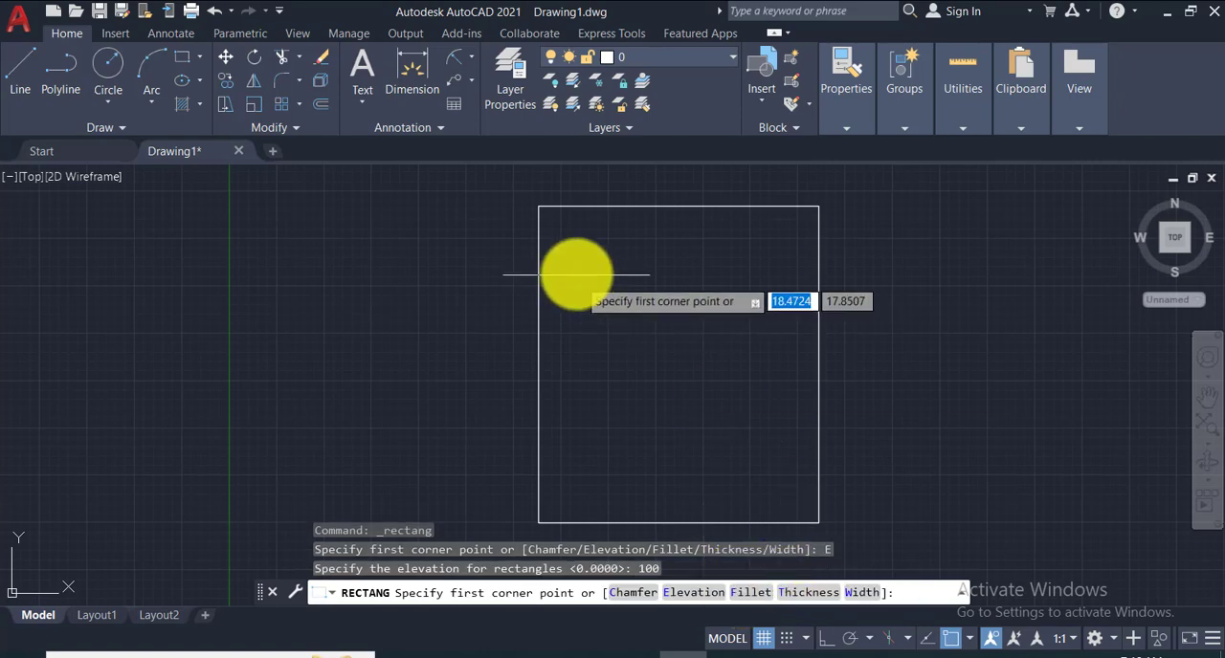
click(539, 208)
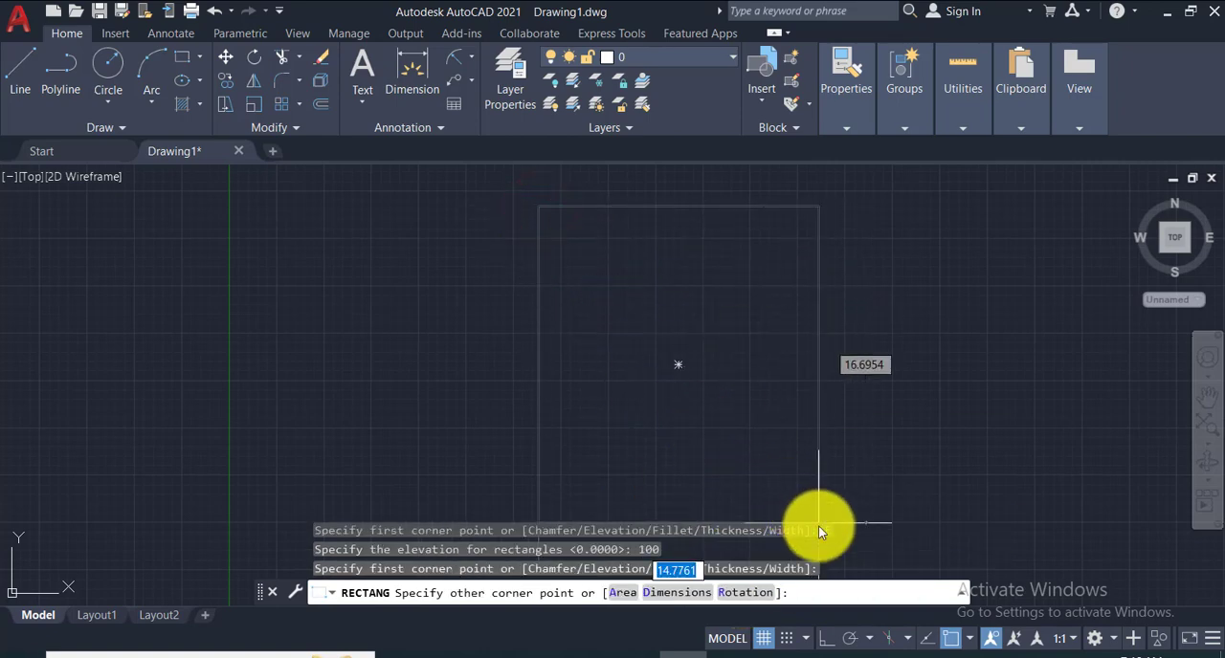
middle_drag(821, 487, 813, 432)
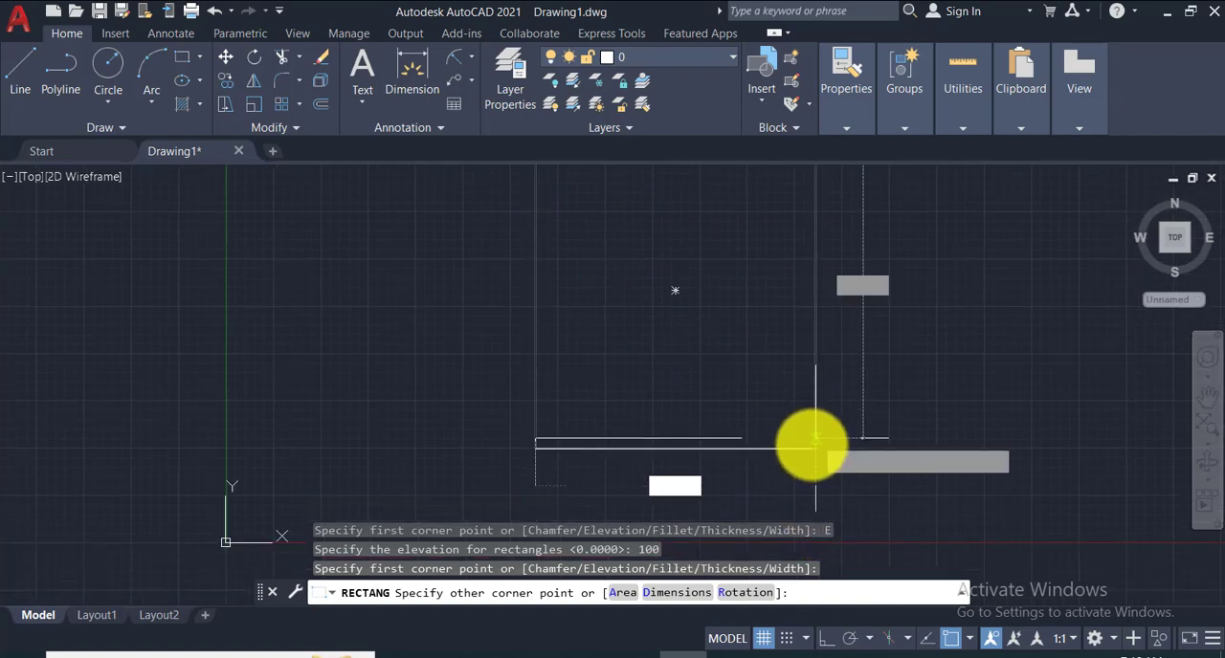
click(815, 447)
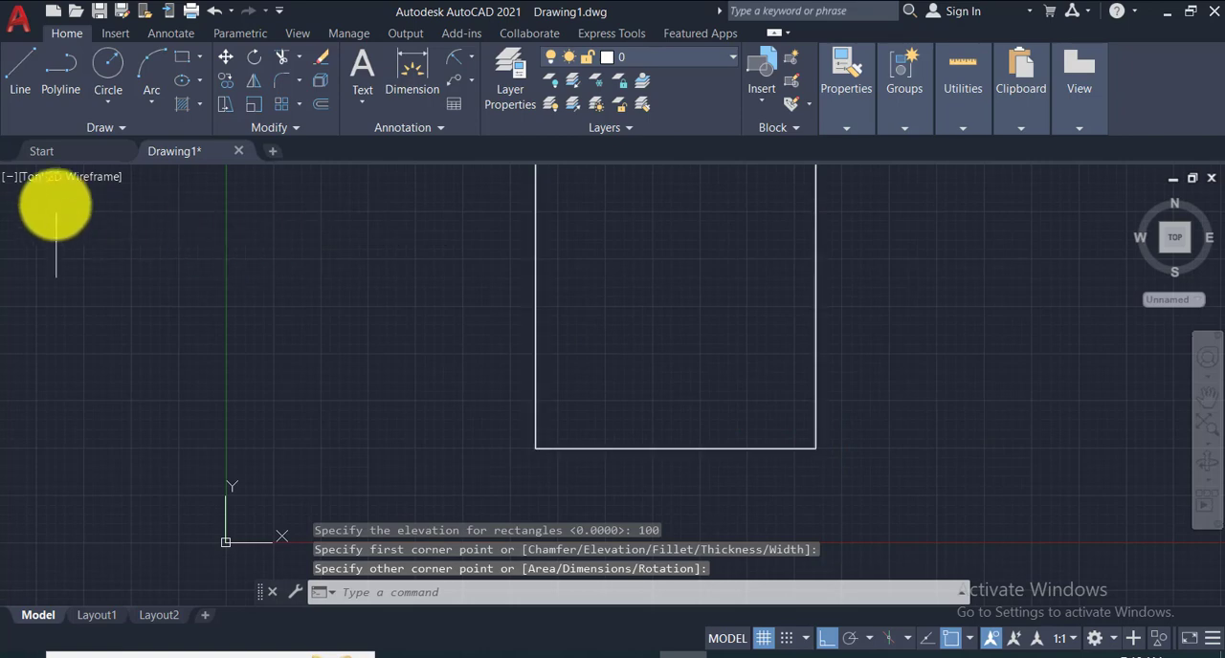
- Examine the height separation between the two rectangles in the SW Isometric view
click(29, 182)
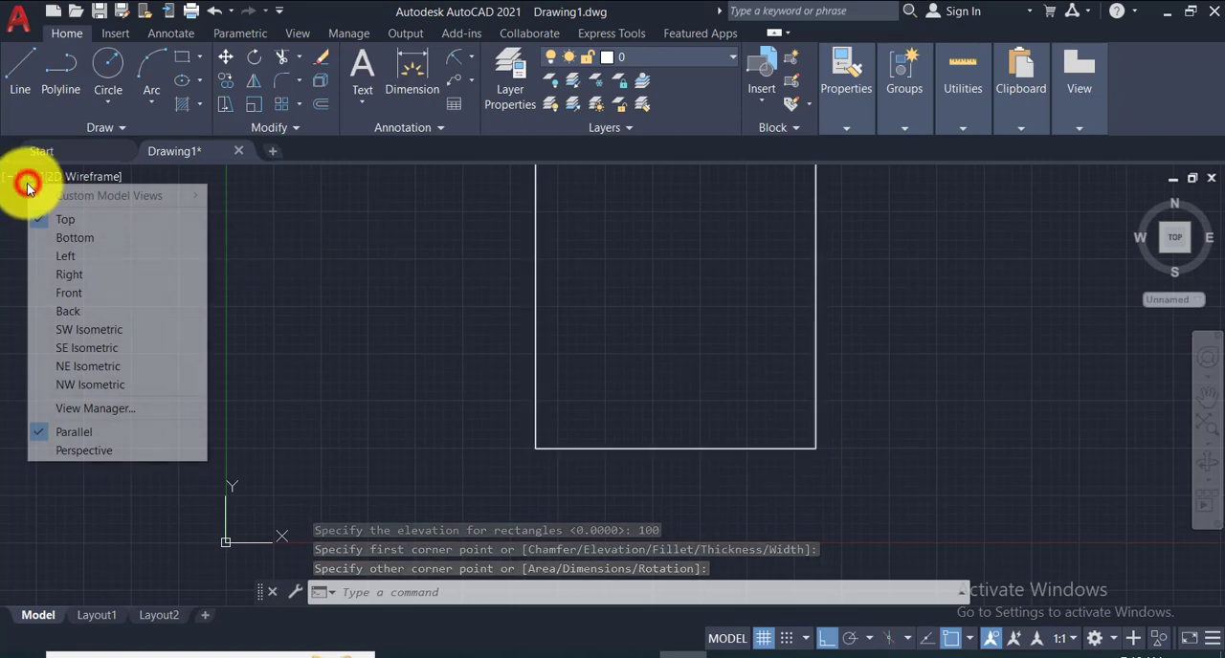
click(85, 329)
scroll(725, 368, down, 8)
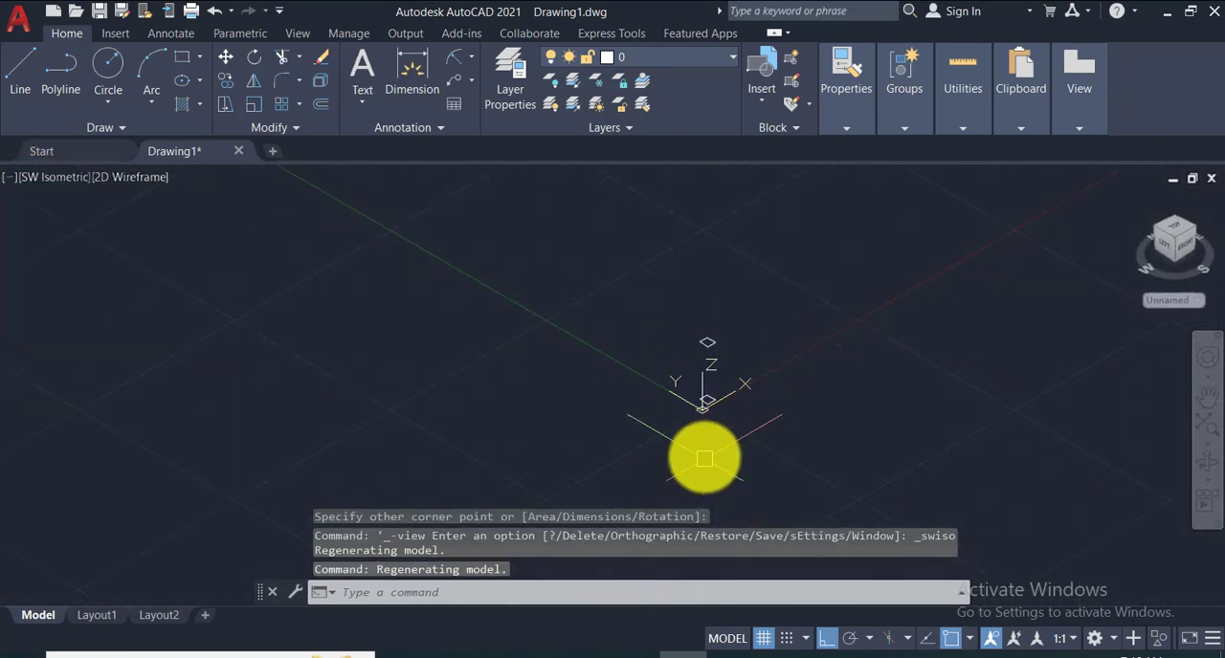
scroll(717, 390, up, 4)
scroll(718, 390, up, 3)
middle_drag(711, 388, 711, 402)
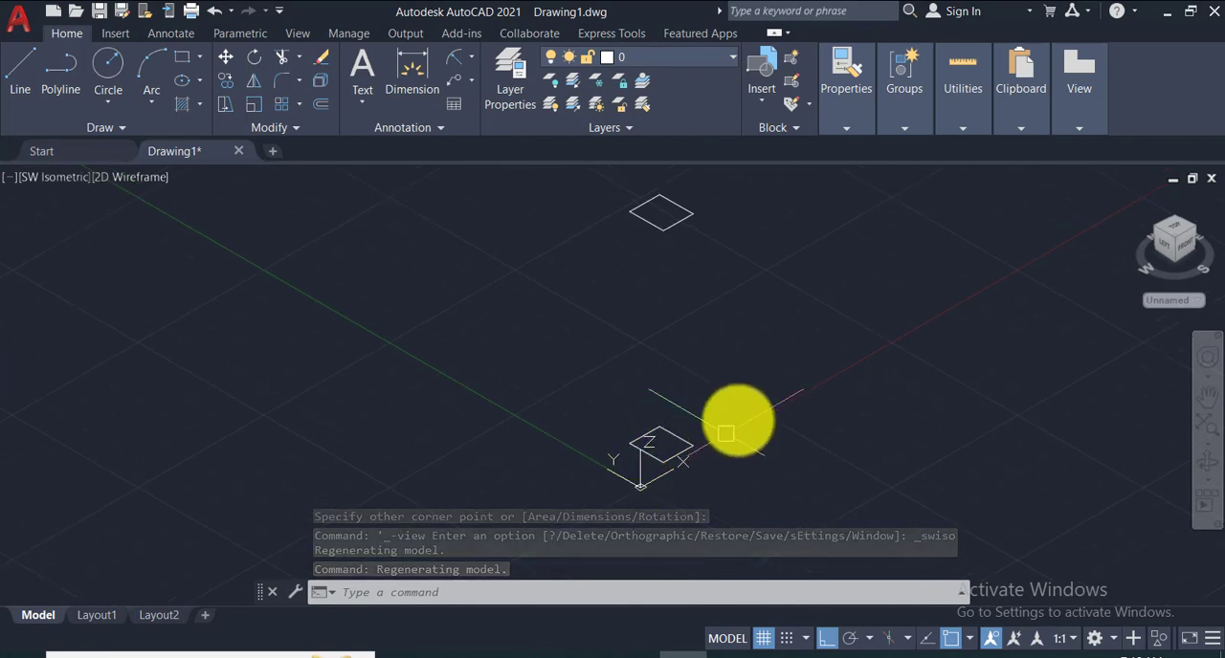
scroll(675, 448, up, 5)
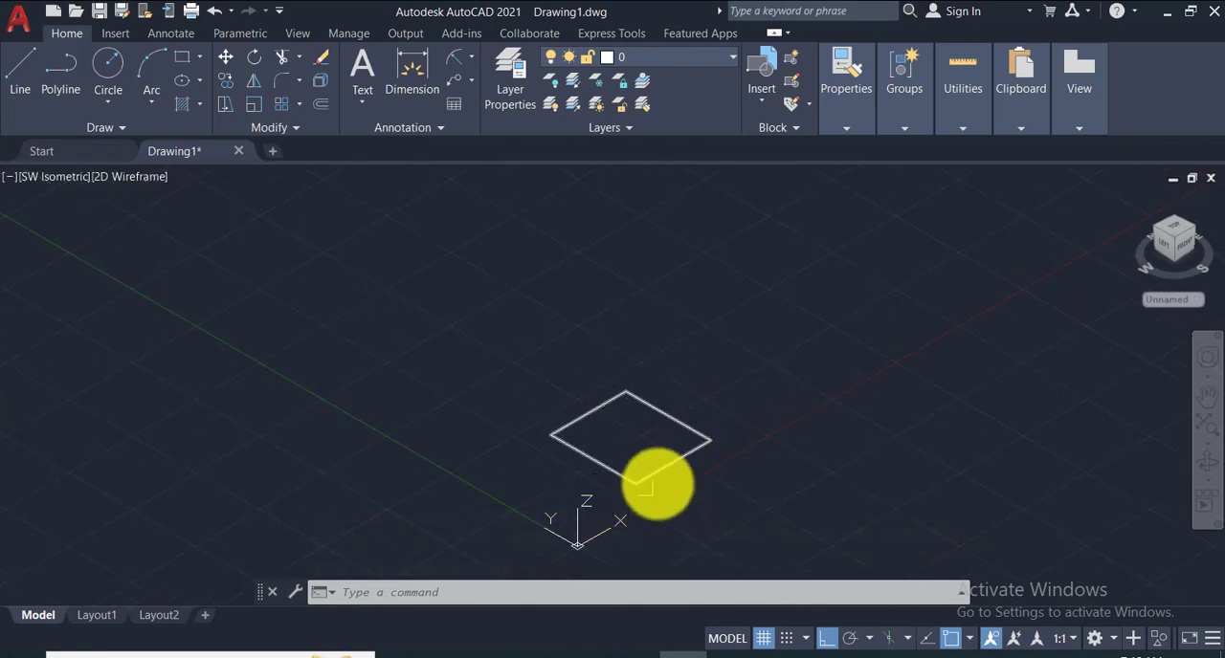
scroll(664, 443, down, 5)
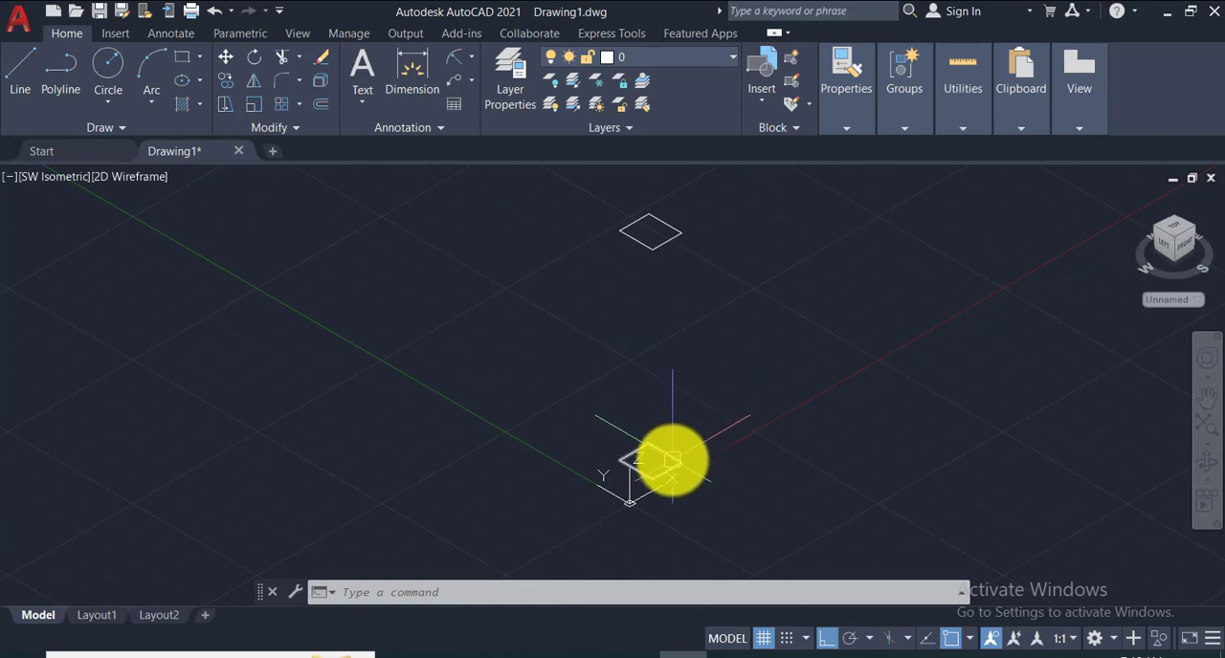
mouse_move(669, 220)
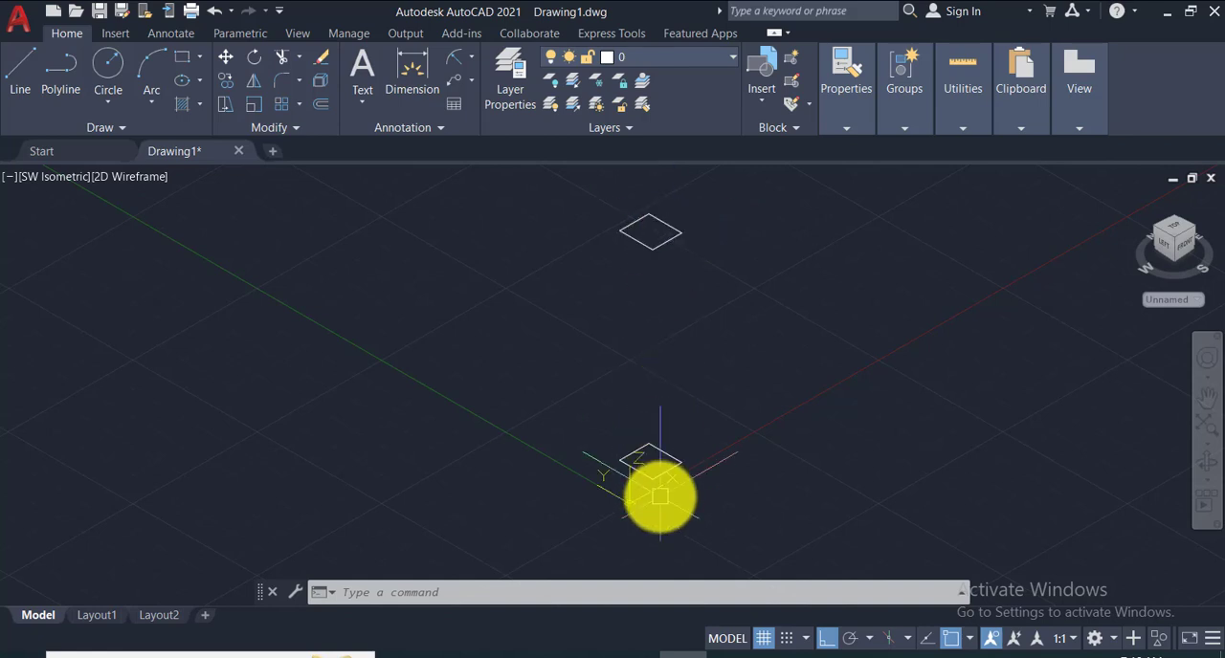
- Return to the Top view and erase both overlapping rectangles
click(43, 181)
click(50, 219)
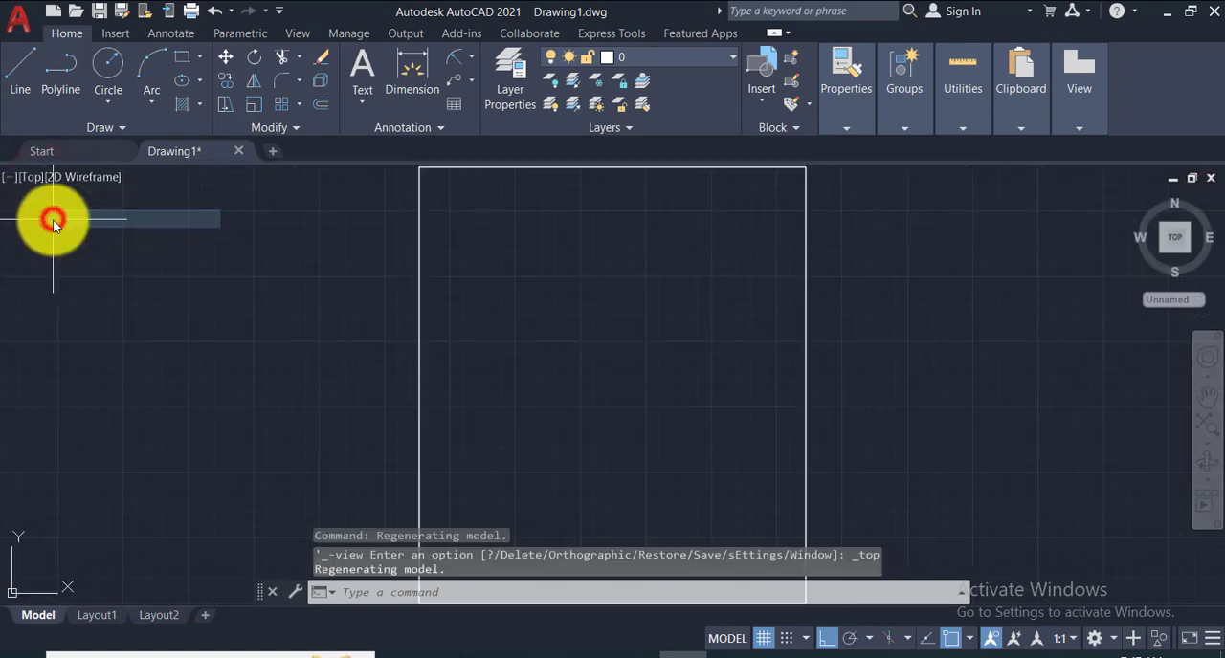
click(374, 166)
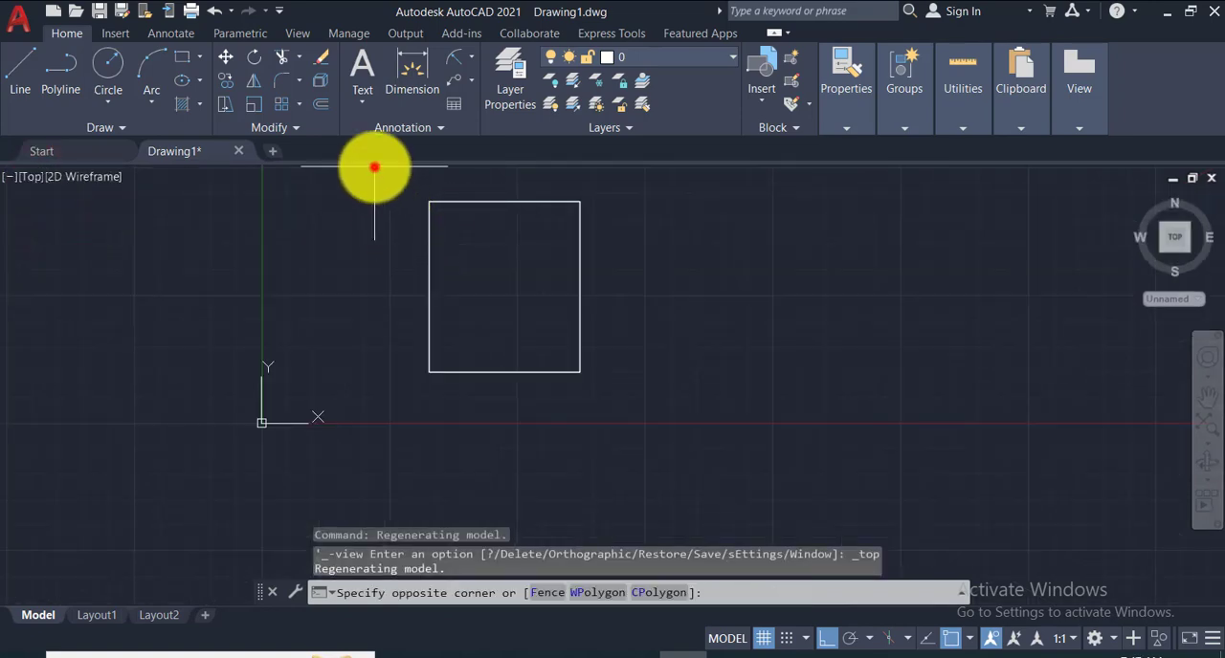
click(651, 373)
key(Delete)
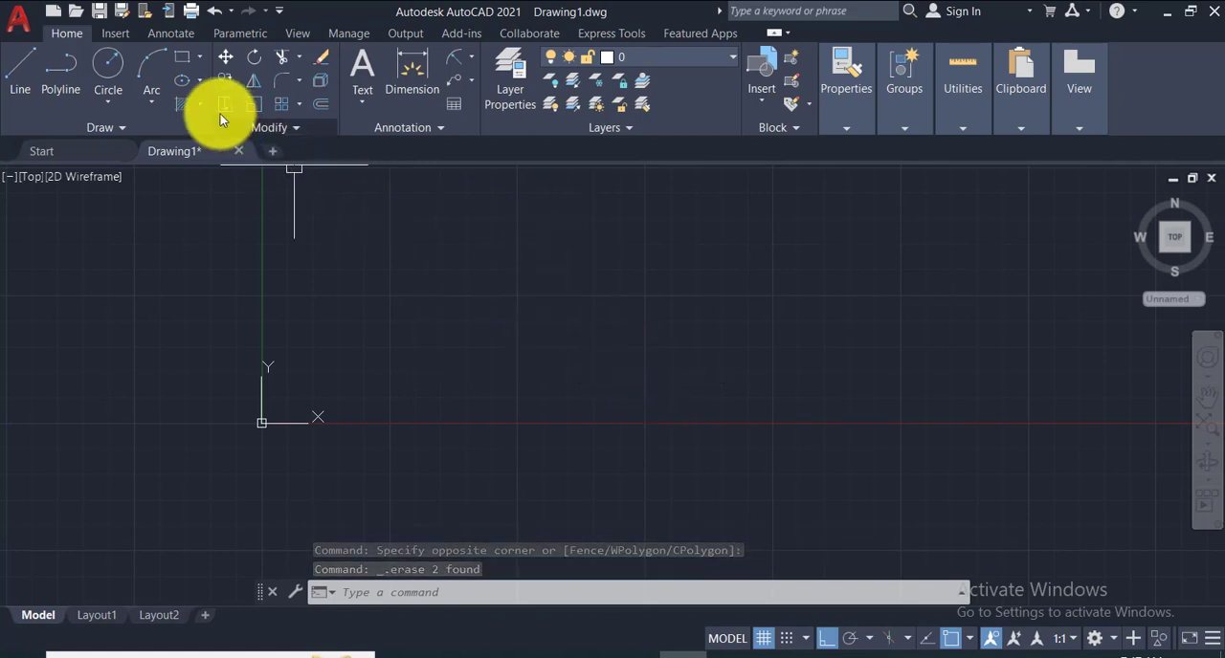
- Reset the Rectangle command's elevation to 0 without drawing a rectangle
click(181, 57)
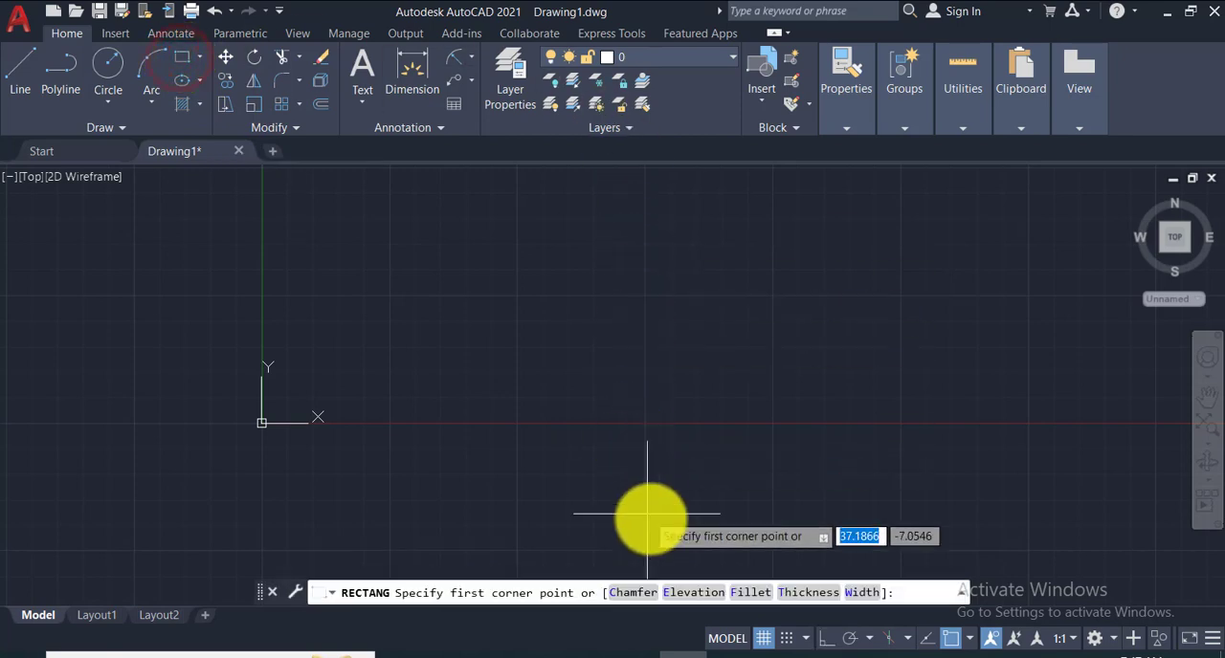
click(679, 592)
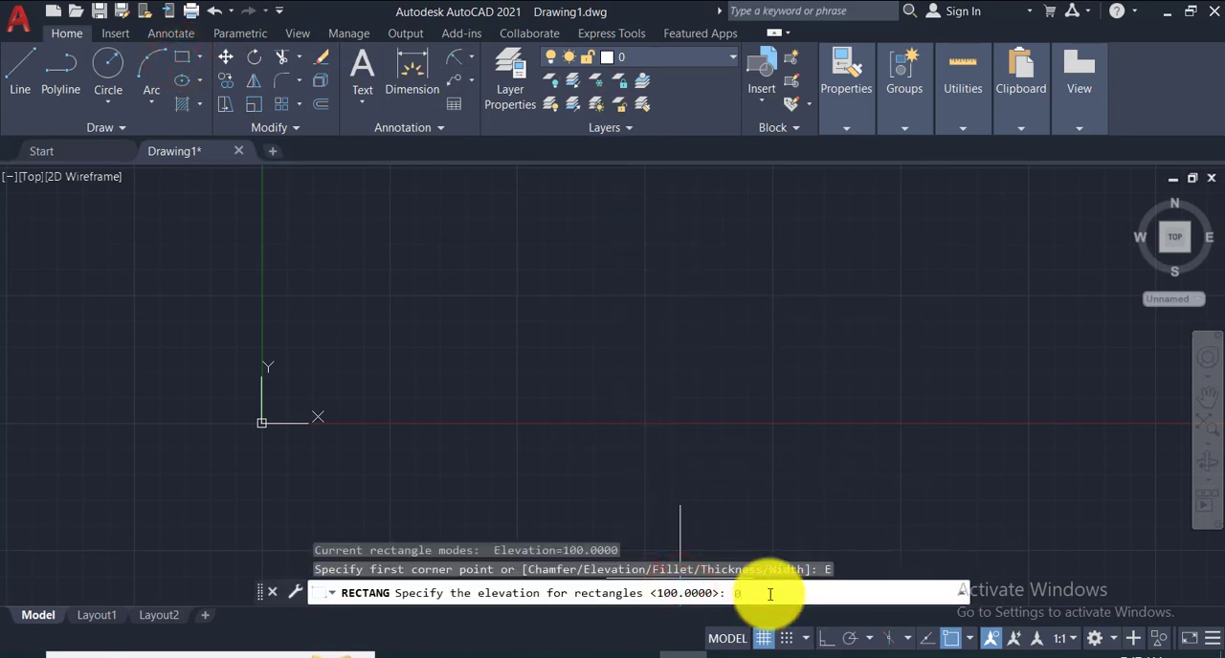
key(Return)
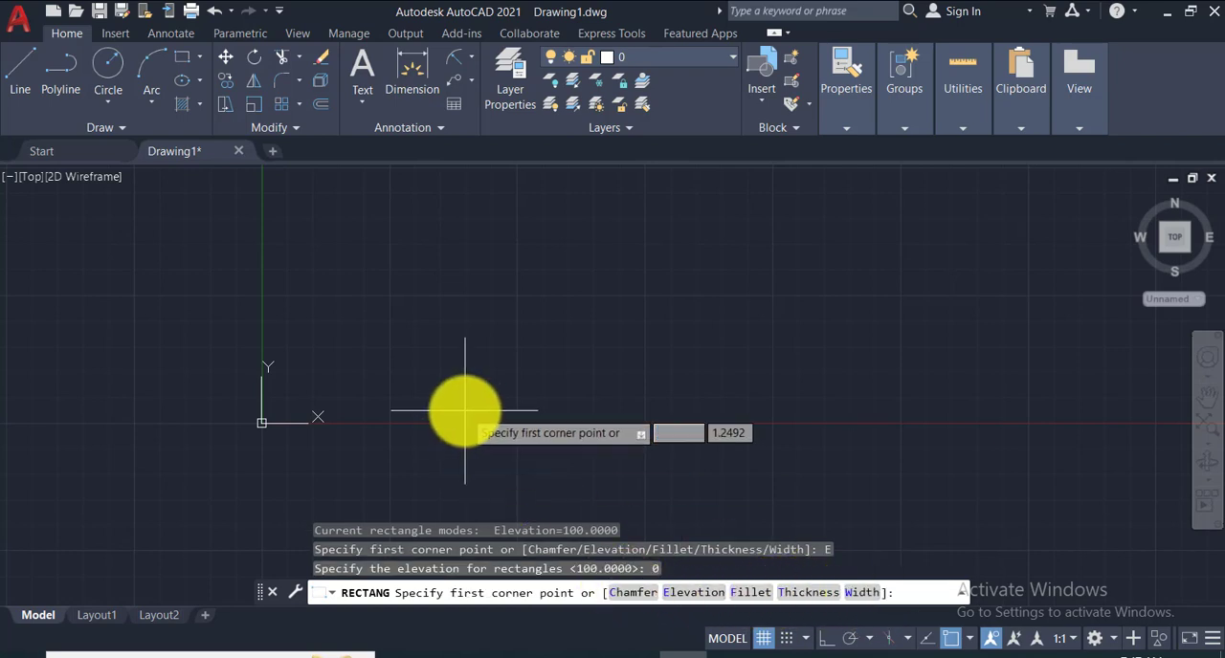
key(Escape)
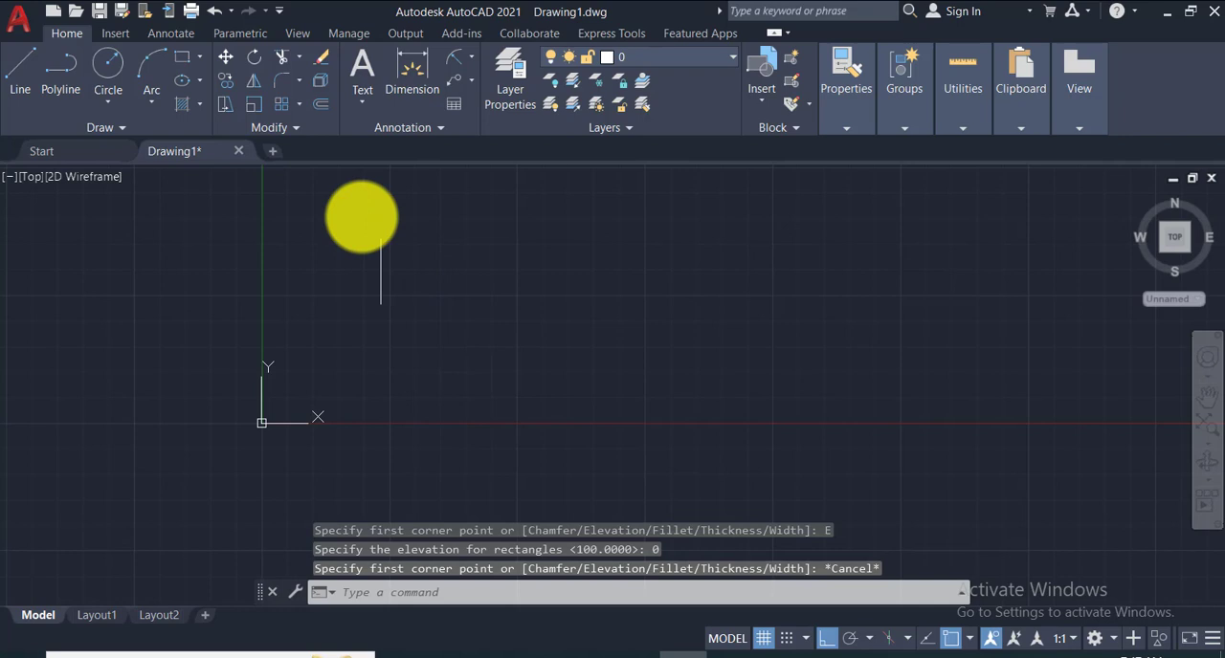
- Draw a rectangle to the right of the Y axis using the Area option, with area 200 and length 10
click(186, 58)
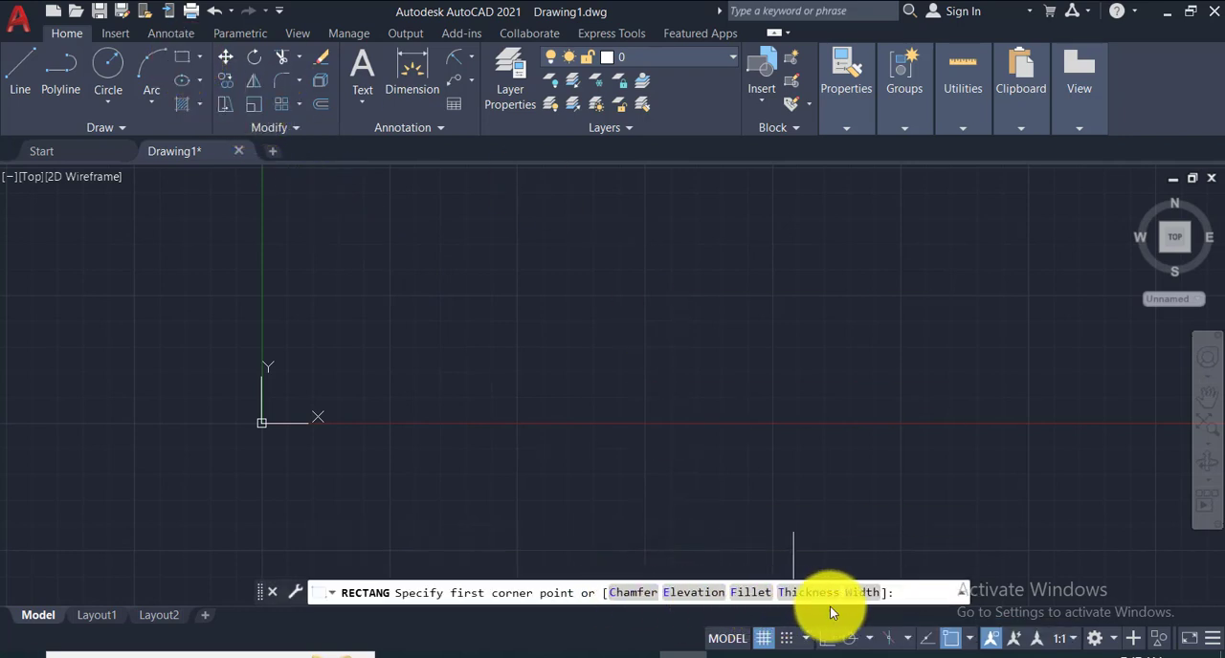
click(464, 209)
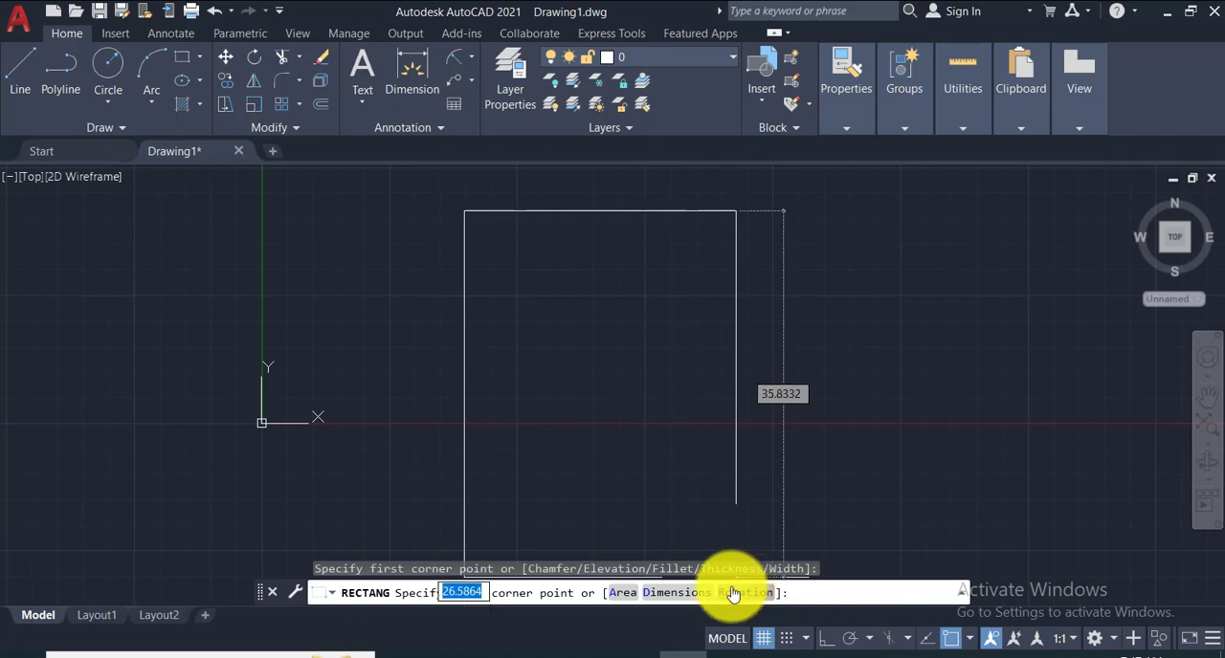
click(620, 593)
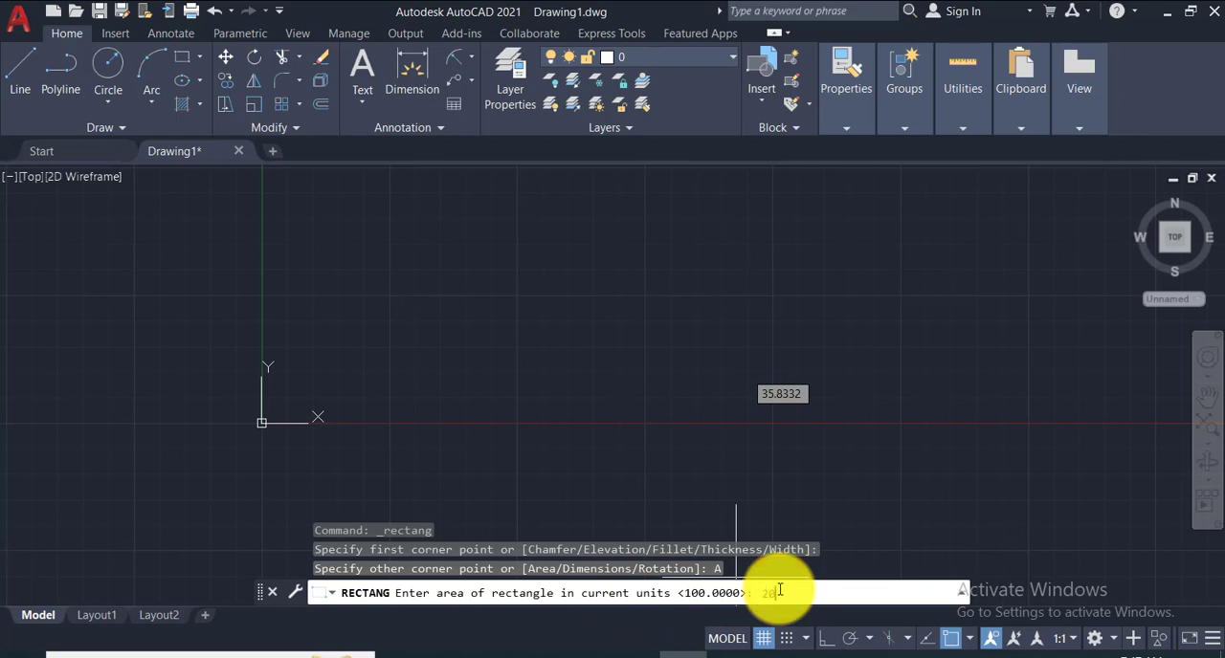
text(200)
key(Return)
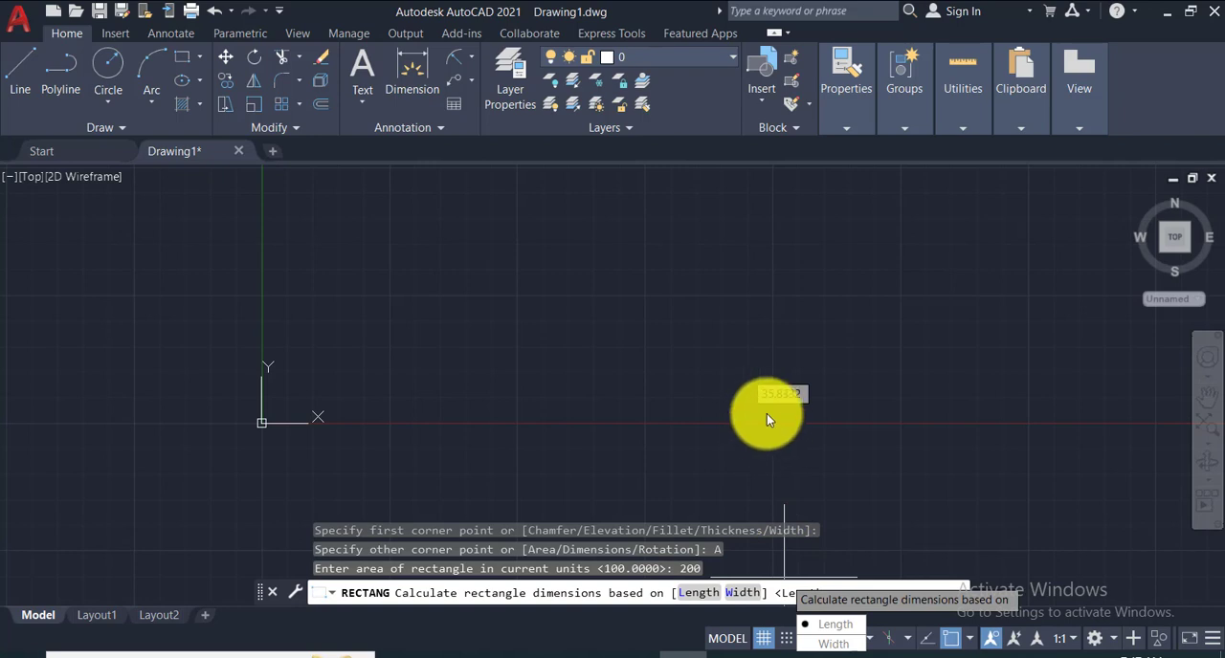
click(702, 595)
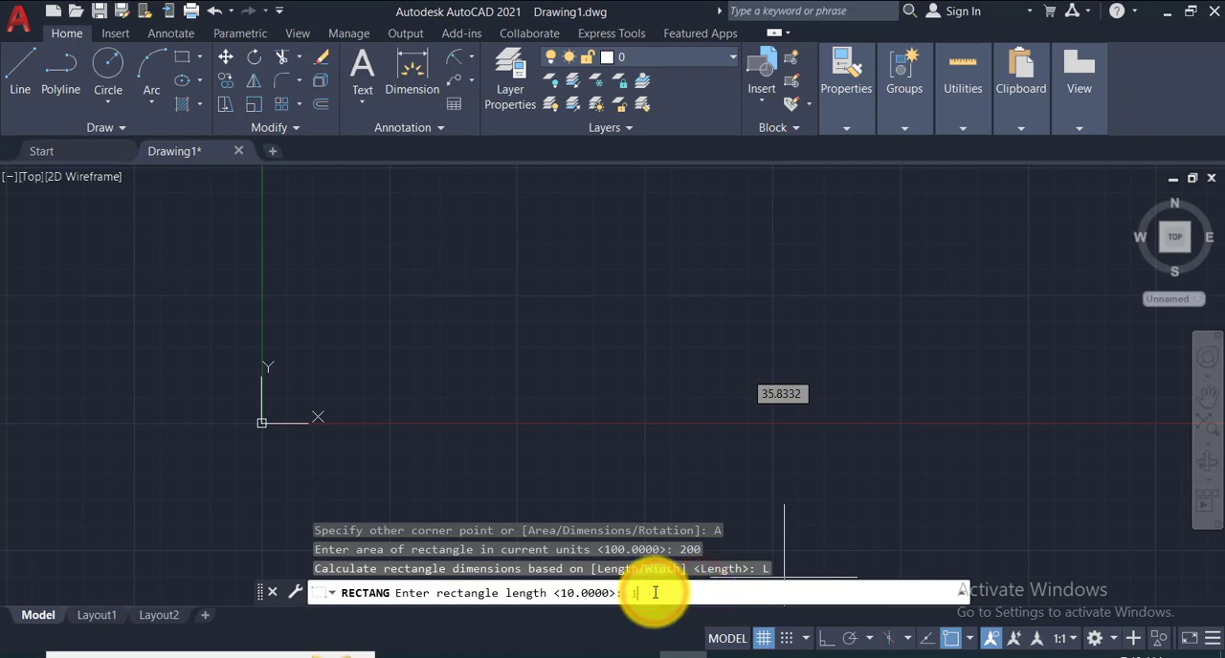
key(Return)
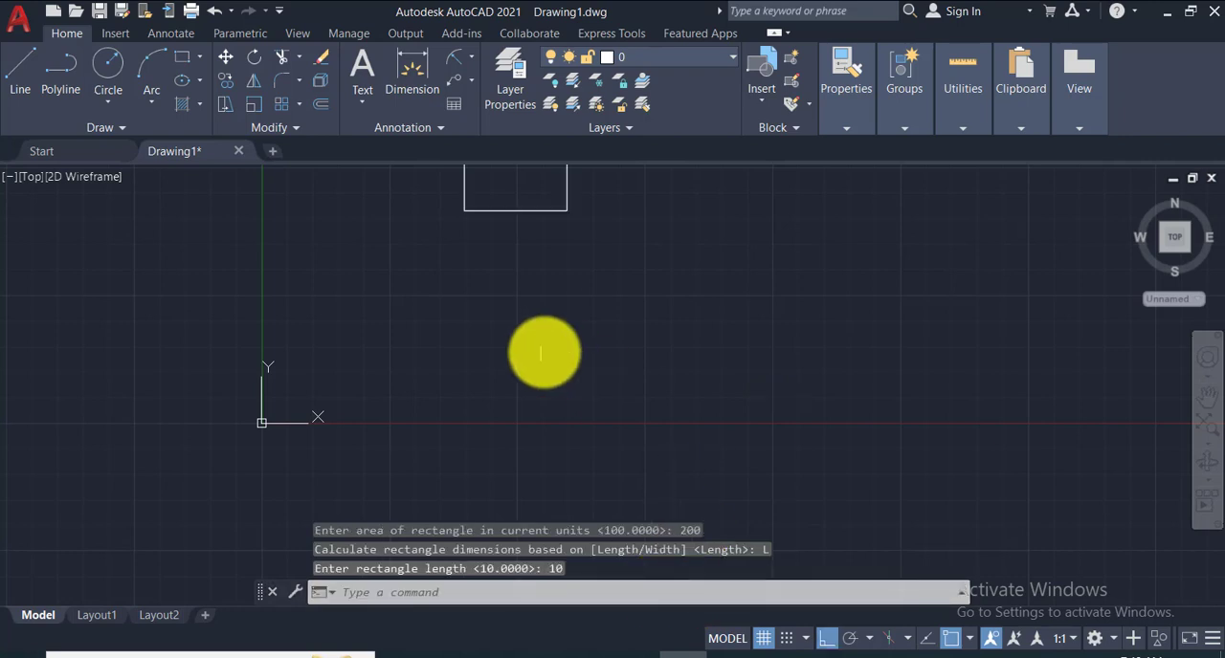
- Add a vertical linear dimension to the rectangle's right side, placed just outside the edge
middle_drag(545, 274, 586, 539)
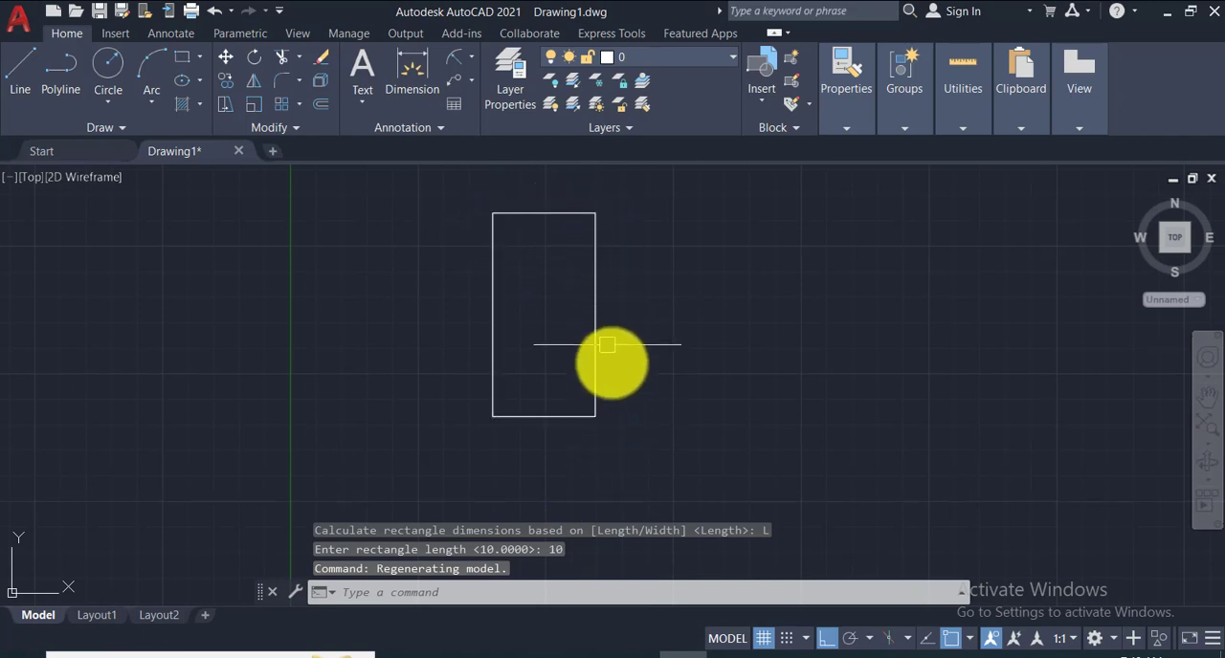
click(472, 60)
click(466, 77)
click(597, 215)
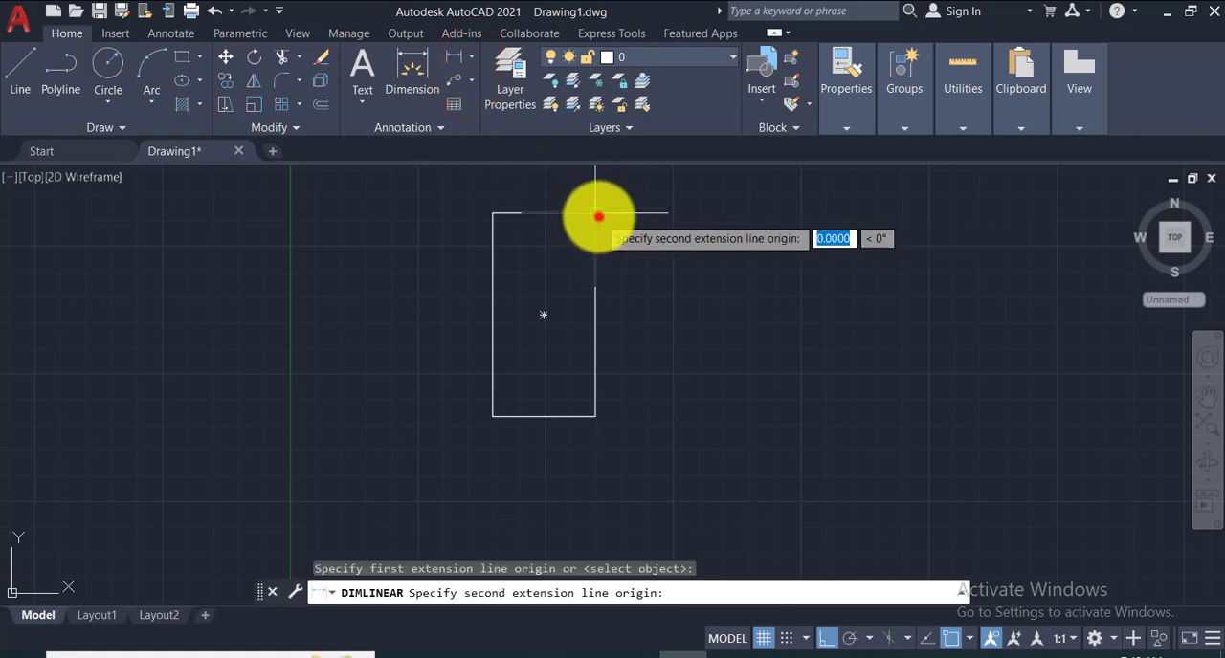
click(599, 418)
click(625, 373)
scroll(636, 313, up, 3)
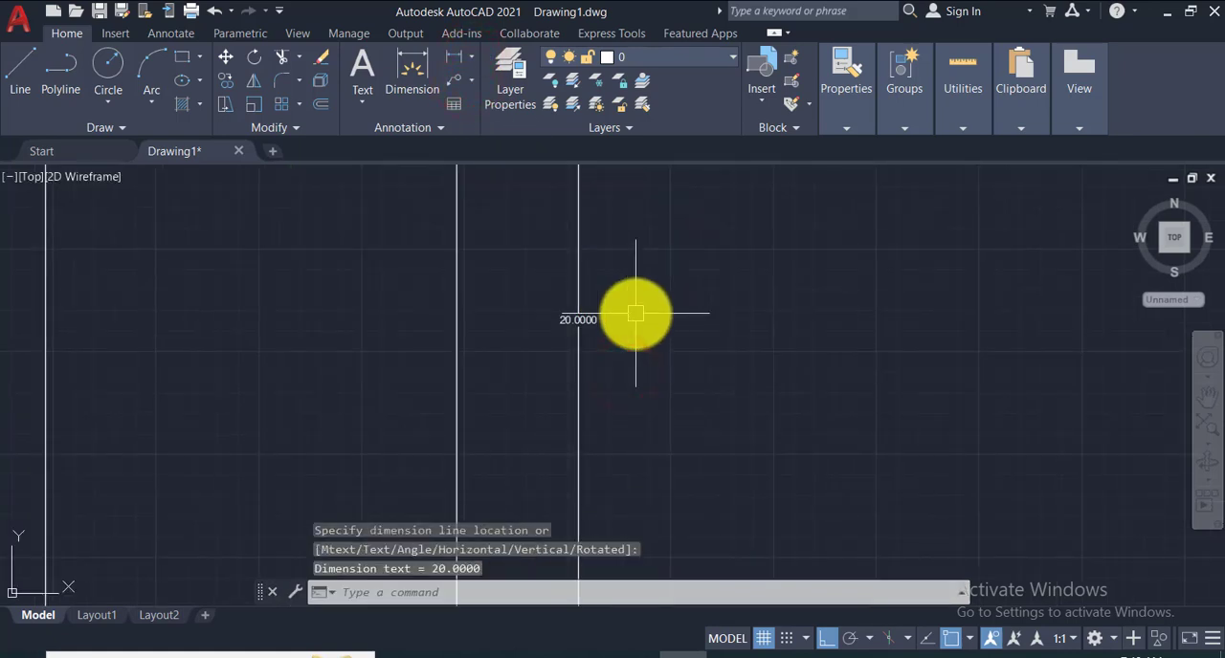
scroll(635, 313, down, 2)
- Add a horizontal linear dimension between the rectangle's two top corners, placed just below the top edge
mouse_move(636, 313)
middle_down()
mouse_move(665, 353)
mouse_move(805, 437)
middle_up()
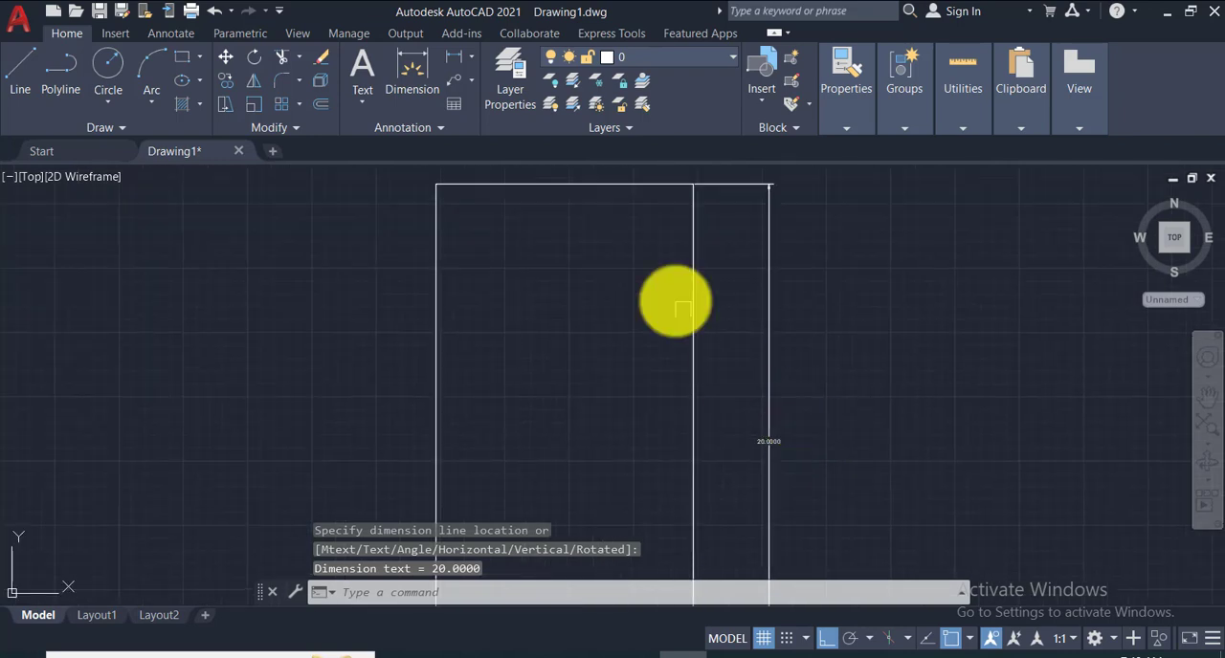
click(455, 57)
click(436, 184)
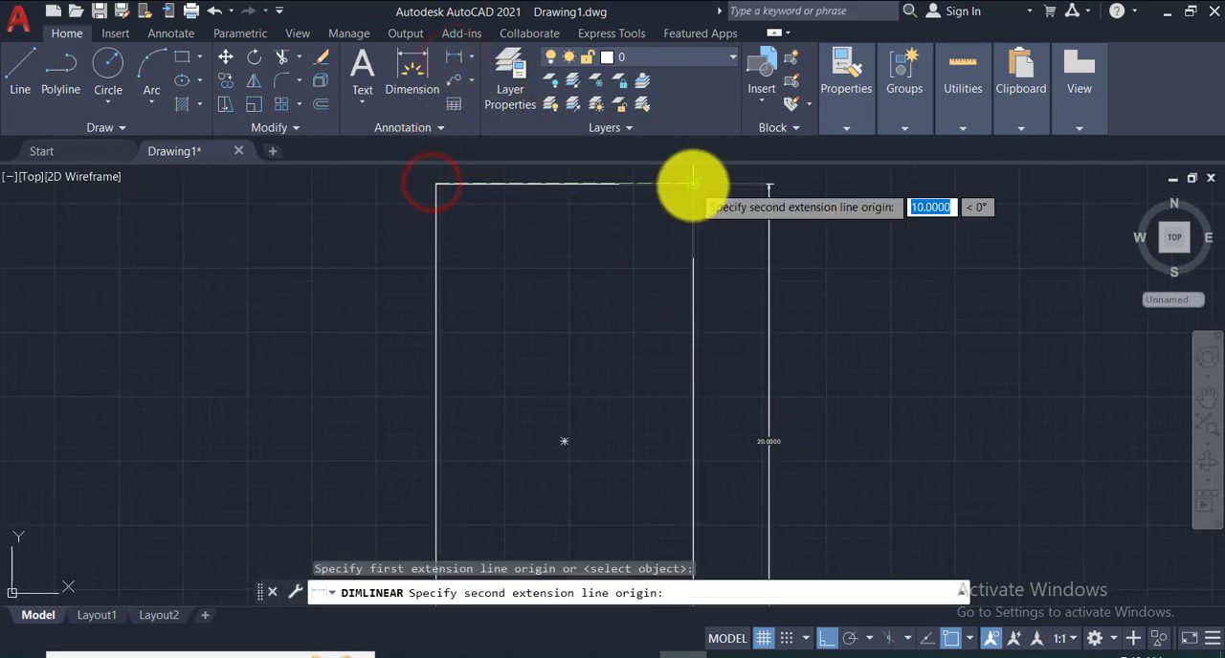
click(693, 183)
click(623, 225)
scroll(567, 230, up, 3)
scroll(567, 230, down, 3)
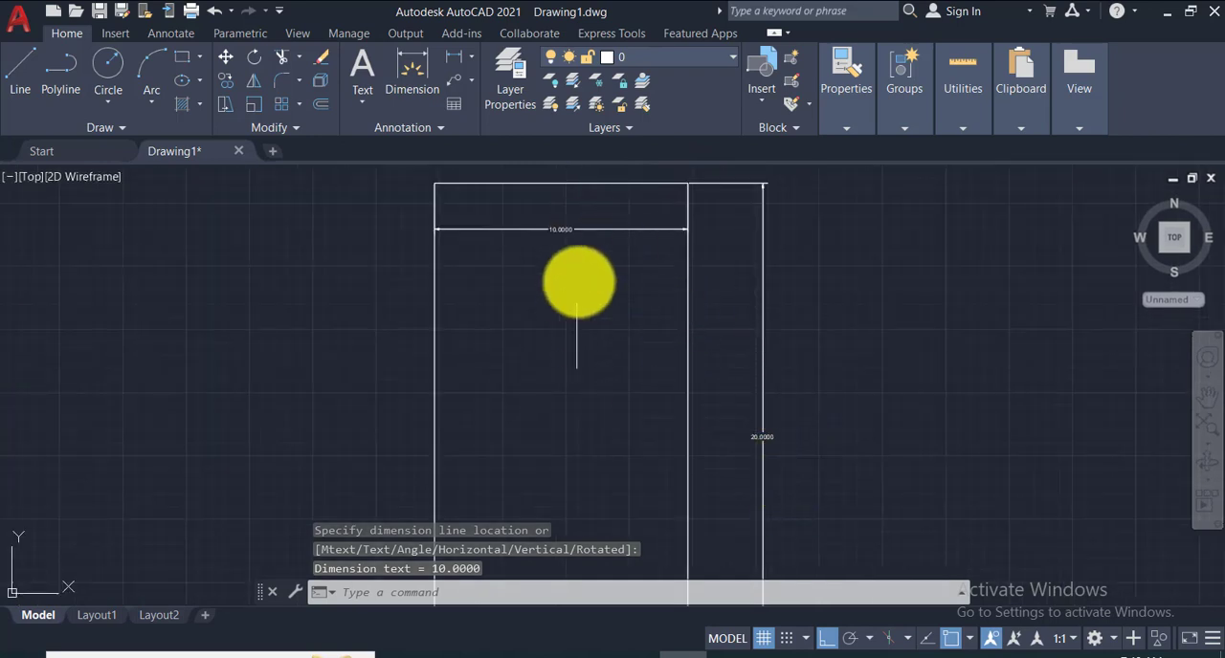
- Erase the rectangle together with its vertical and horizontal dimensions
click(759, 393)
key(Delete)
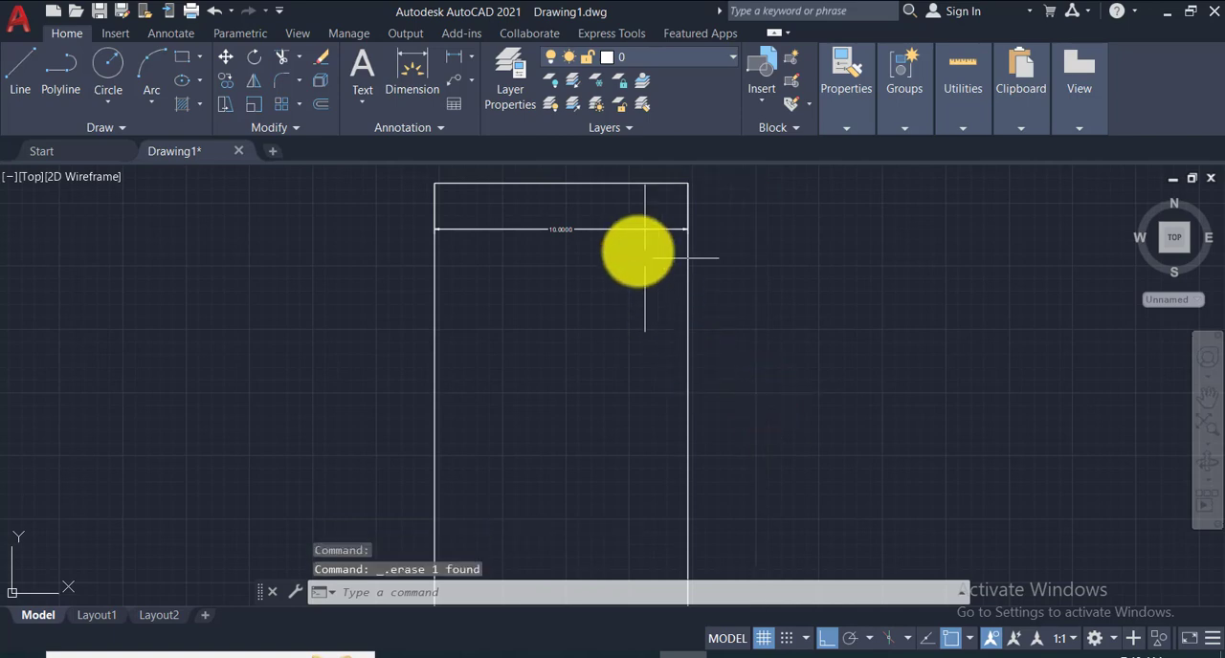
click(623, 181)
key(Delete)
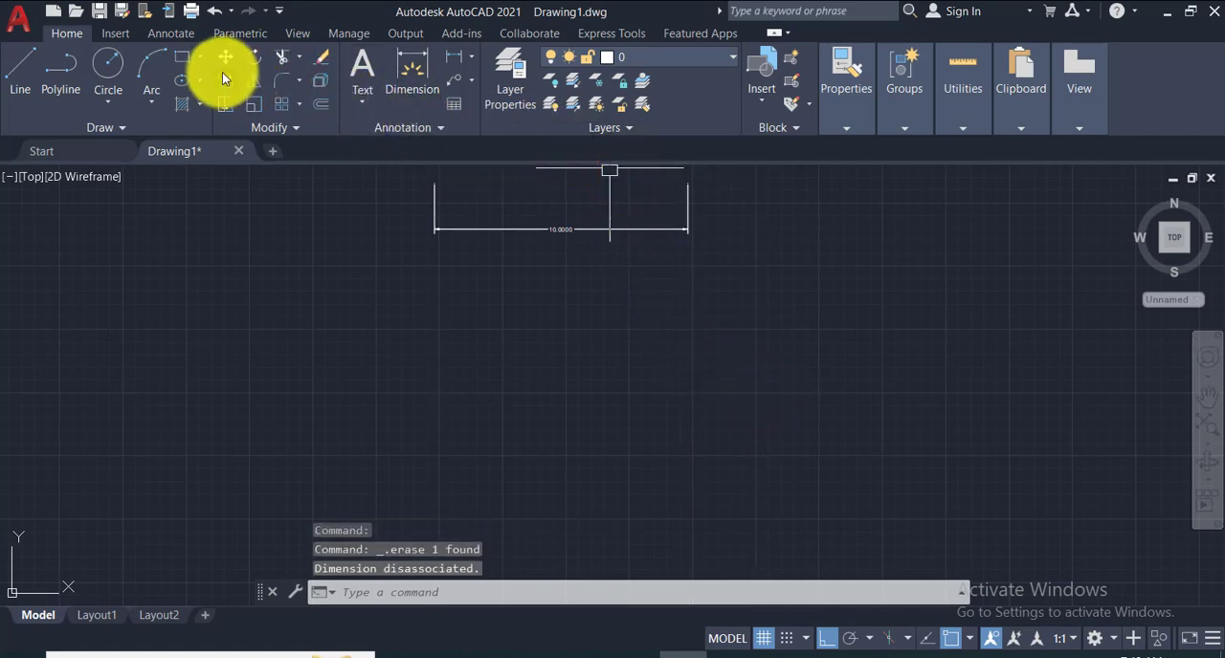
click(177, 59)
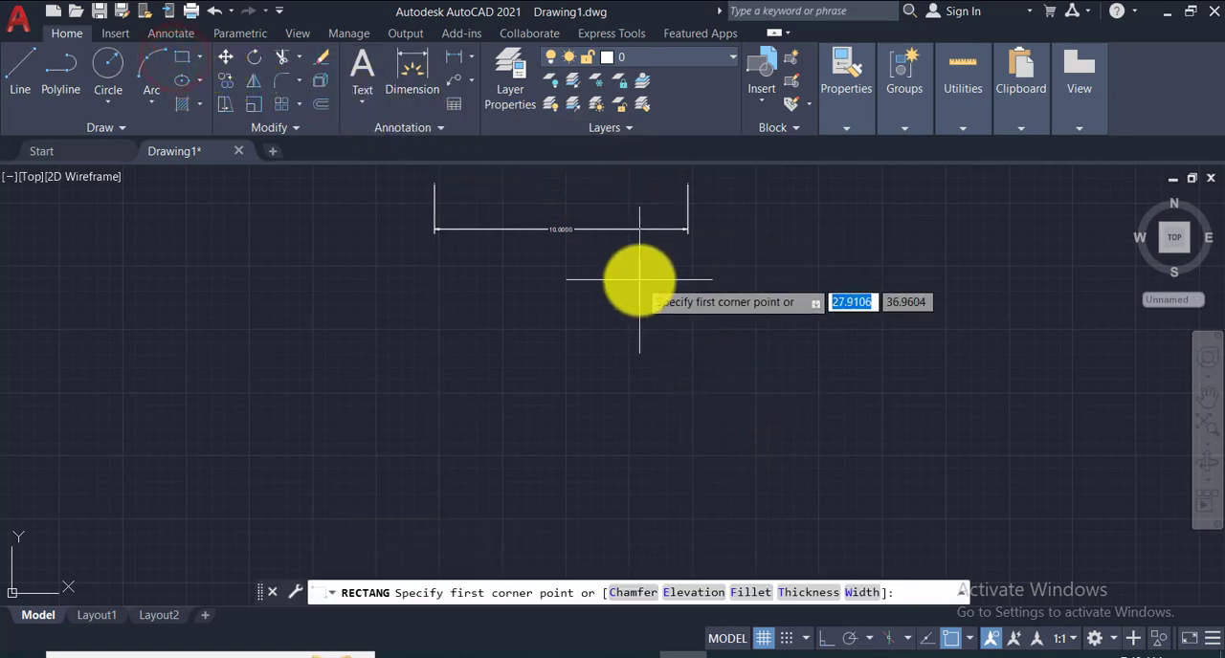
key(Escape)
click(638, 232)
key(Delete)
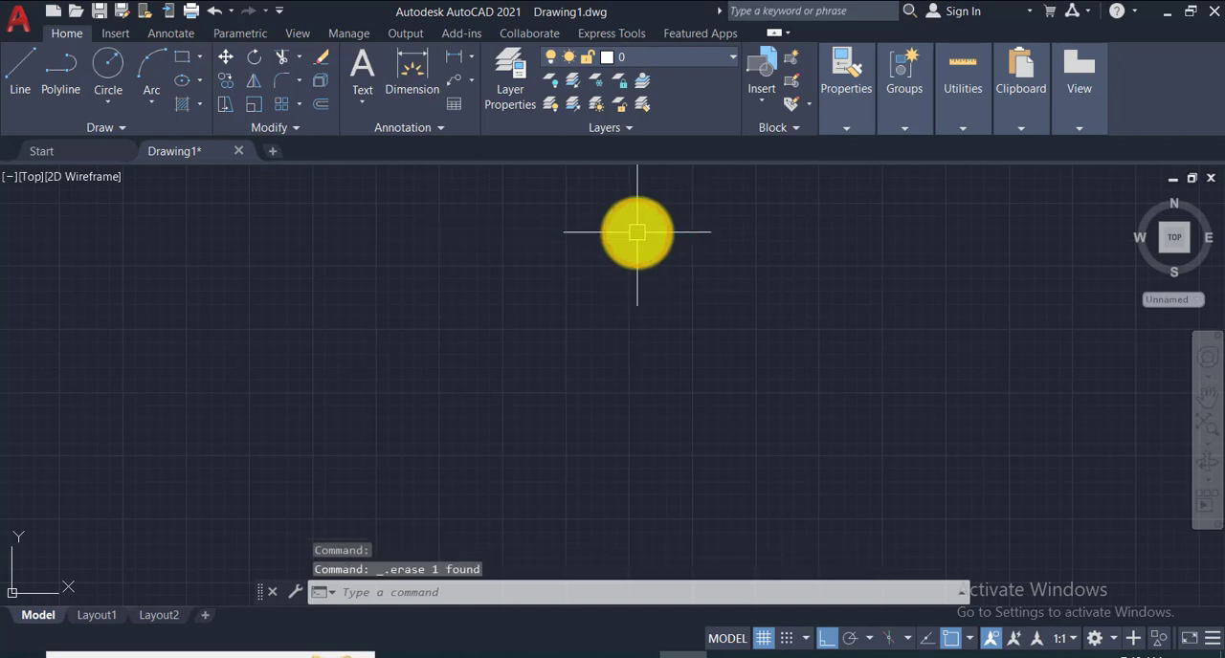
- Draw a rectangle to the right of the Y axis using the Dimensions option, with length 25 and width 100
click(185, 60)
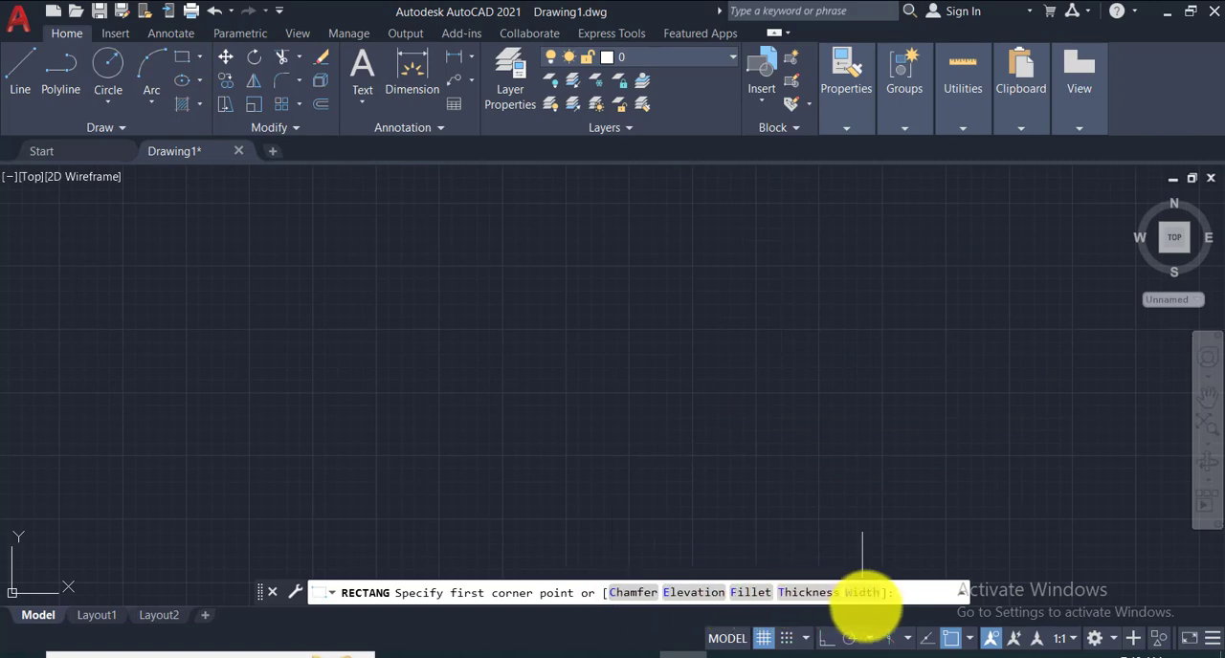
click(478, 205)
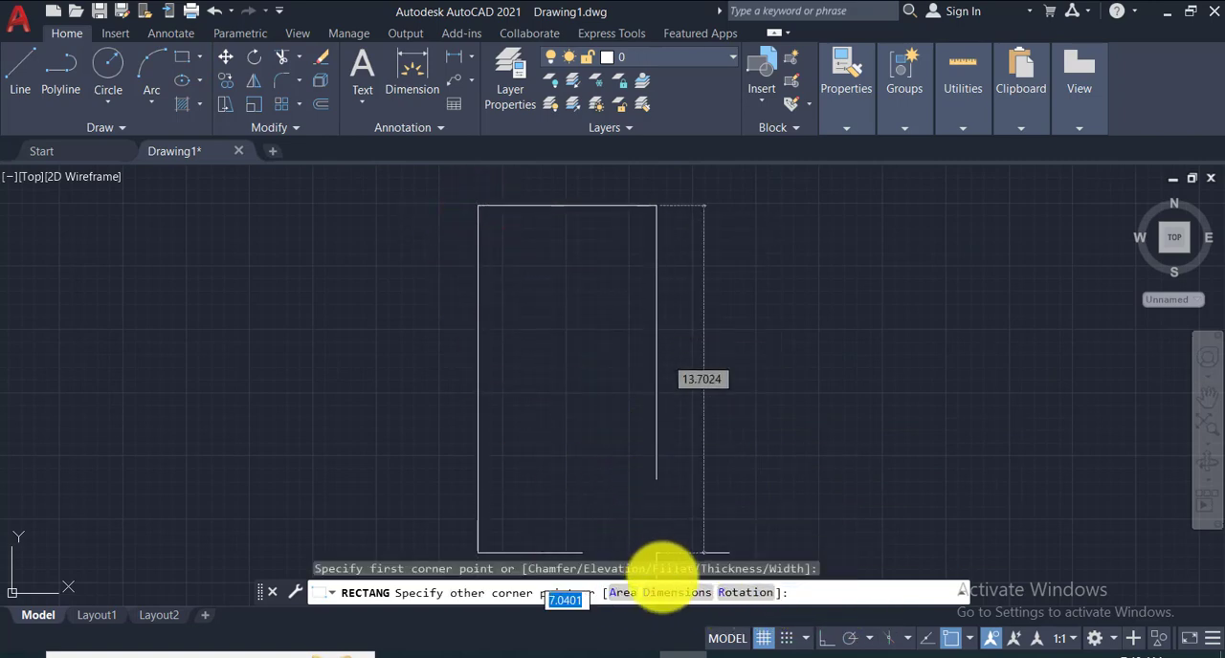
click(660, 593)
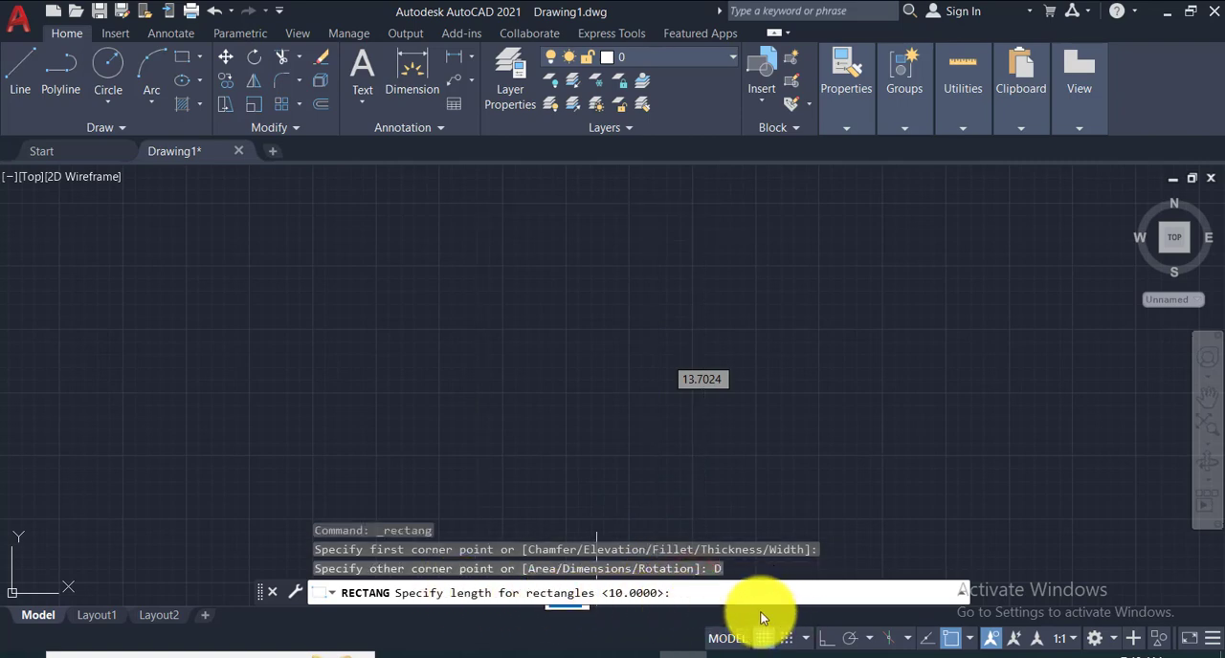
text(25)
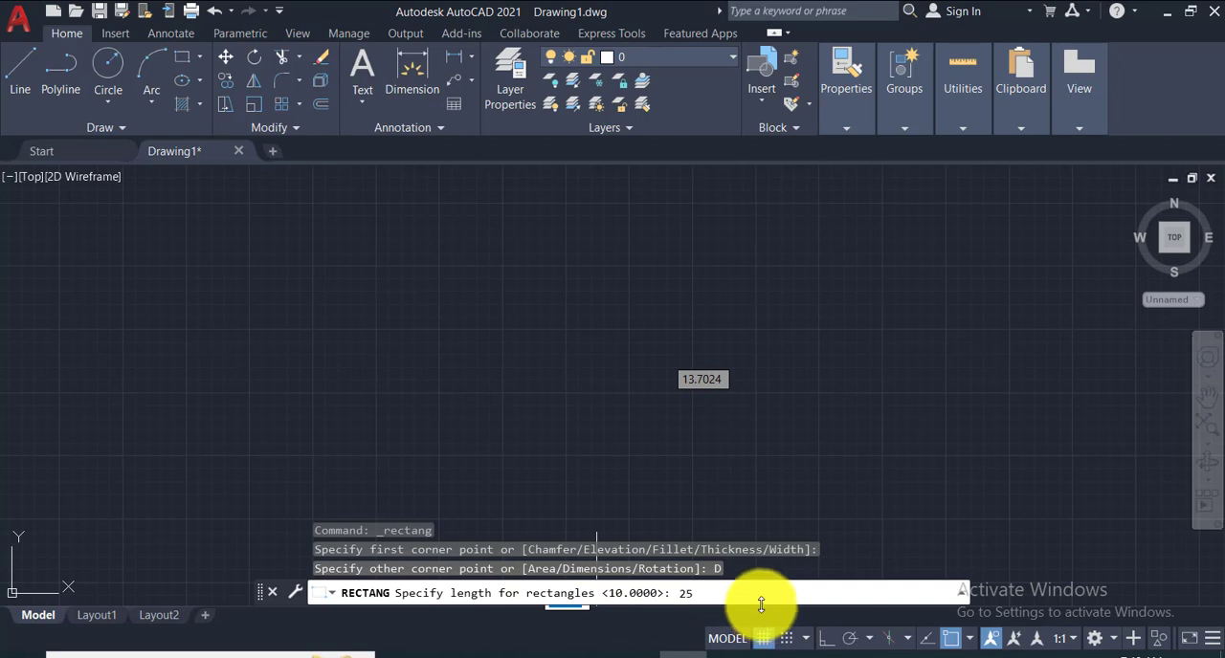
key(Return)
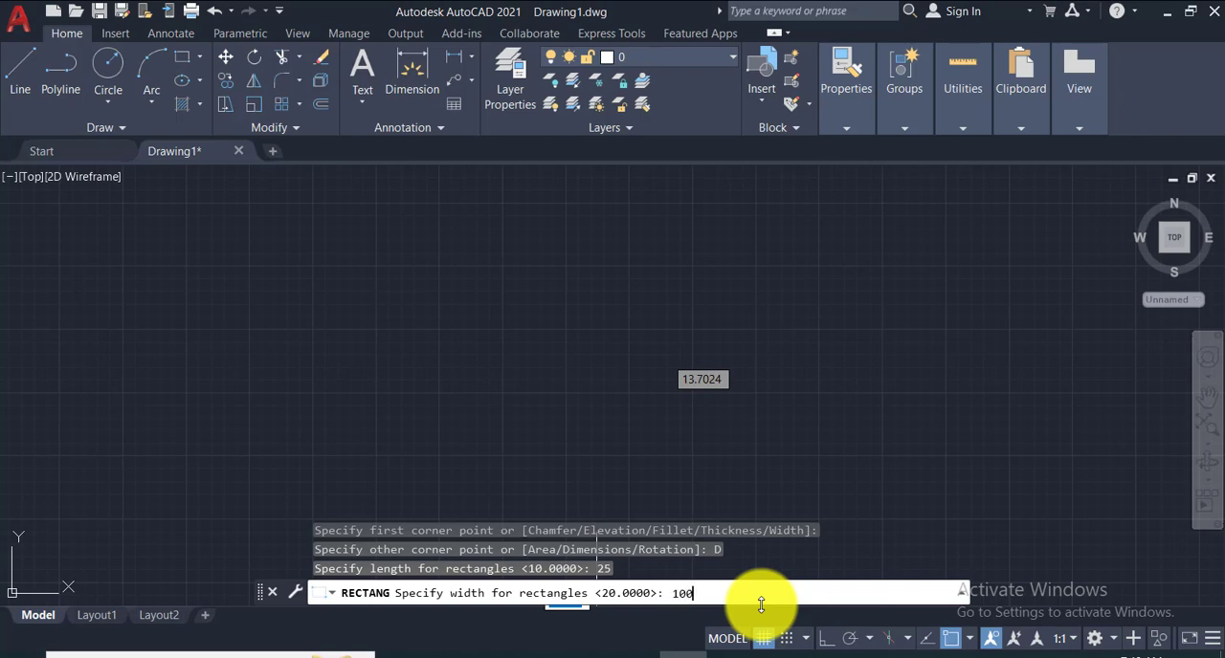
key(Return)
click(799, 311)
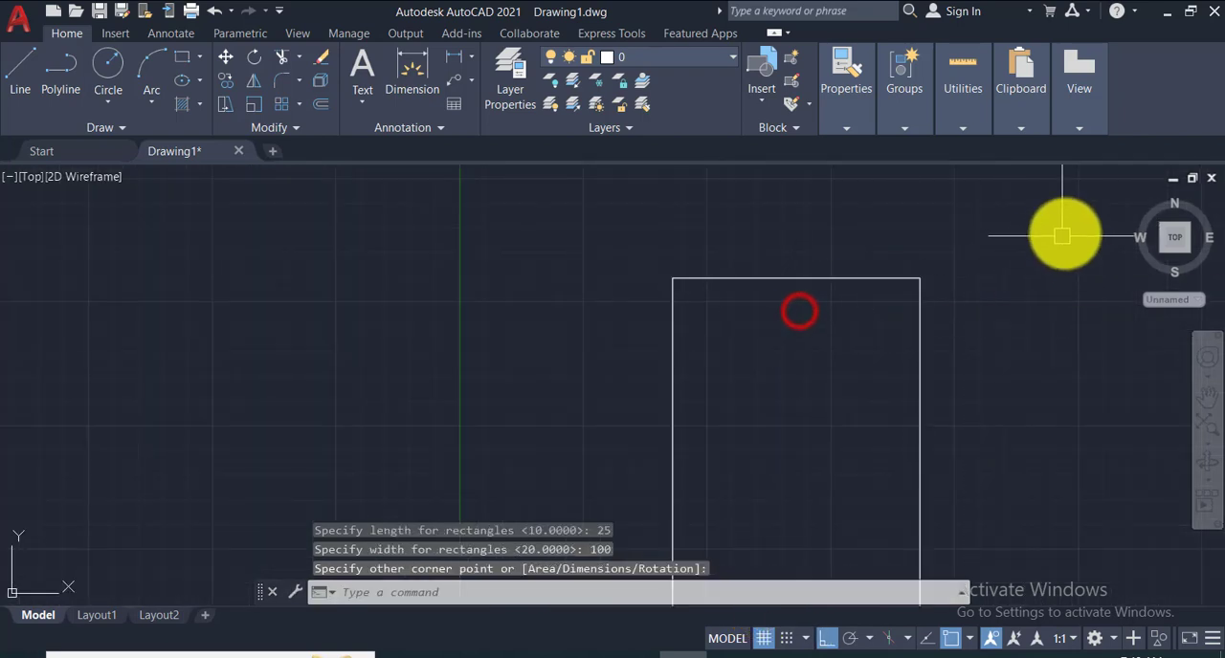
- Add a vertical linear dimension along the rectangle's right side, with the dimension line outside the edge, and inspect its text
click(1174, 241)
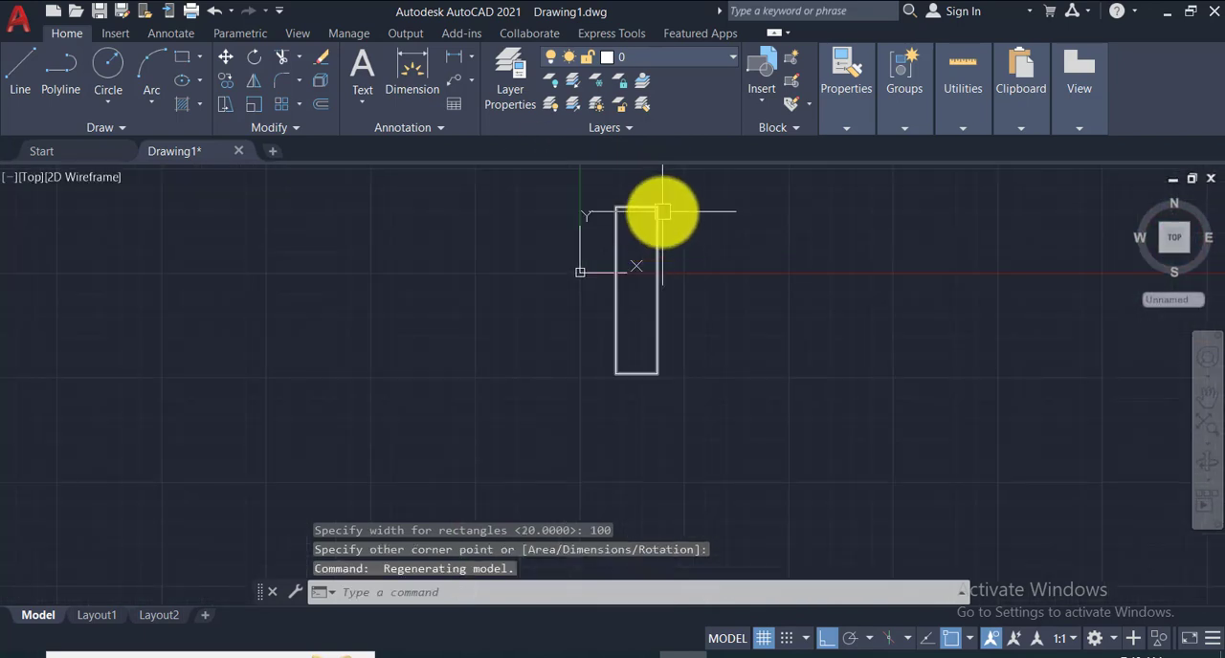
click(451, 60)
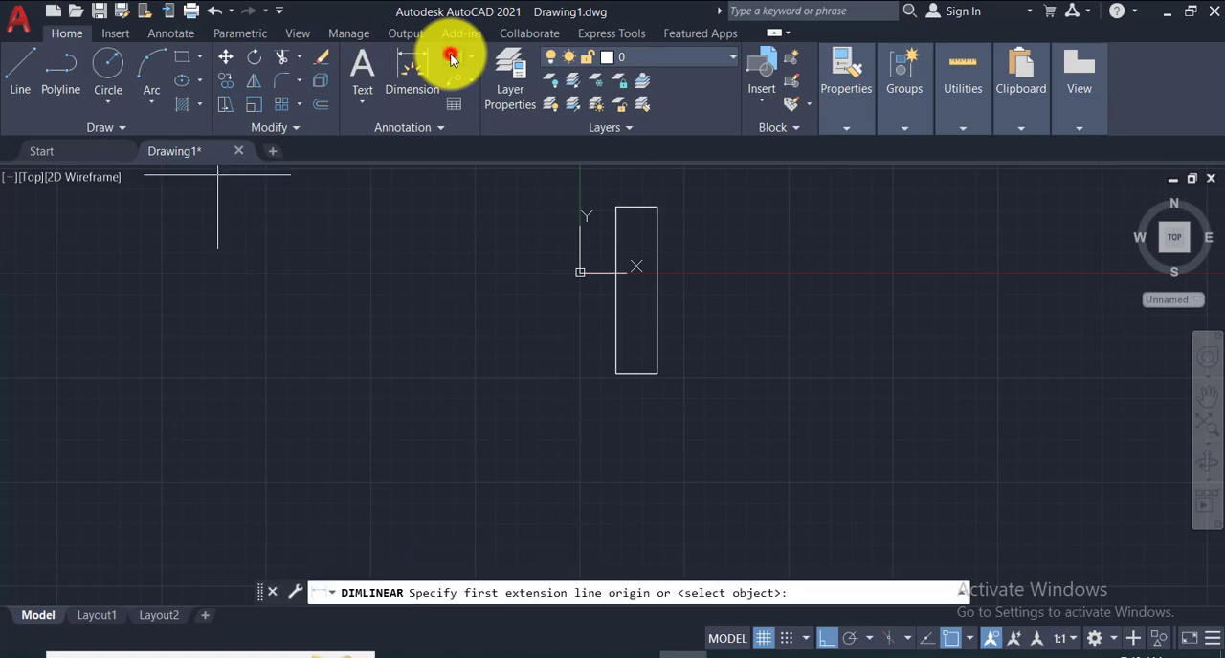
click(657, 206)
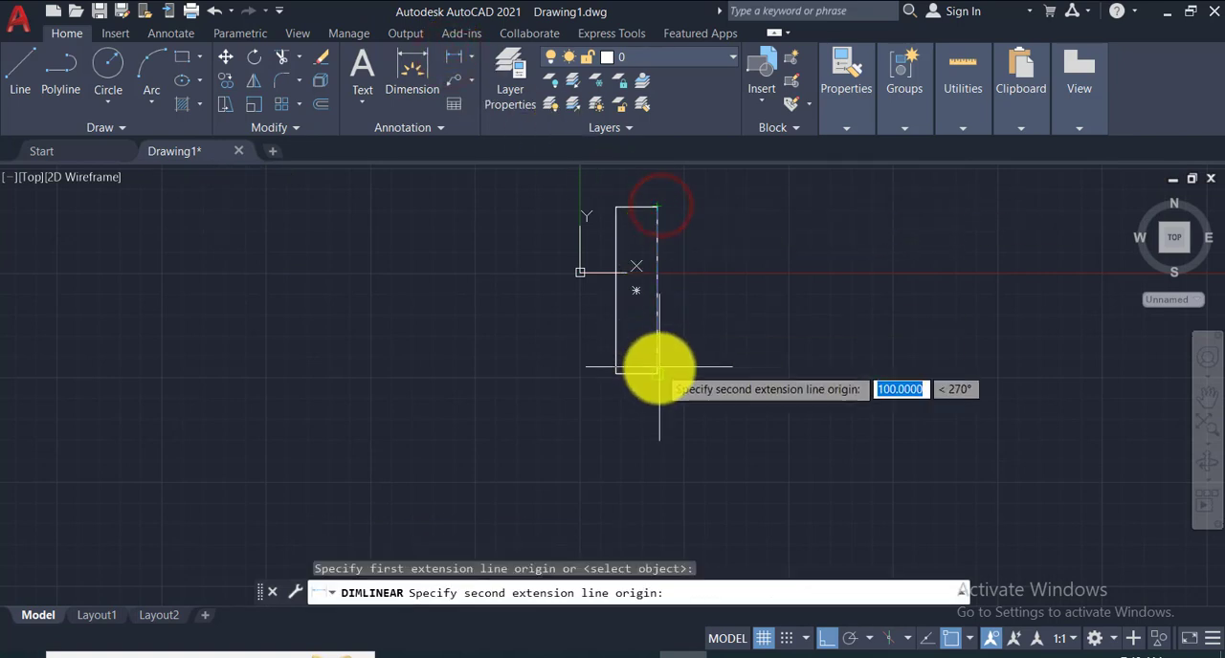
click(659, 371)
click(661, 356)
scroll(679, 288, up, 5)
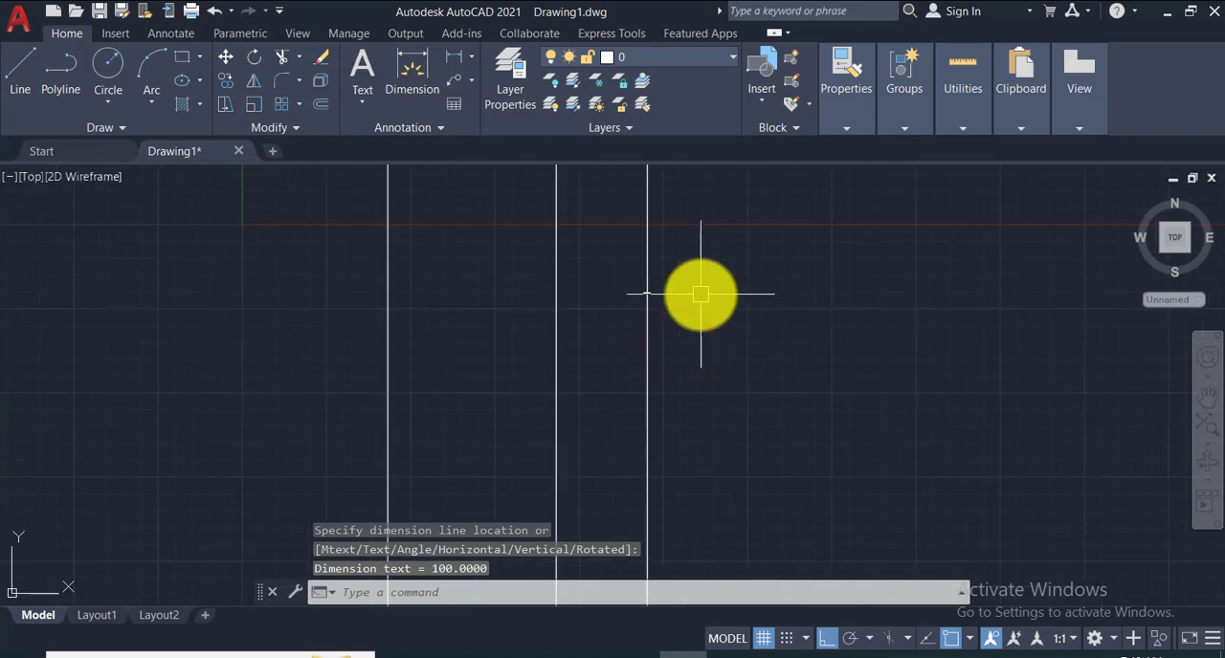
scroll(643, 289, up, 4)
scroll(672, 302, up, 3)
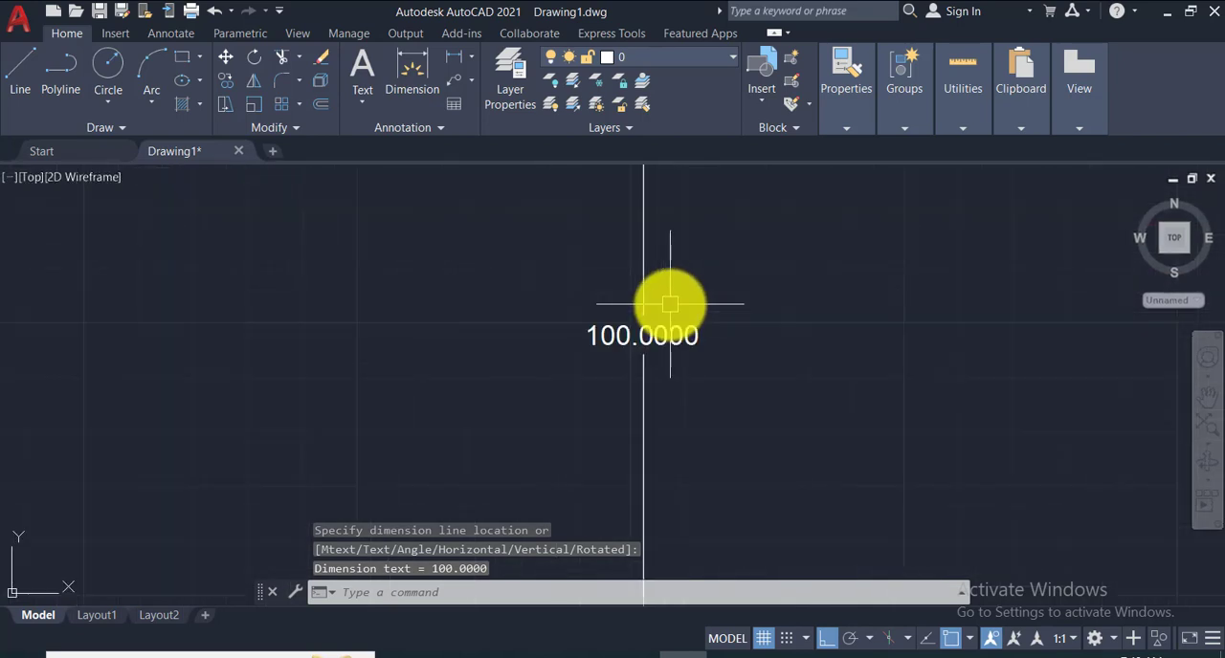
scroll(669, 303, down, 4)
scroll(669, 303, down, 4)
- Add a horizontal linear dimension between the rectangle's two top corners, placed just above the top edge
middle_drag(670, 272, 886, 522)
scroll(809, 381, down, 4)
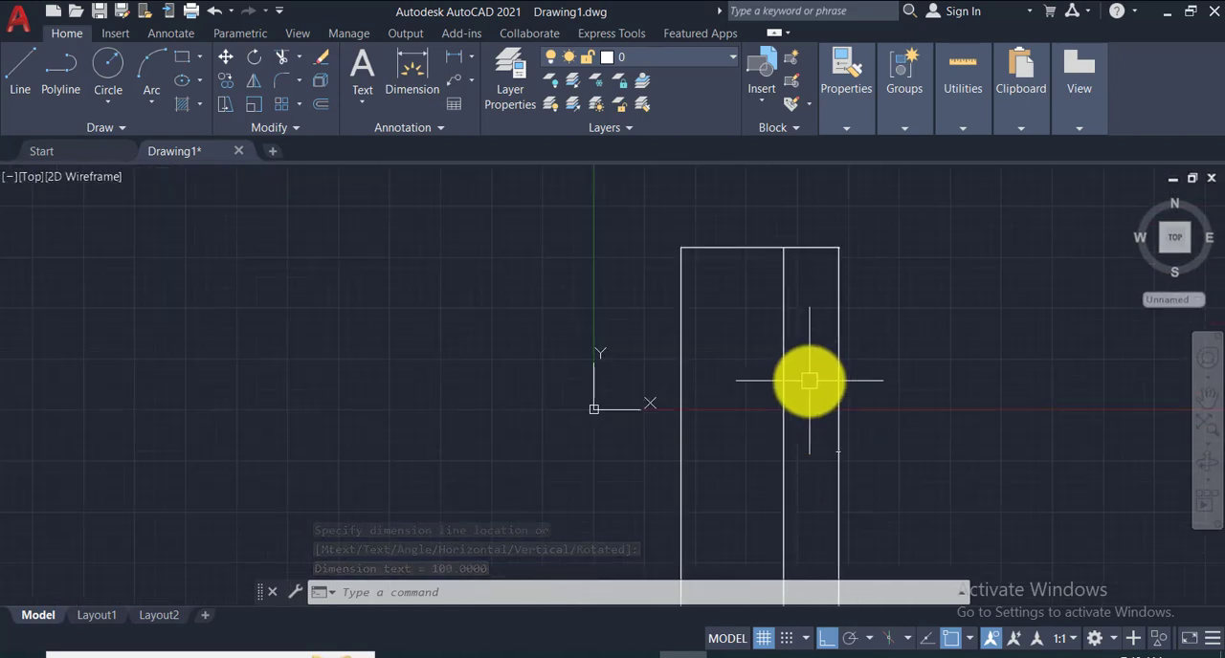
middle_drag(810, 381, 804, 454)
click(457, 62)
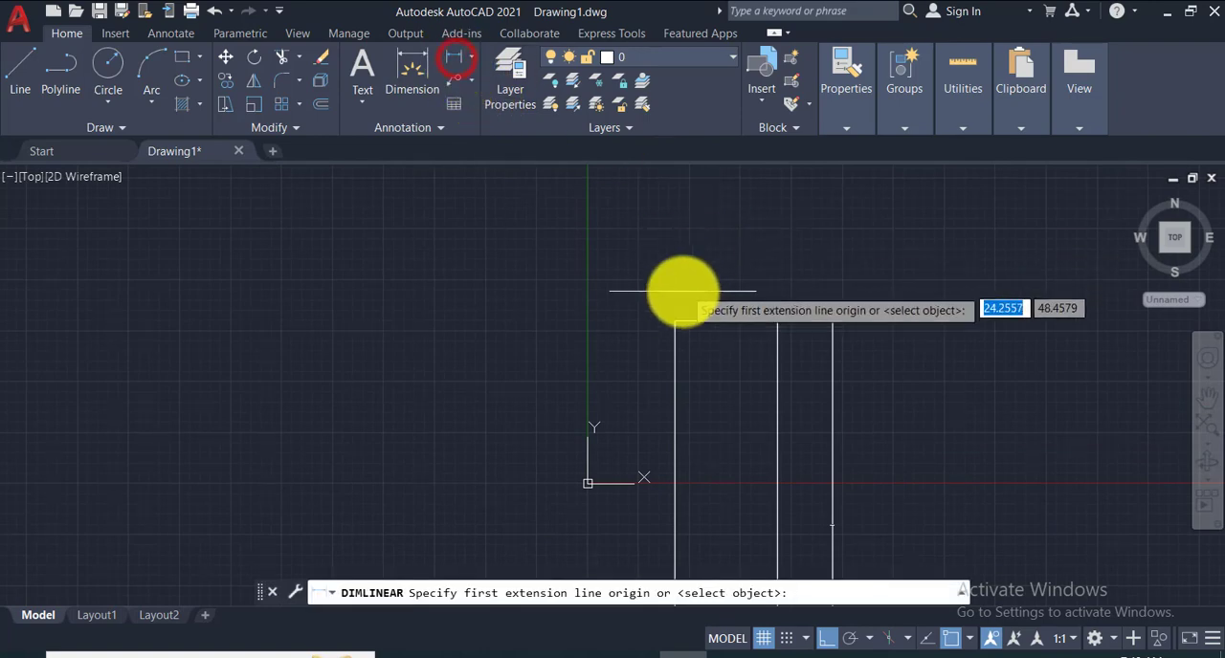
click(674, 321)
click(777, 322)
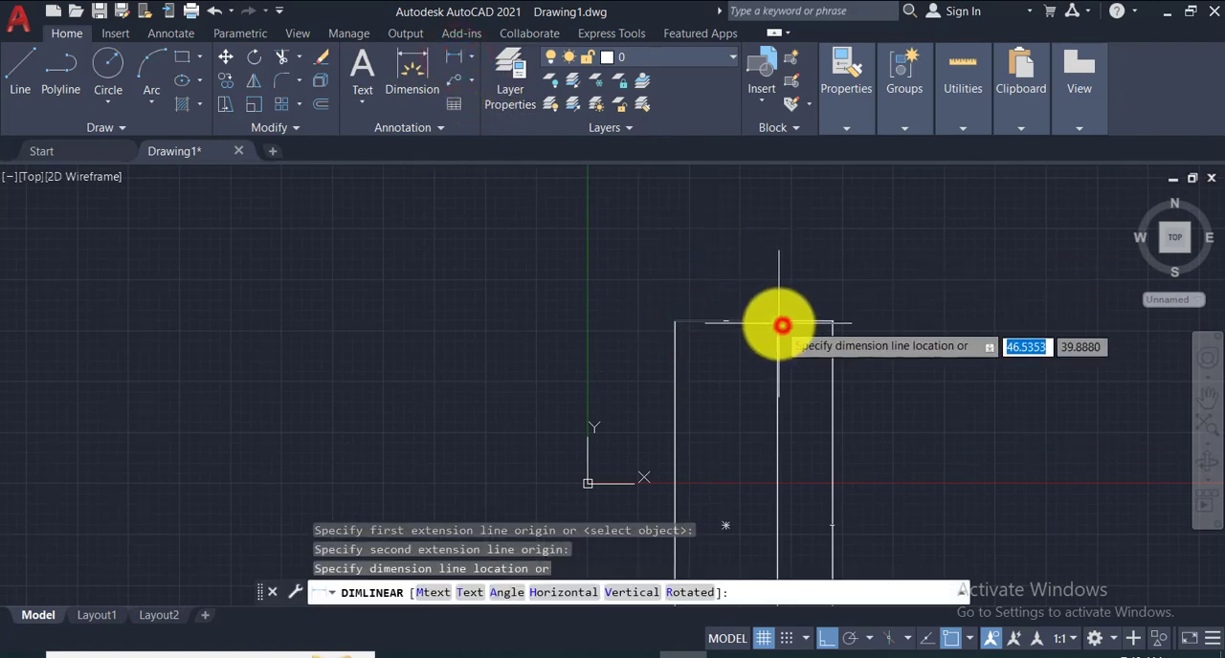
click(780, 298)
scroll(736, 300, up, 2)
scroll(736, 300, up, 4)
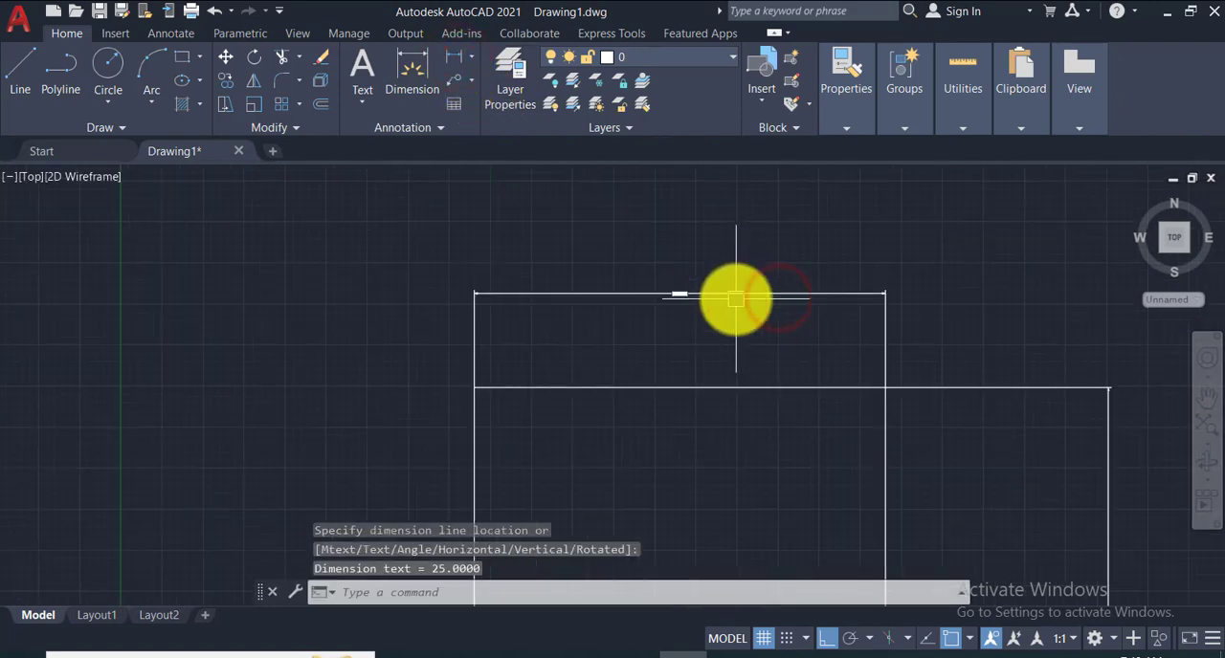
scroll(736, 299, down, 5)
scroll(736, 299, down, 3)
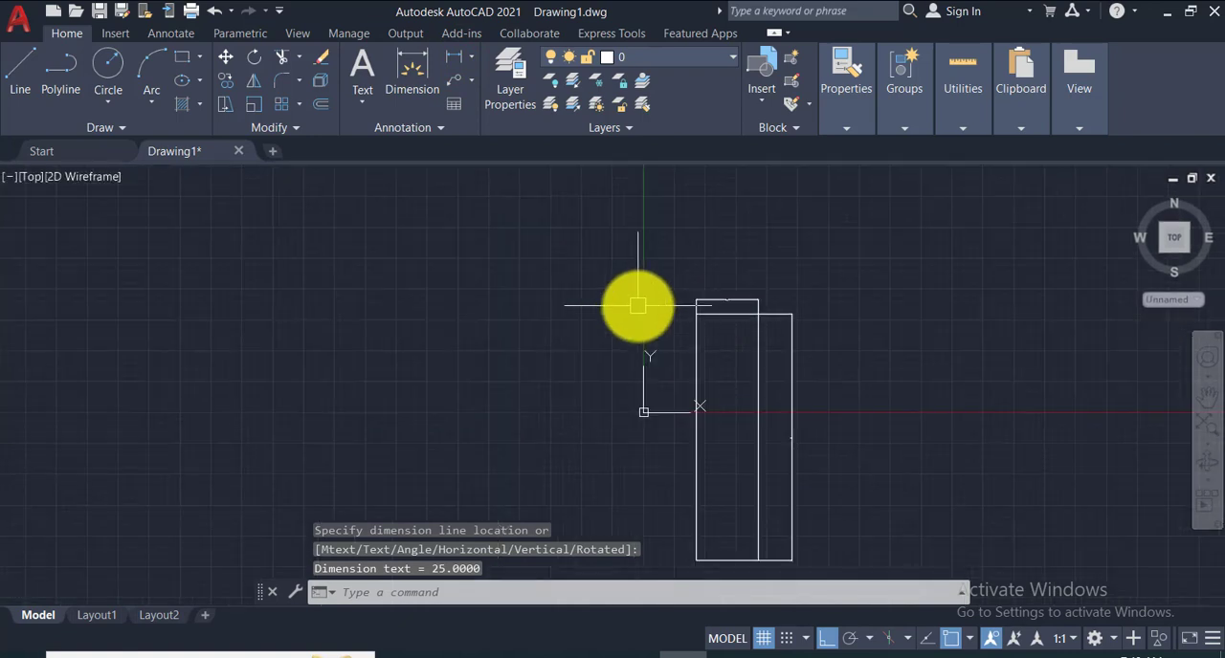
- Erase the 25 by 100 rectangle together with its two linear dimensions
click(613, 273)
click(913, 562)
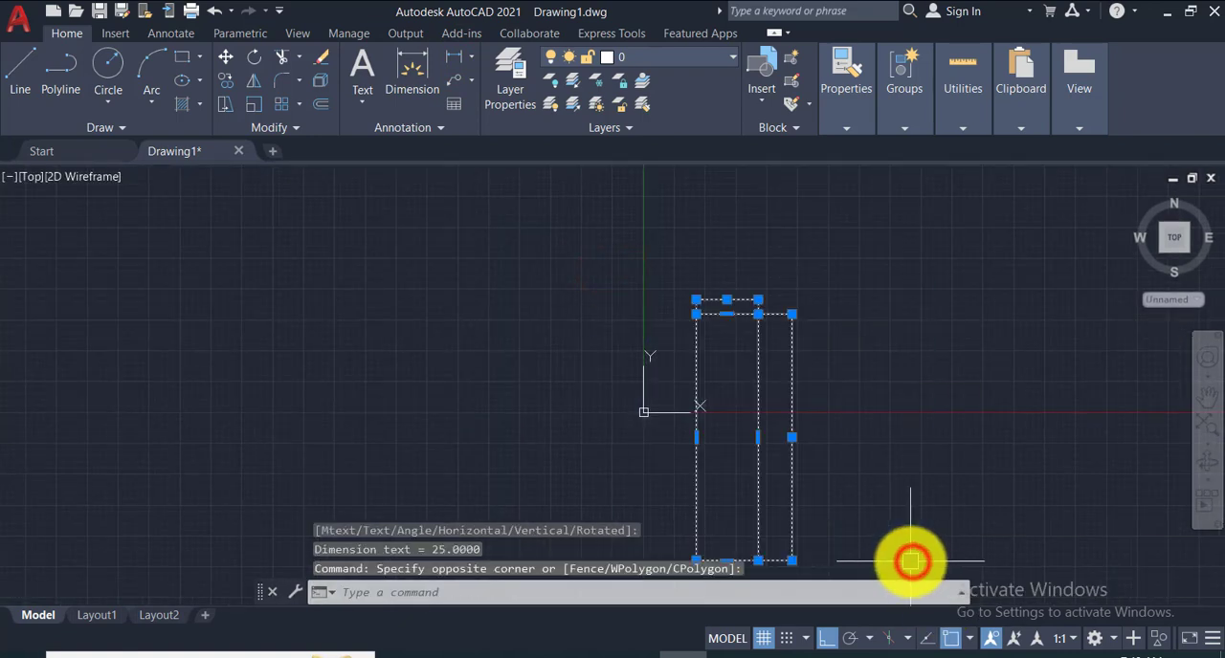
key(Delete)
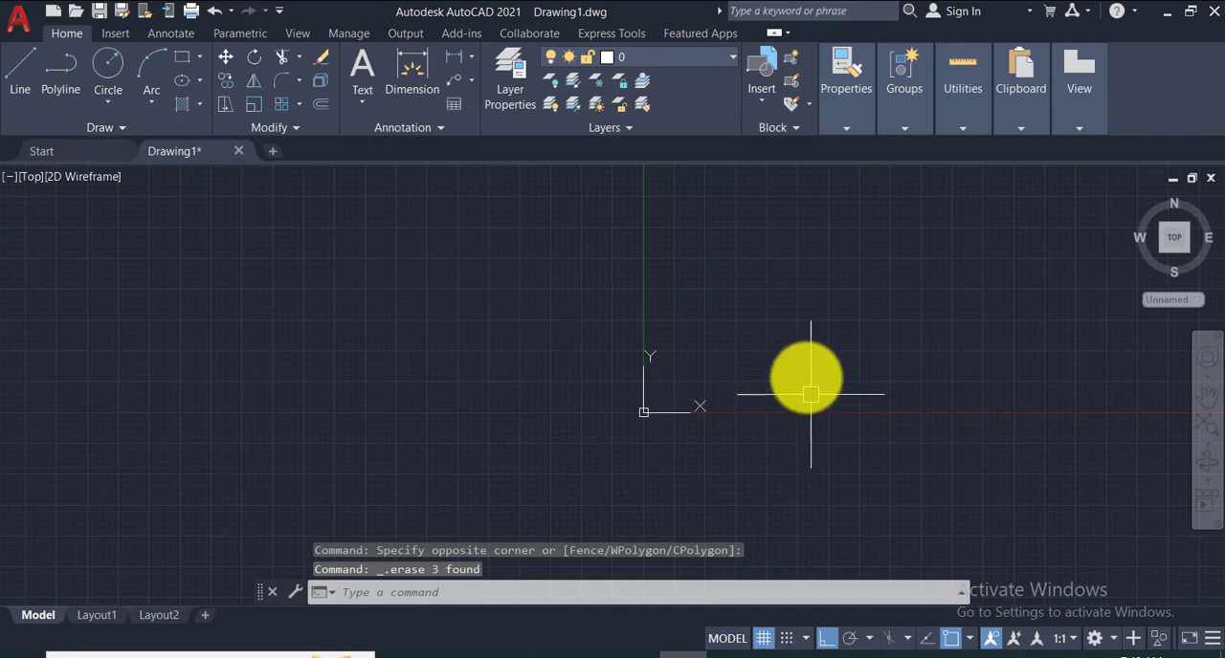
- Draw a rectangle of about 116 by 146 to the right of the Y axis using the Rotation option with an angle of 45
mouse_move(813, 380)
middle_down()
mouse_move(240, 445)
mouse_move(189, 507)
middle_up()
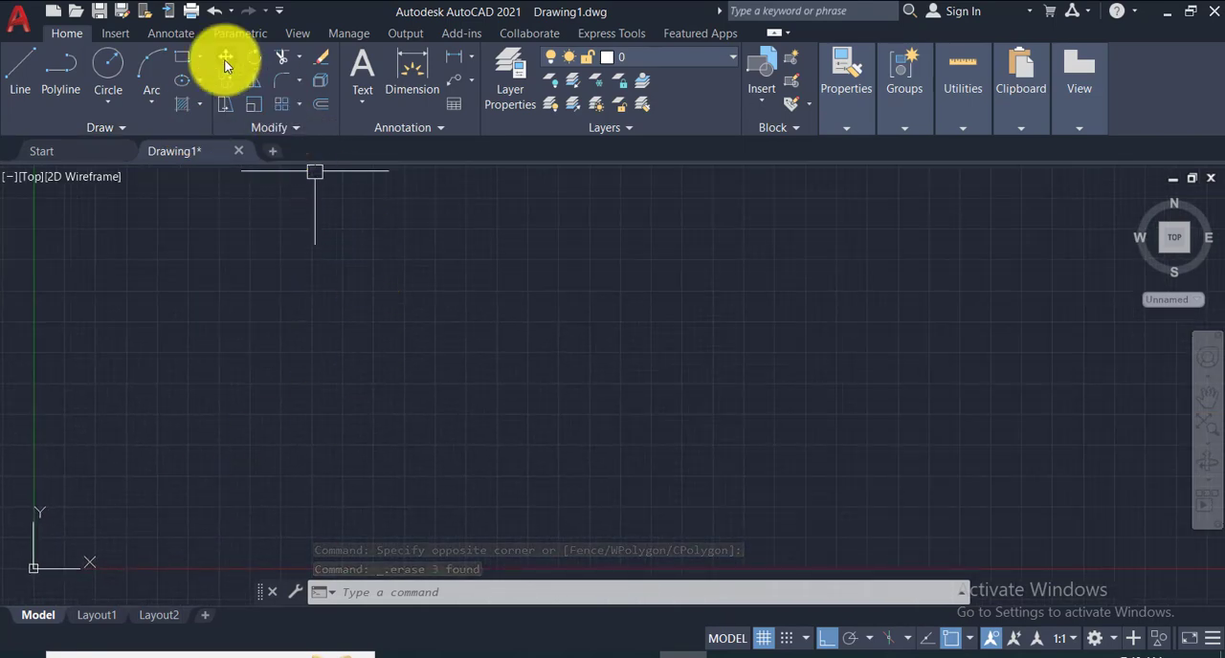
click(179, 58)
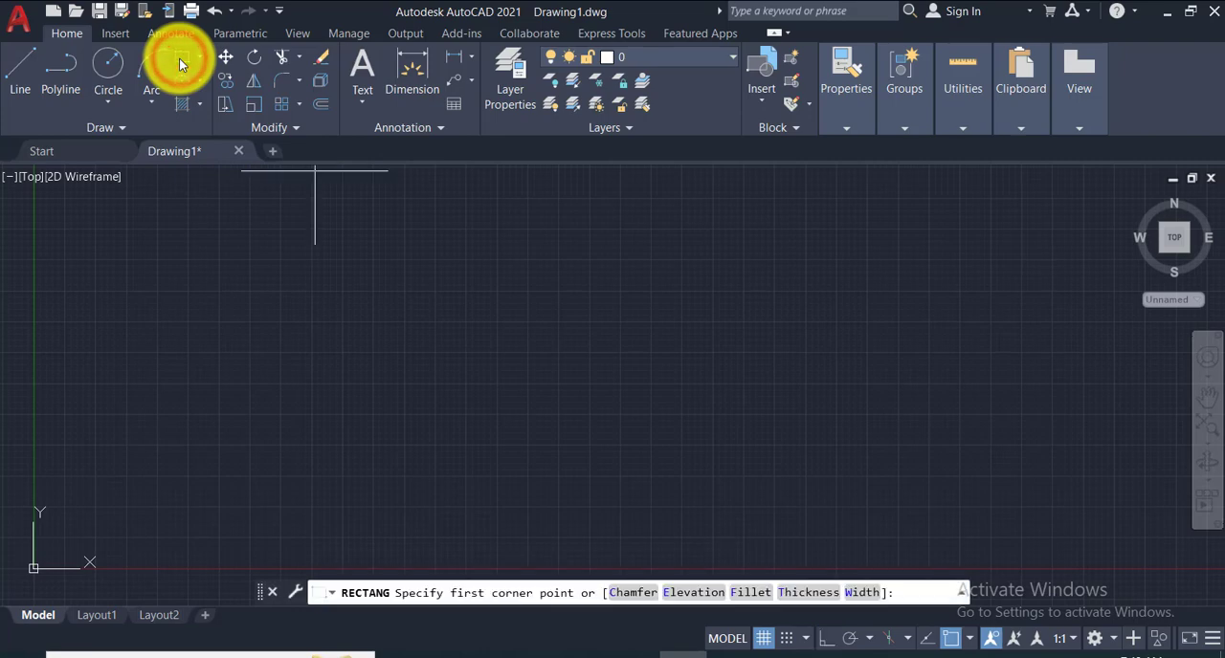
click(531, 228)
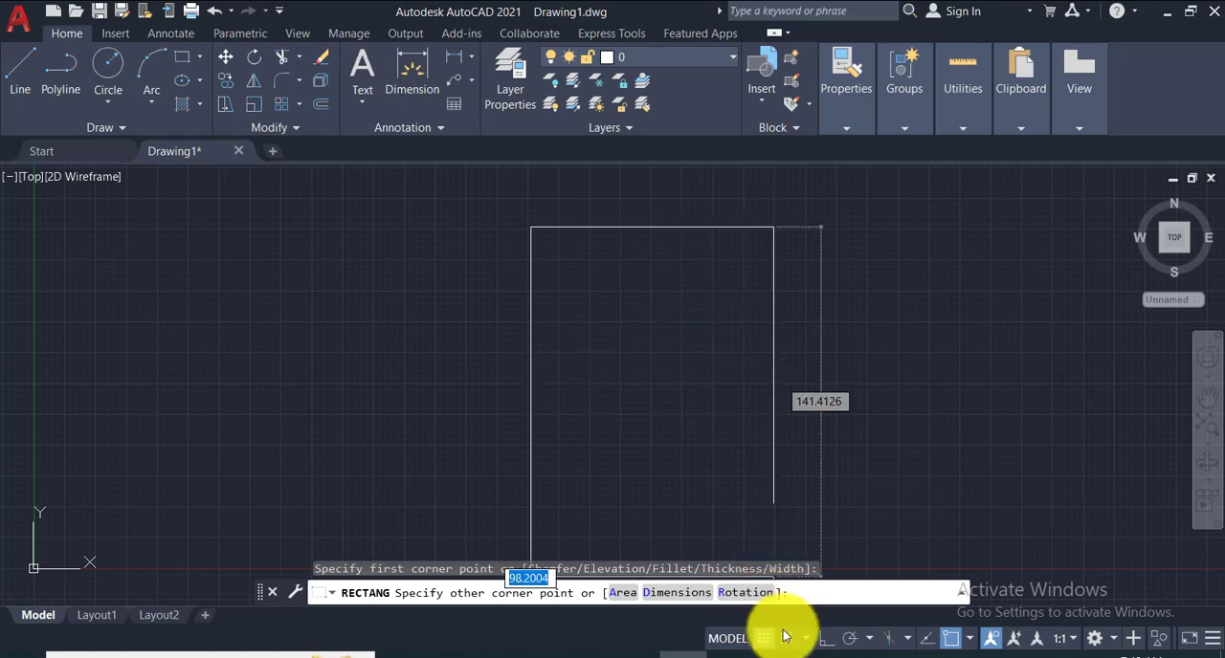
click(755, 595)
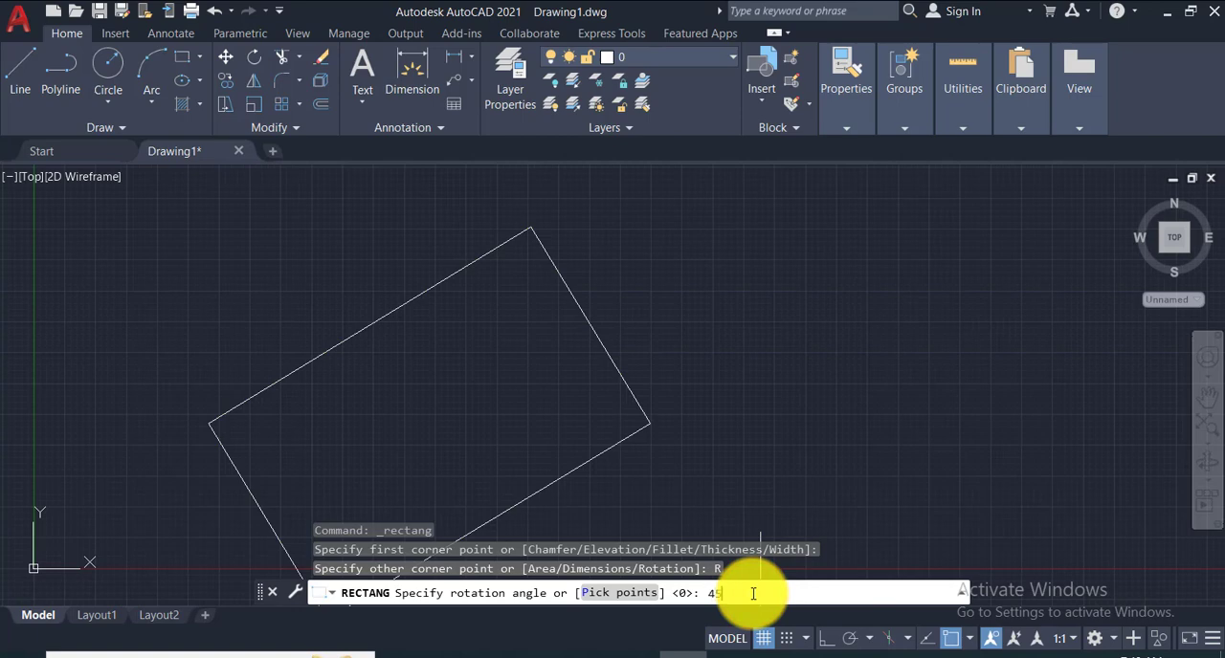
text(45)
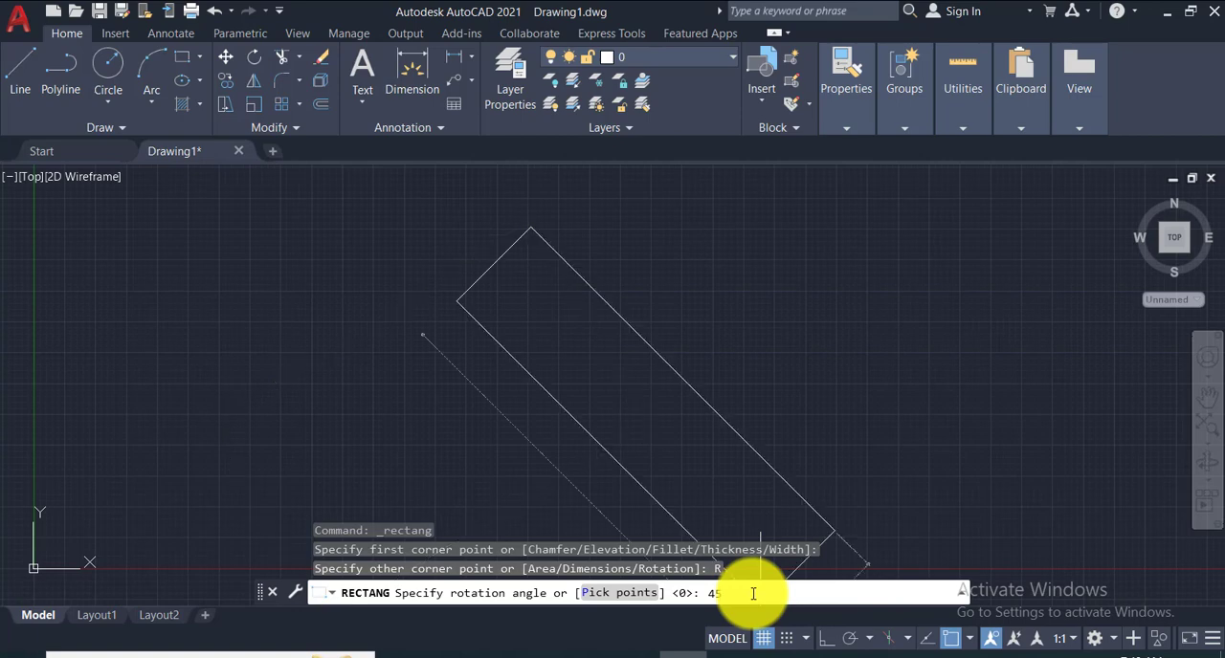
key(Return)
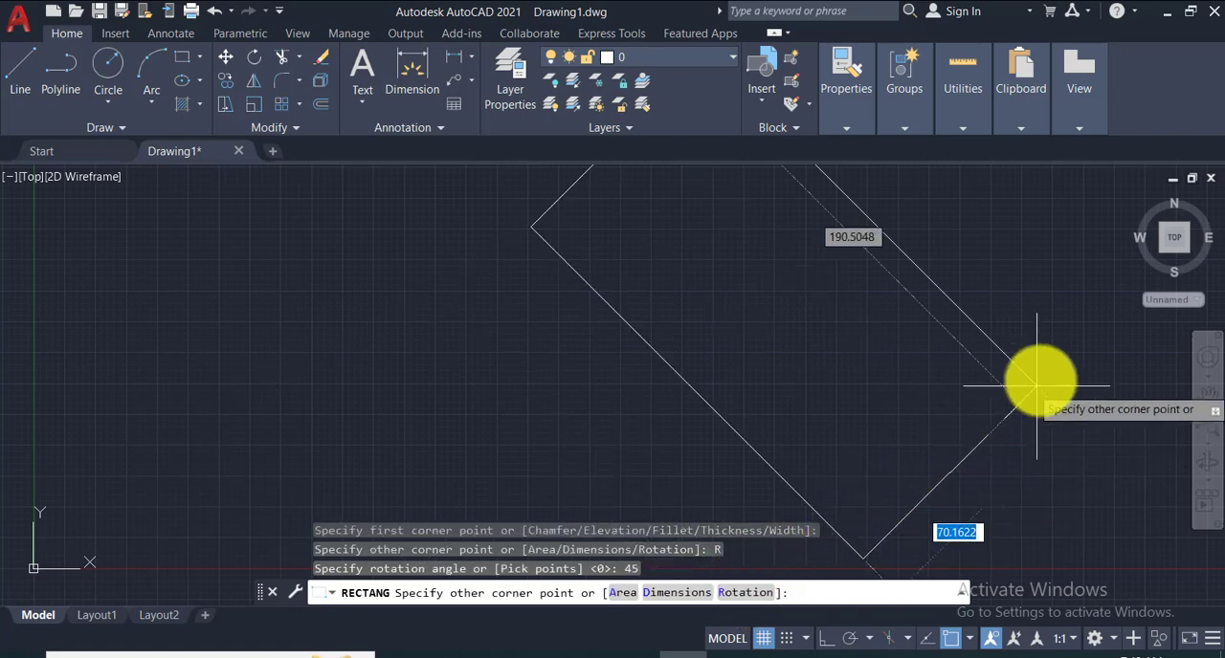
click(987, 281)
middle_drag(952, 298, 785, 356)
middle_click(719, 380)
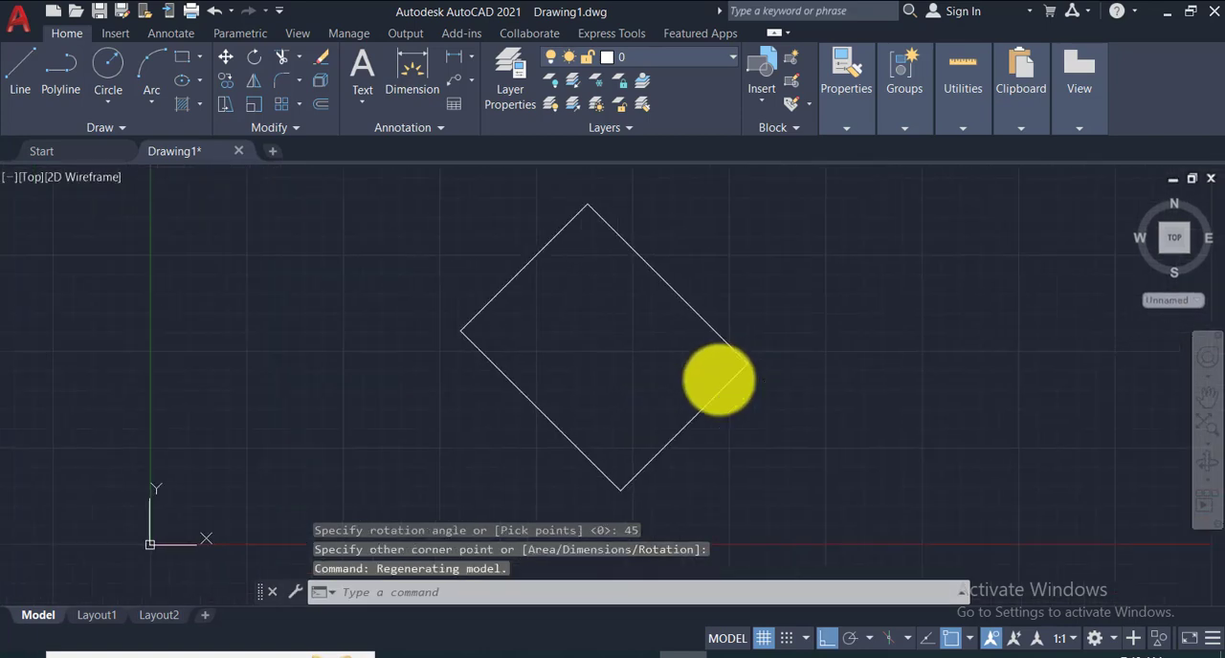
- Draw a horizontal line about 117 long from the rotated rectangle's lowest corner toward the positive X direction
click(19, 72)
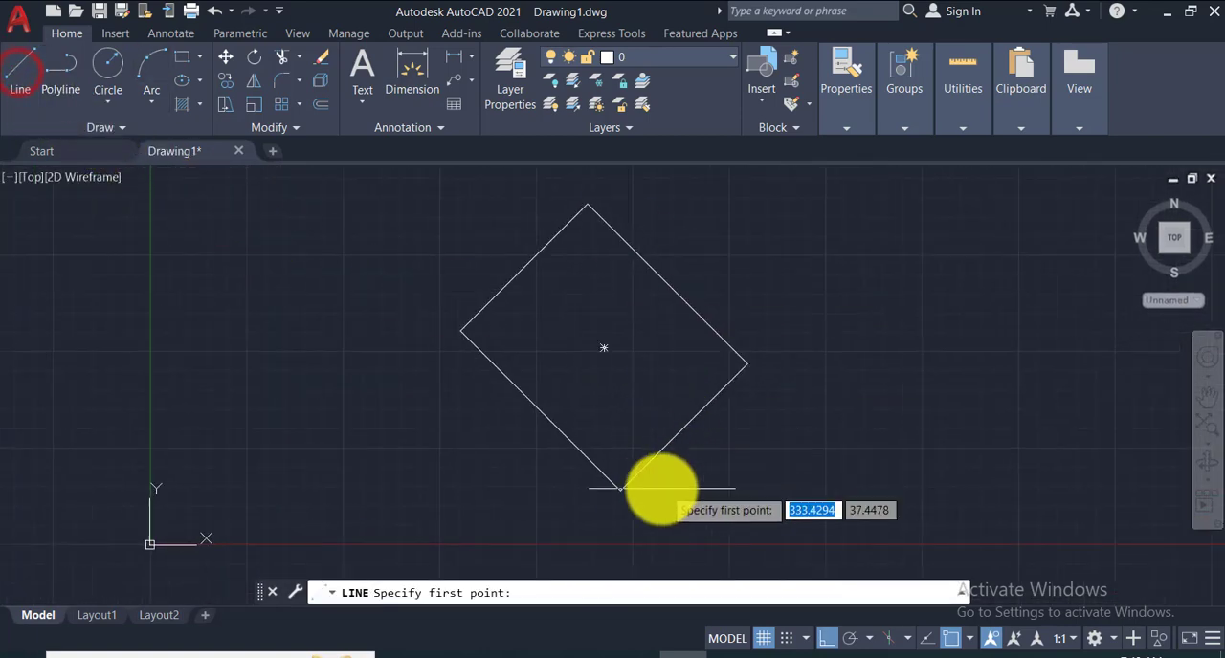
click(619, 492)
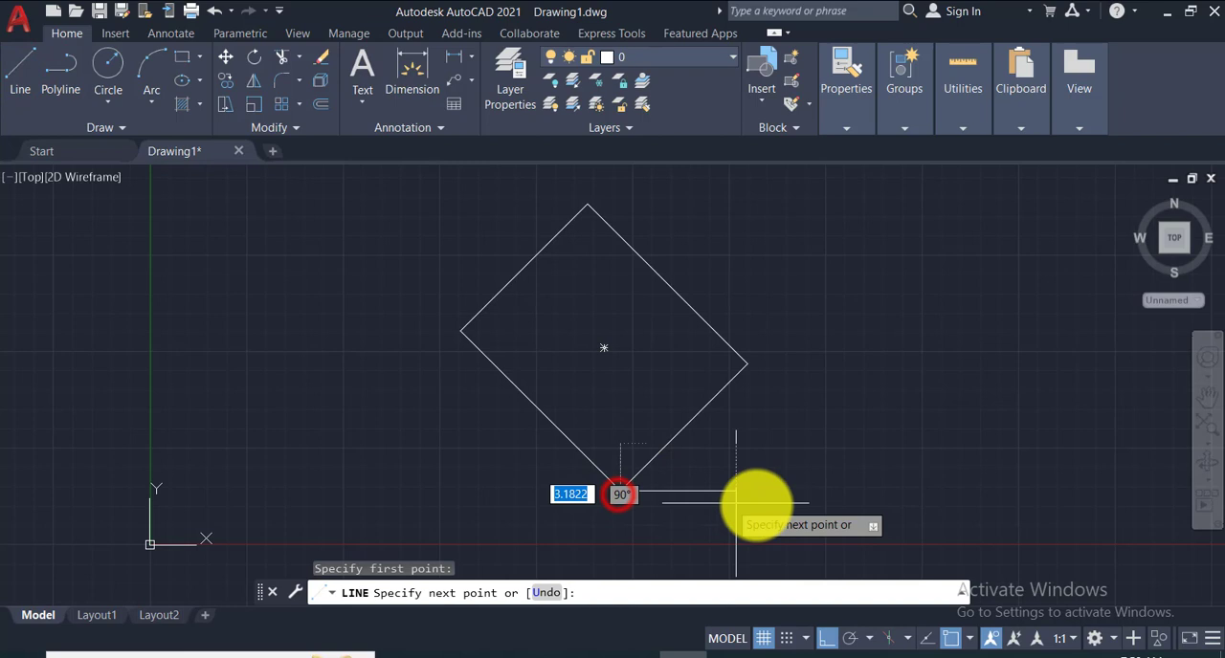
click(803, 501)
key(Return)
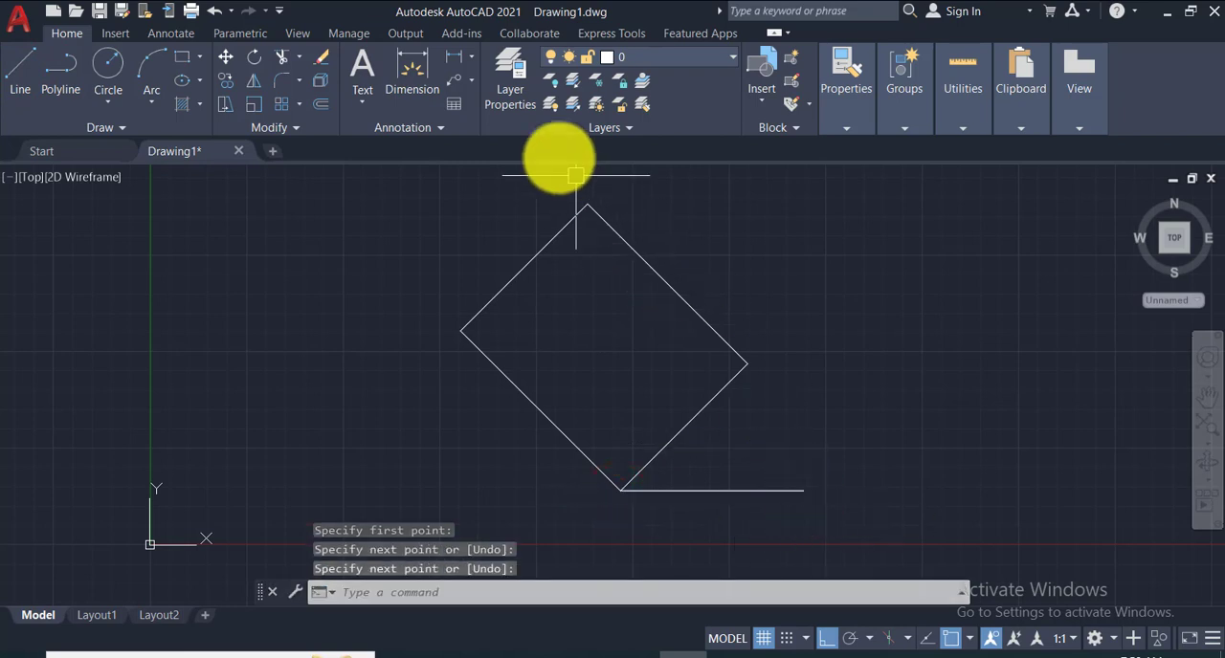
- Add an angular dimension between the horizontal line and the rectangle's adjoining lower-right edge, and inspect its text
click(476, 55)
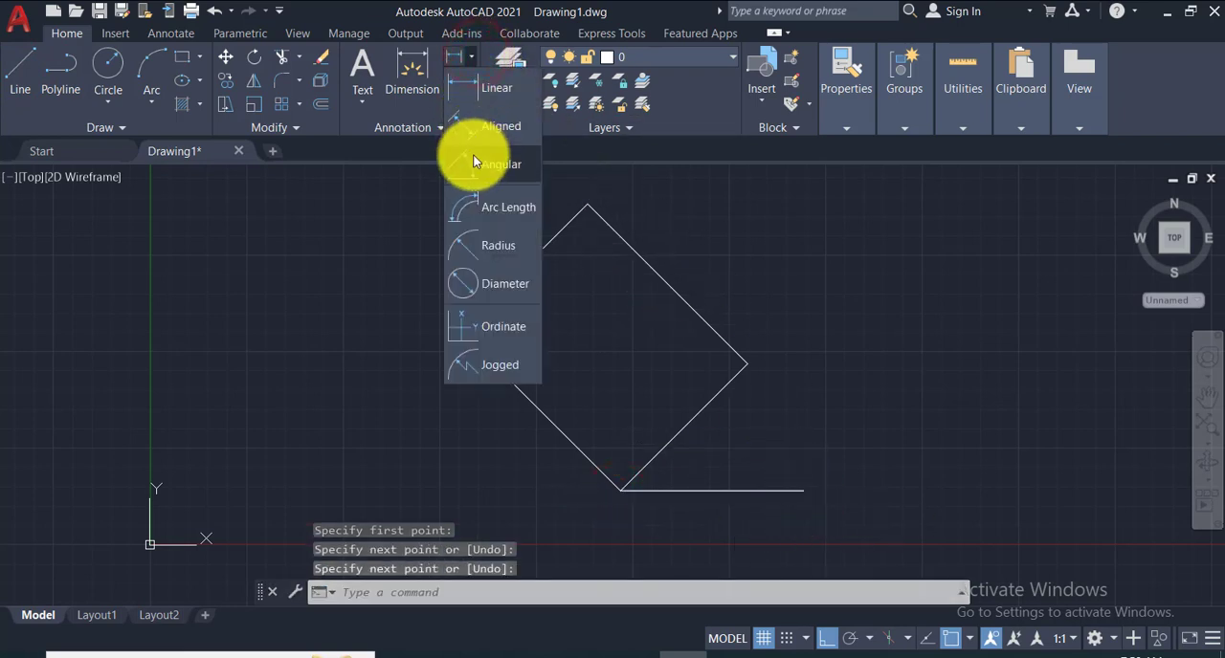
click(473, 154)
click(749, 491)
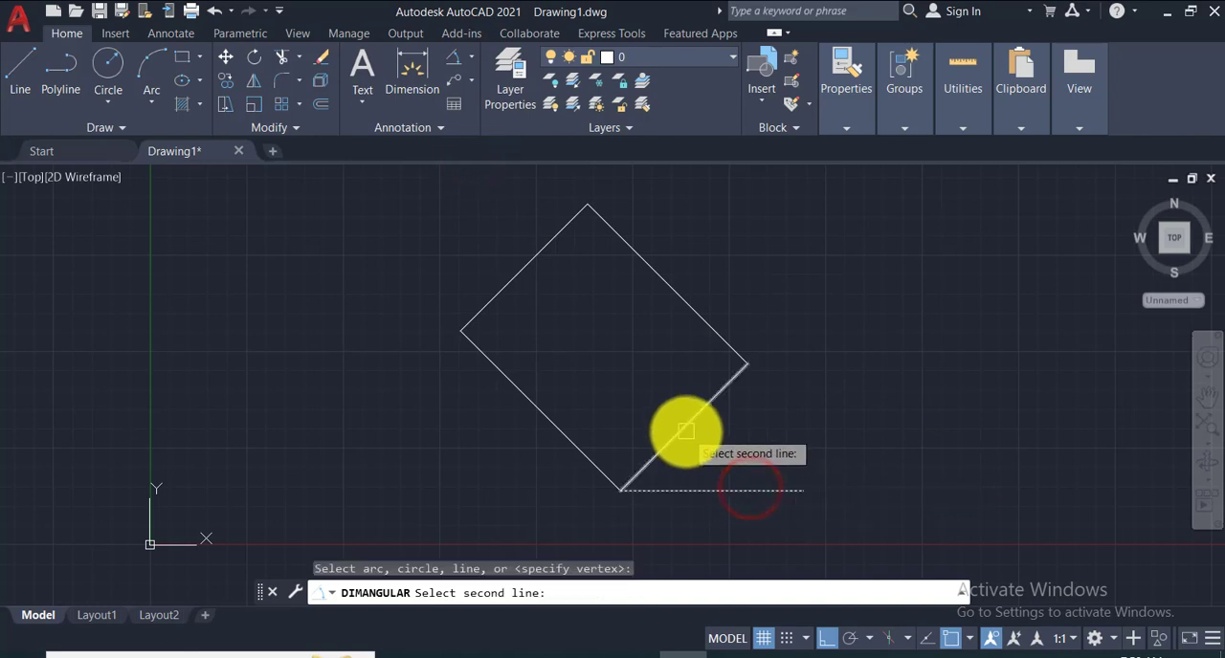
click(687, 432)
click(710, 443)
scroll(705, 479, up, 5)
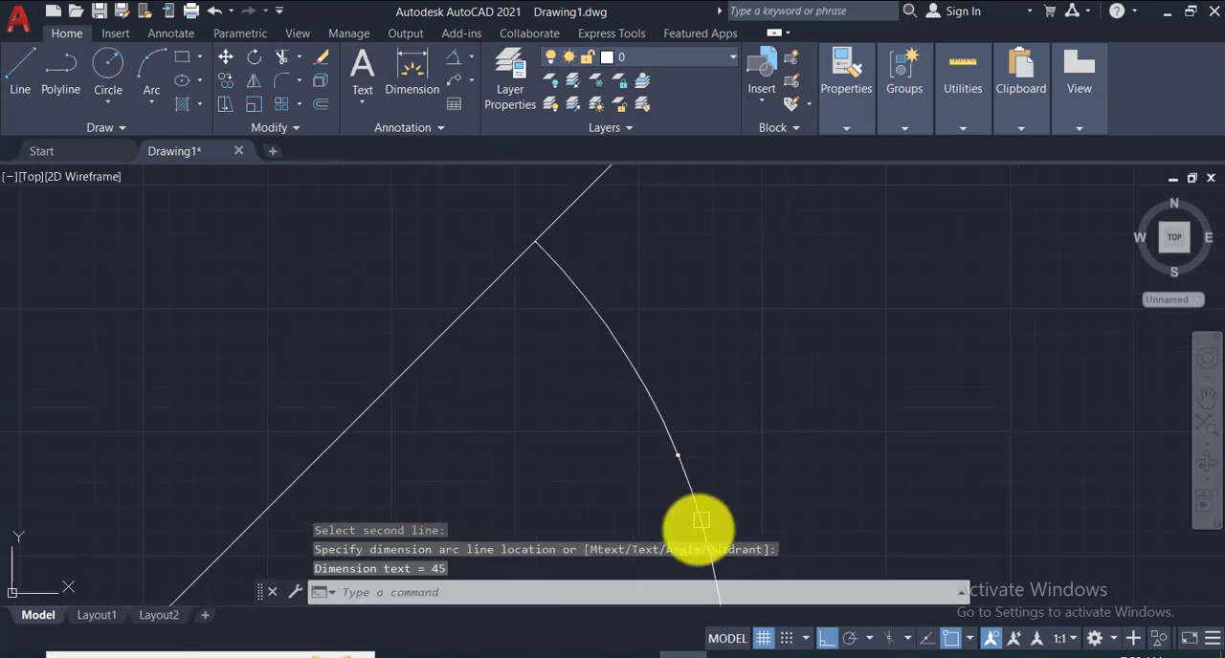
scroll(677, 467, up, 3)
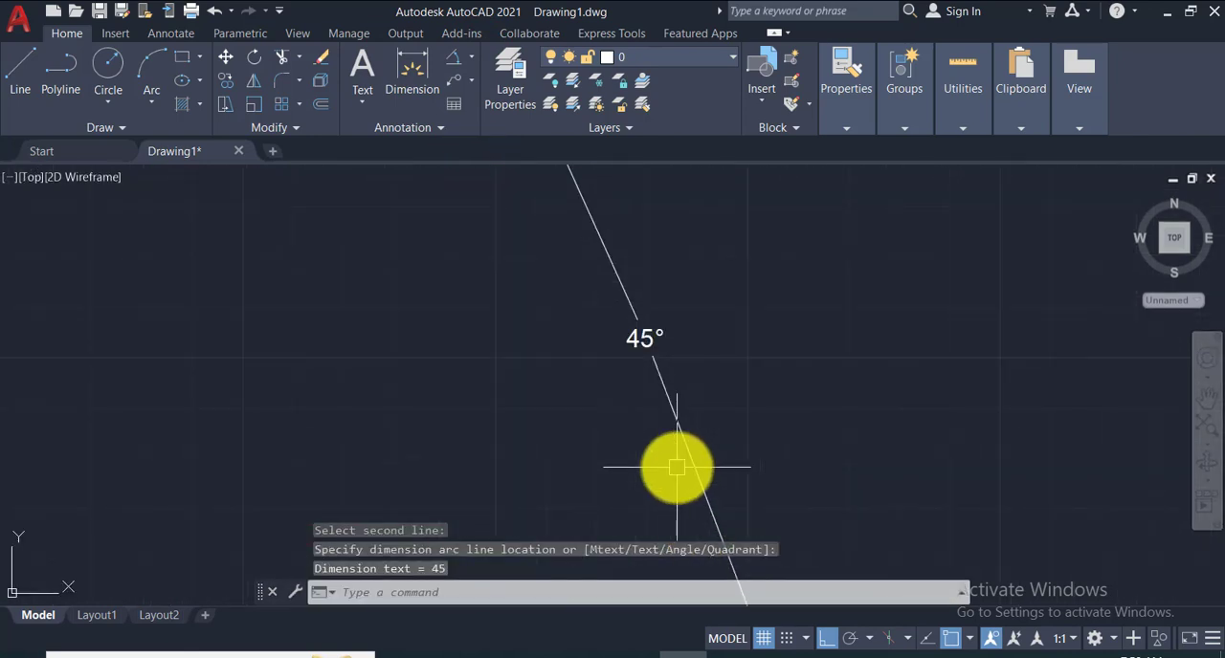
scroll(676, 467, down, 8)
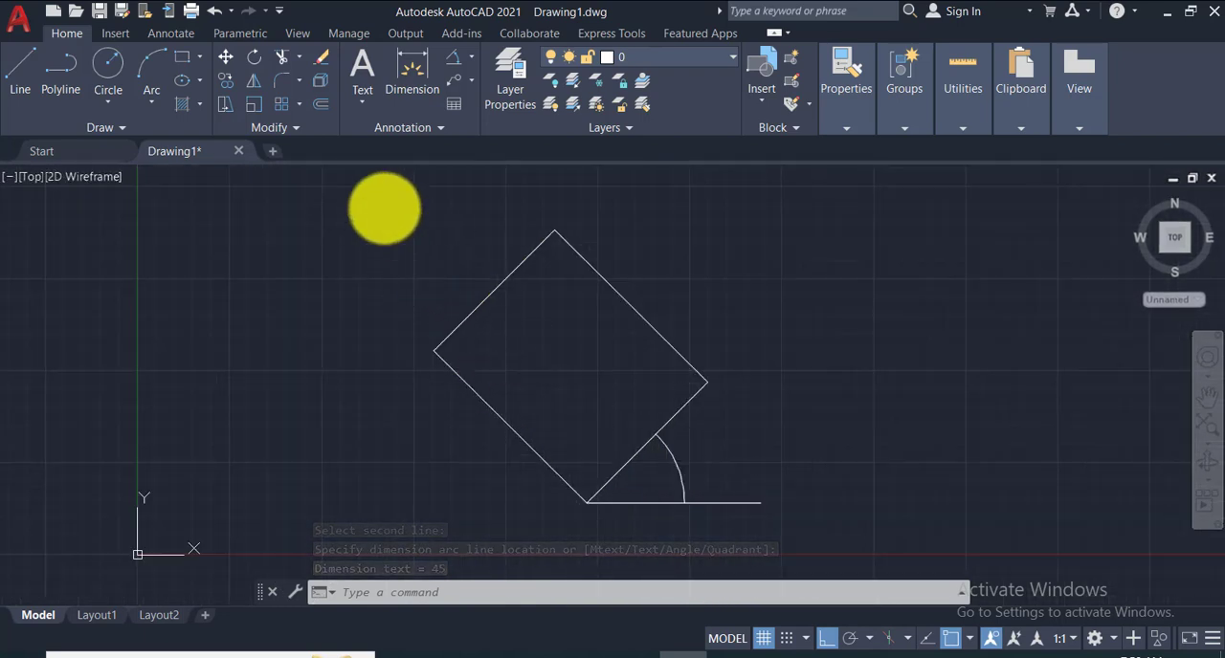
- Erase the rotated rectangle, the horizontal line and the angular dimension
click(360, 192)
click(875, 523)
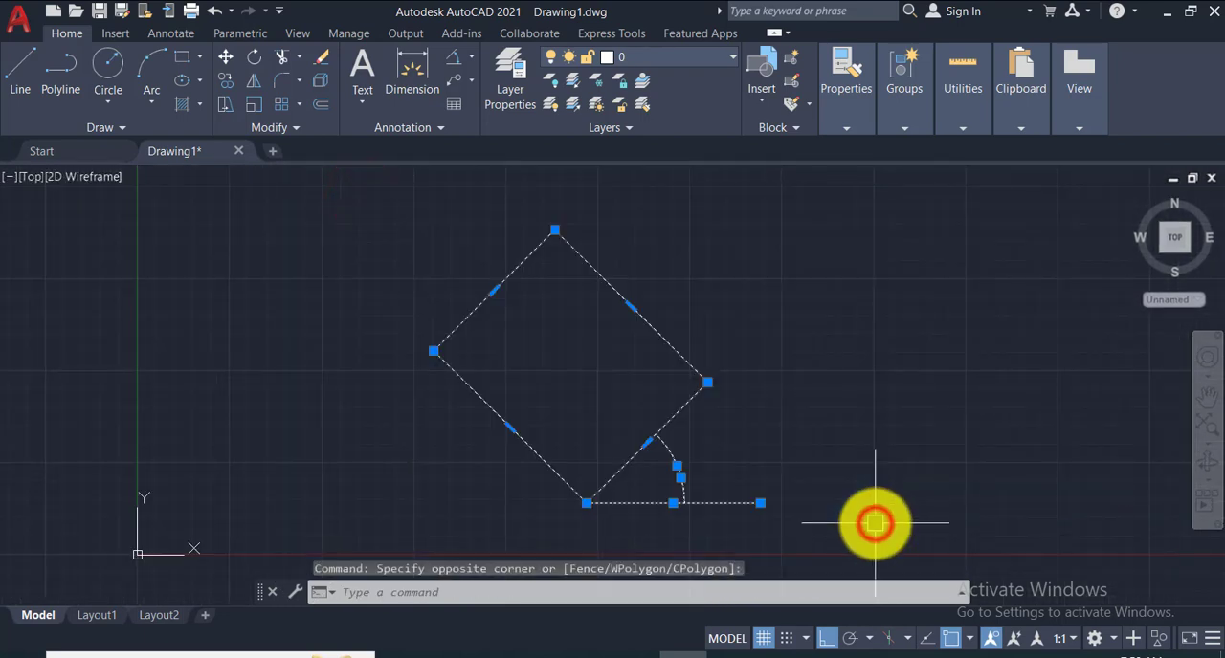
key(Delete)
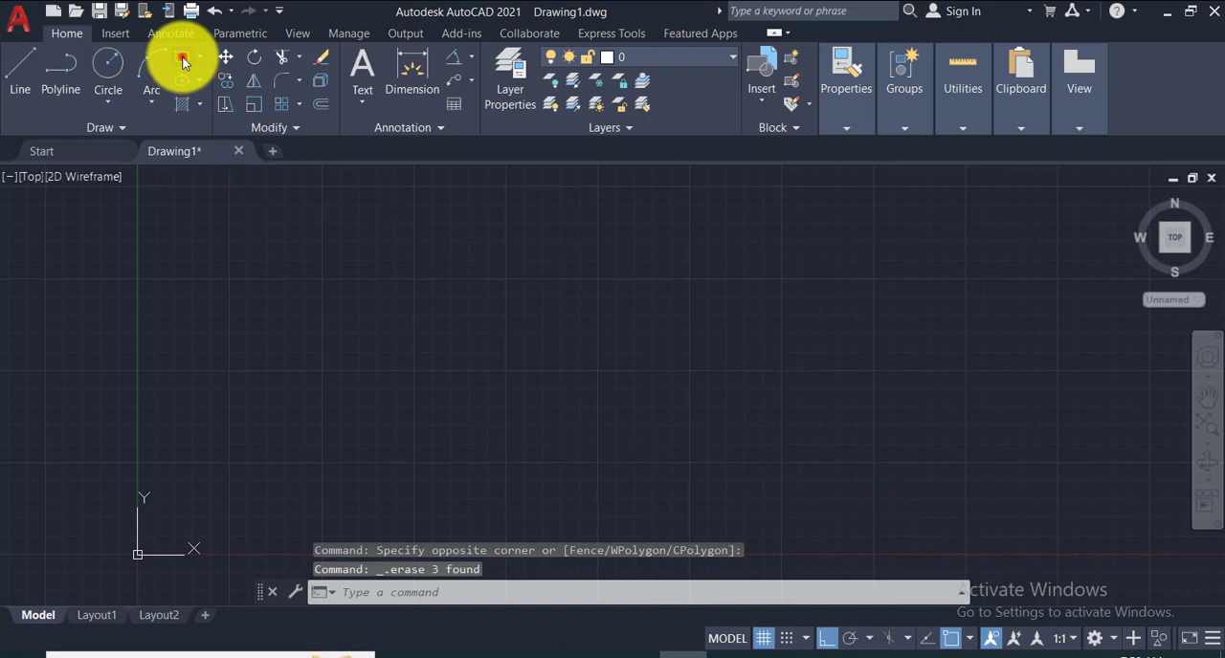
- Reset the Rectangle command's rotation angle to 0, and end the command without placing the opposite corner
click(181, 60)
click(515, 210)
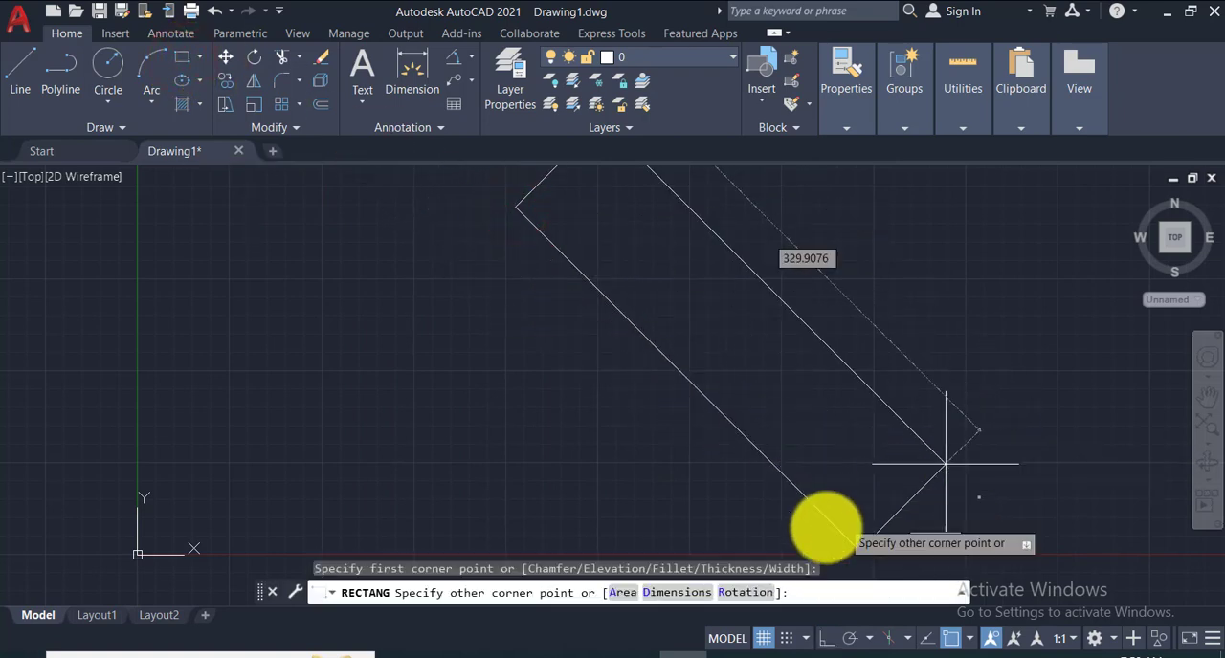
click(744, 592)
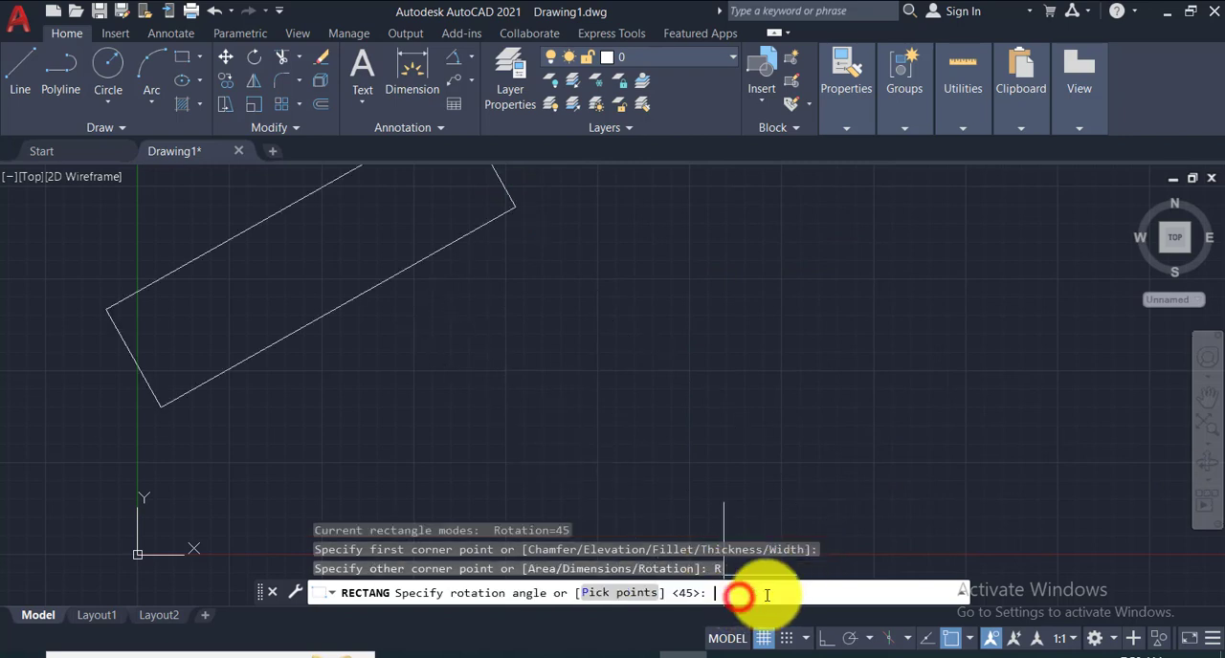
text(0)
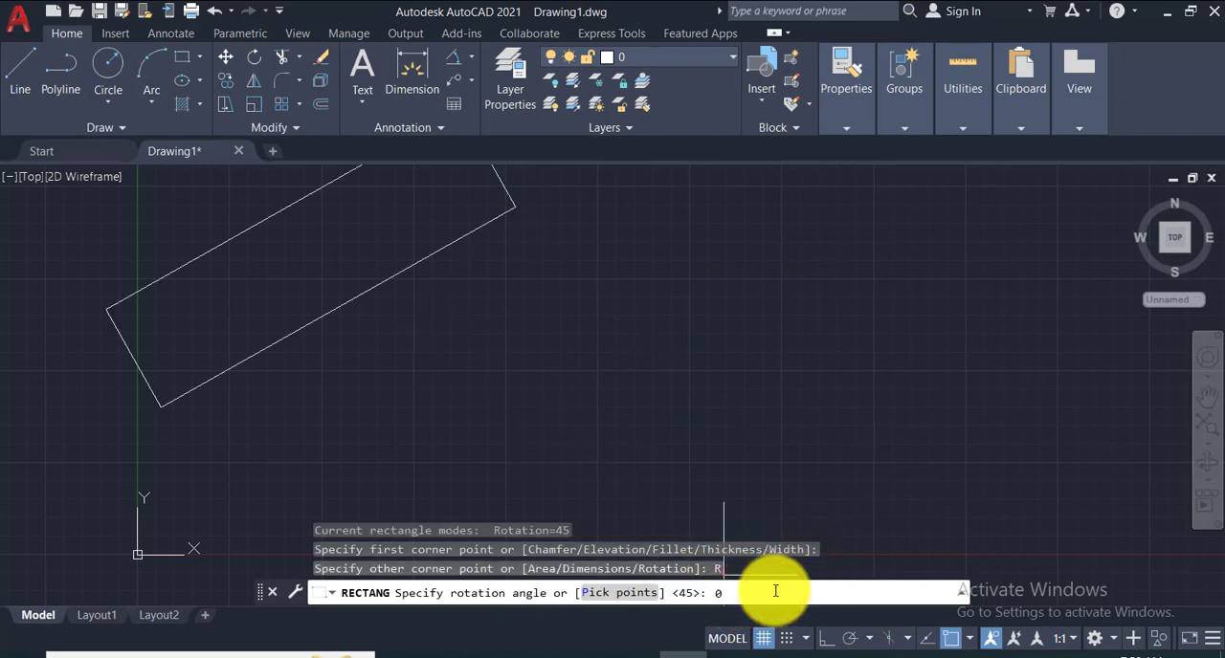
key(Return)
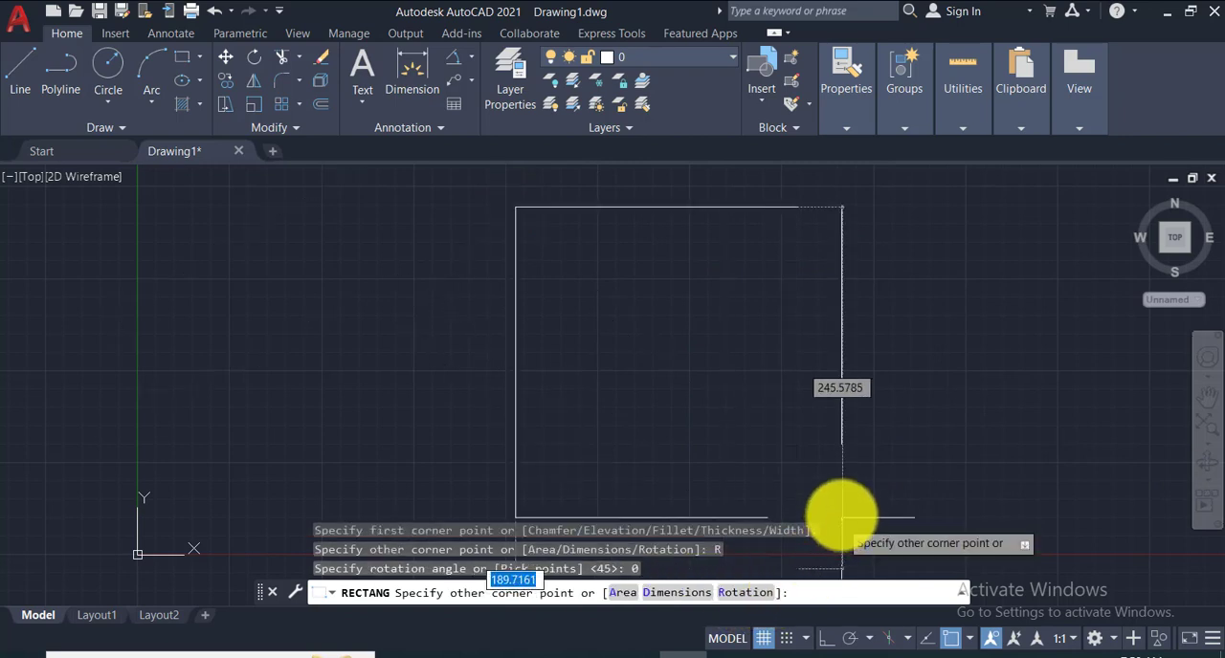
key(Return)
key(Return)
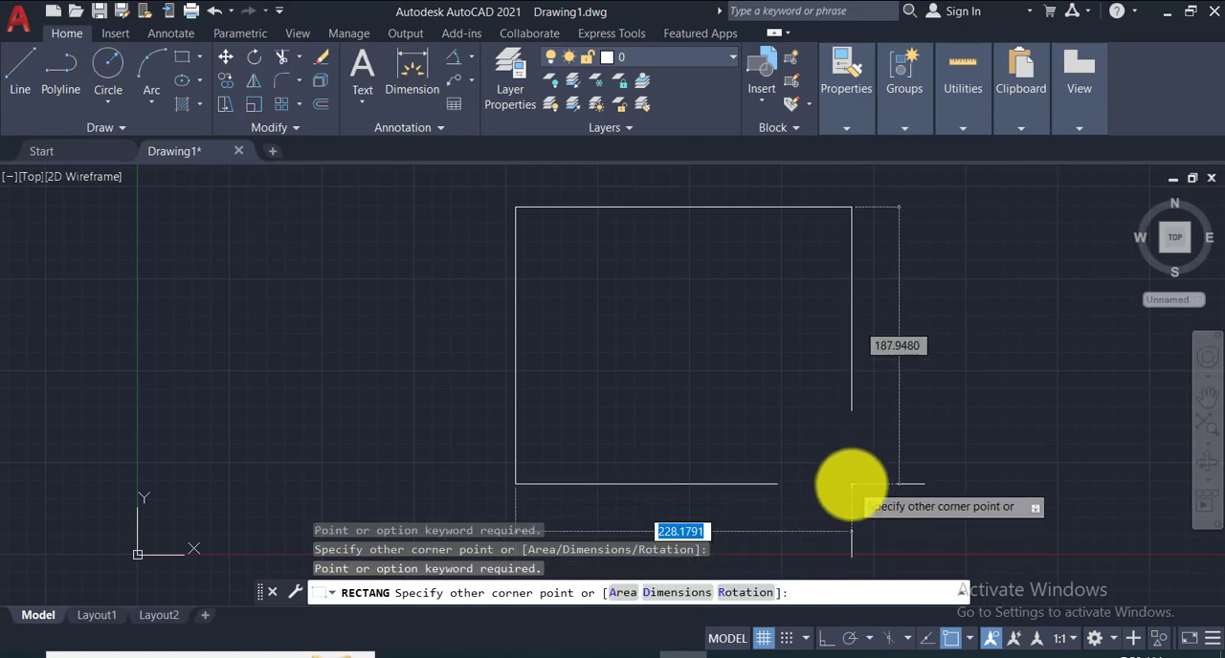
key(F1)
click(786, 424)
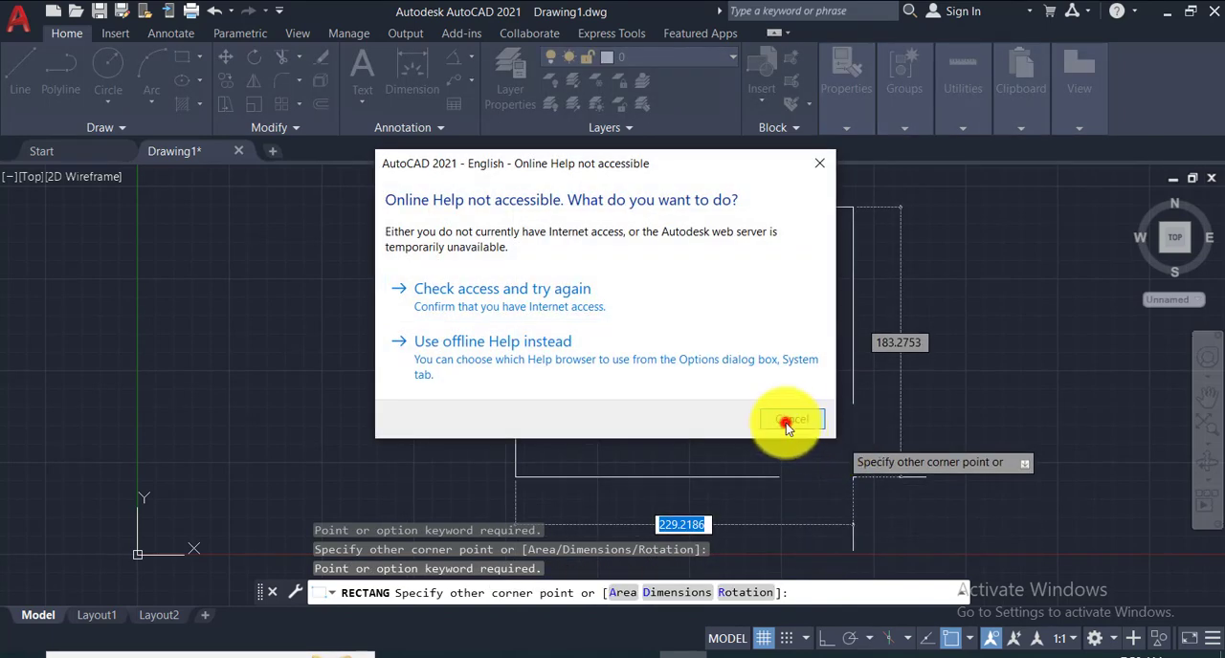
key(Escape)
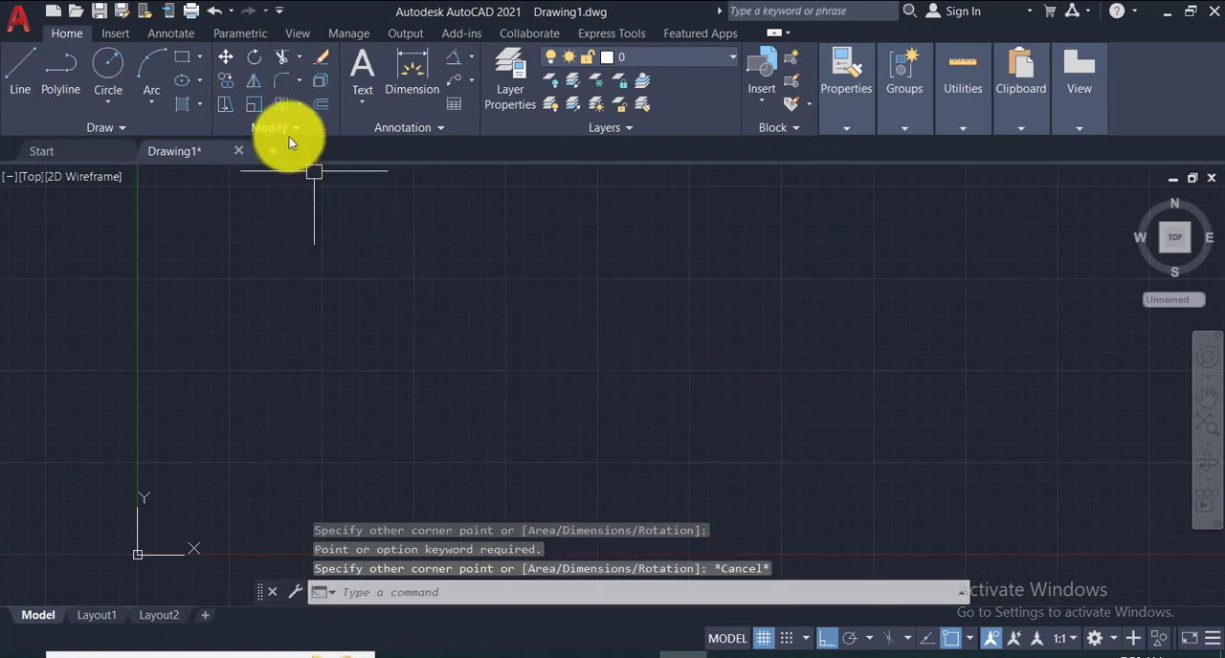
- Draw a 6-sided polygon in the empty drawing area using the Inscribed in circle option with a radius of 20
click(202, 58)
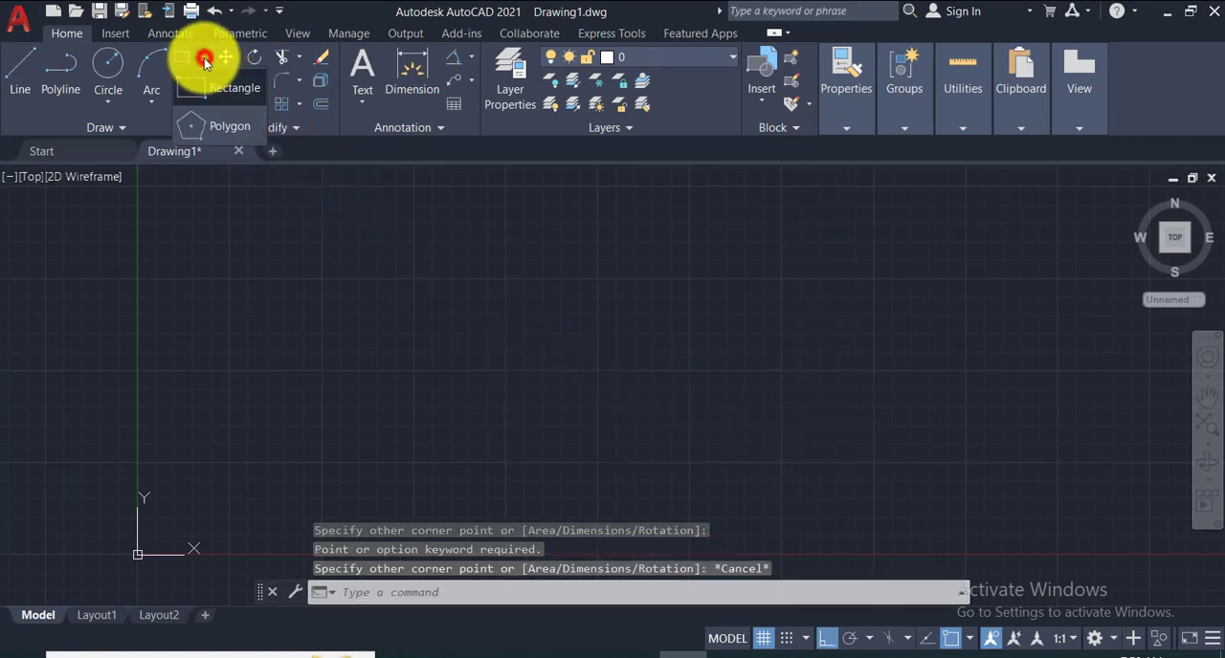
click(580, 264)
middle_drag(712, 340, 595, 379)
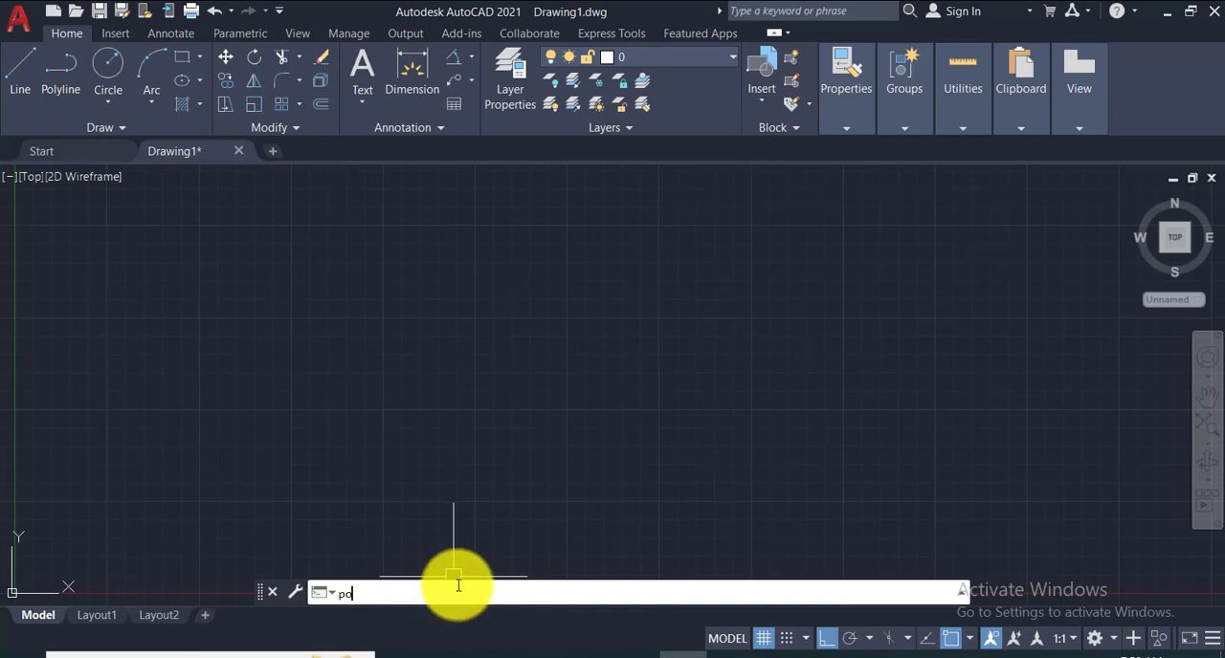
text(l)
key(Return)
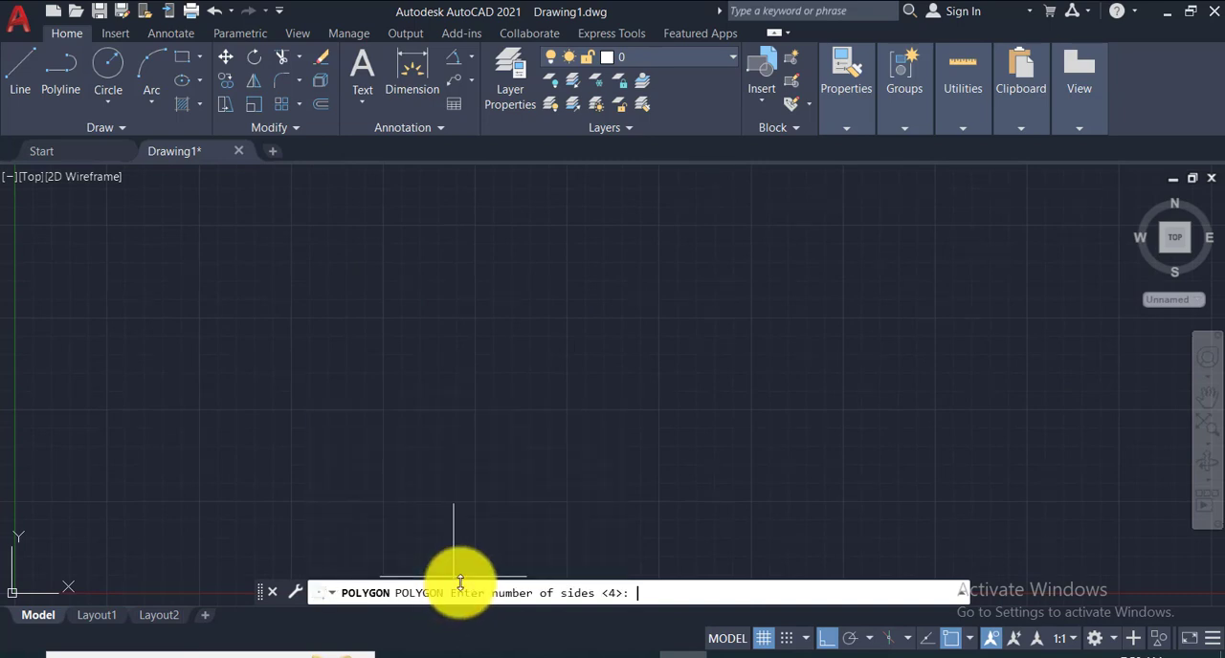
click(649, 594)
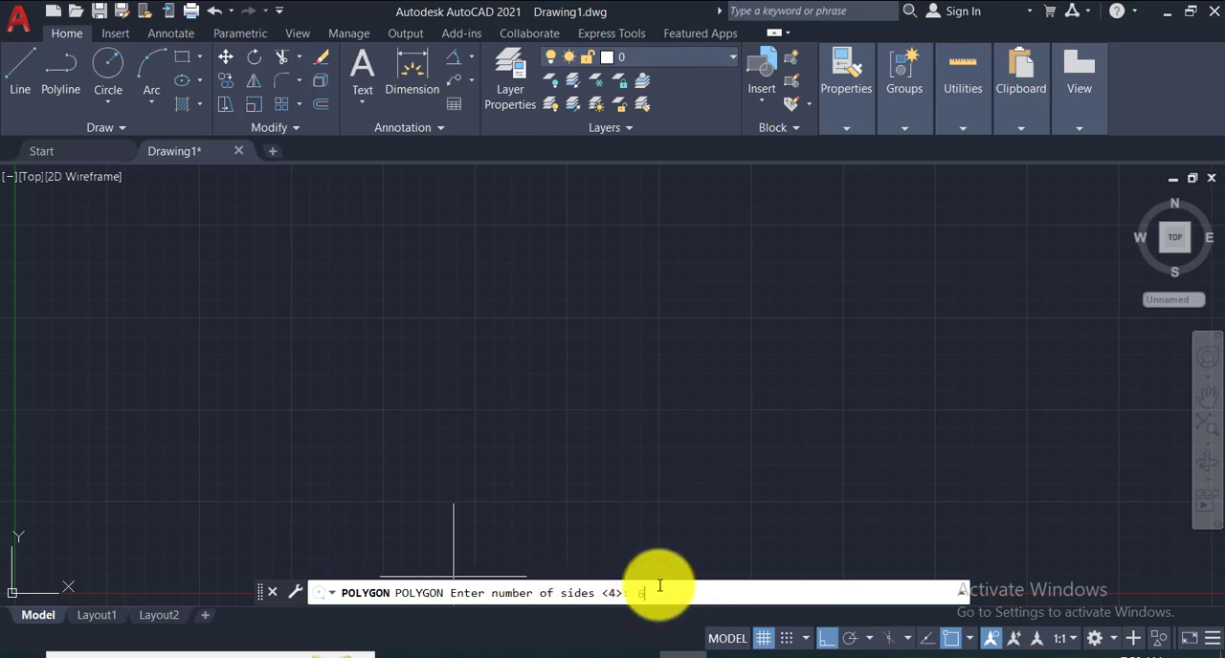
key(Return)
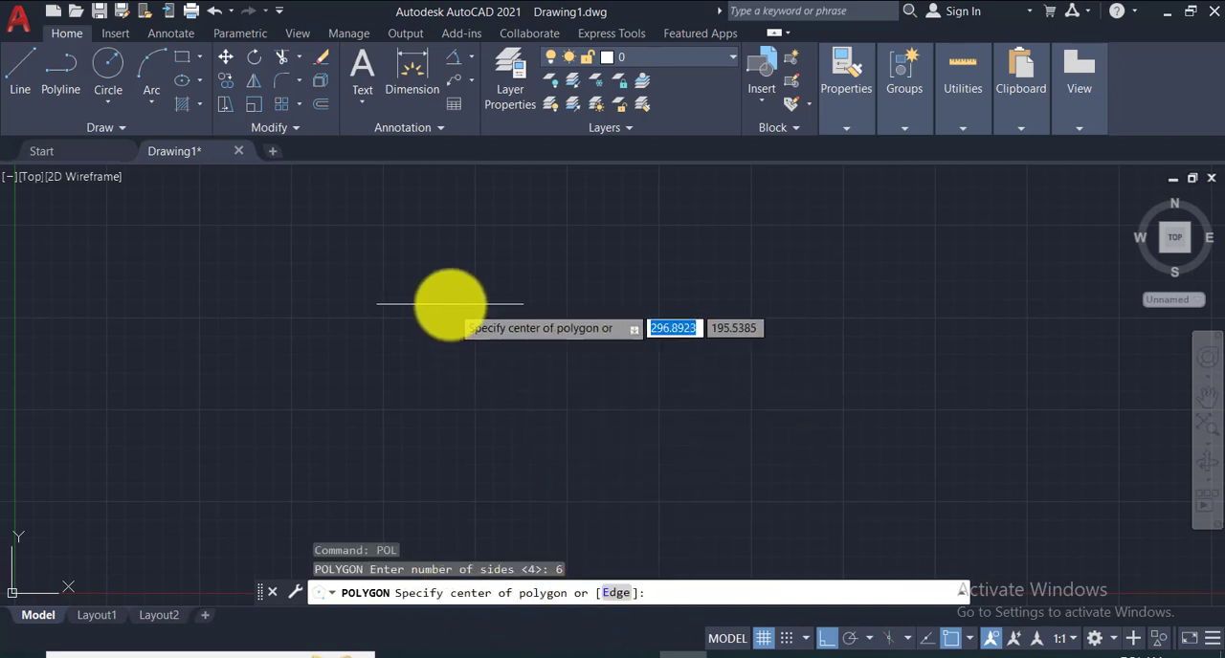
click(449, 297)
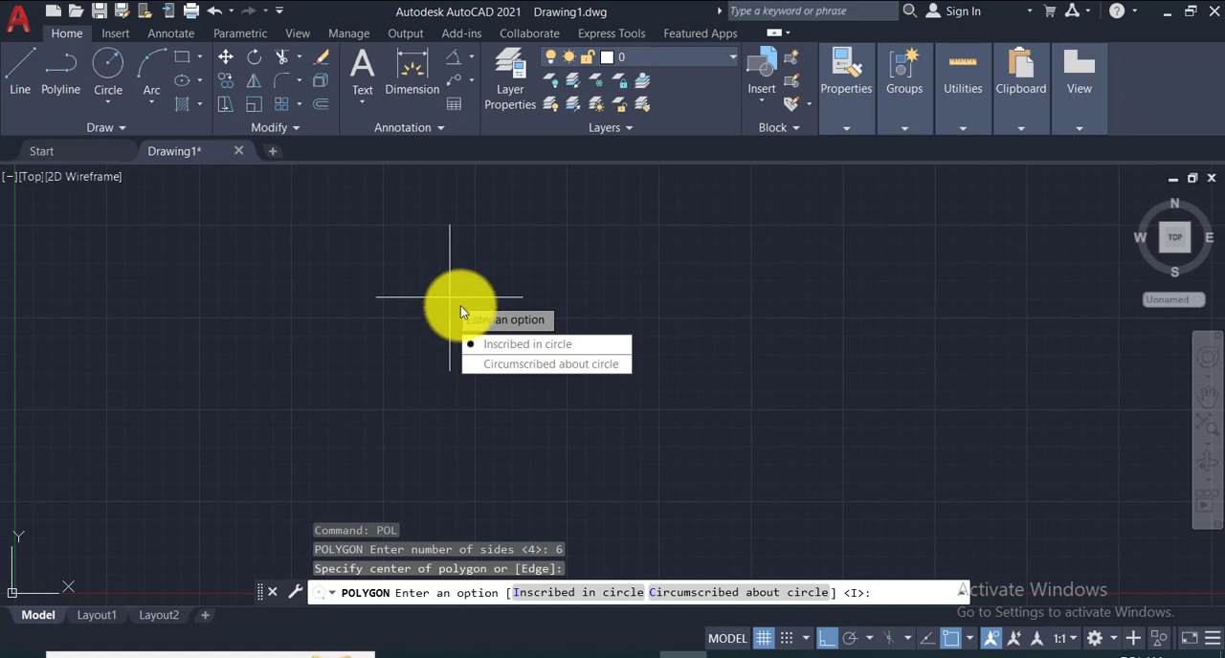
click(534, 347)
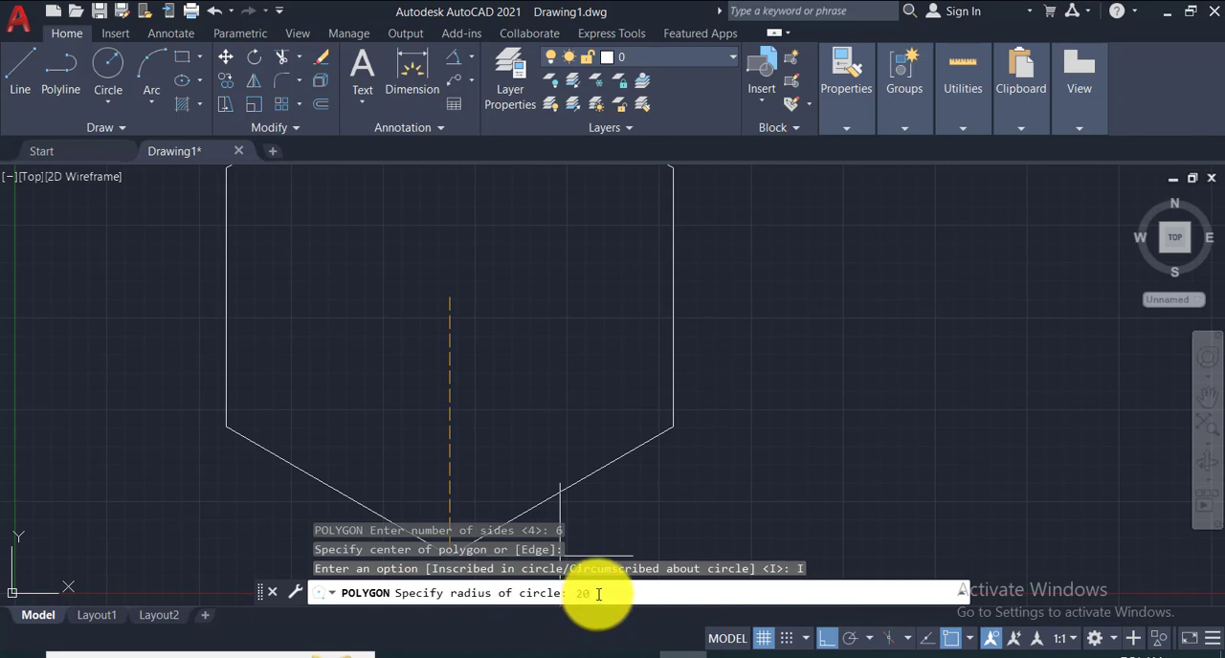
key(Return)
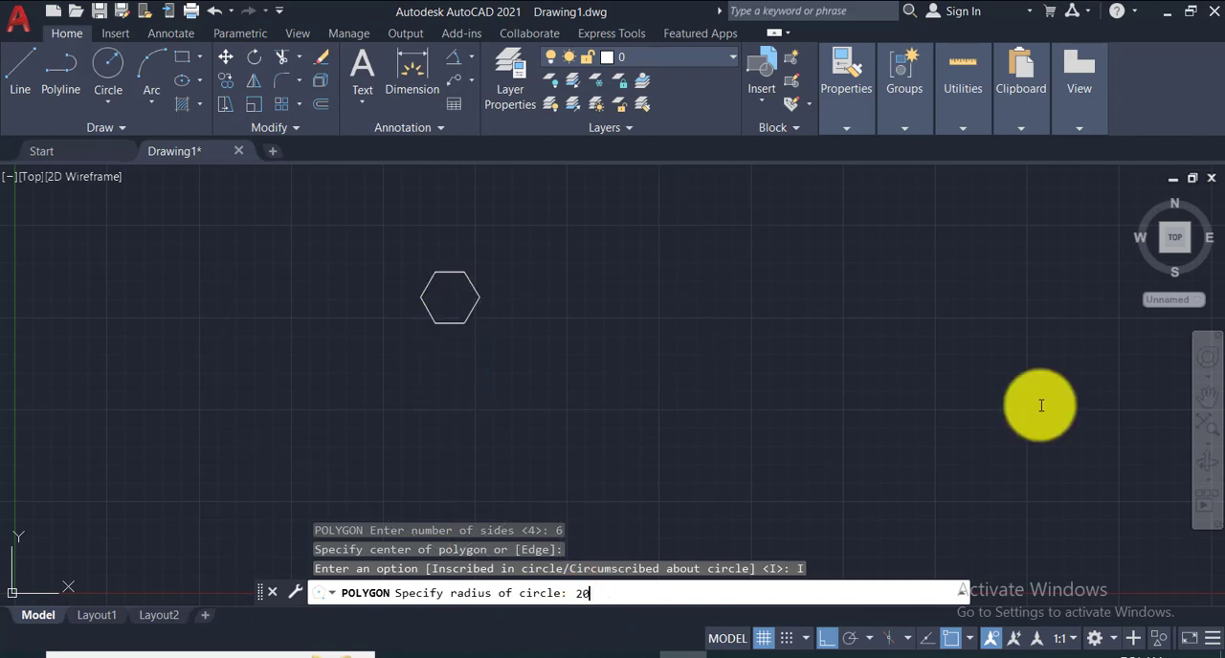
- Draw a second 6-sided polygon to the right of the first, using Circumscribed about circle with a radius of 20
click(1176, 241)
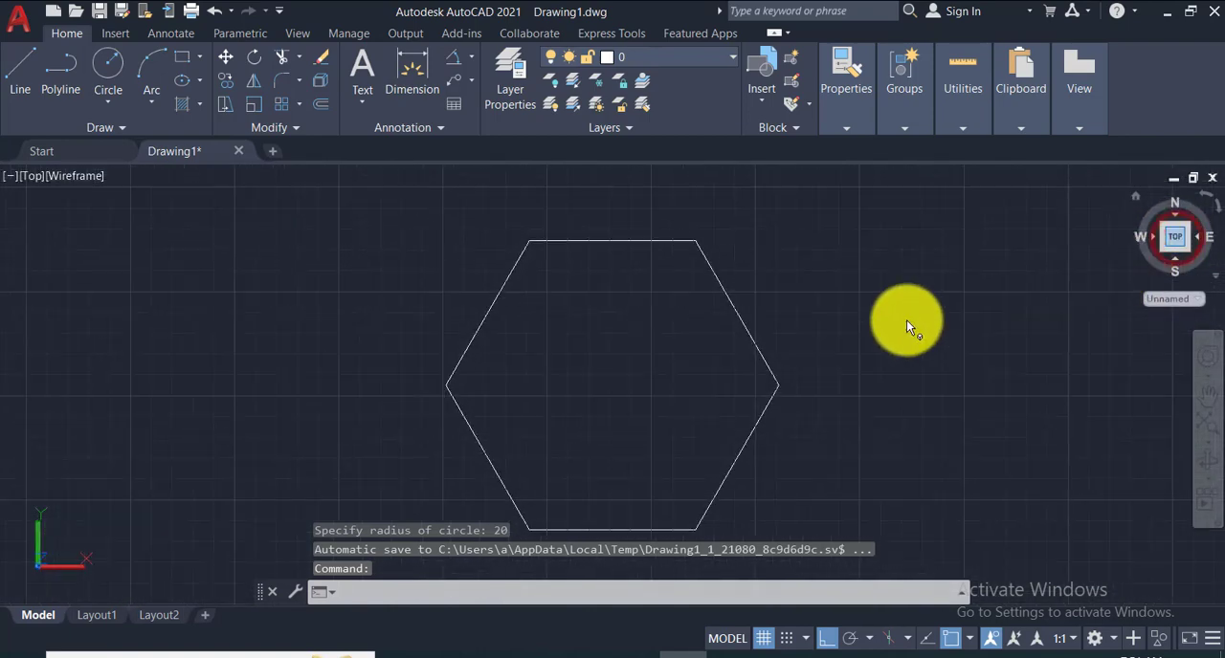
mouse_move(602, 369)
middle_down()
mouse_move(489, 341)
mouse_move(452, 350)
middle_up()
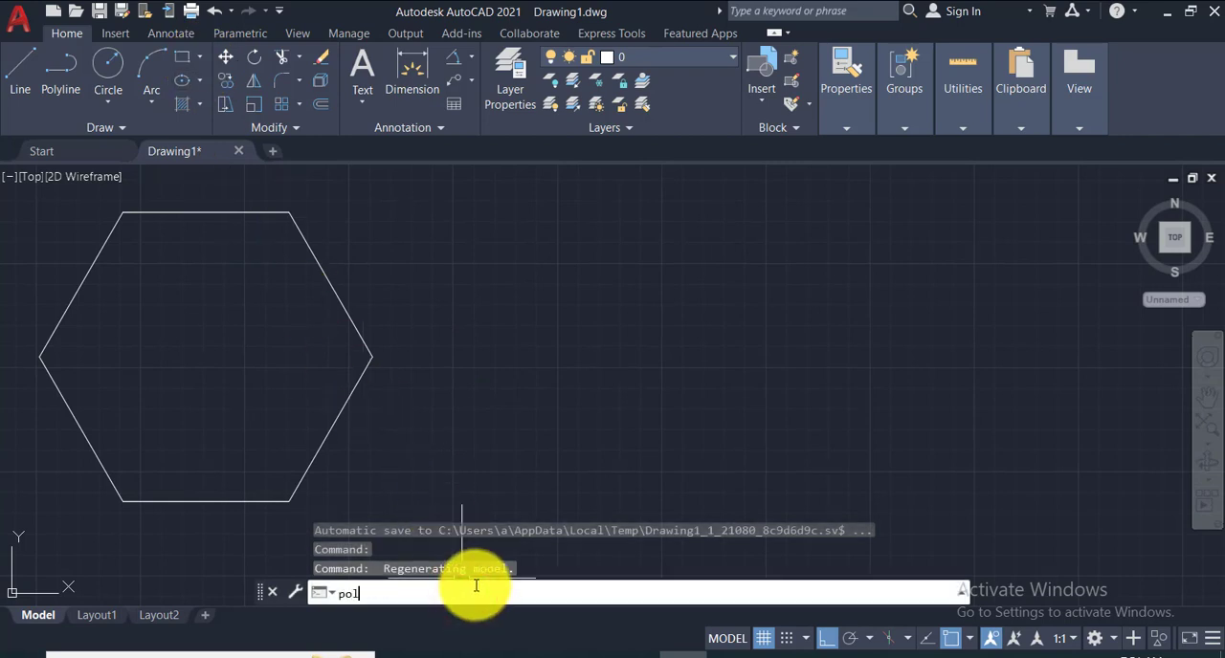
key(Return)
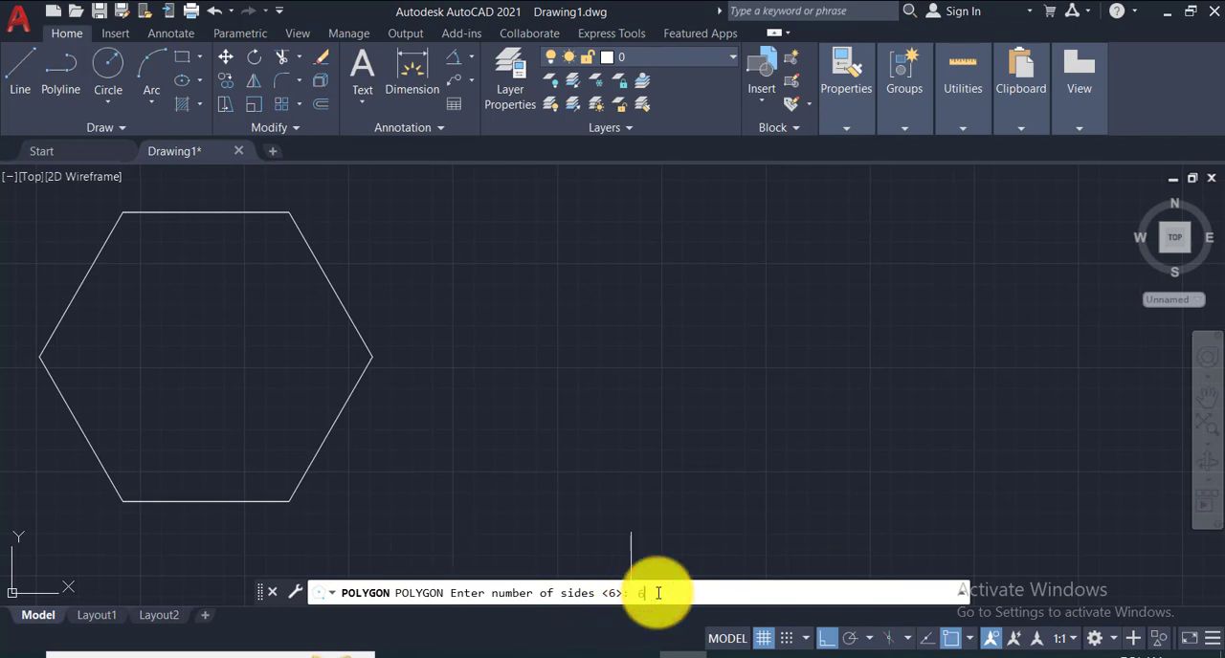
text(6)
key(Return)
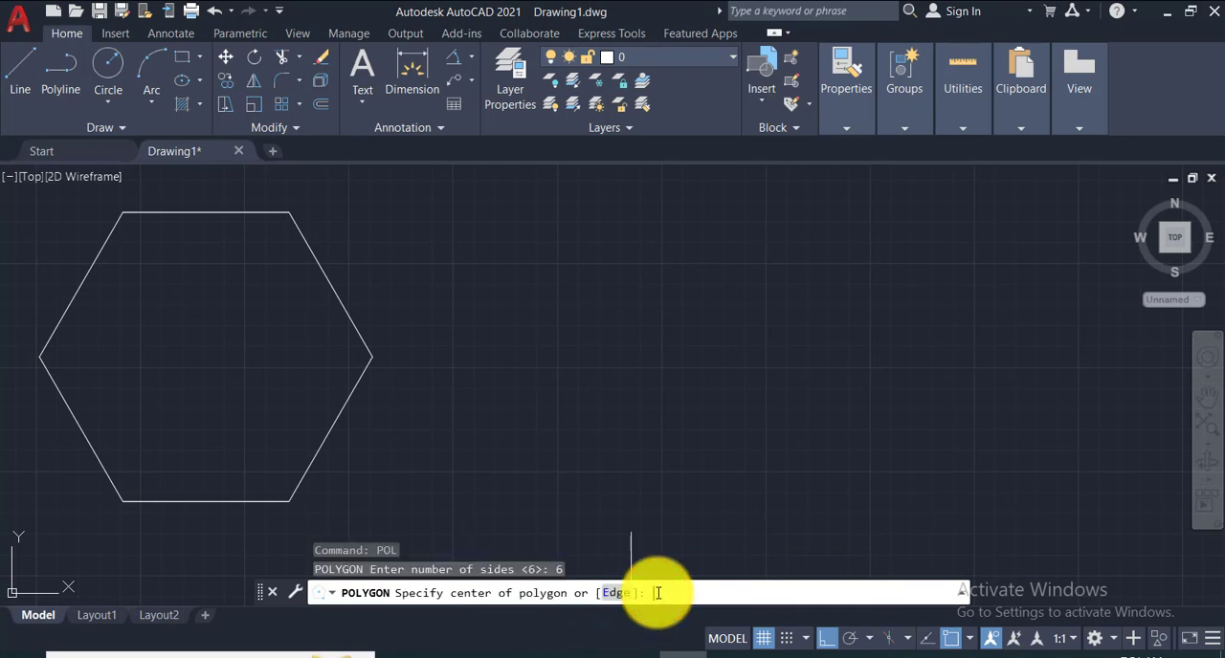
click(847, 373)
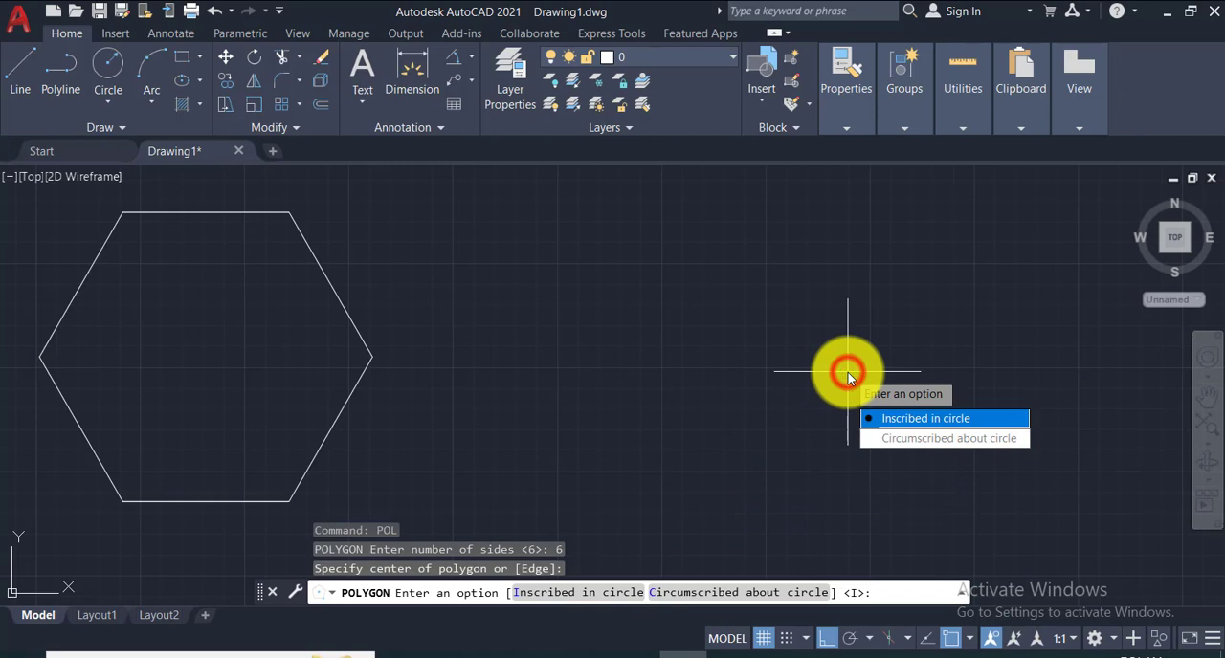
click(916, 444)
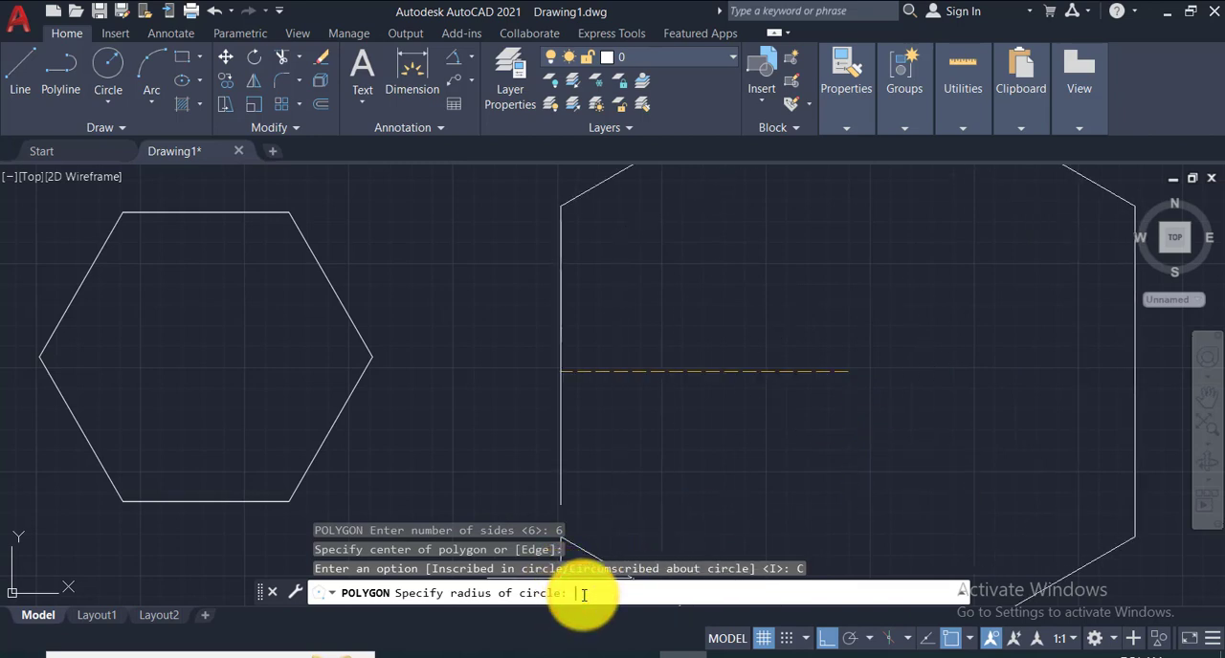
key(Return)
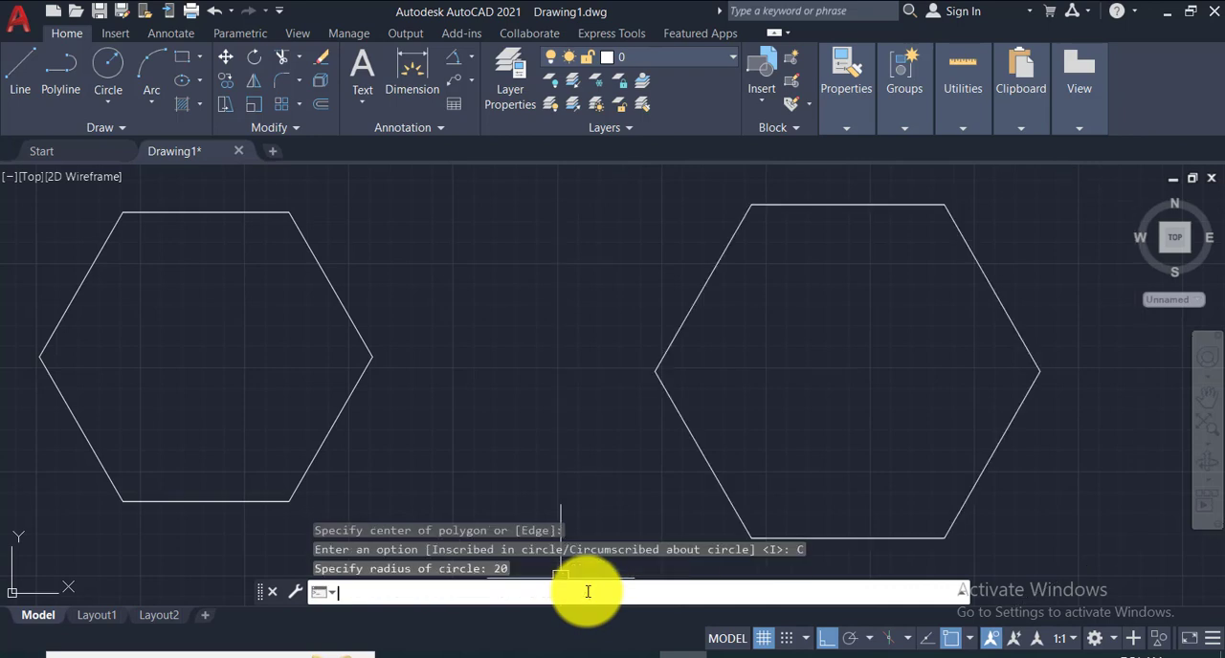
- Draw a circle of radius 20 centred on the geometric center of the inscribed hexagon
scroll(868, 442, down, 1)
middle_drag(868, 442, 612, 394)
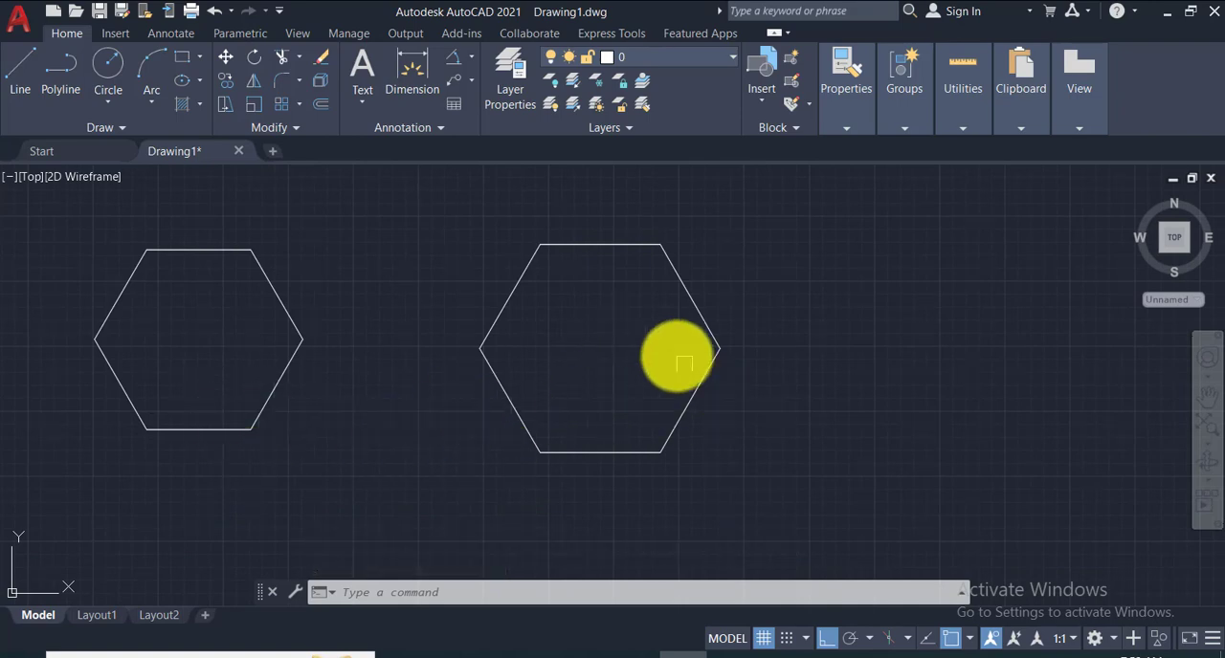
click(108, 65)
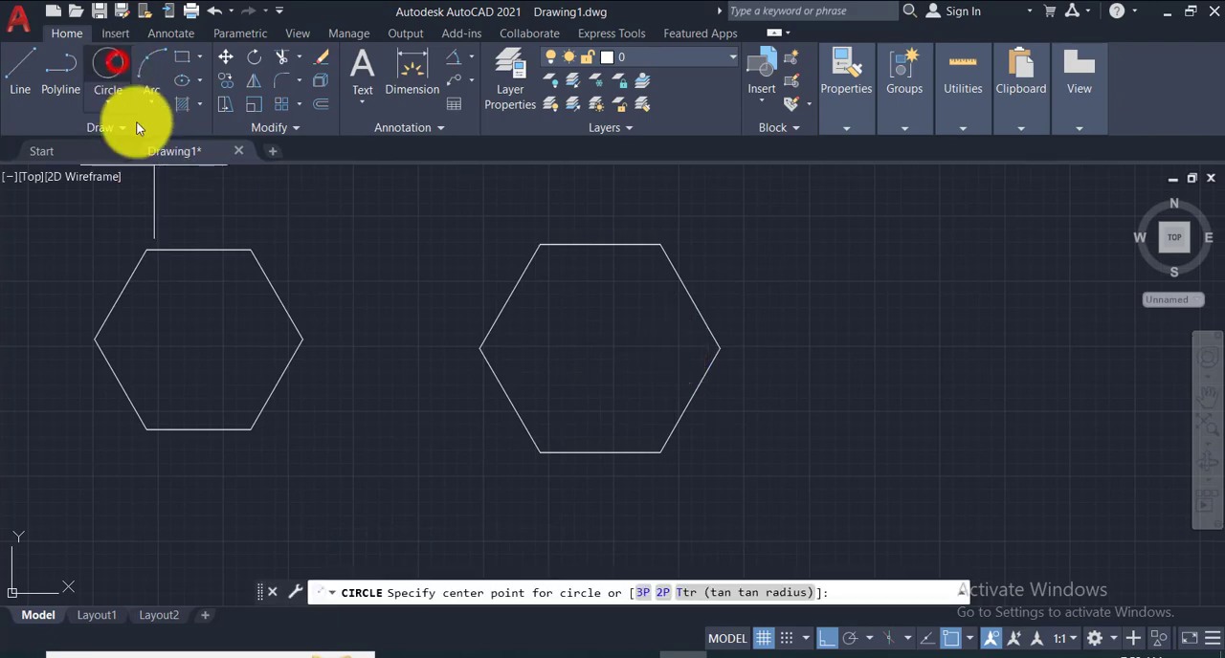
click(199, 338)
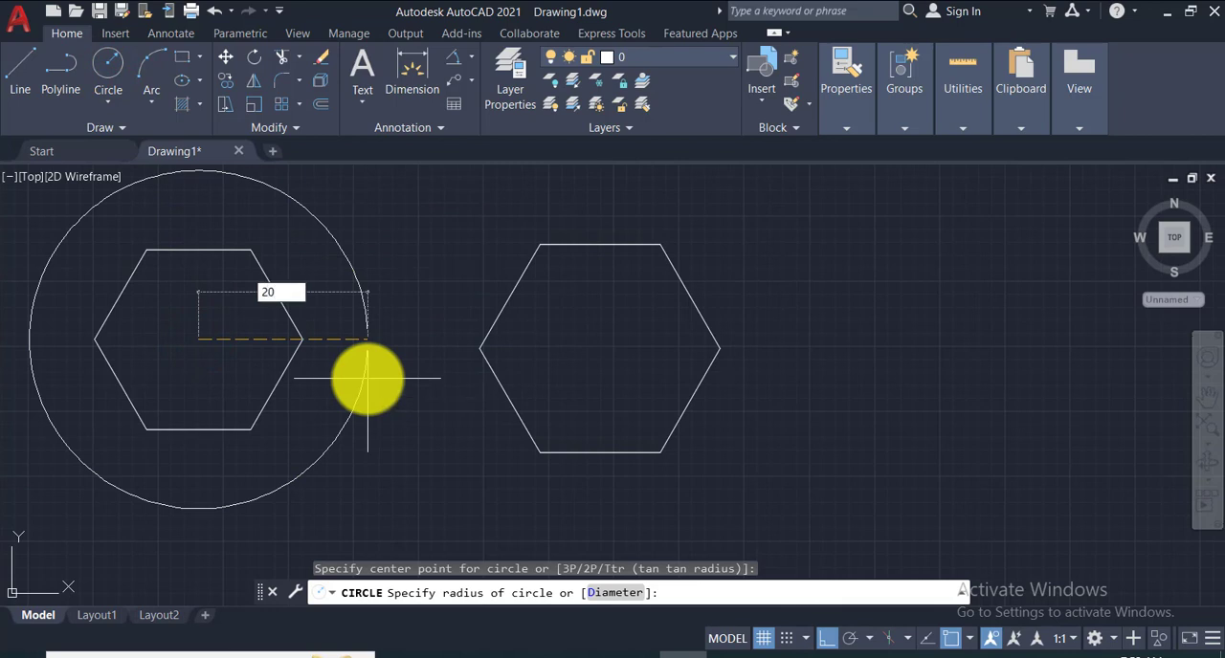
key(Return)
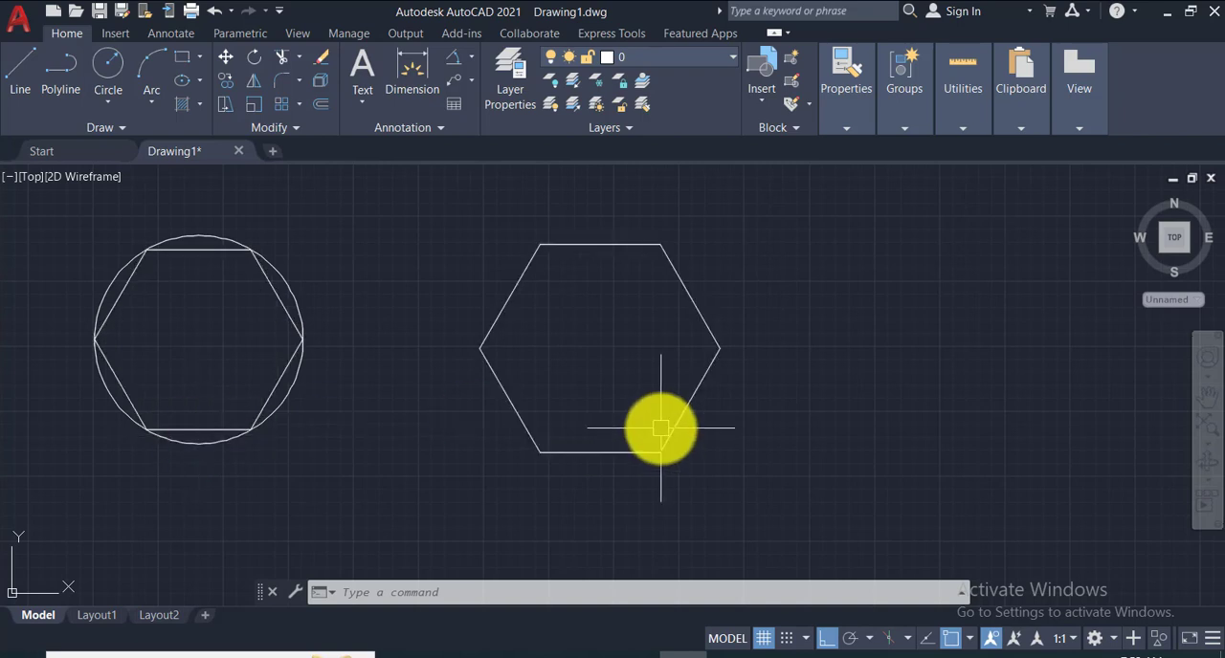
- Draw a circle of radius 20 centred in the circumscribed hexagon
key(Return)
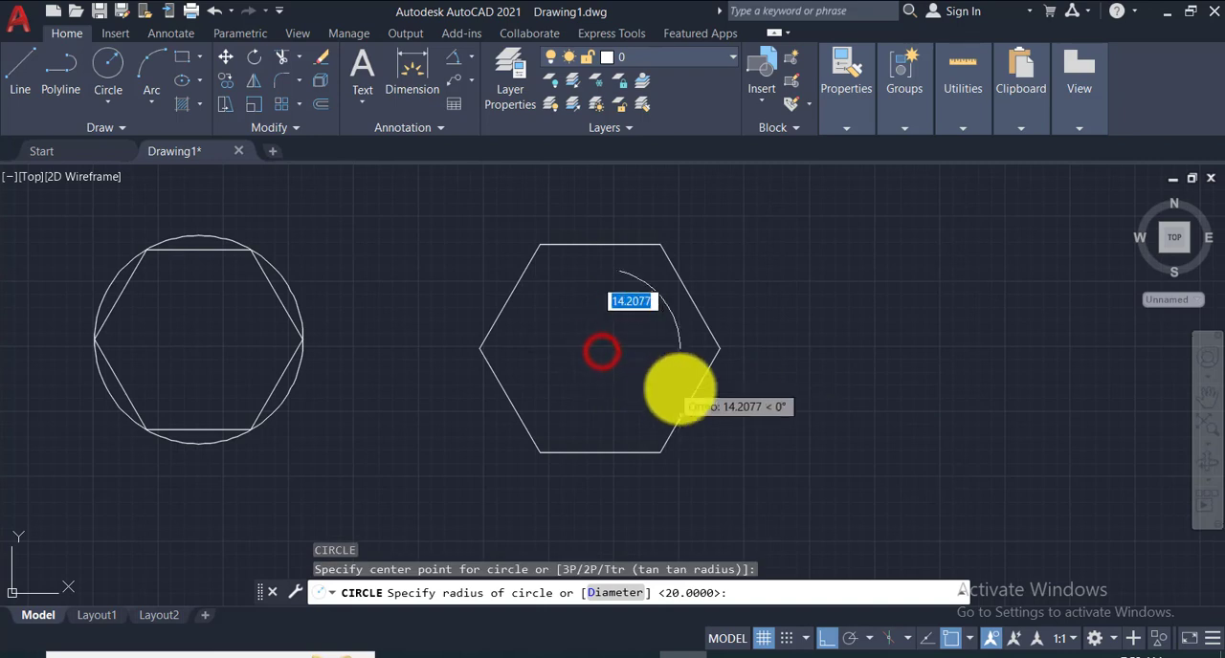
text(20)
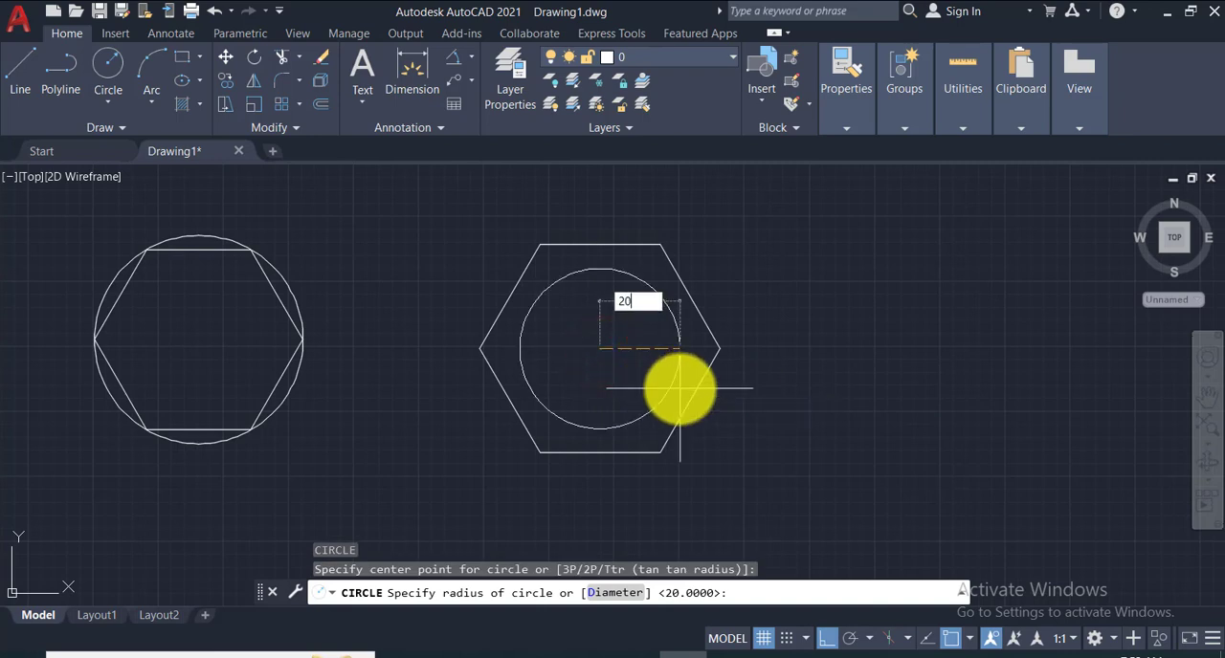
key(Return)
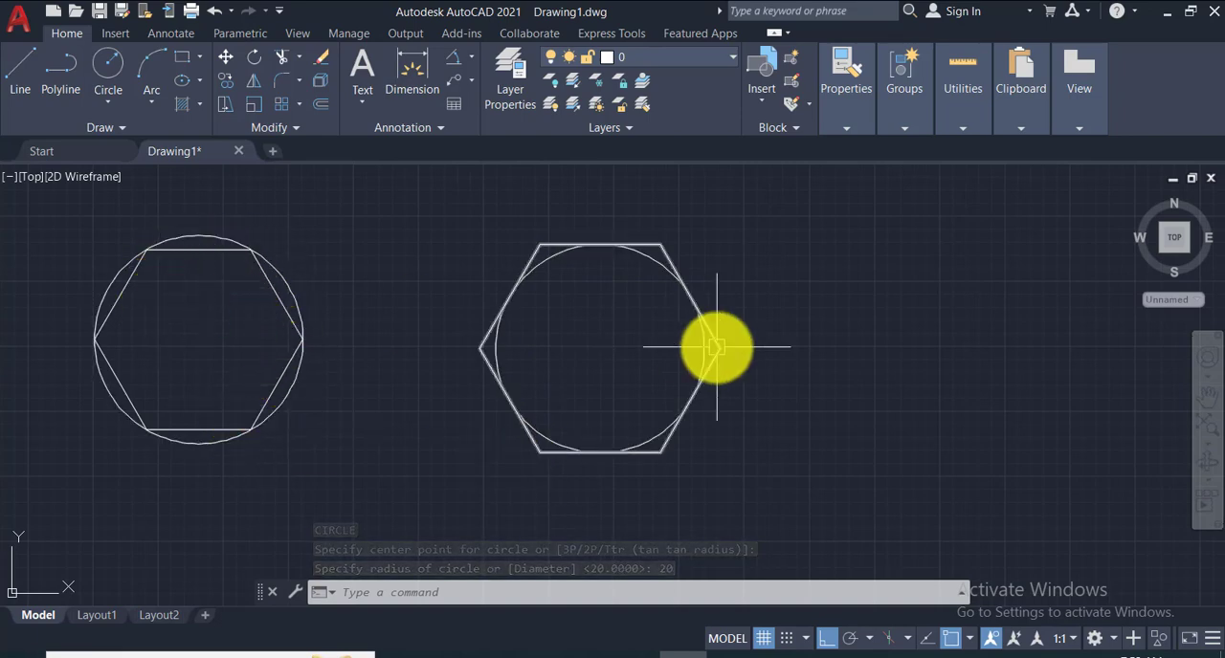
- Erase both hexagons together with their circles
scroll(713, 350, down, 2)
click(249, 249)
click(810, 461)
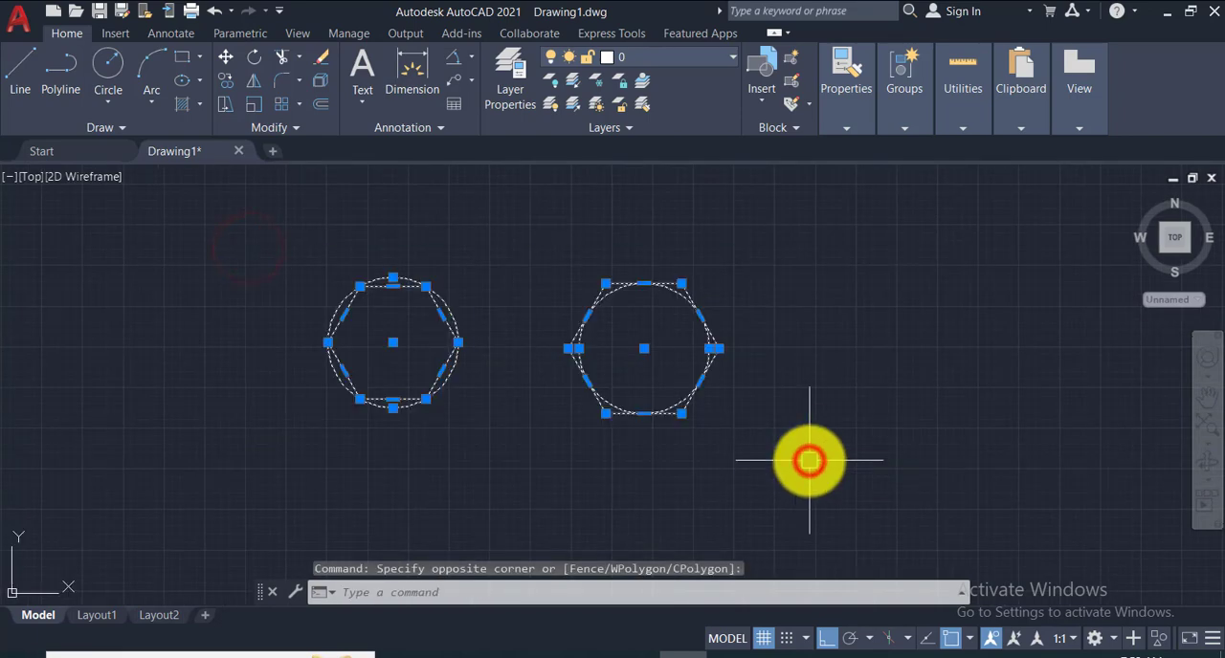
key(Delete)
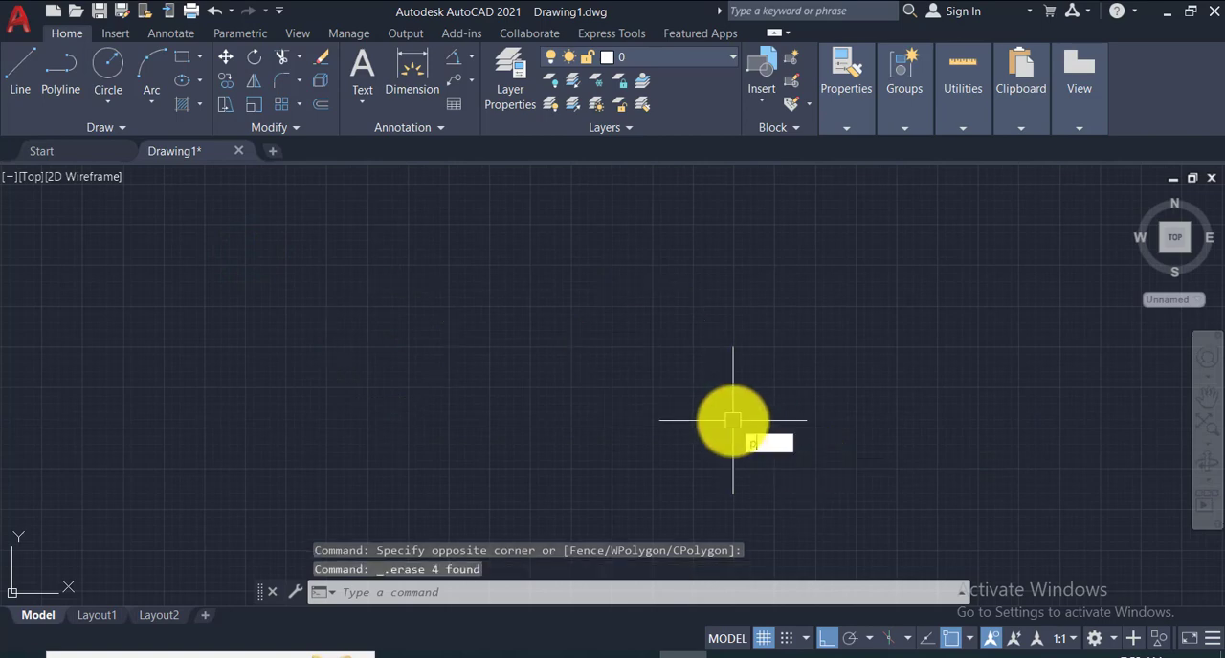
key(Return)
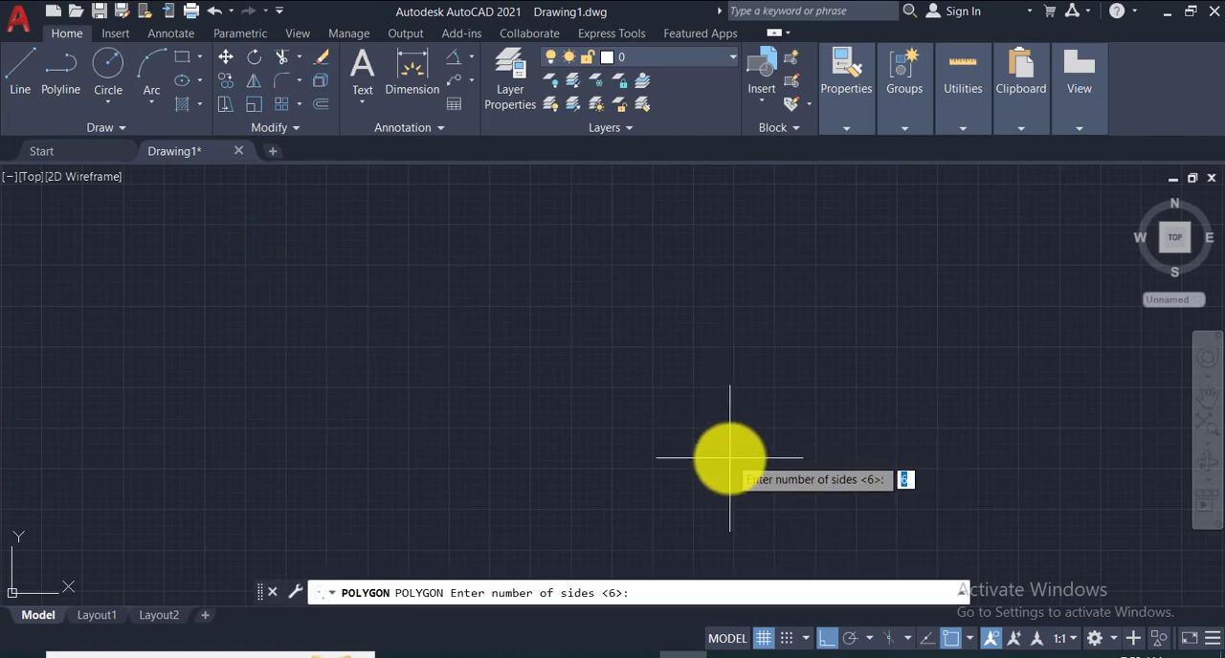
click(667, 591)
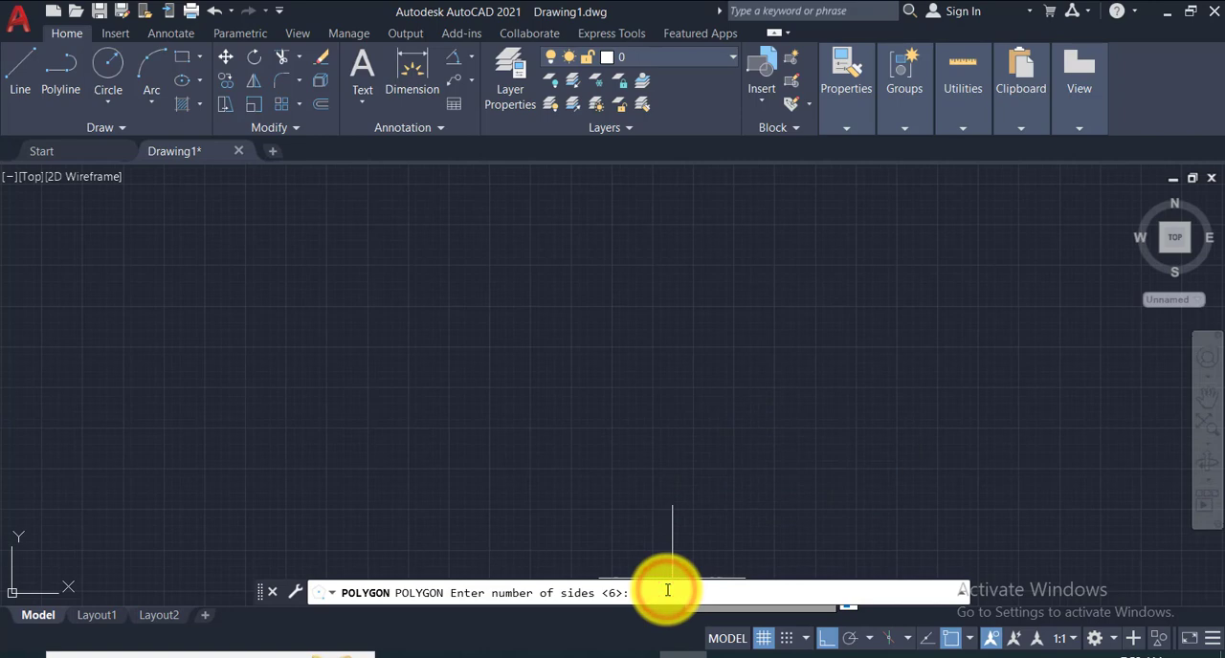
key(Return)
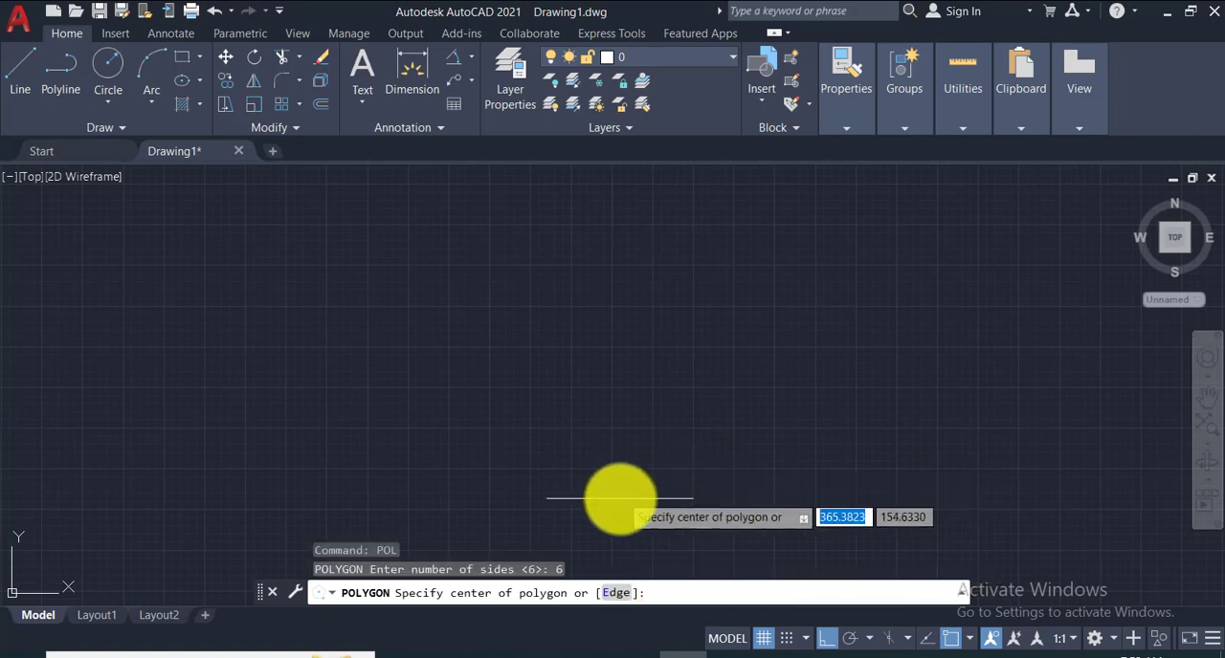
click(612, 593)
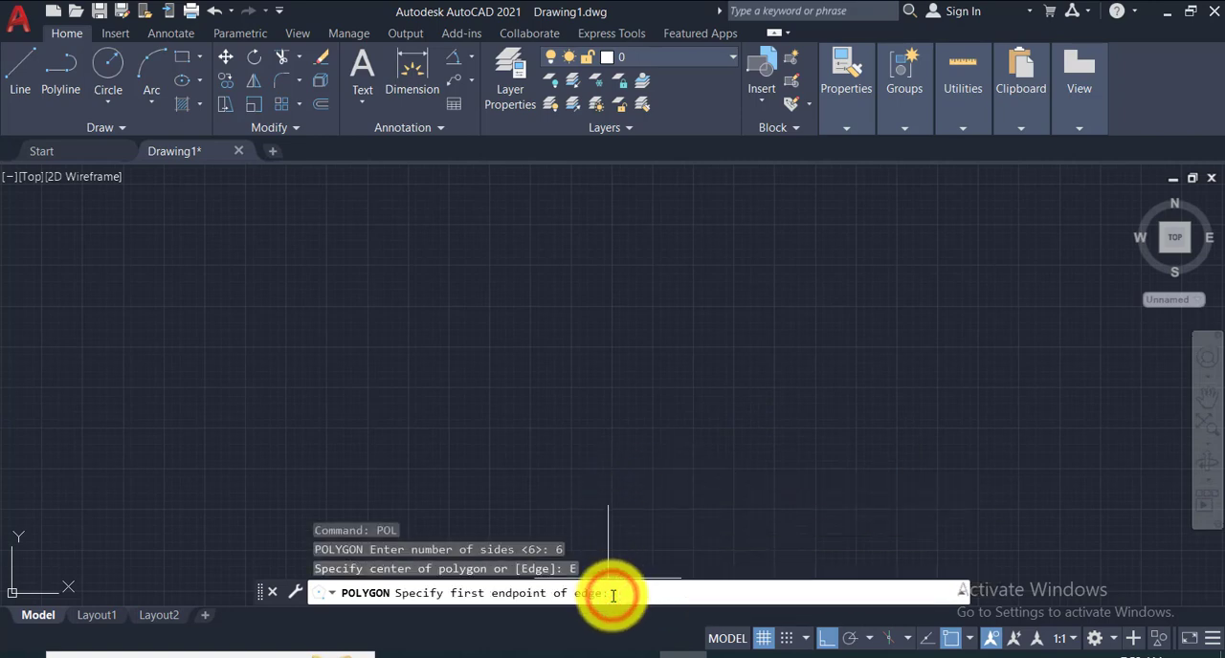
click(439, 399)
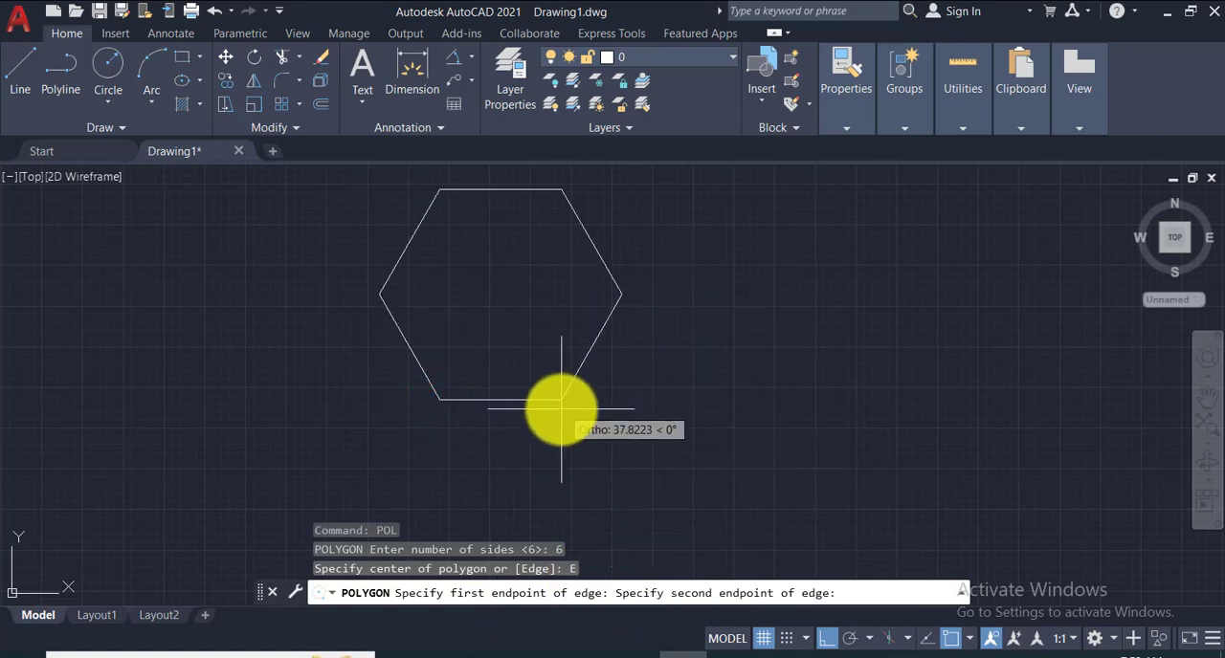
click(855, 592)
key(Return)
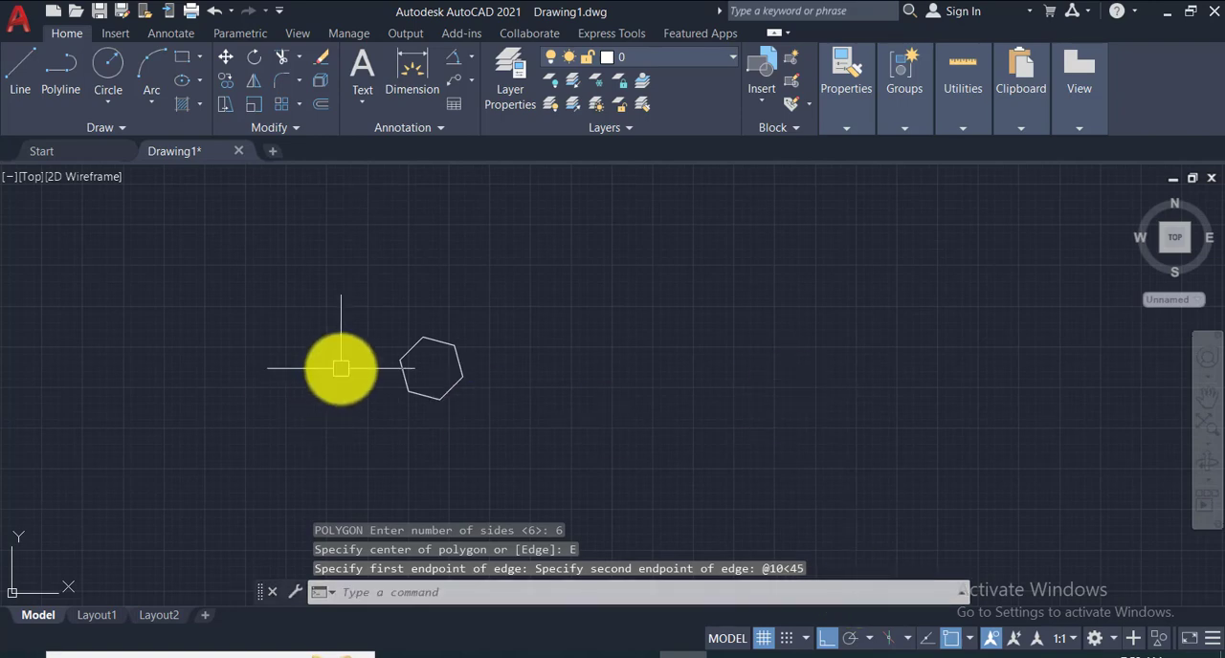
- Add an aligned dimension to the hexagon's lower-right edge and inspect its text
scroll(414, 371, up, 4)
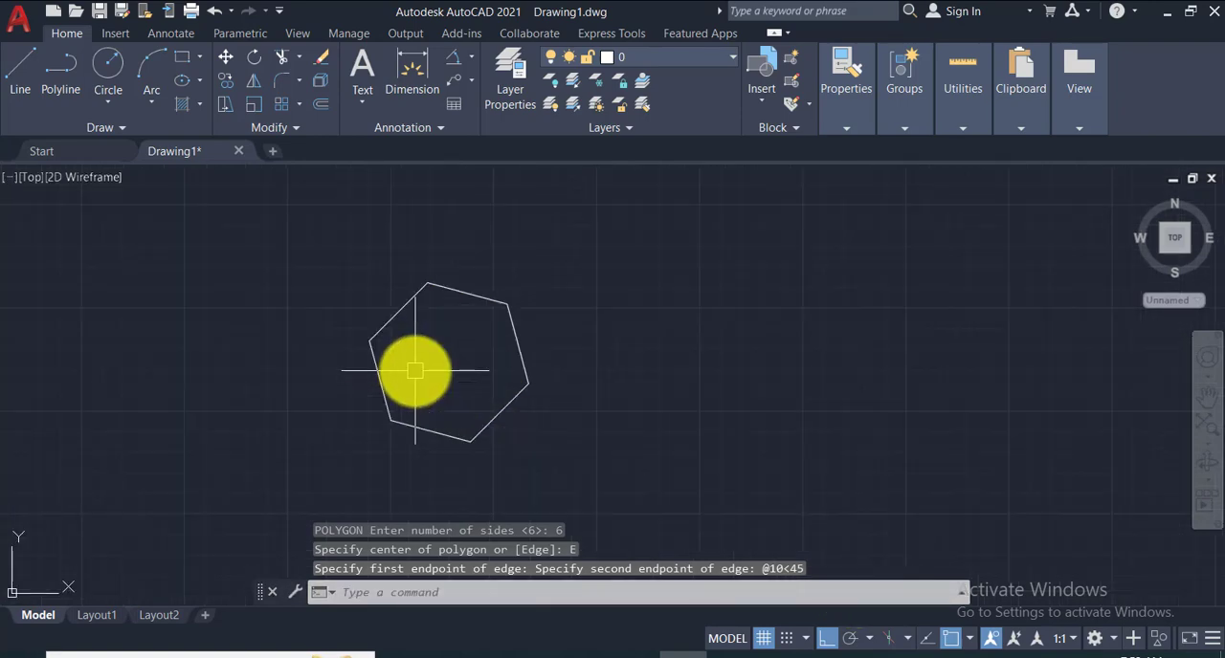
click(472, 57)
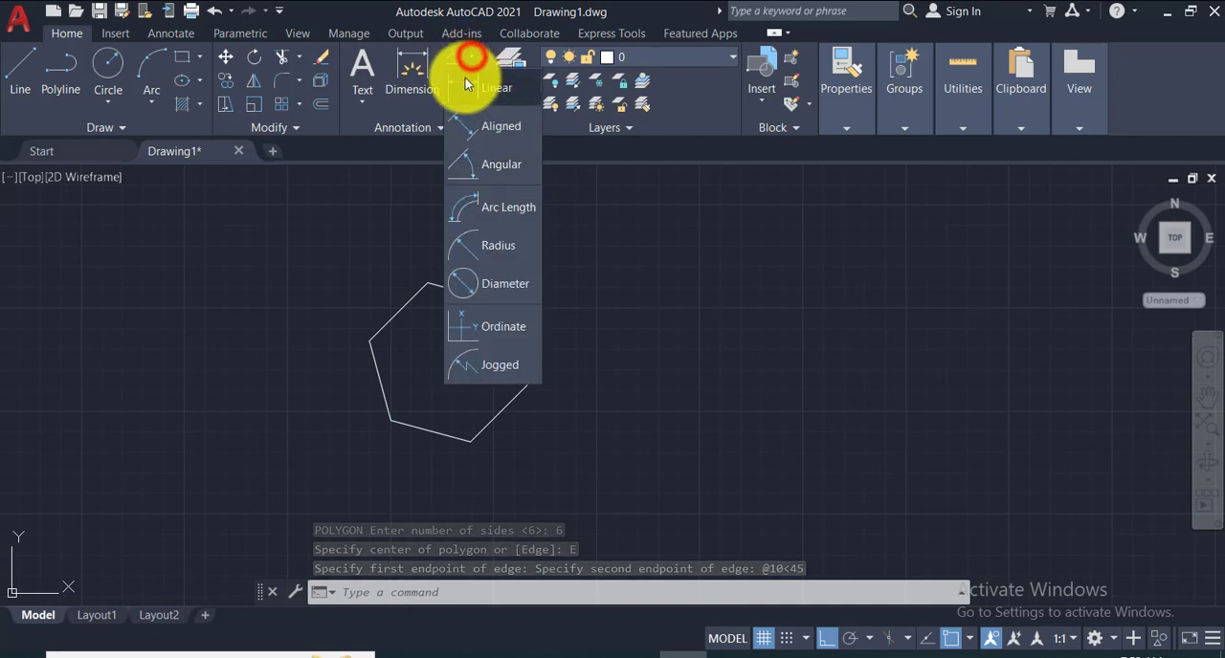
click(463, 84)
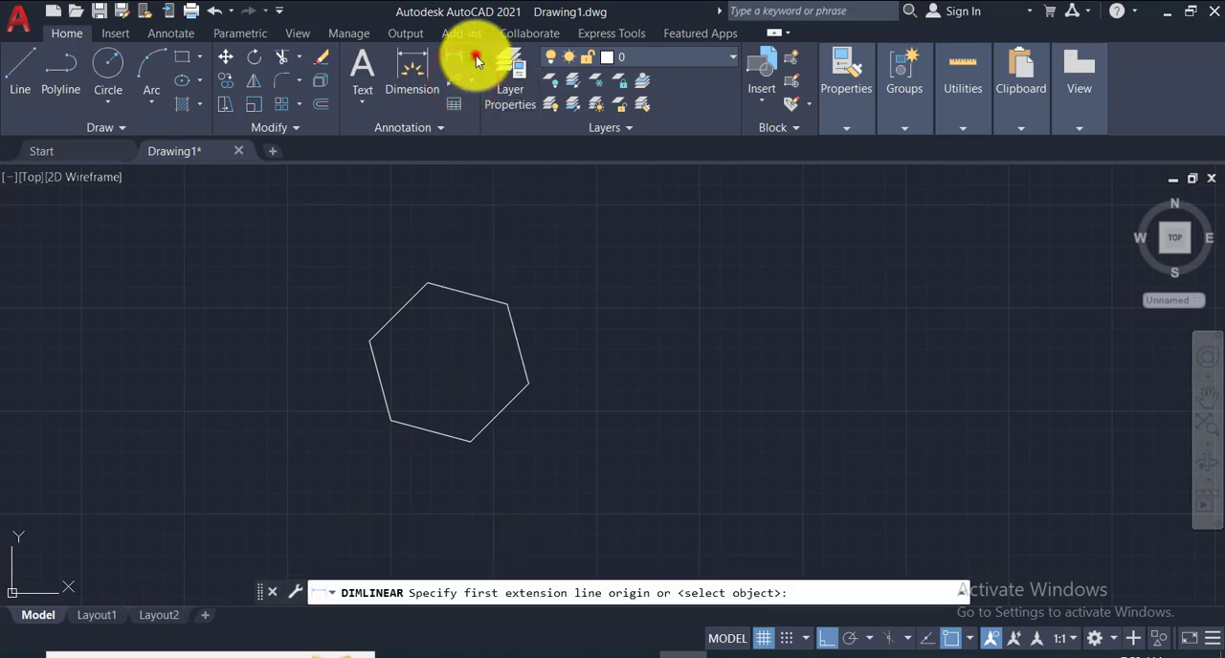
click(475, 59)
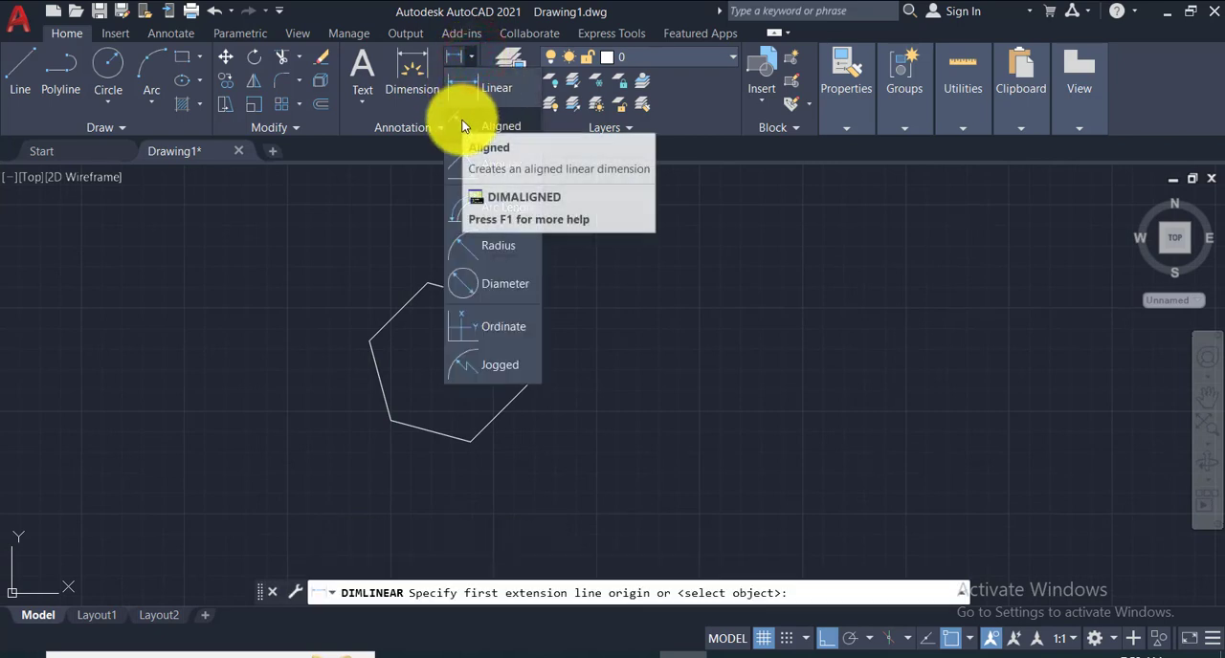
click(462, 127)
click(466, 442)
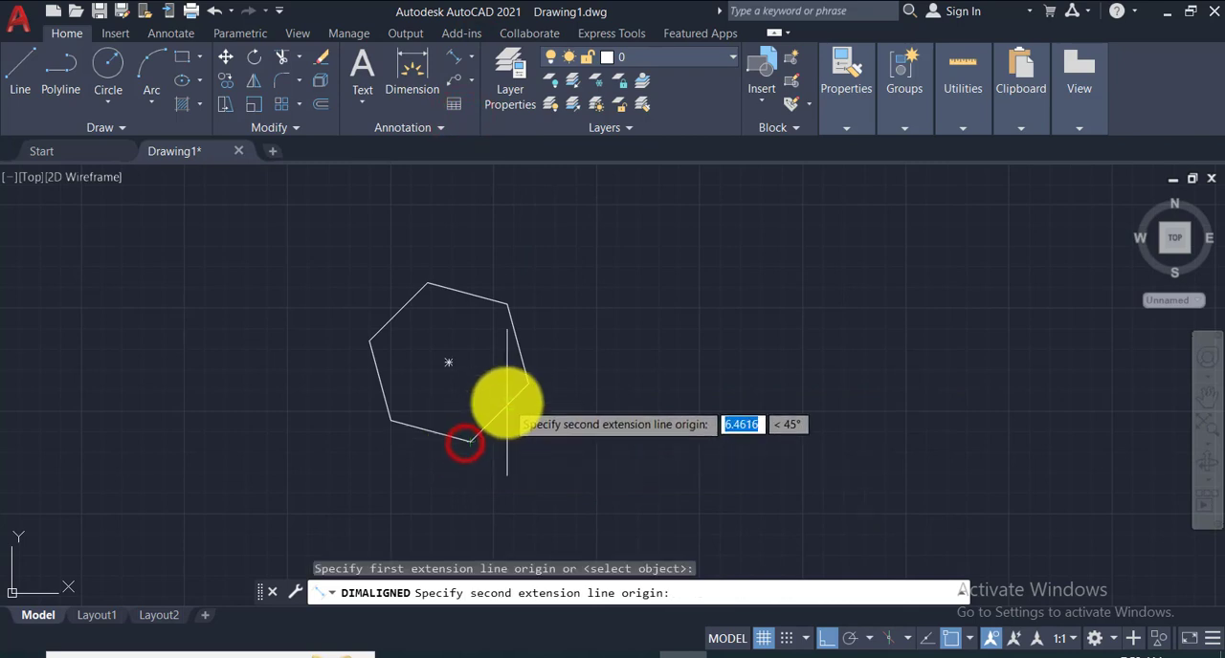
click(528, 385)
click(534, 424)
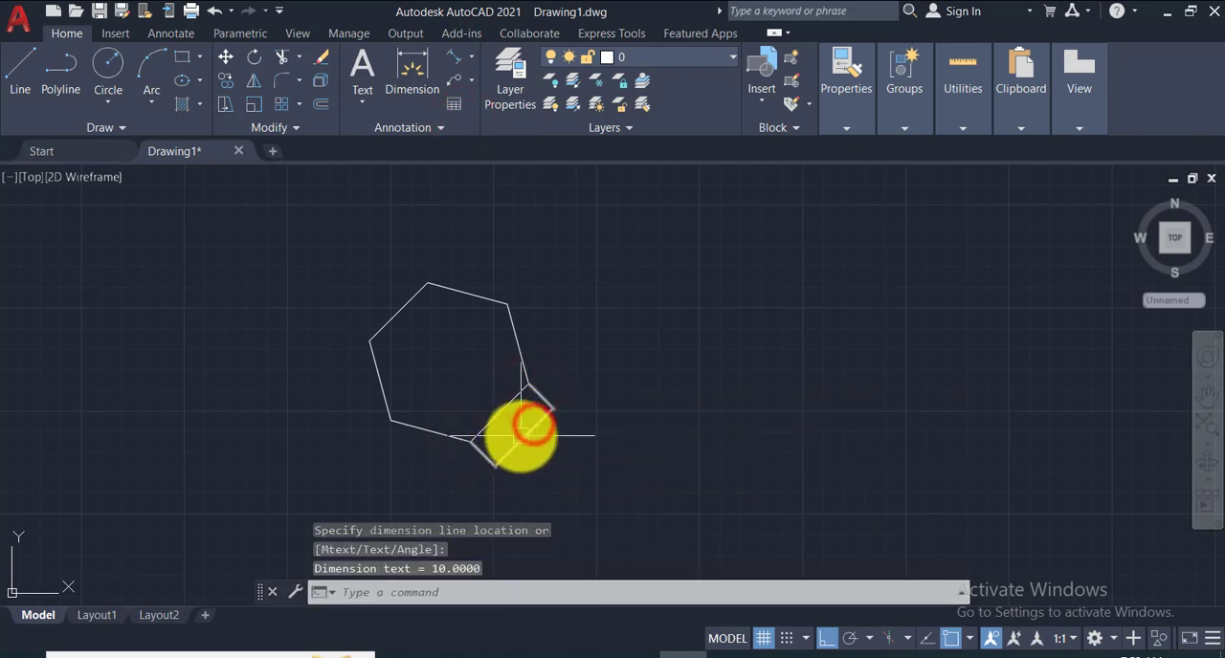
scroll(527, 428, up, 4)
scroll(514, 437, down, 3)
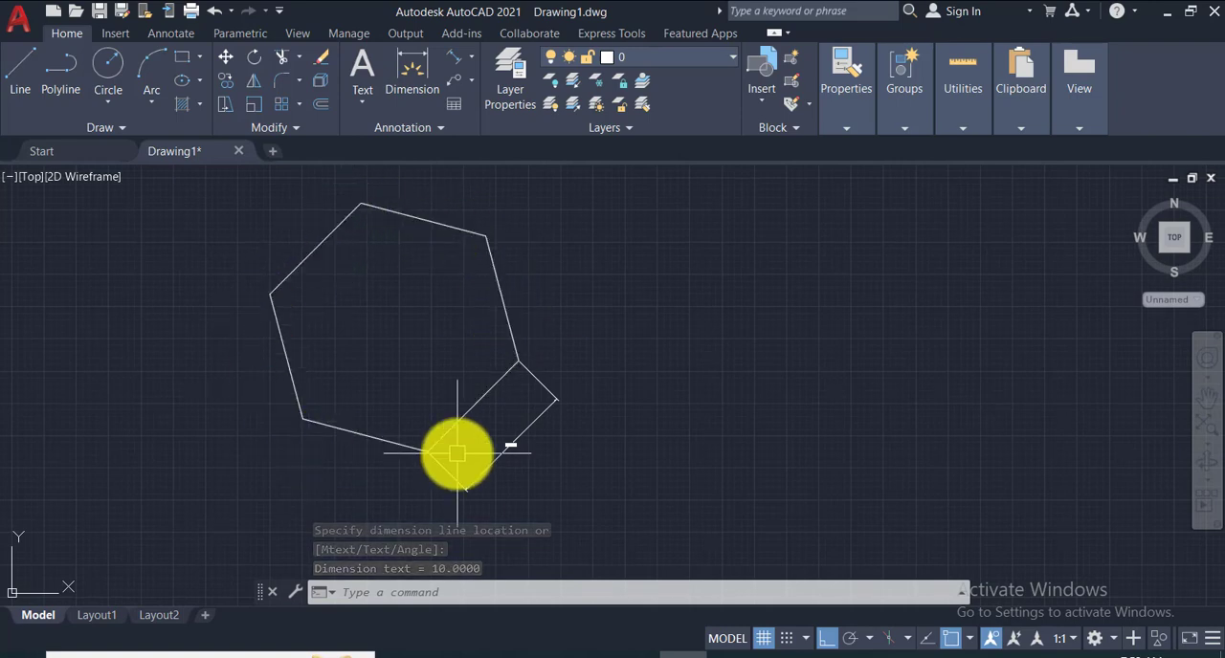
- Erase the aligned dimension and the hexagon
click(501, 449)
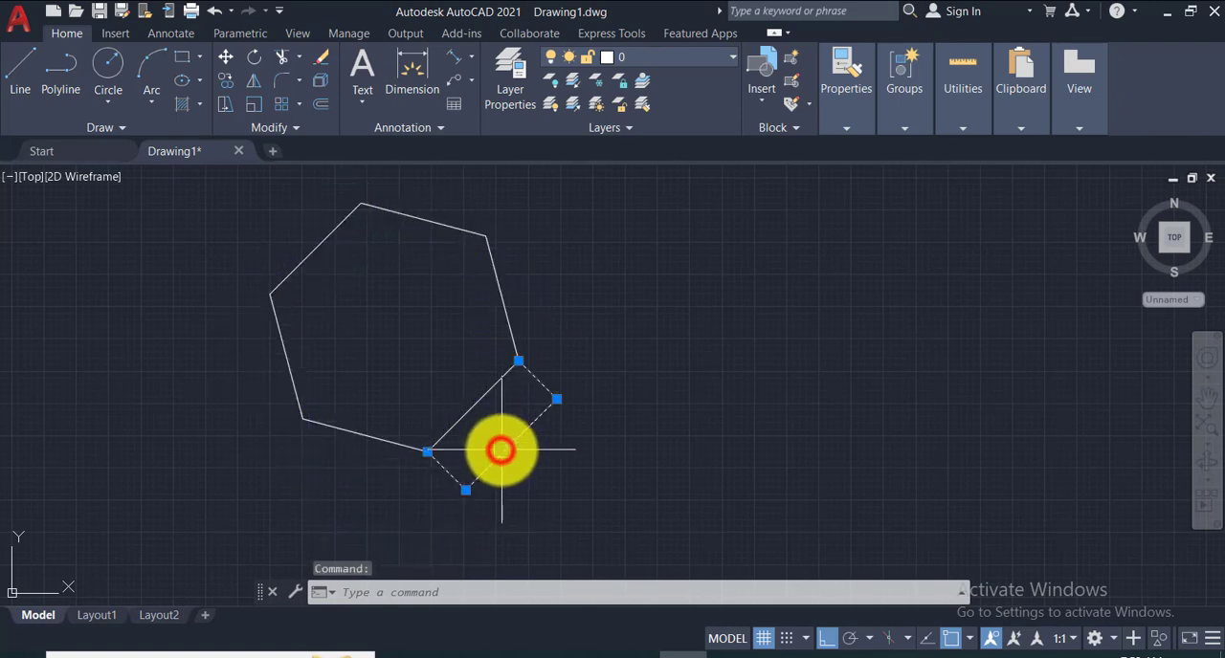
key(Delete)
click(213, 175)
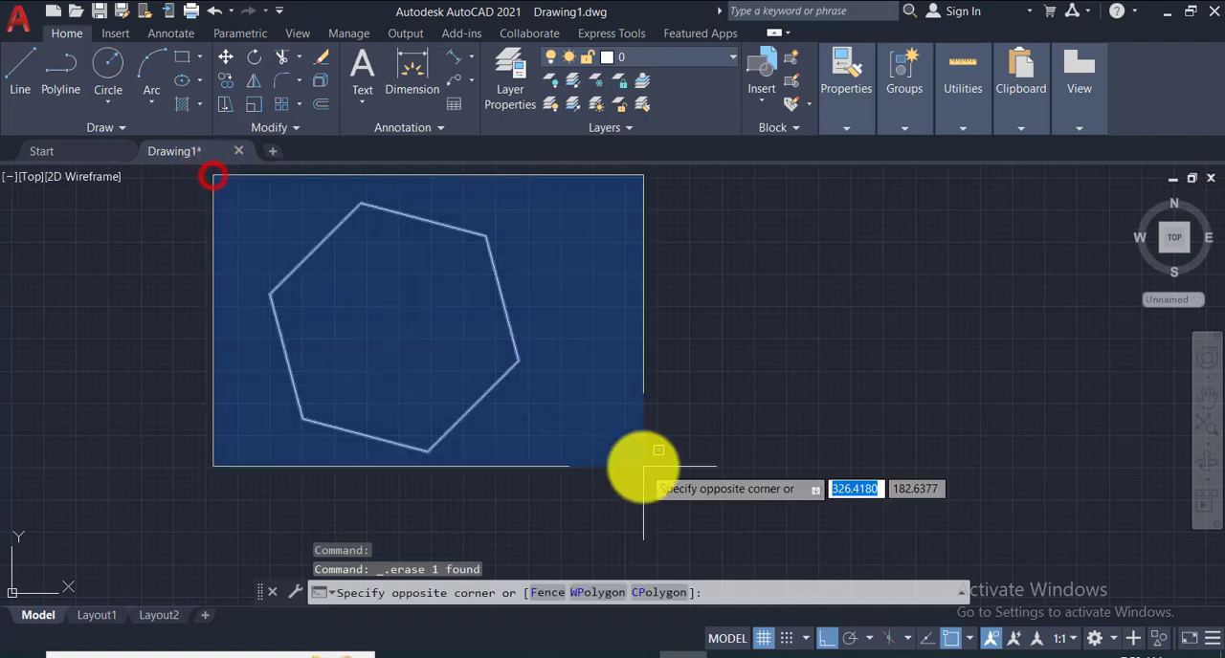
click(643, 467)
key(Delete)
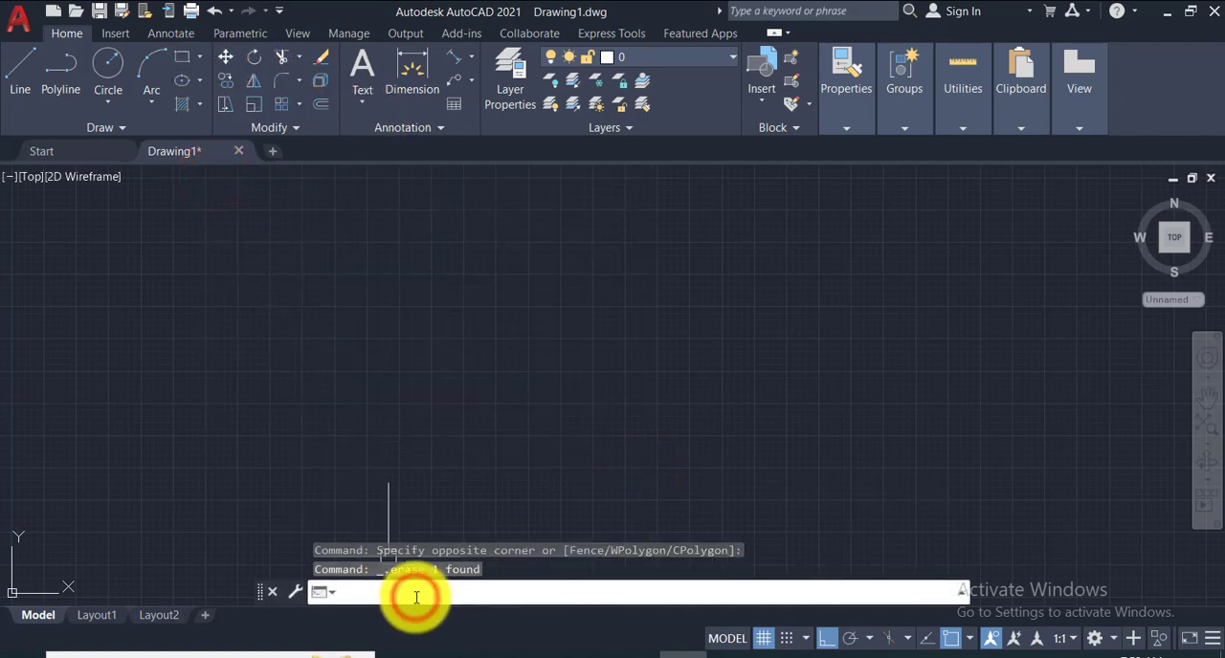
- Draw a 3-sided polygon with the Edge option, using an edge length of 25 at an angle of 45 degrees
text(pol)
key(Return)
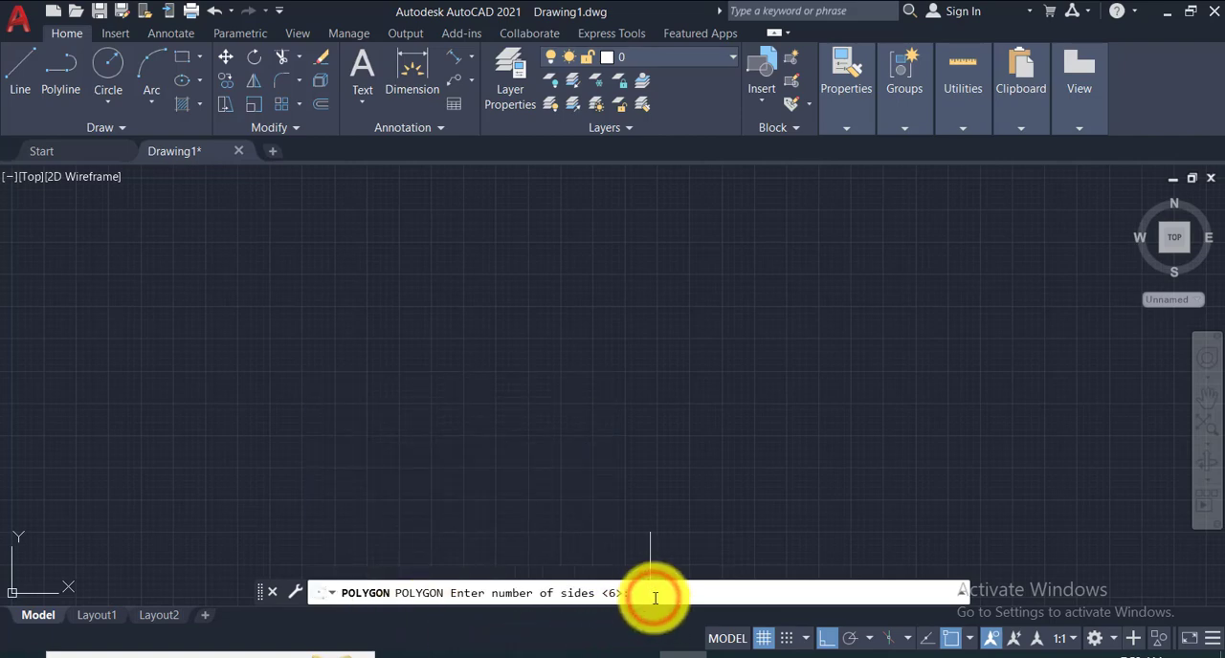
text(3)
key(Return)
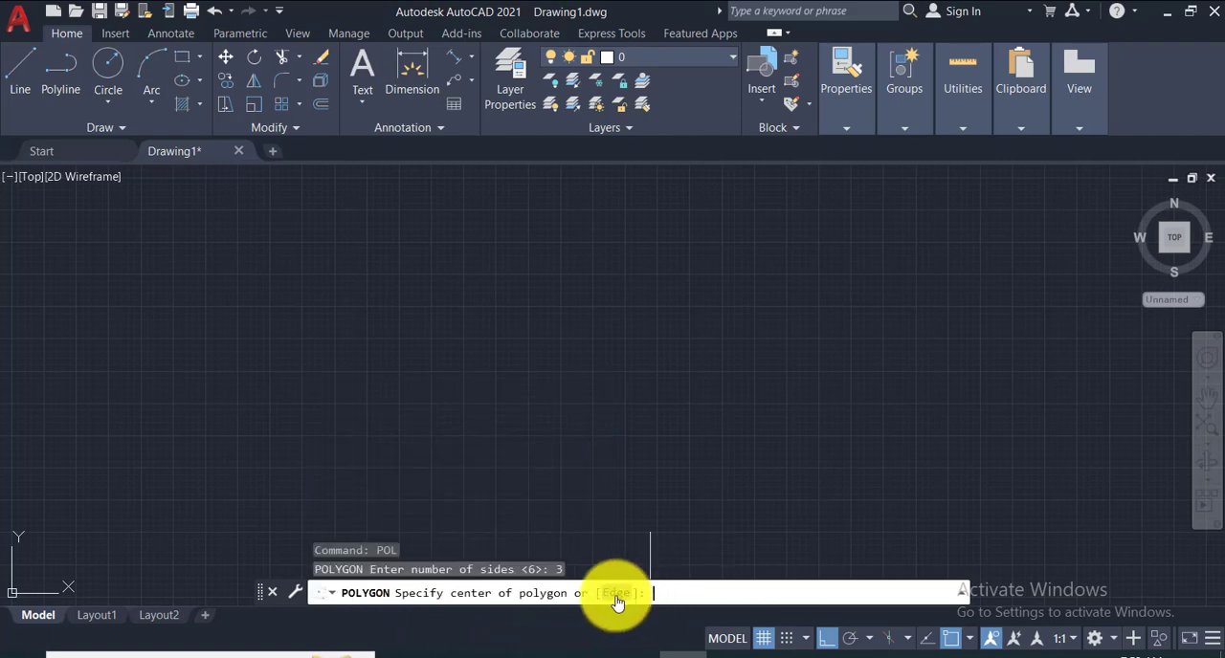
click(615, 594)
click(589, 423)
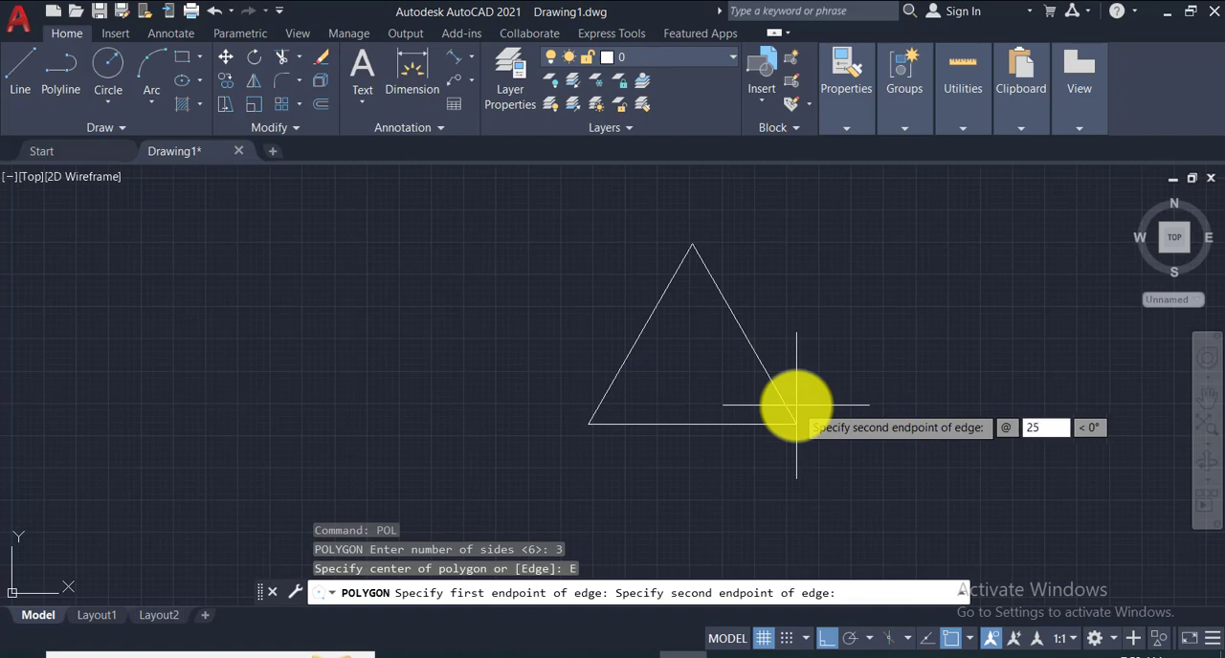
text(25)
key(Tab)
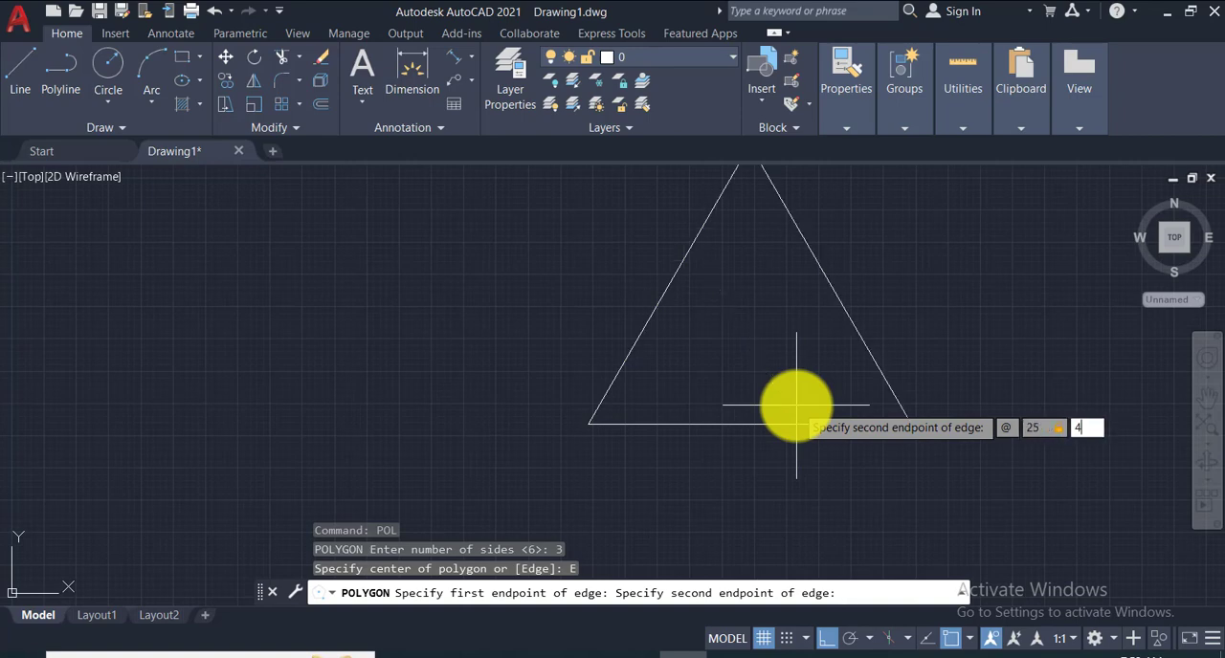
text(45)
key(Return)
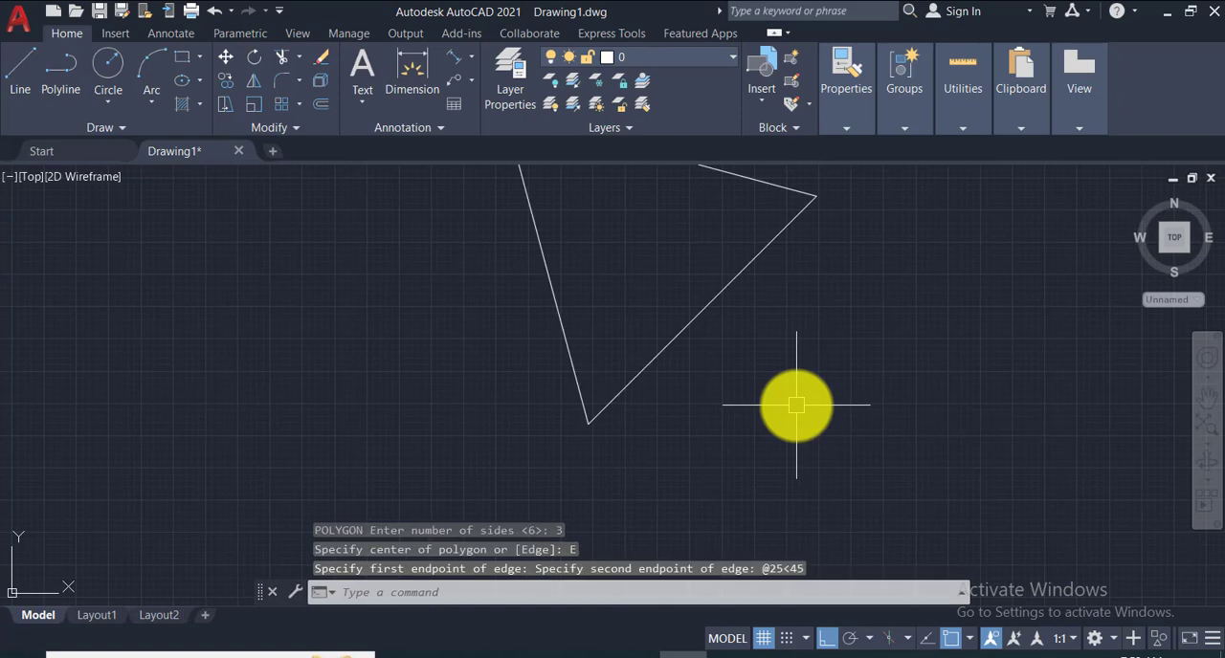
- Check the triangle's lower-right edge with an aligned dimension, and erase that dimension
scroll(784, 364, down, 3)
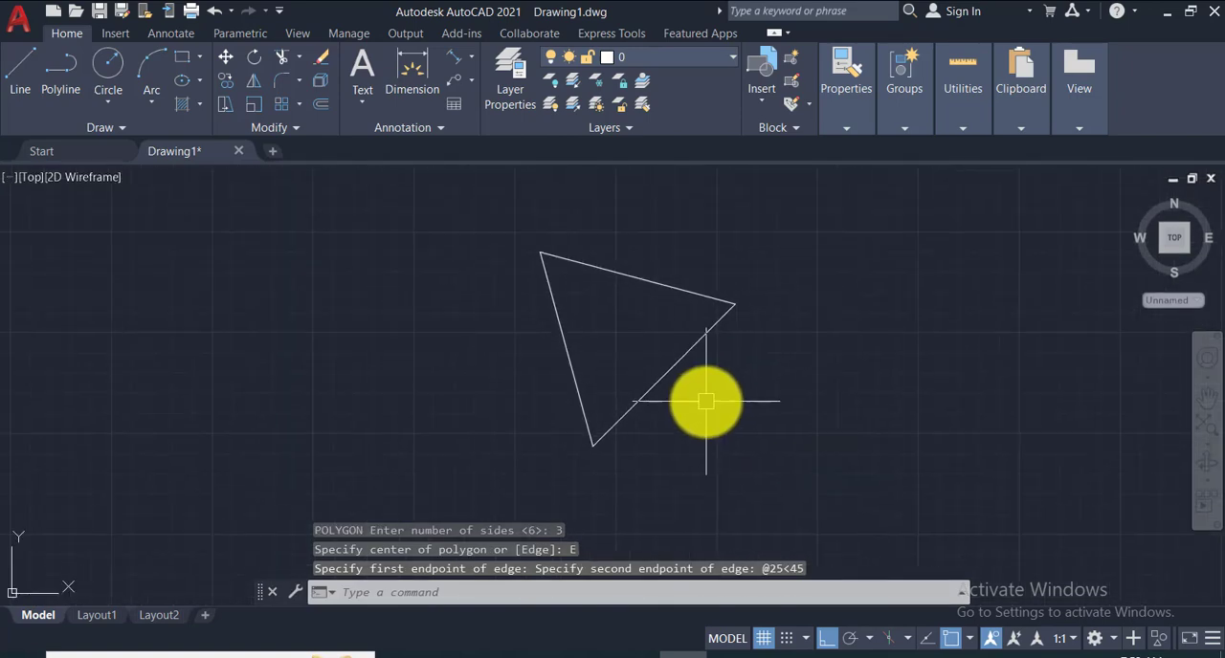
click(457, 59)
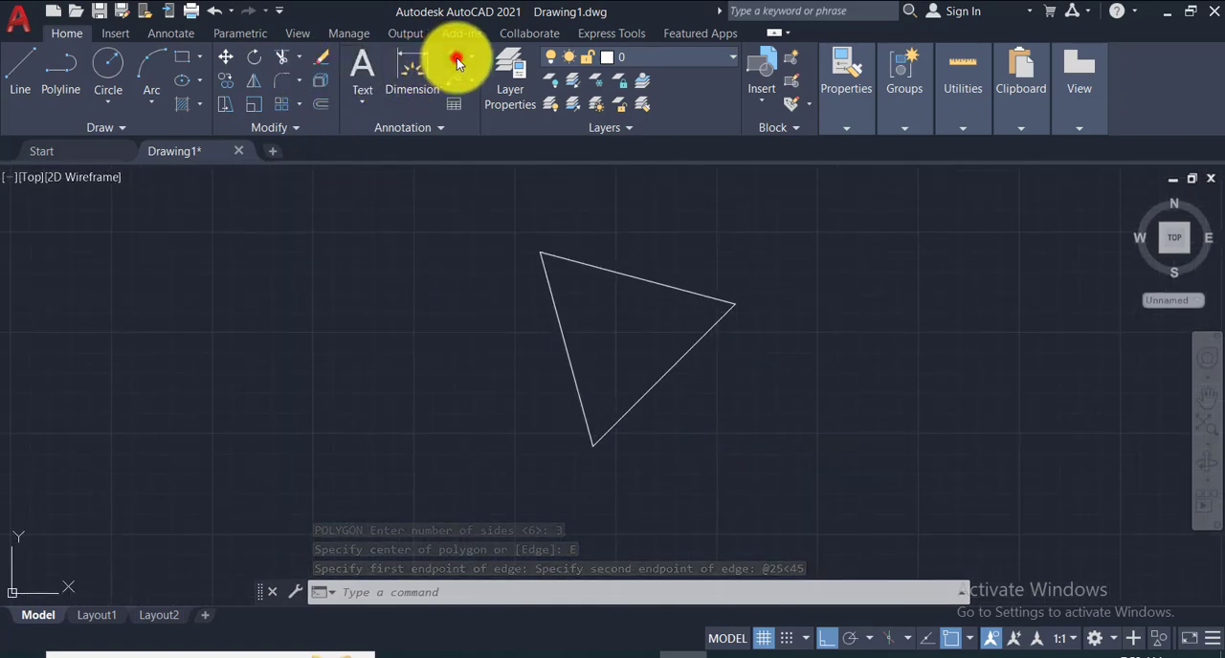
click(594, 445)
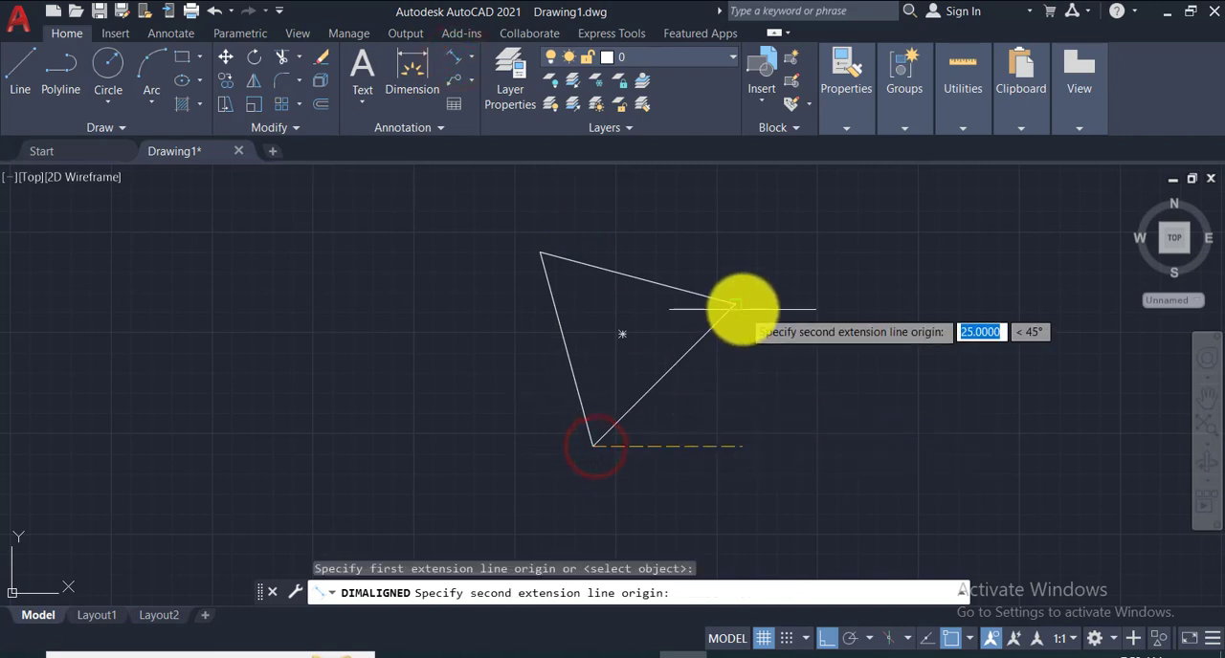
click(736, 304)
click(734, 381)
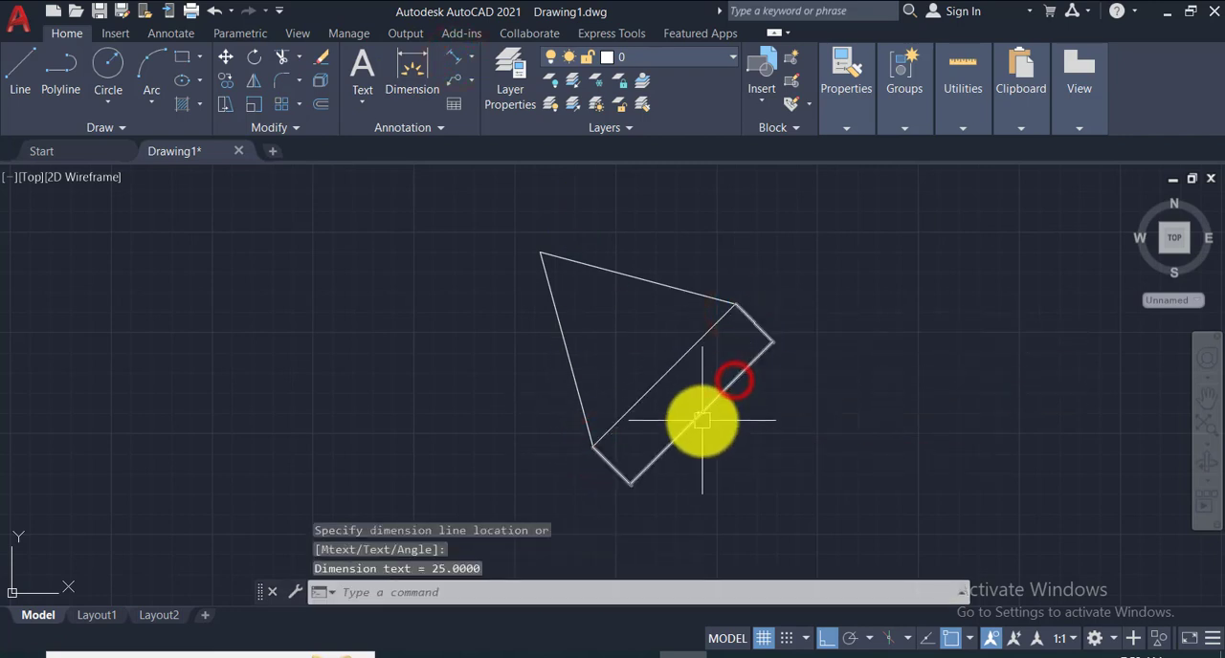
scroll(702, 420, up, 5)
scroll(703, 420, down, 5)
click(705, 411)
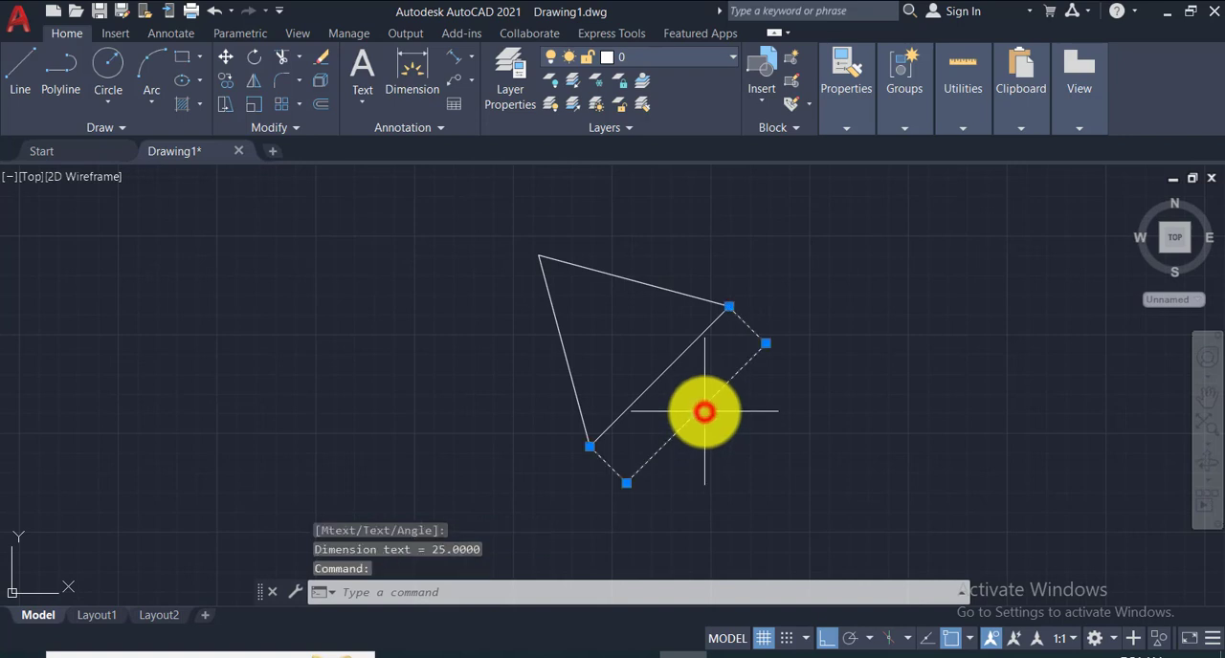
key(Delete)
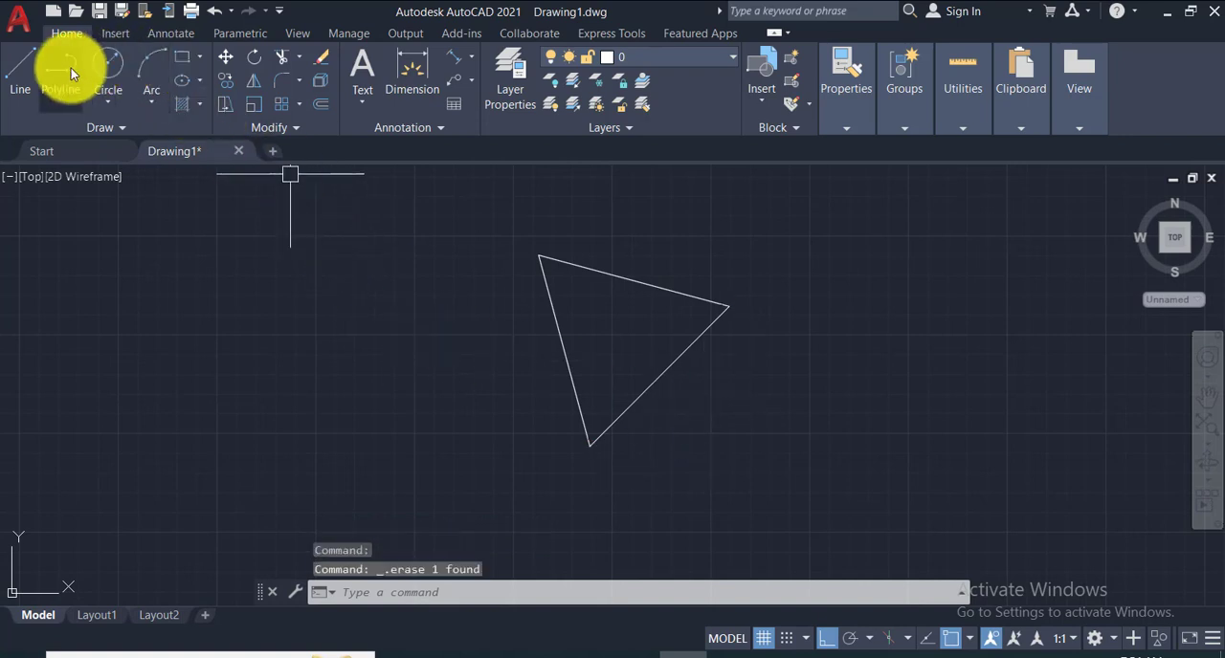
- Draw a horizontal reference line about 27 long, running right from the triangle's lowest vertex
click(36, 71)
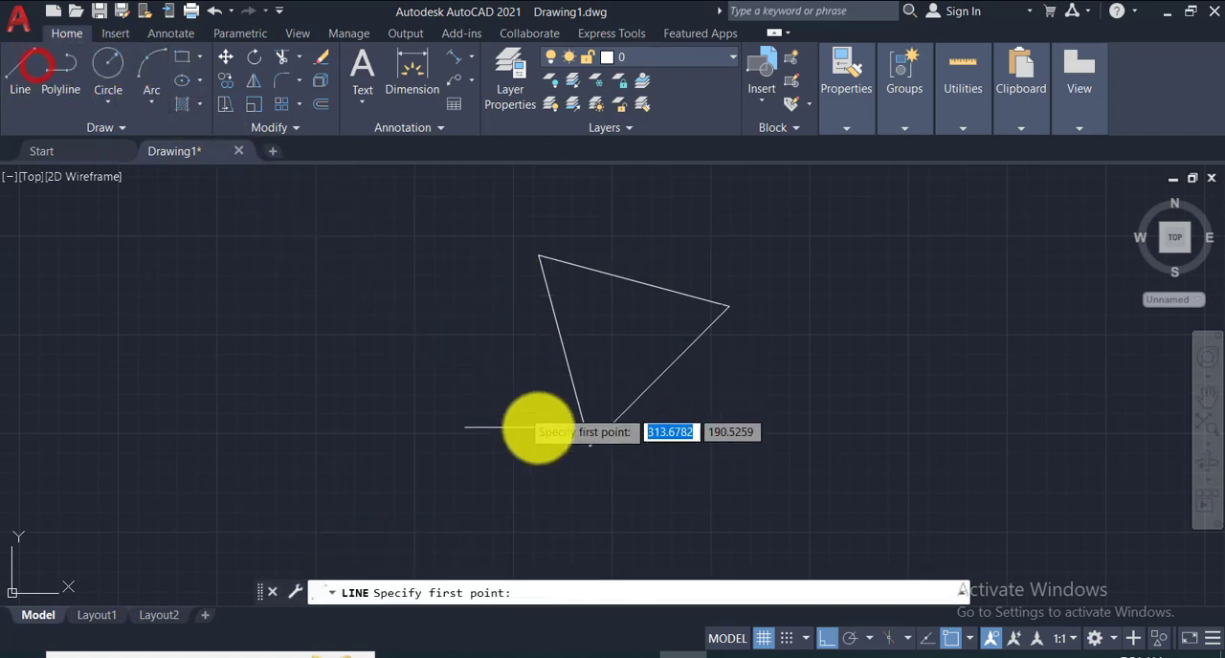
click(590, 446)
click(801, 447)
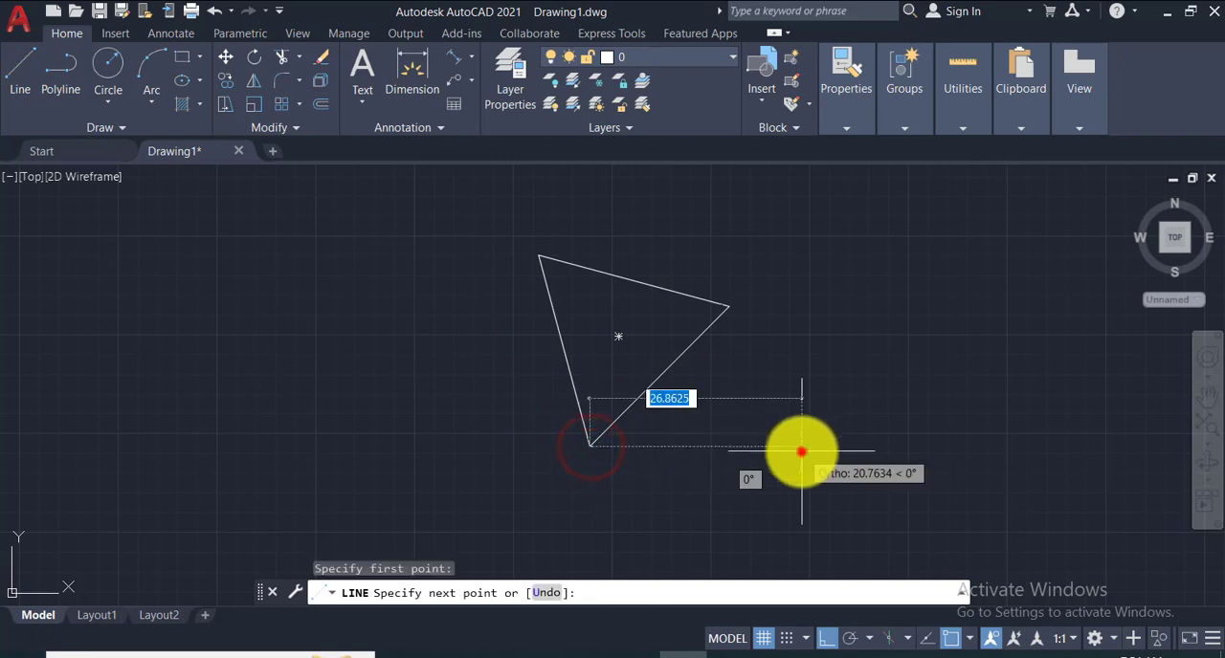
- Add an angular dimension between the horizontal reference line and the triangle's lower-right edge, and inspect its text
click(471, 55)
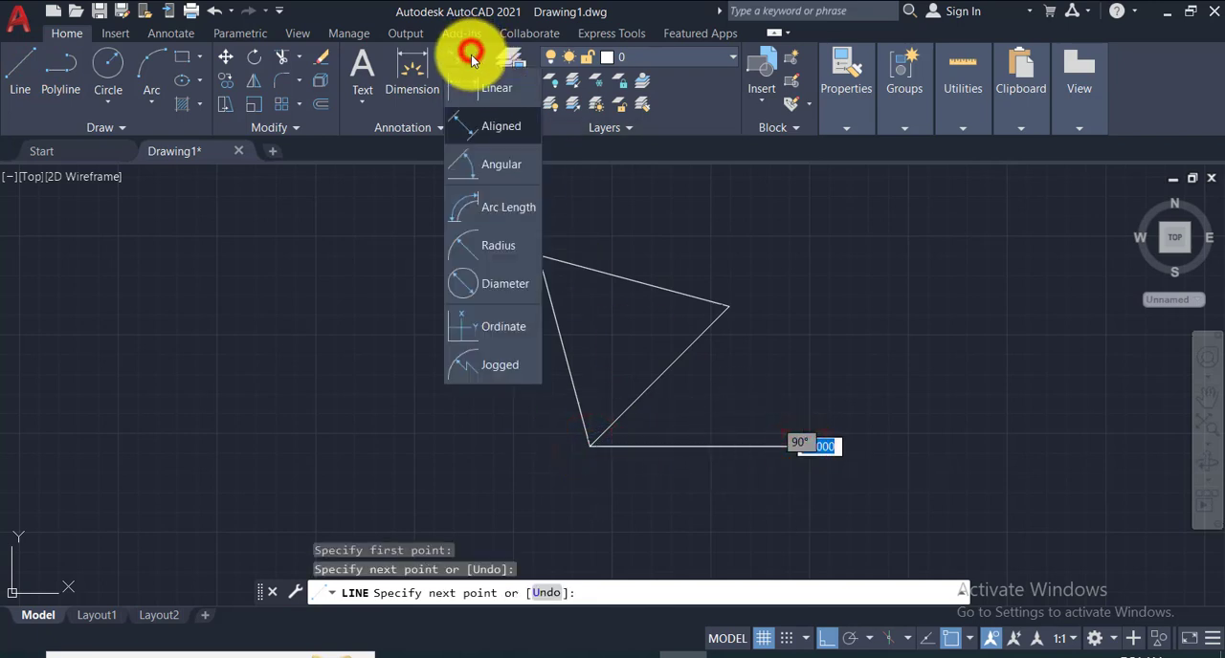
click(466, 159)
click(643, 445)
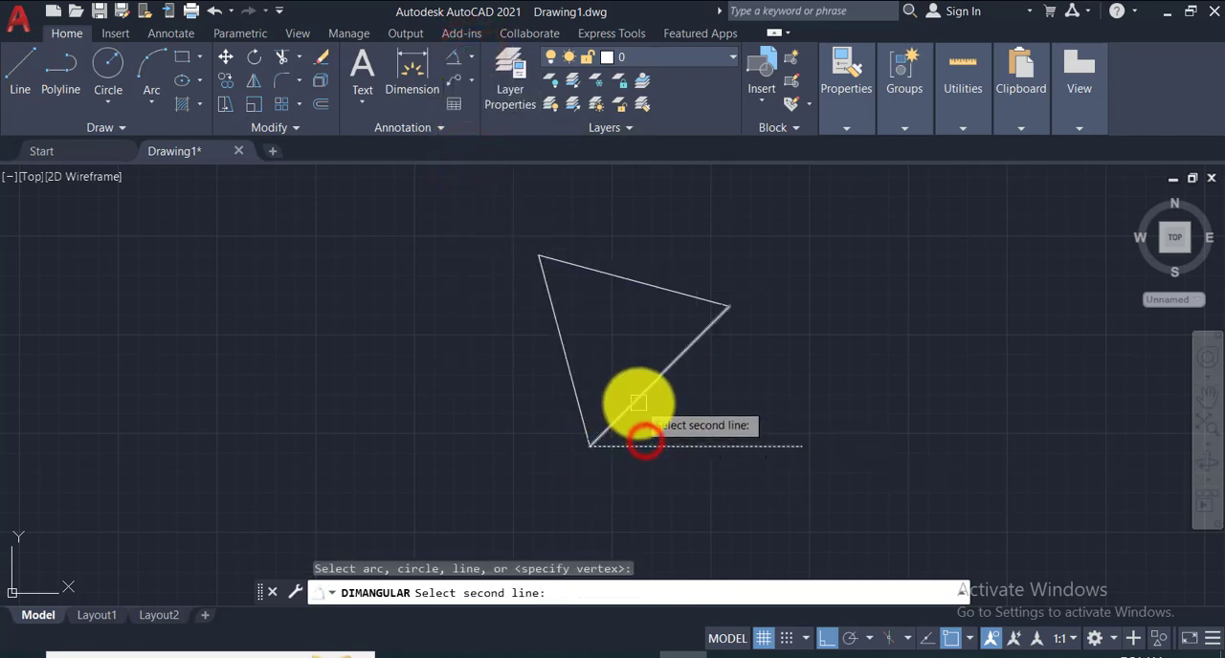
click(638, 402)
click(685, 402)
scroll(685, 404, up, 5)
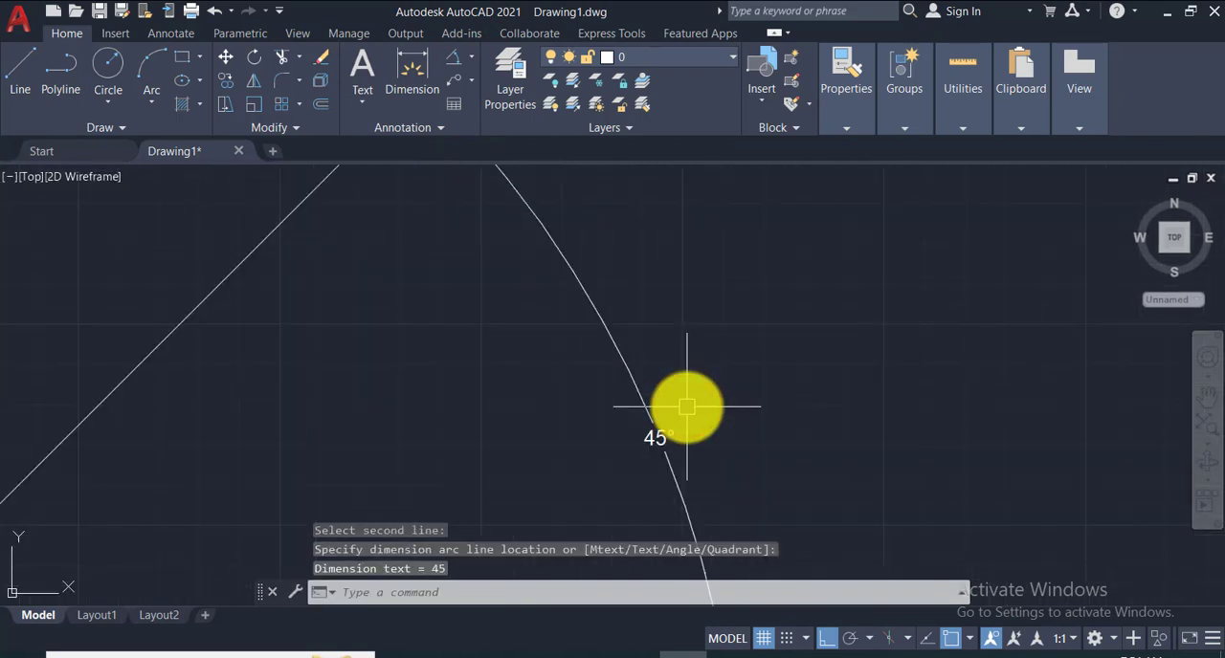
scroll(686, 406, down, 5)
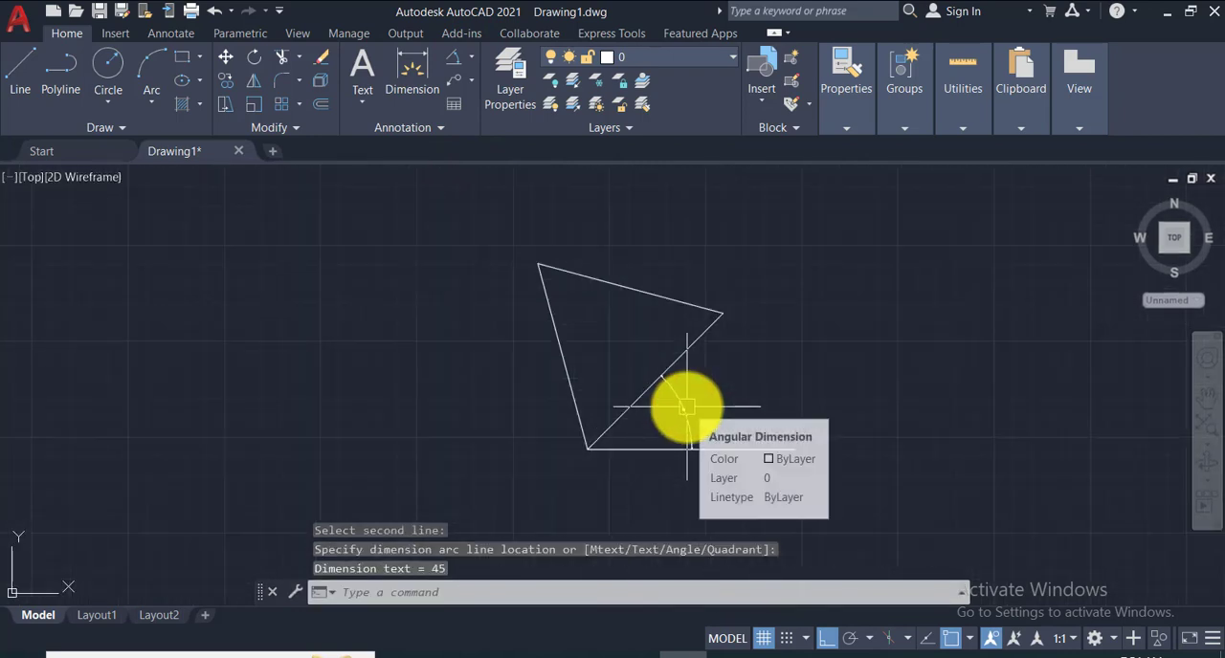
- Erase the angular dimension and the horizontal reference line, keeping only the triangle
click(686, 419)
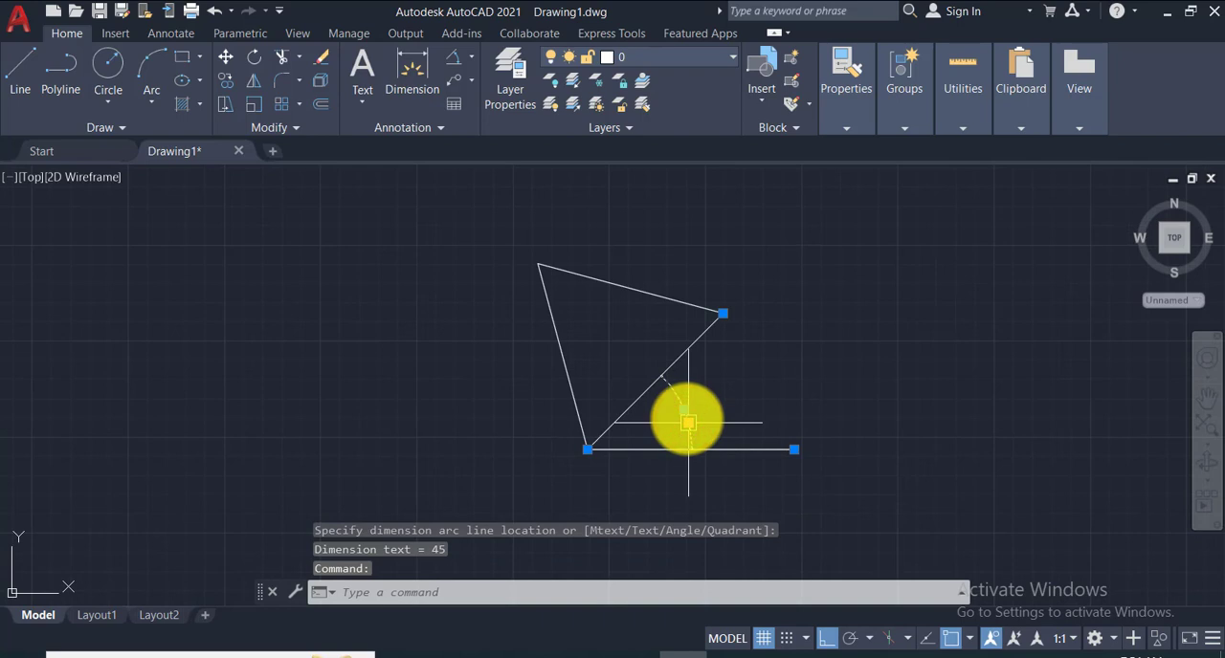
key(Delete)
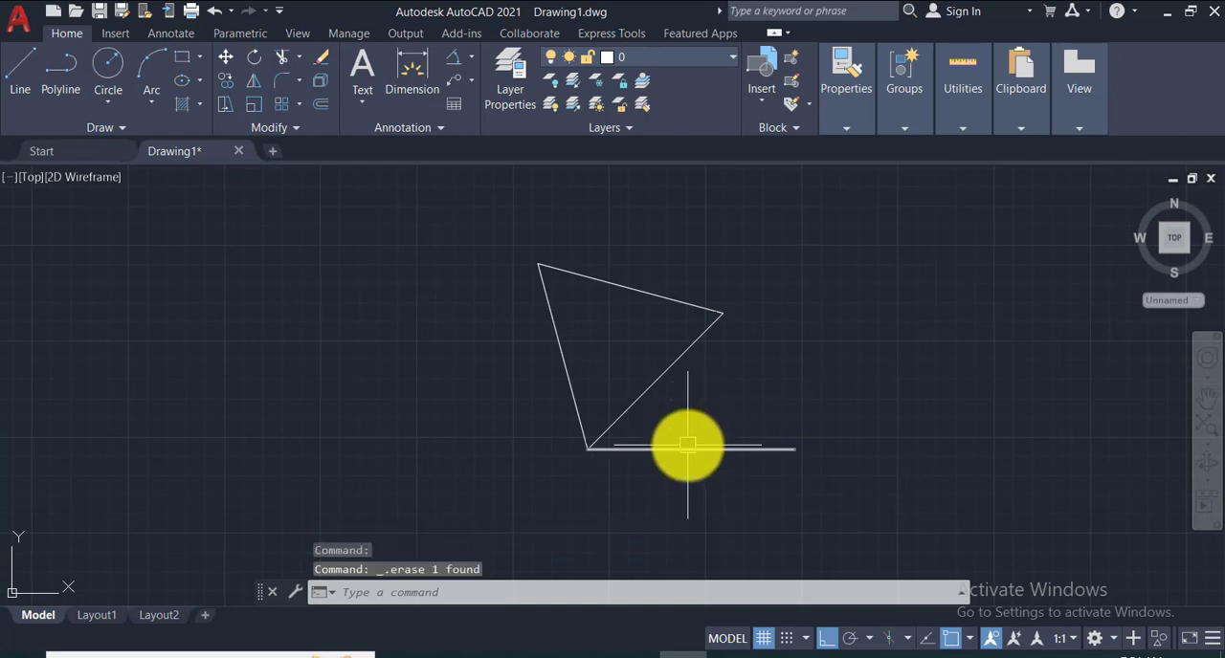
click(688, 447)
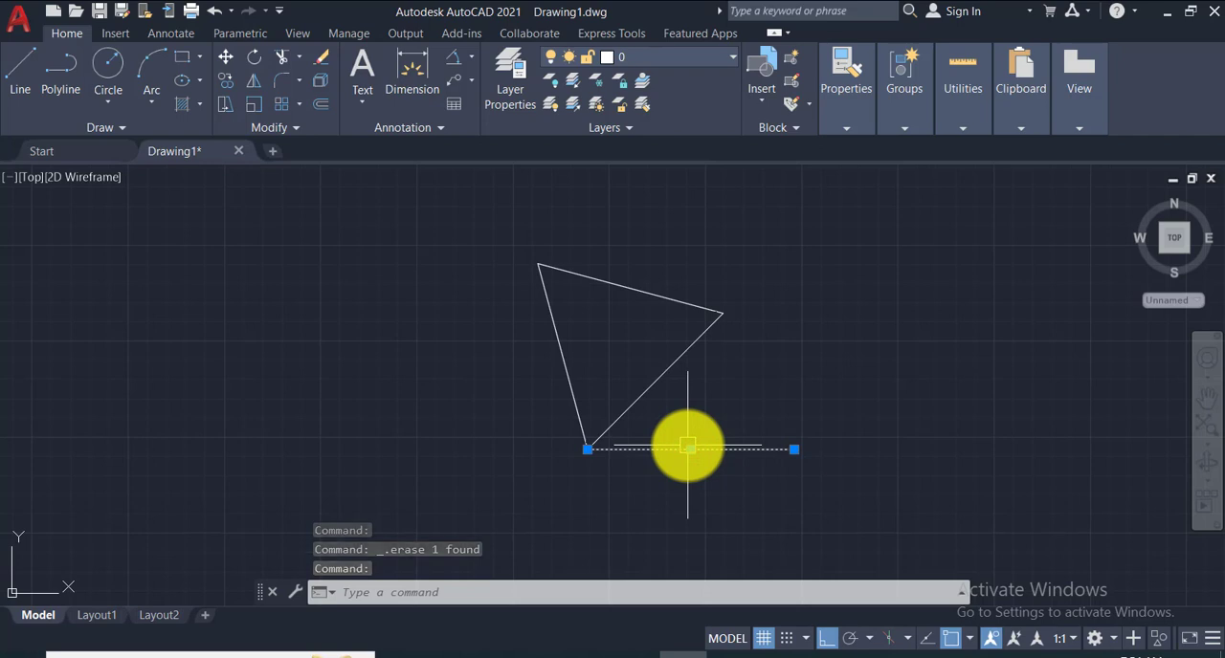
key(Delete)
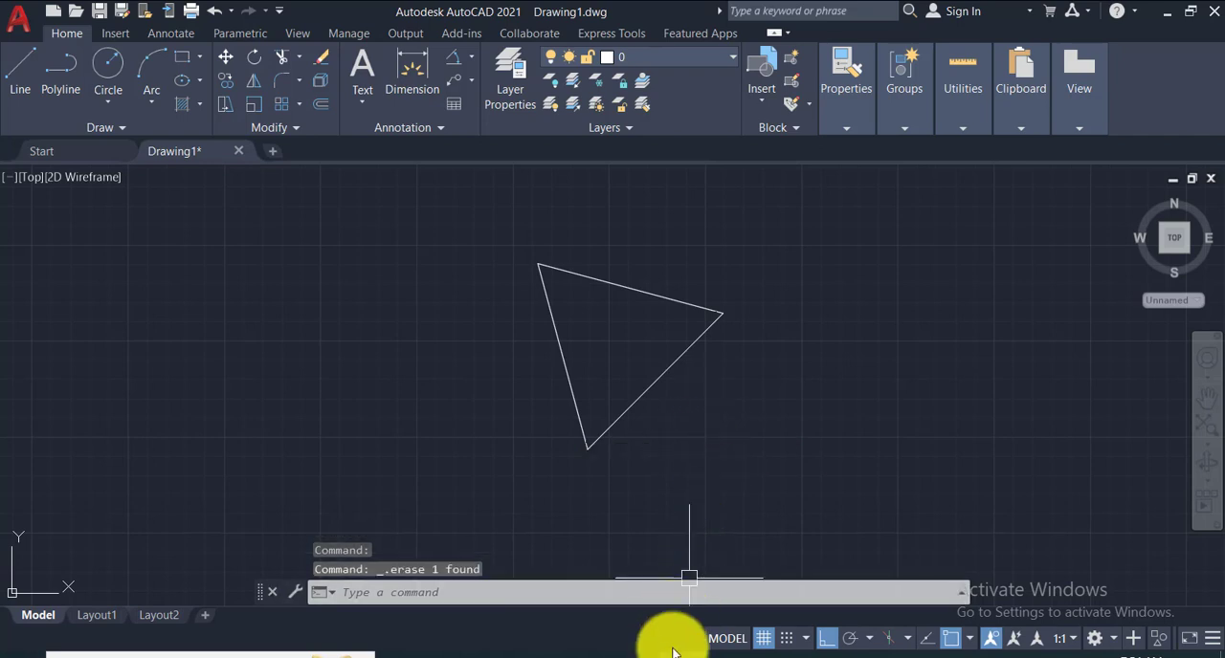